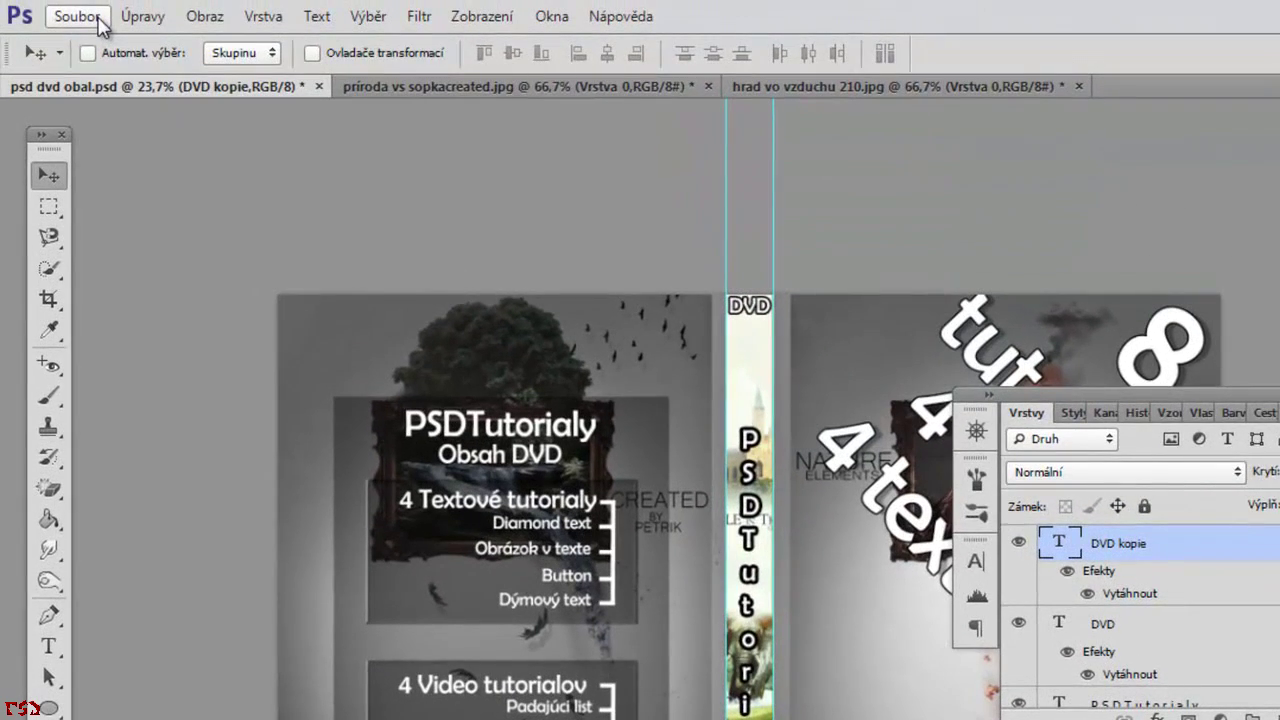
# Create a new document in centimetres: 28,4 × 19 cm, 300 ppi, transparent background.
pyautogui.click(100, 22)
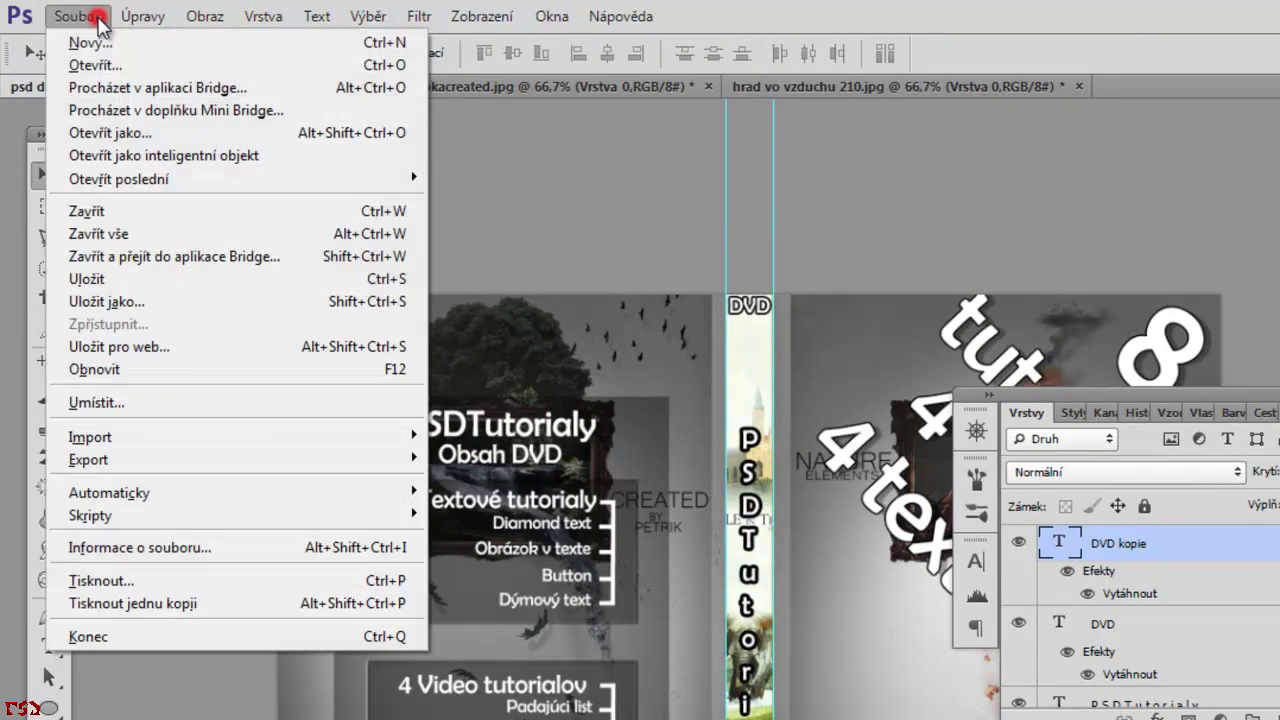
pyautogui.click(95, 42)
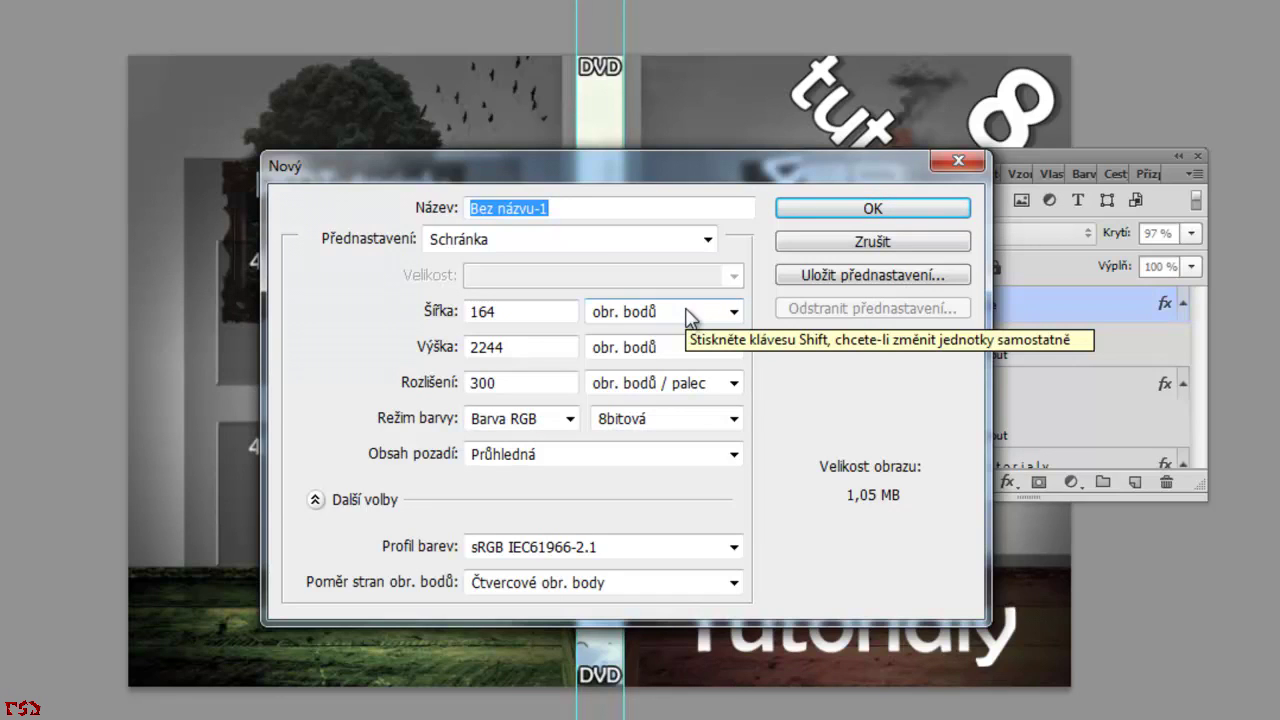
pyautogui.click(690, 314)
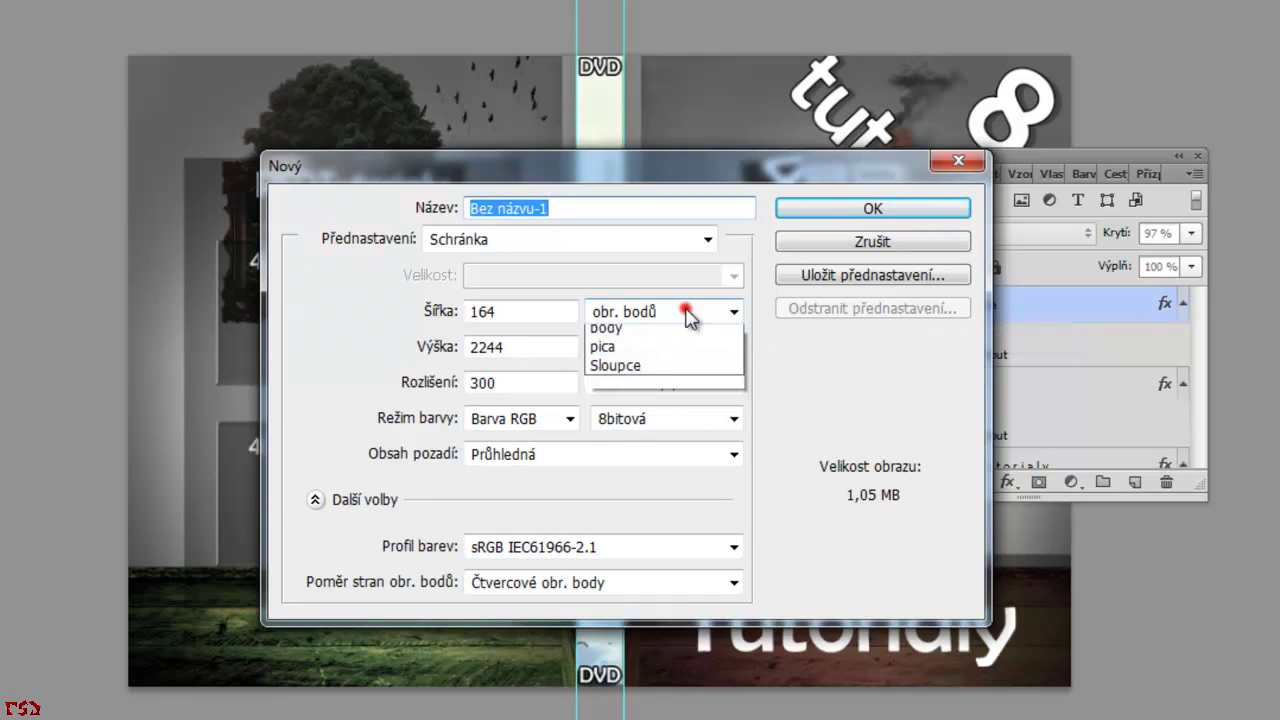
pyautogui.click(688, 374)
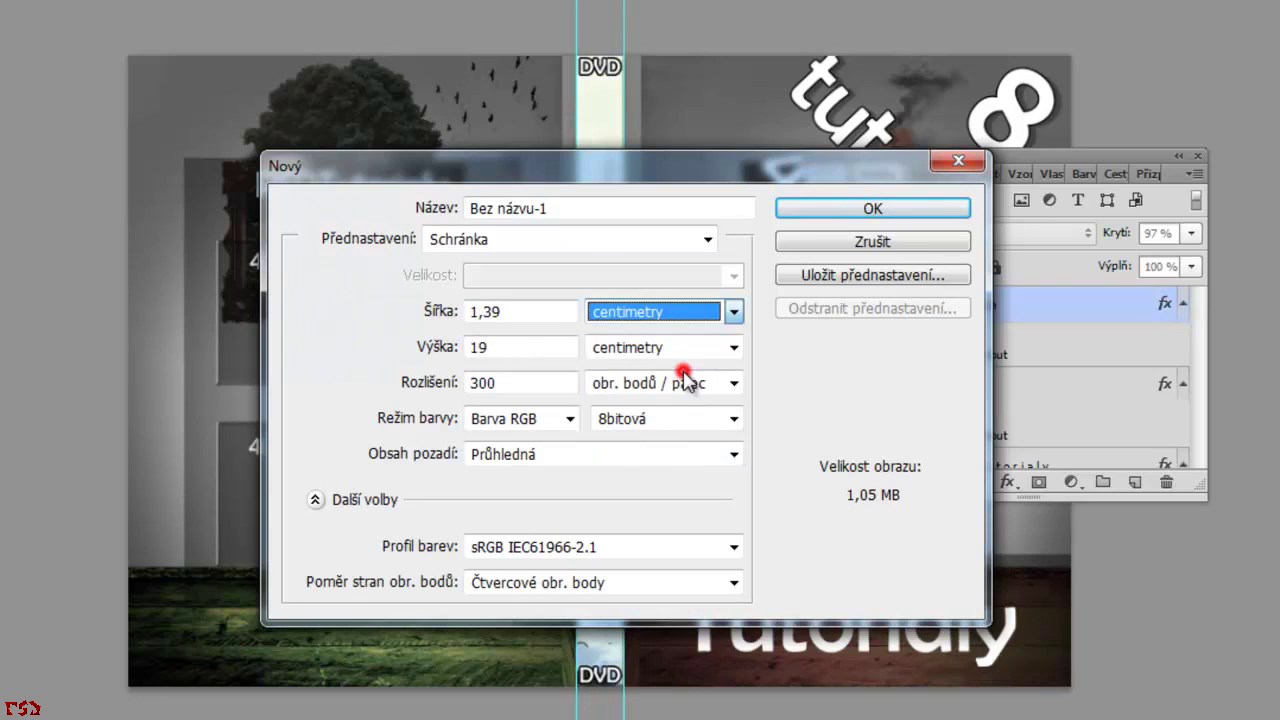
pyautogui.doubleClick(528, 312)
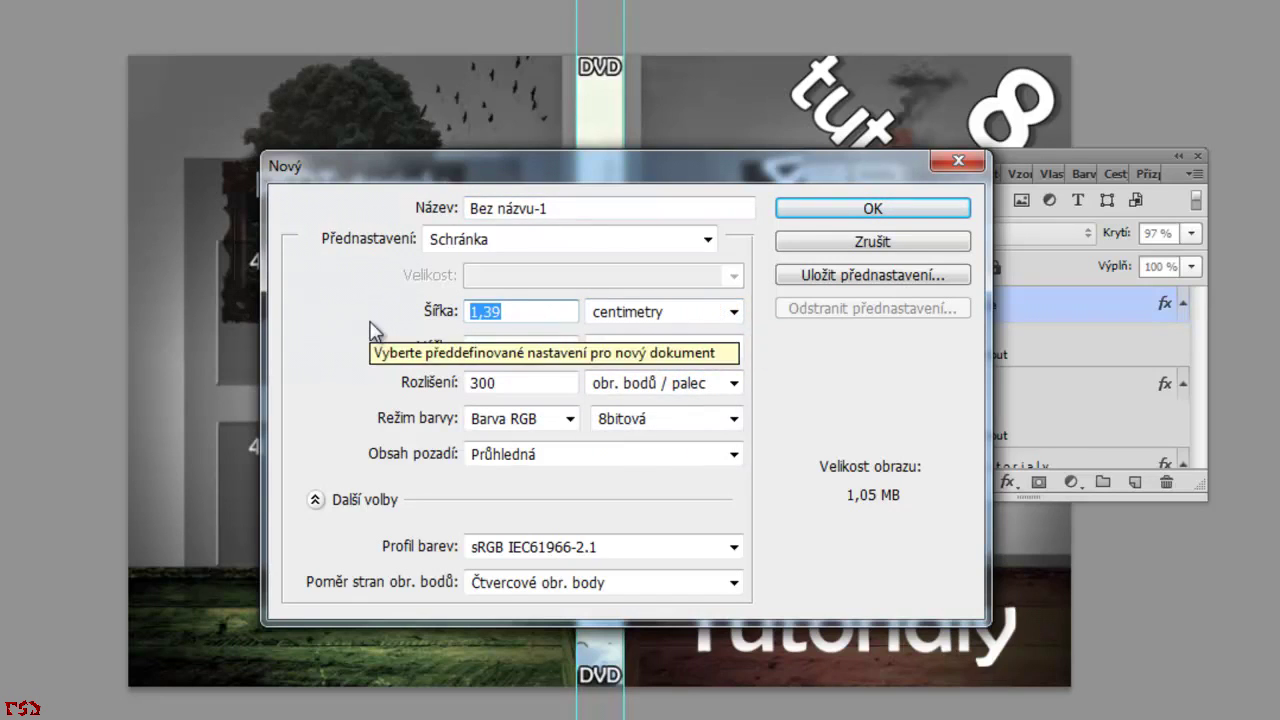
pyautogui.write('28,4')
pyautogui.press('Tab')
pyautogui.doubleClick(543, 345)
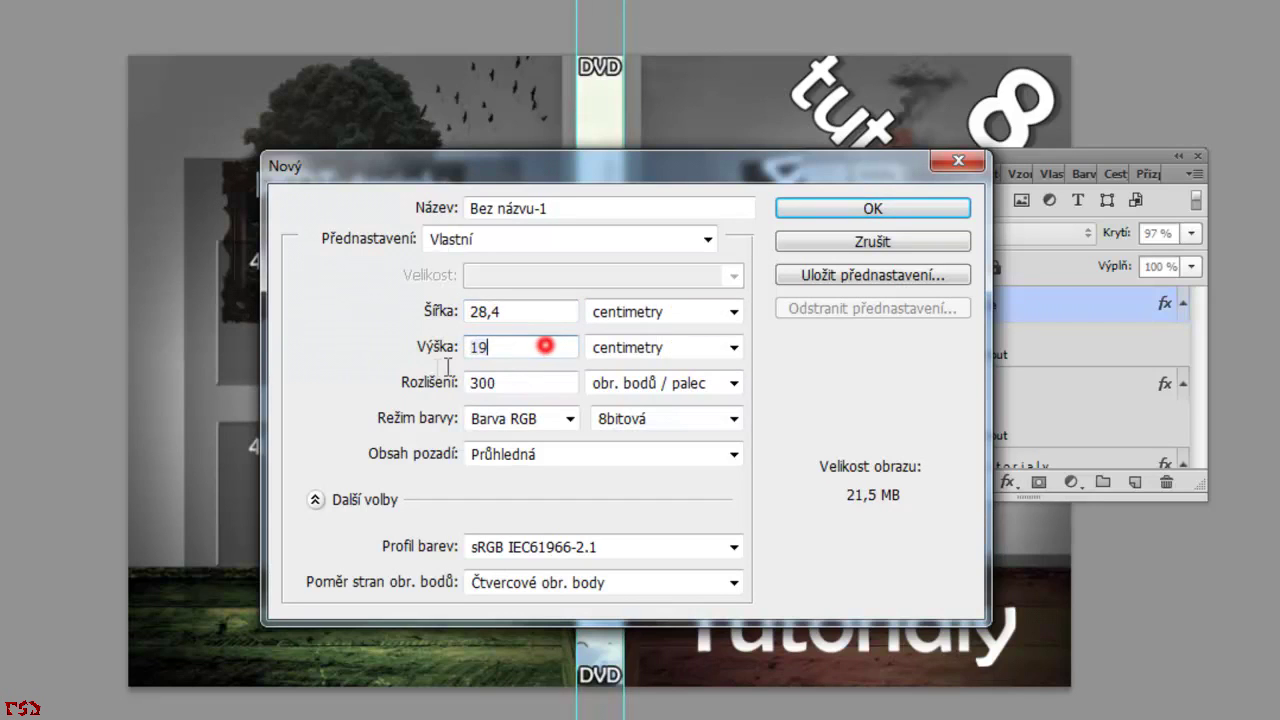
pyautogui.doubleClick(543, 381)
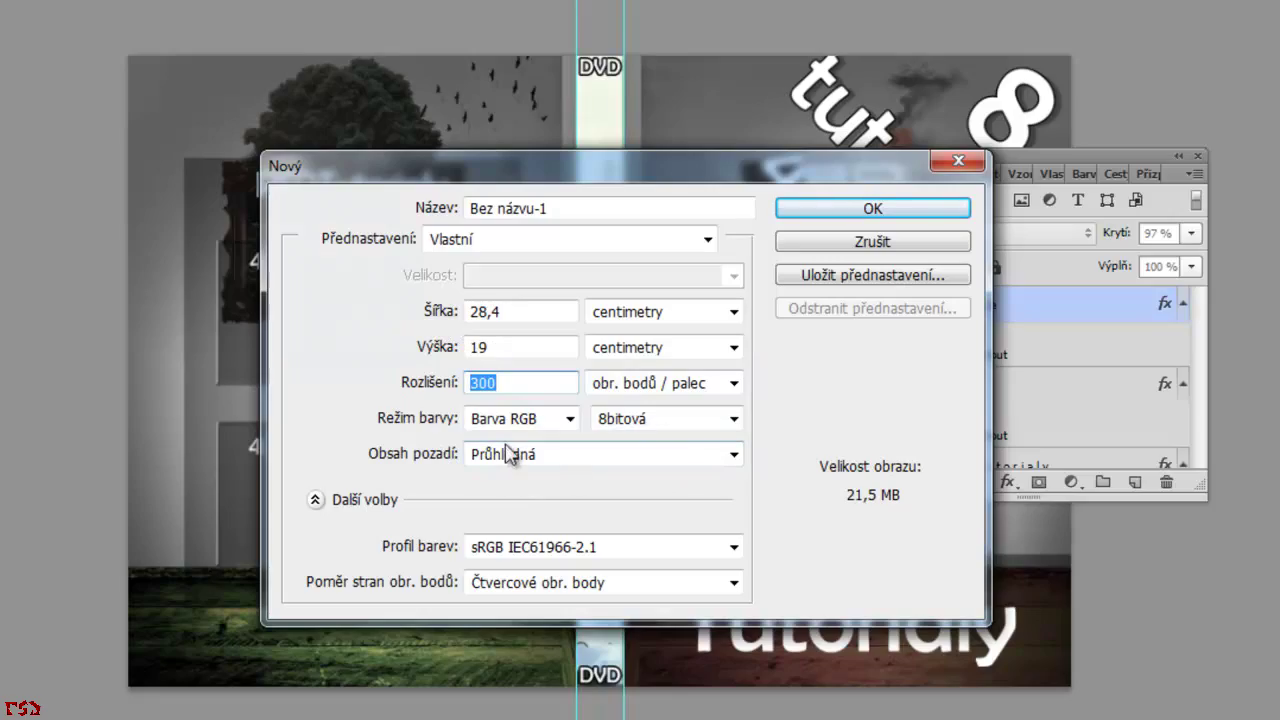
pyautogui.click(820, 209)
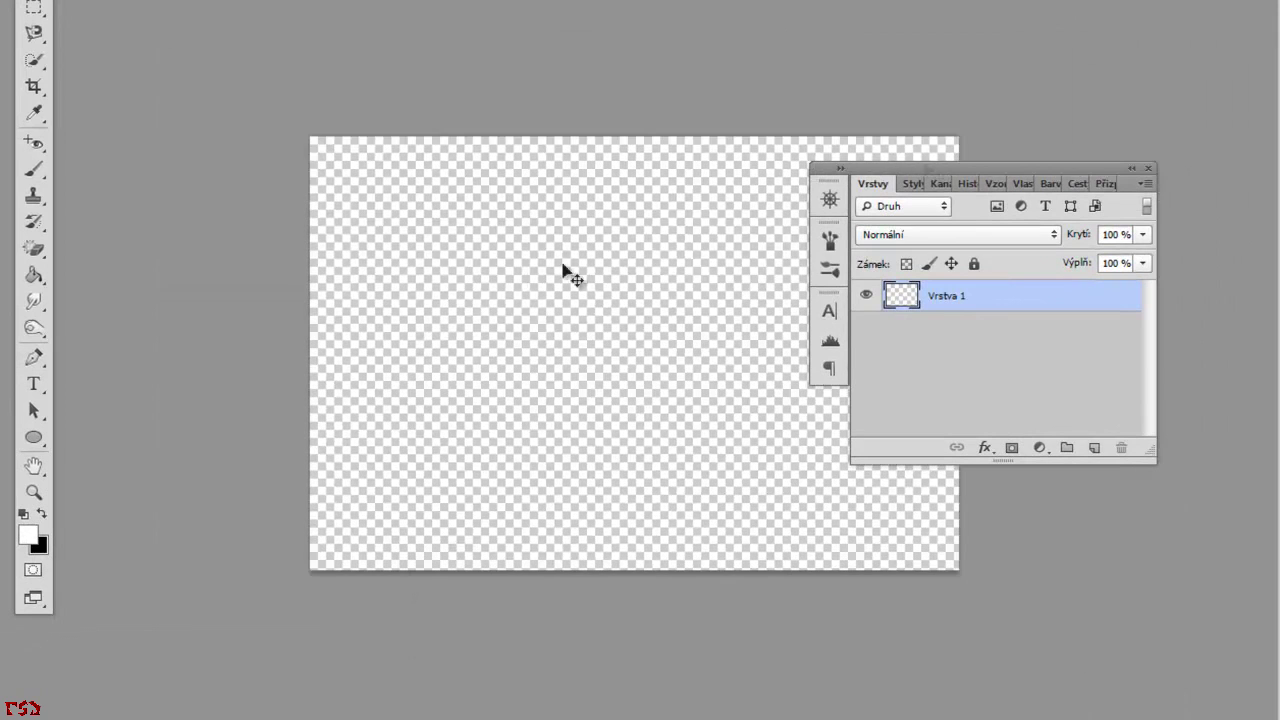
# Add a new layer and fill it with default black using the Paint Bucket.
pyautogui.hotkey('ctrl', '+')
pyautogui.moveTo(944, 171); pyautogui.dragTo(1053, 5)
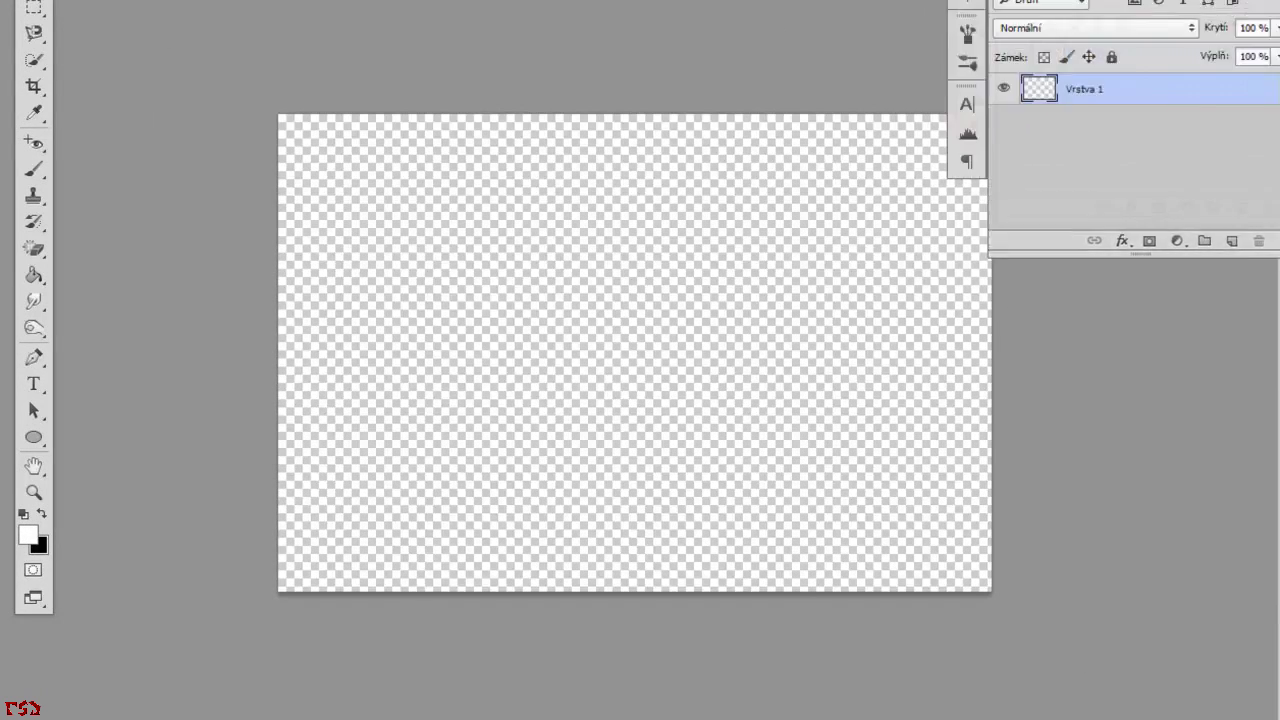
pyautogui.moveTo(1052, 3); pyautogui.dragTo(1081, 194)
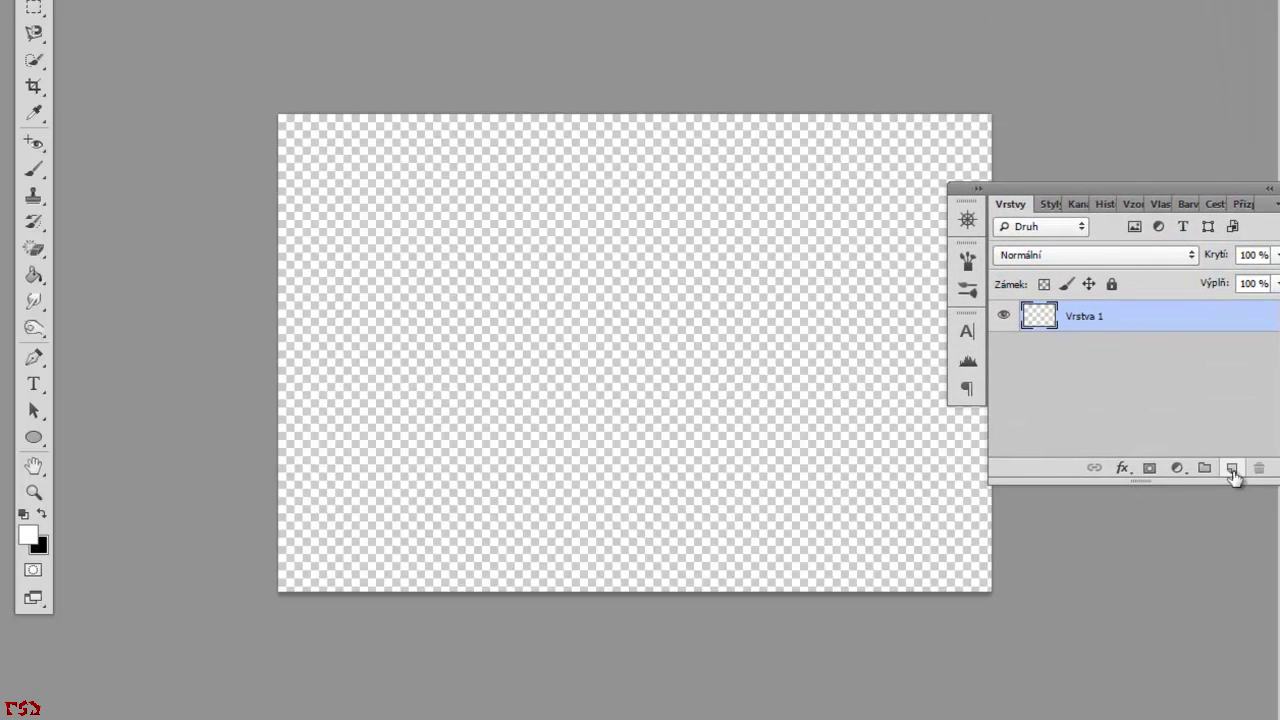
pyautogui.click(1232, 468)
pyautogui.press('g')
pyautogui.press('x')
pyautogui.click(506, 392)
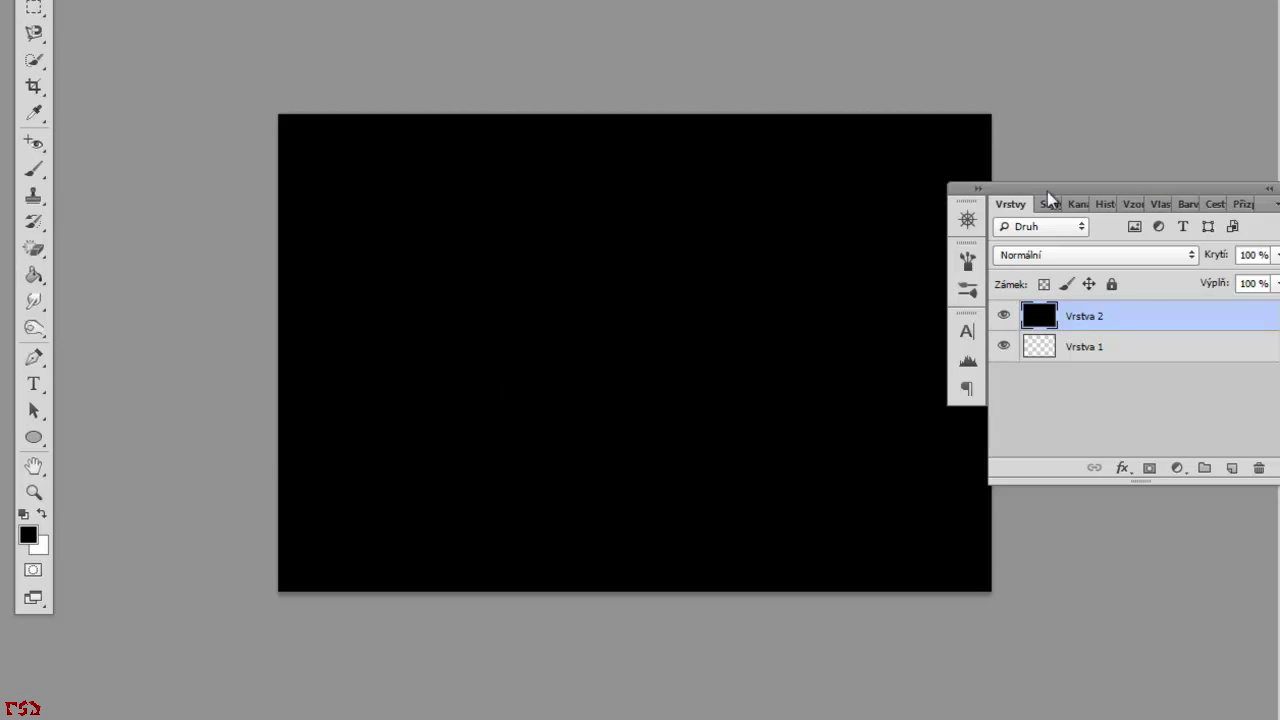
# Rearrange the Layers panel and adjust the zoom on the black canvas.
pyautogui.moveTo(1047, 188); pyautogui.dragTo(897, 196)
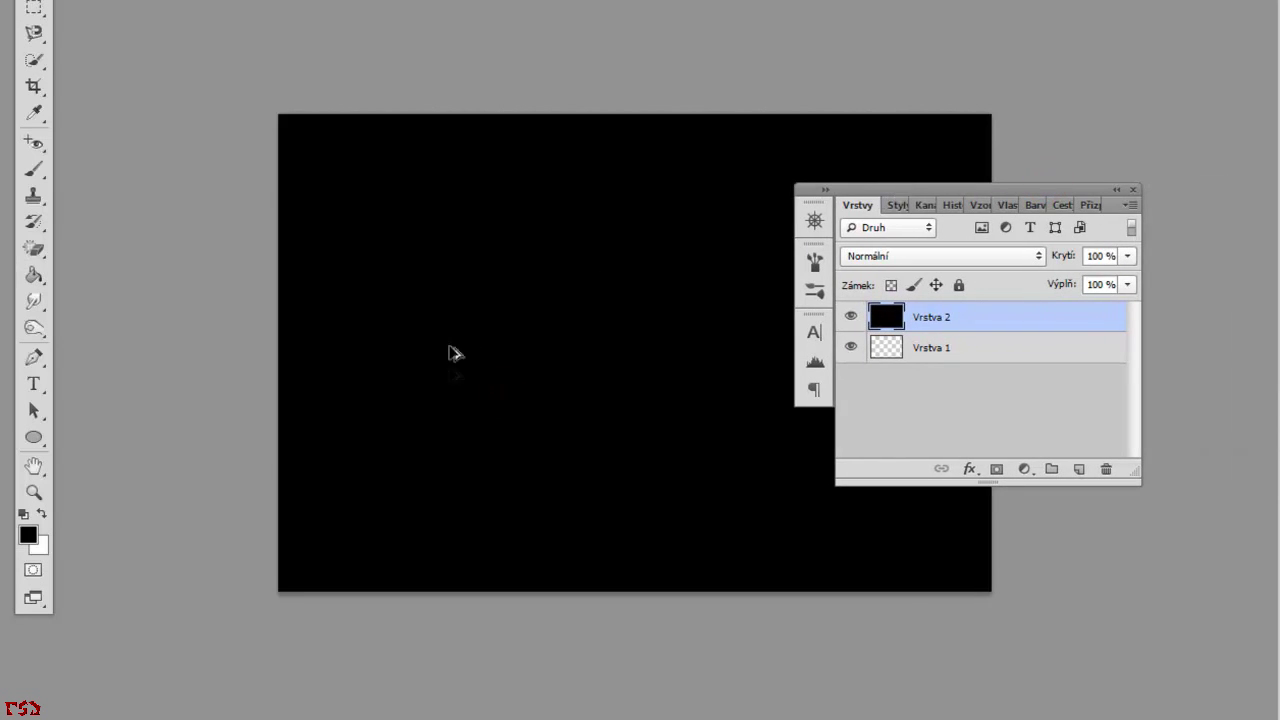
pyautogui.hotkey('ctrl', '+')
pyautogui.hotkey('ctrl', '-')
pyautogui.hotkey('ctrl', '+')
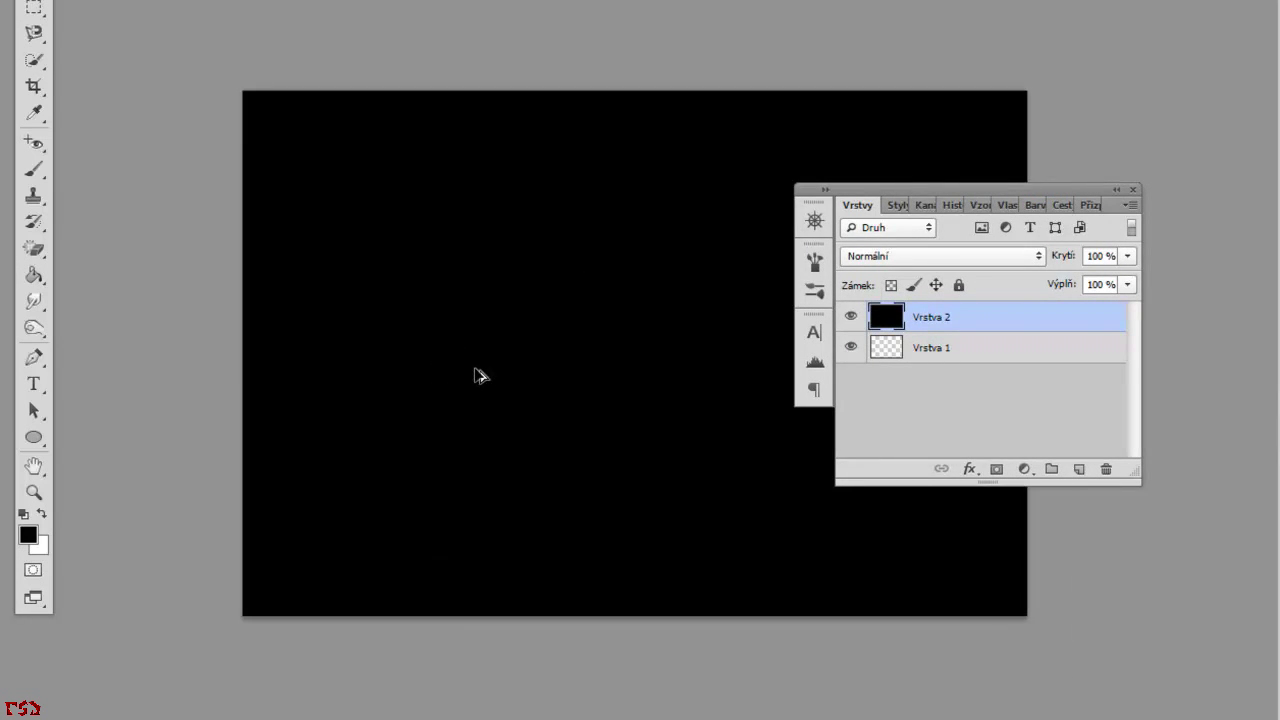
pyautogui.moveTo(860, 192); pyautogui.dragTo(886, 208)
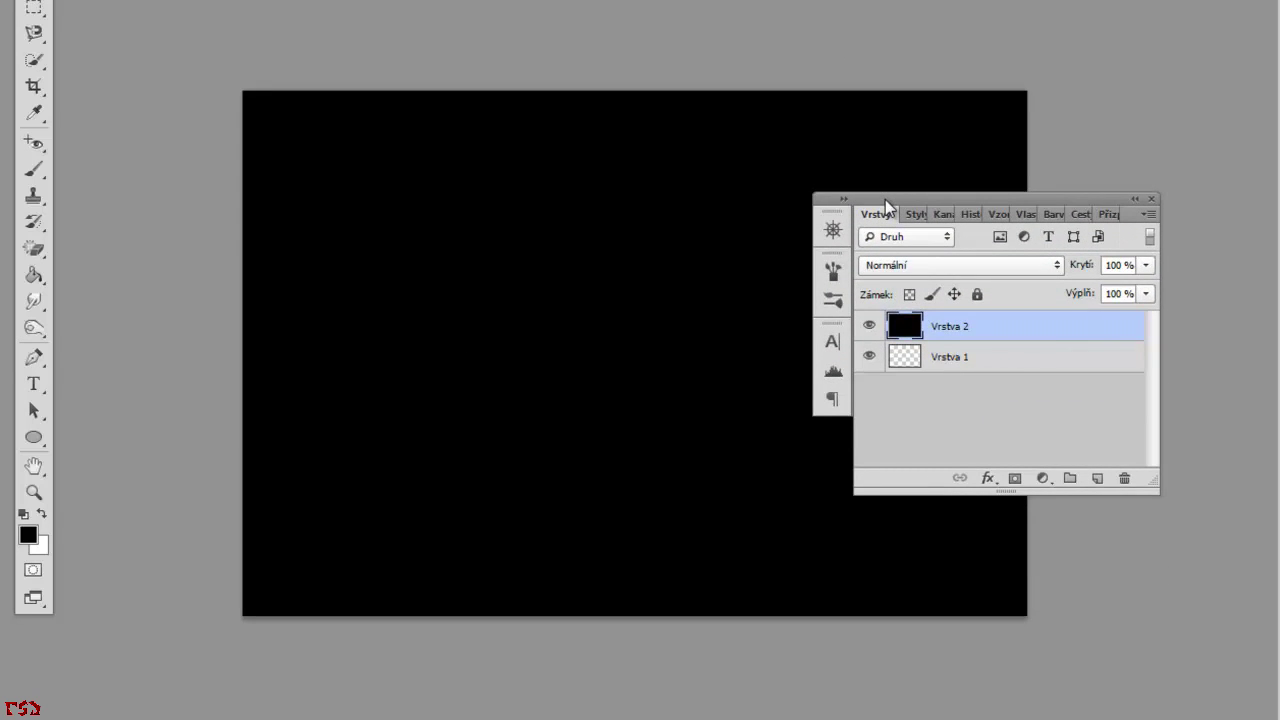
pyautogui.click(33, 8)
# Marquee-select the left half of the canvas.
pyautogui.hotkey('ctrl', '+')
pyautogui.moveTo(158, 15)
pyautogui.mouseDown()
pyautogui.moveTo(522, 672)
pyautogui.moveTo(582, 685)
pyautogui.moveTo(610, 676)
pyautogui.mouseUp()
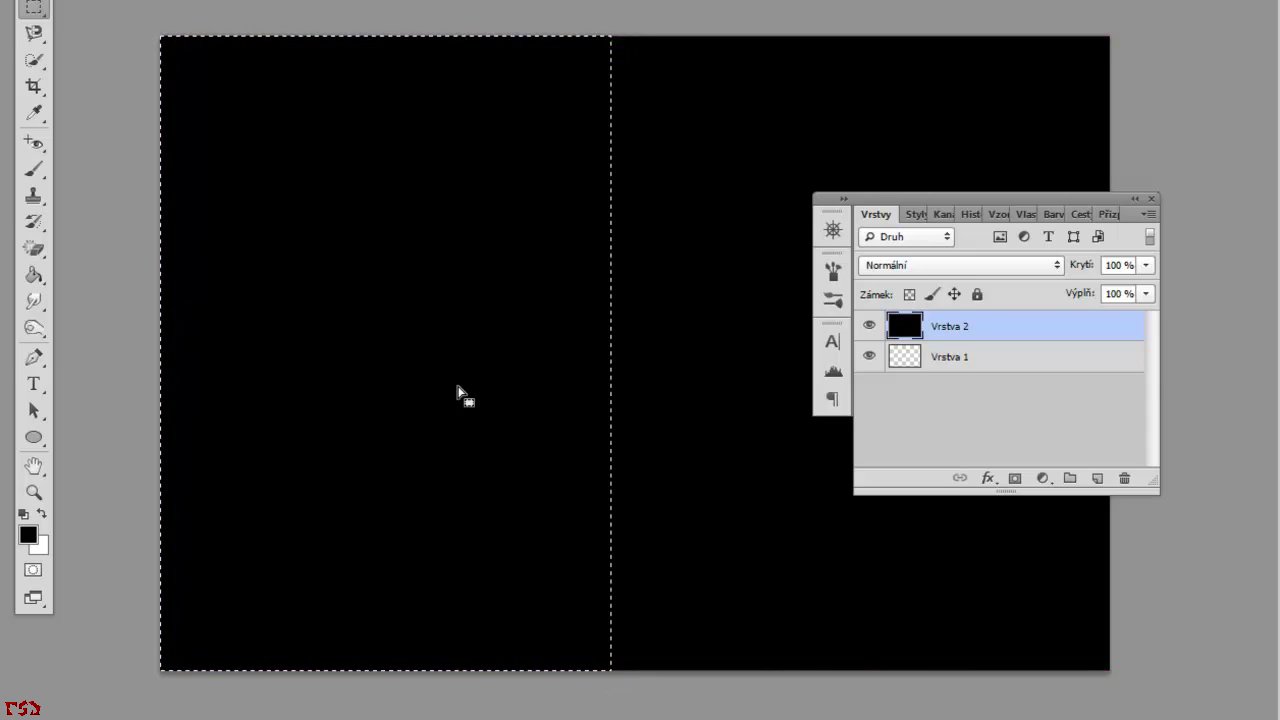
pyautogui.moveTo(196, 111); pyautogui.dragTo(317, 296)
pyautogui.moveTo(162, 37)
pyautogui.mouseDown()
pyautogui.moveTo(566, 647)
pyautogui.moveTo(611, 668)
pyautogui.mouseUp()
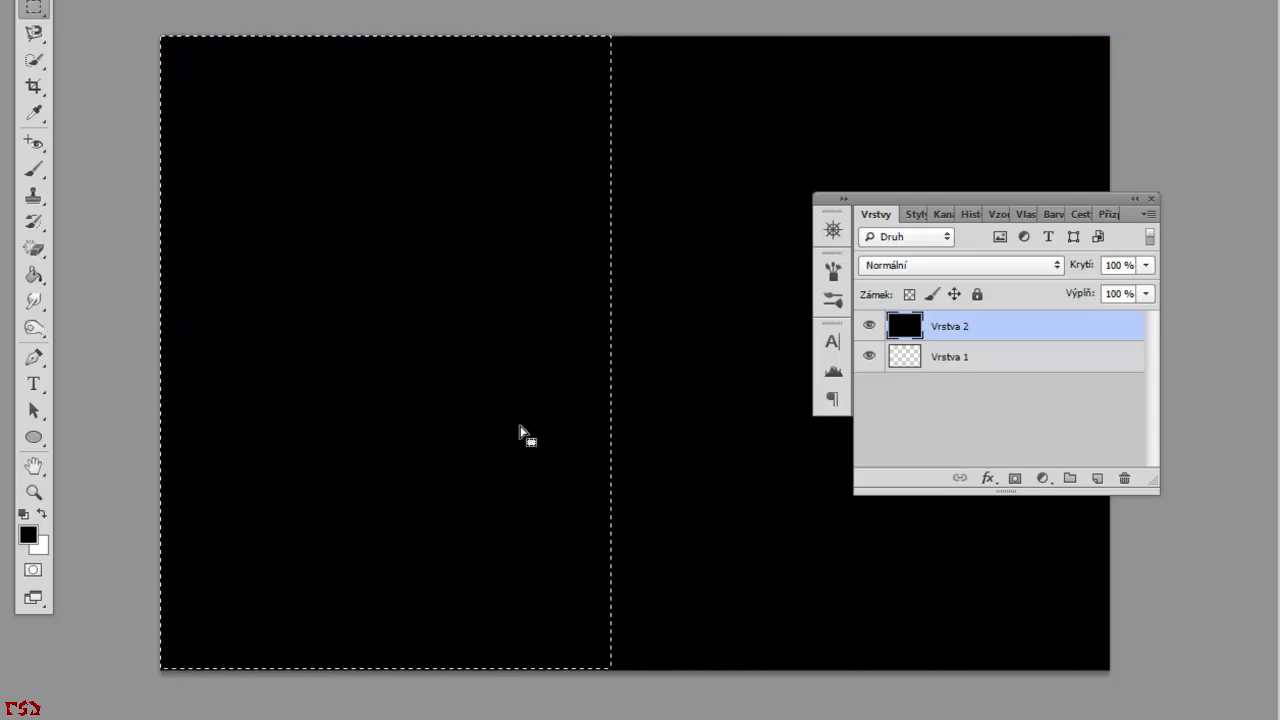
# On a new layer, fill the selected left half with white.
pyautogui.click(1096, 478)
pyautogui.moveTo(933, 198); pyautogui.dragTo(810, 199)
pyautogui.press('x')
pyautogui.press('g')
pyautogui.click(365, 290)
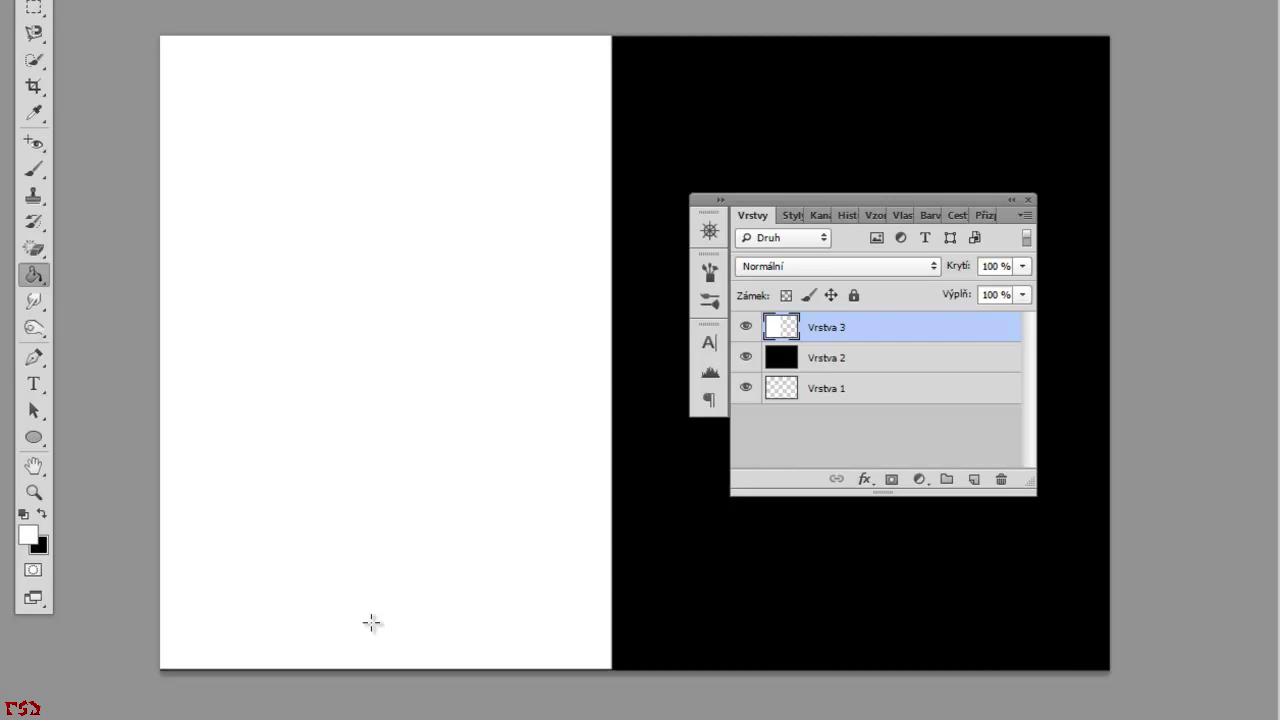
# Free-transform the white panel so it reaches the top edge.
pyautogui.press('v')
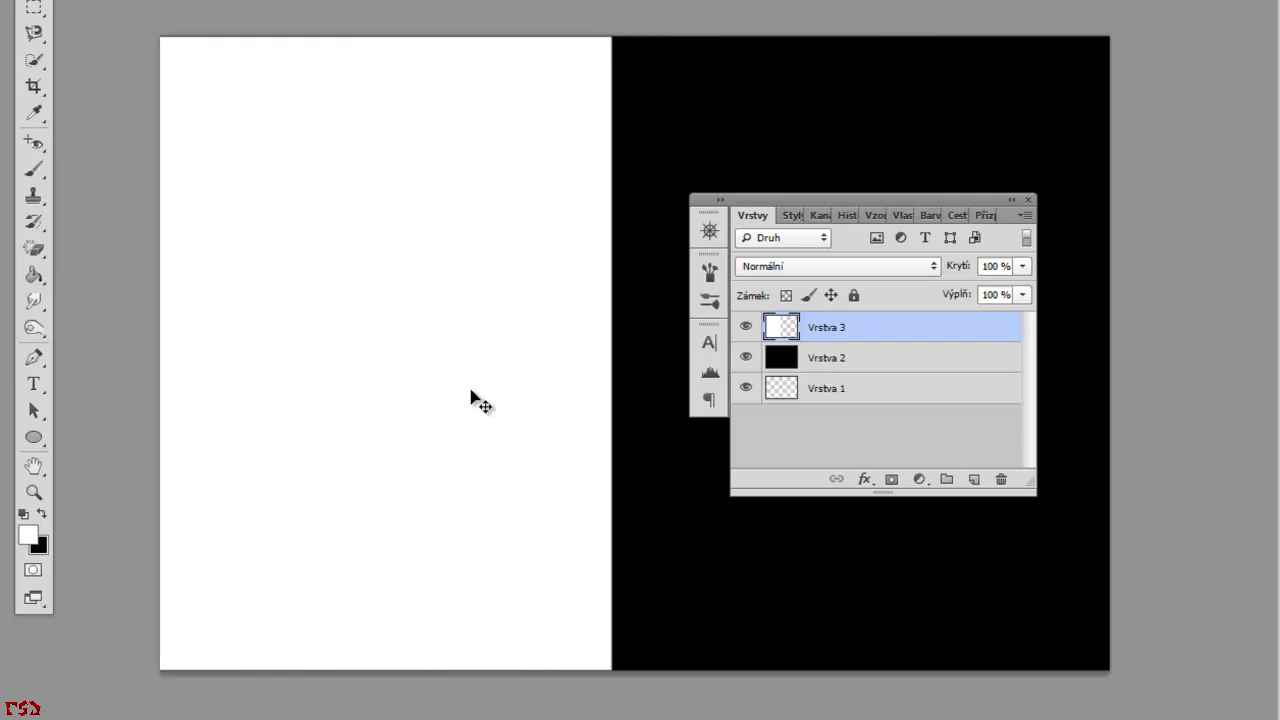
pyautogui.hotkey('ctrl', 't')
pyautogui.moveTo(386, 36); pyautogui.dragTo(390, 20)
pyautogui.press('Return')
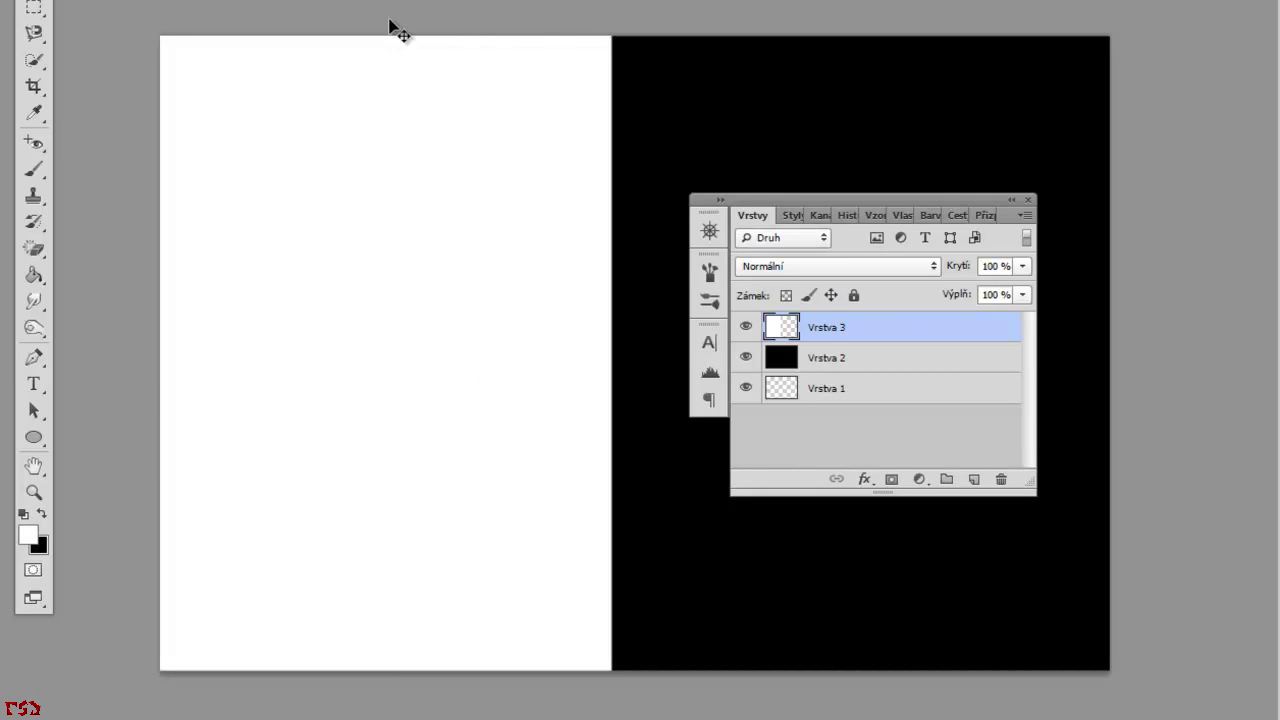
# Marquee-select the right-hand black area up to the spine.
pyautogui.moveTo(758, 196); pyautogui.dragTo(488, 178)
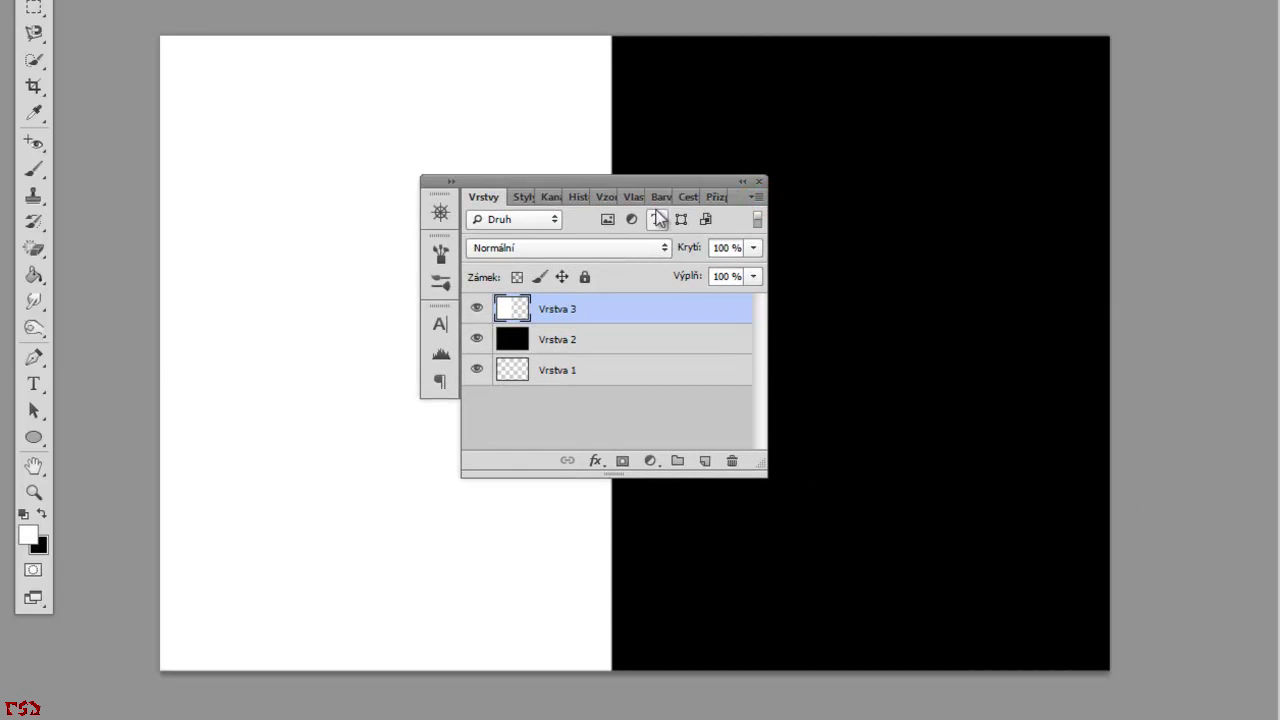
pyautogui.moveTo(642, 182); pyautogui.dragTo(420, 188)
pyautogui.click(33, 8)
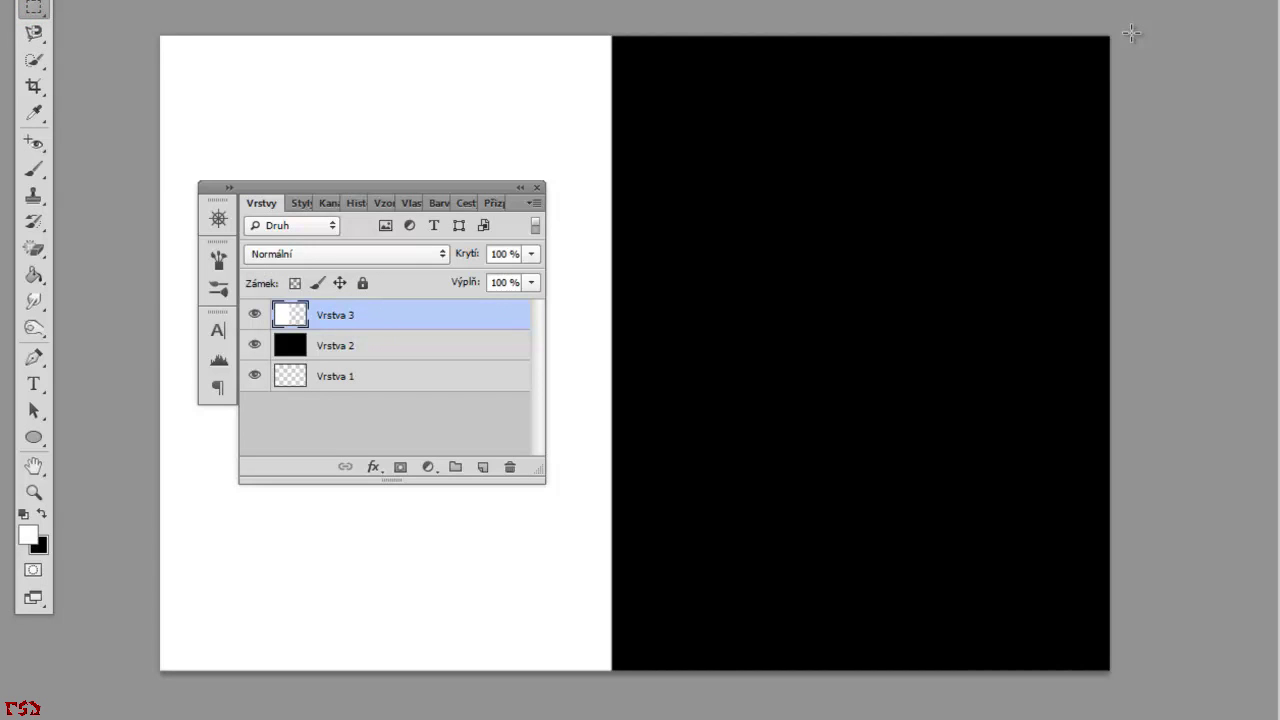
pyautogui.moveTo(1130, 28); pyautogui.dragTo(1063, 698)
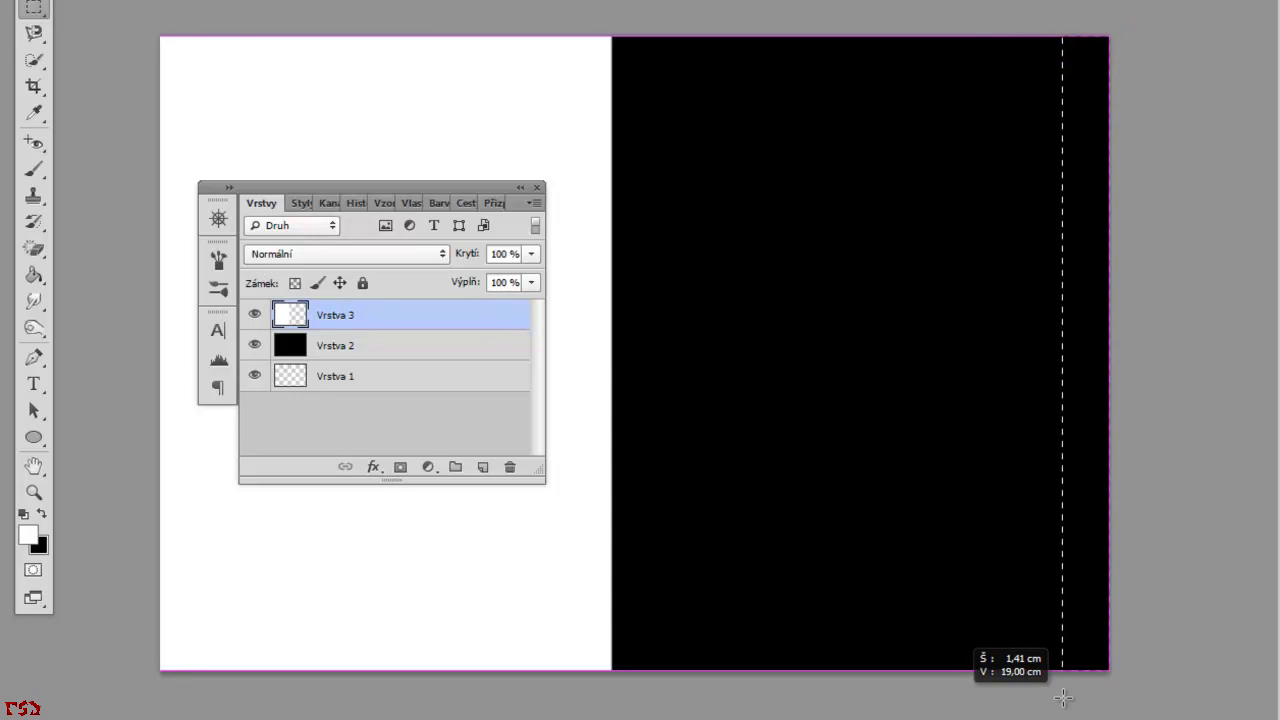
pyautogui.moveTo(1063, 698)
pyautogui.mouseDown()
pyautogui.moveTo(920, 712)
pyautogui.moveTo(658, 707)
pyautogui.mouseUp()
# Fill the selected right-hand area with white.
pyautogui.press('g')
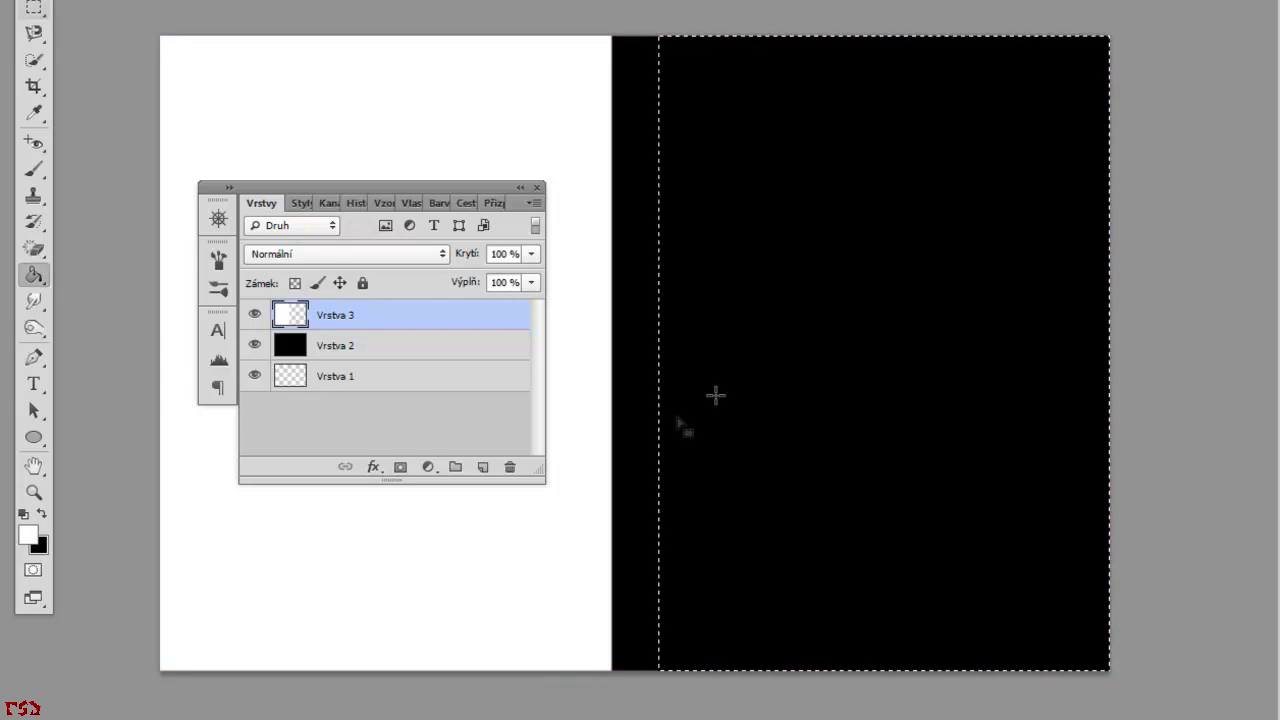
pyautogui.click(758, 367)
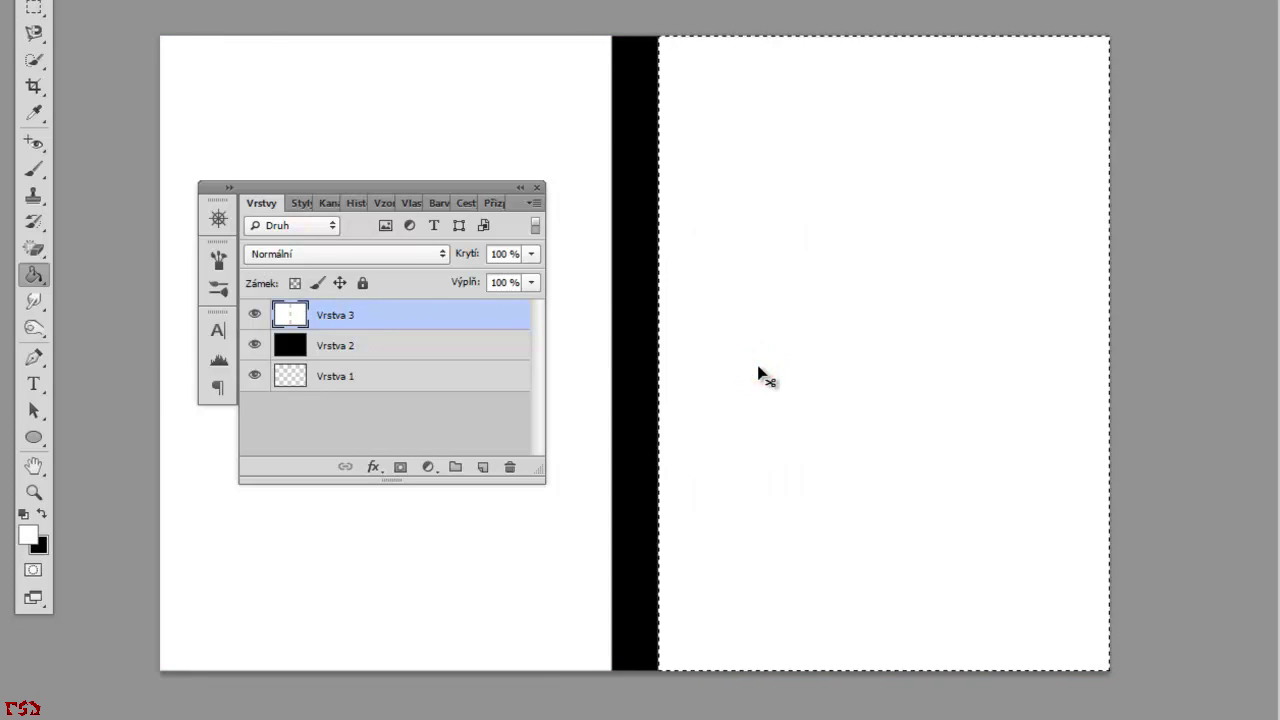
pyautogui.moveTo(325, 189)
pyautogui.mouseDown()
pyautogui.moveTo(968, 185)
pyautogui.moveTo(868, 190)
pyautogui.mouseUp()
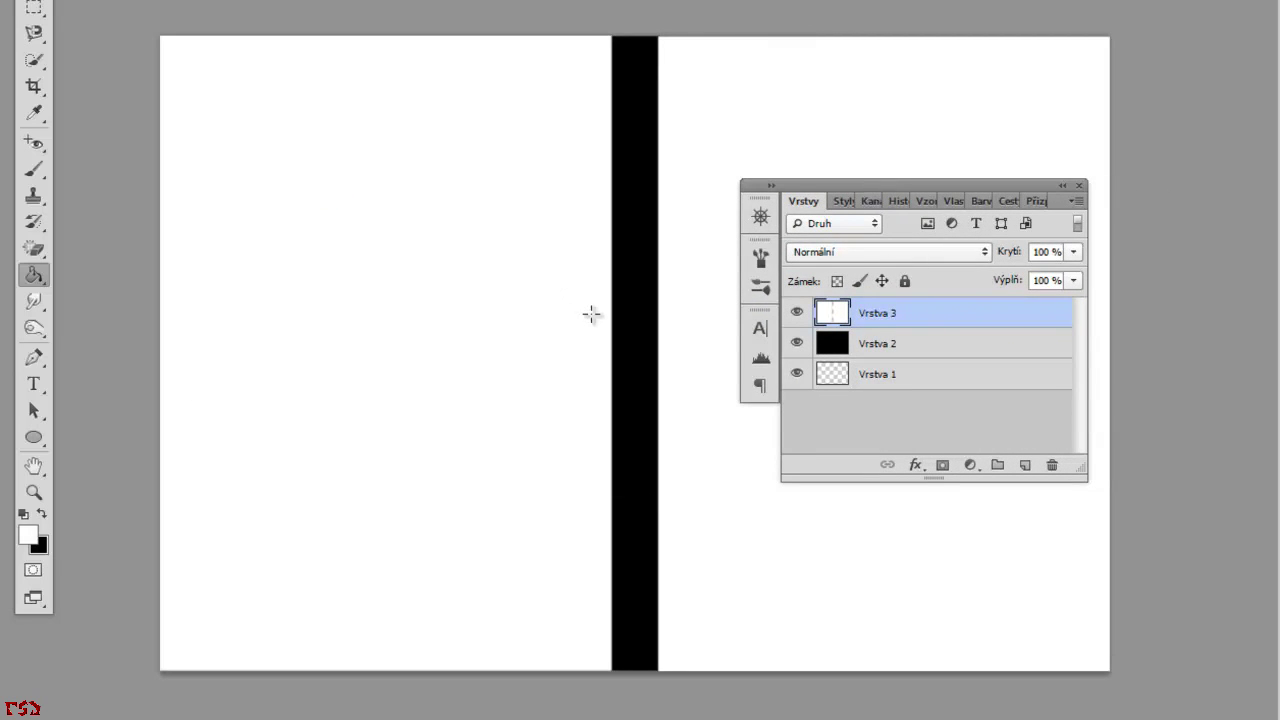
# Zoom in, show rulers and pull a vertical guide toward the spine.
pyautogui.hotkey('ctrl', '+')
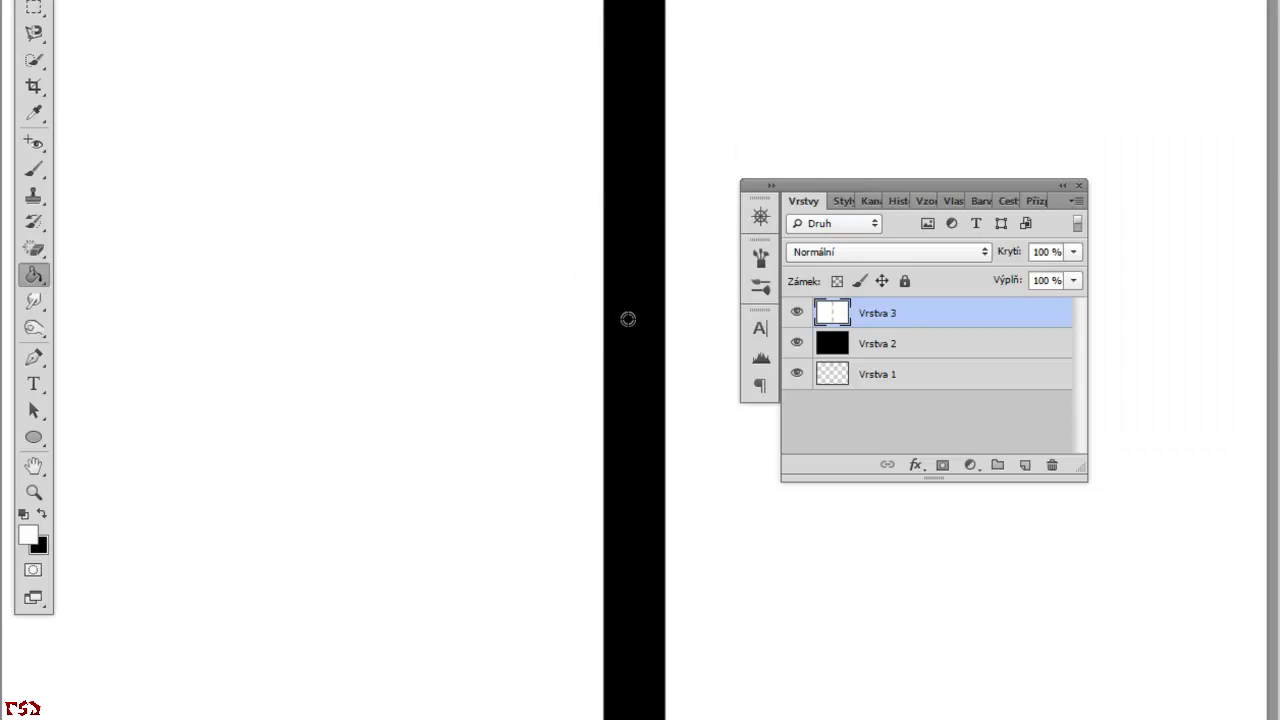
pyautogui.moveTo(663, 206); pyautogui.dragTo(663, 308)
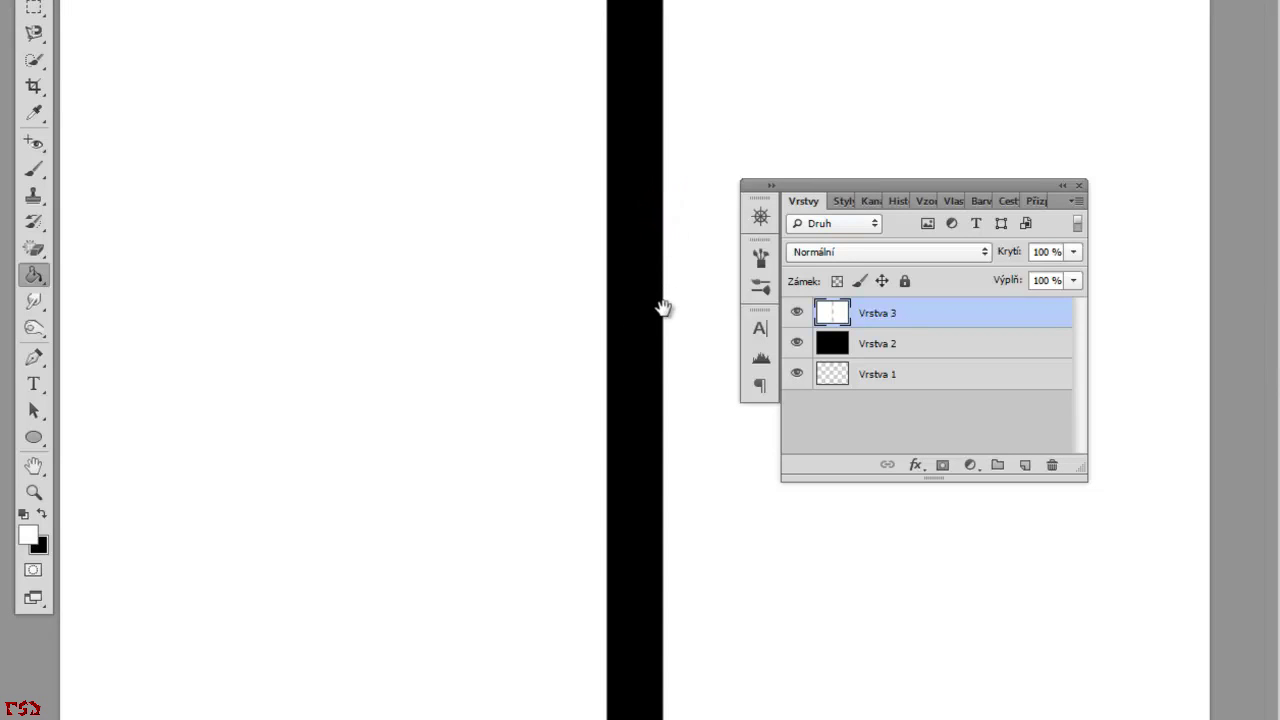
pyautogui.hotkey('ctrl', 'r')
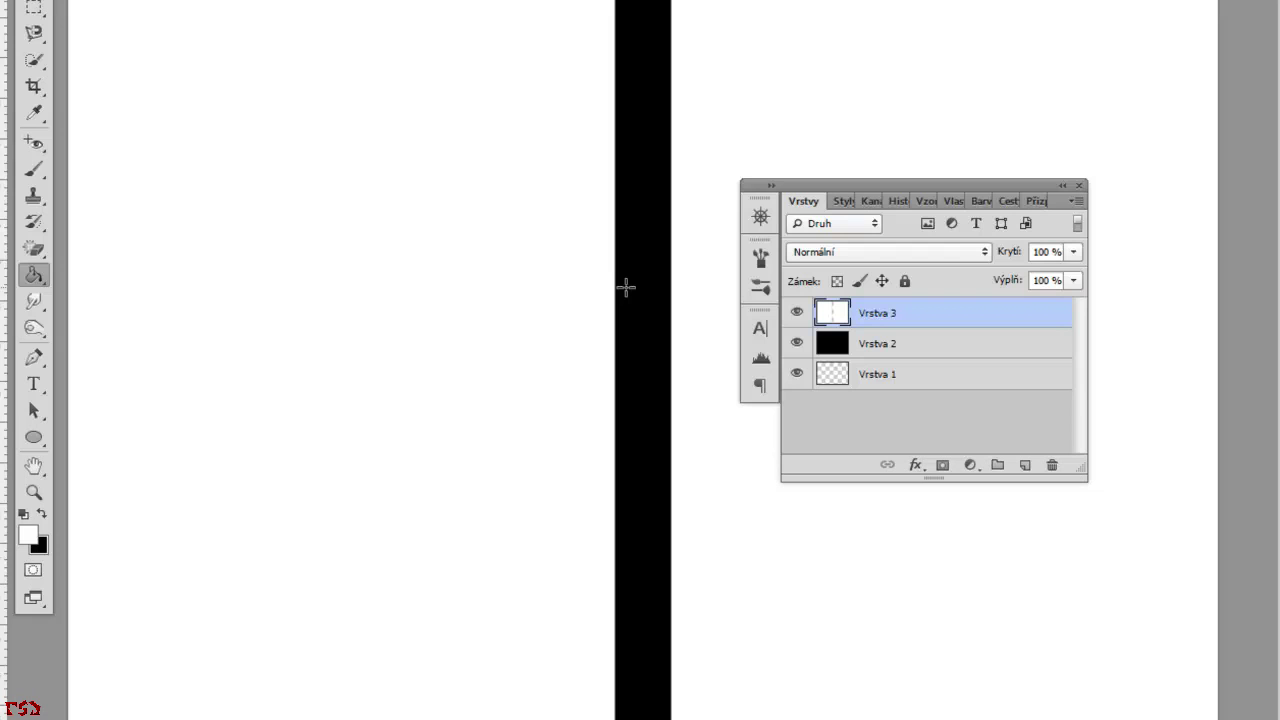
pyautogui.moveTo(3, 325)
pyautogui.mouseDown()
pyautogui.moveTo(615, 465)
pyautogui.moveTo(680, 457)
pyautogui.moveTo(606, 452)
pyautogui.moveTo(663, 463)
pyautogui.moveTo(611, 472)
pyautogui.mouseUp()
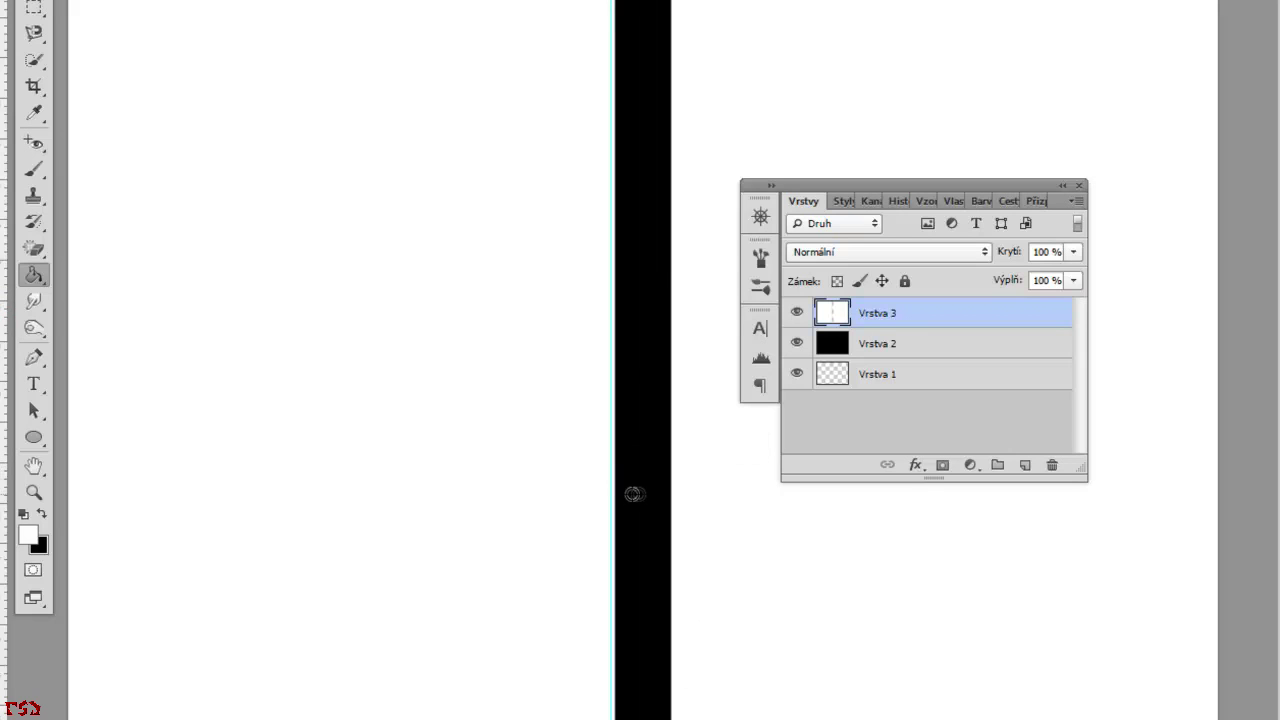
# Zoom in and drag the vertical guide onto the black spine's left edge.
pyautogui.scroll(2, 632, 494)
pyautogui.scroll(2, 632, 494)
pyautogui.scroll(2, 632, 494)
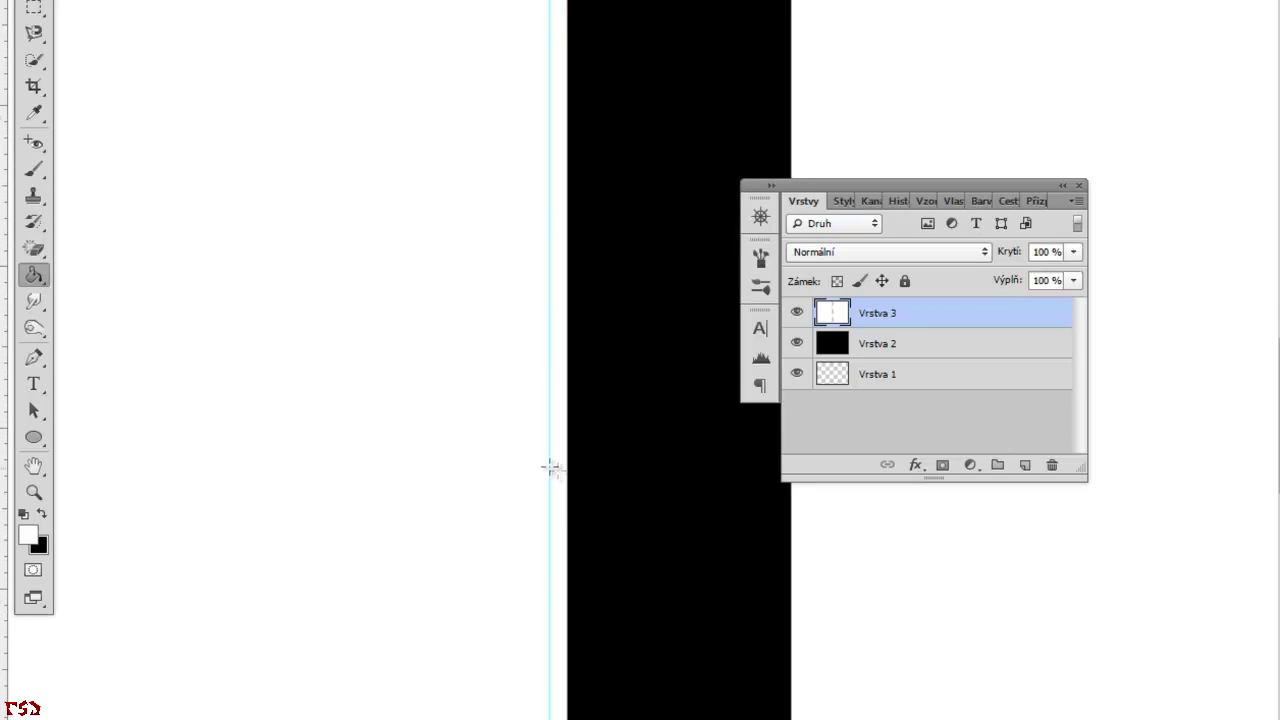
pyautogui.click(34, 6)
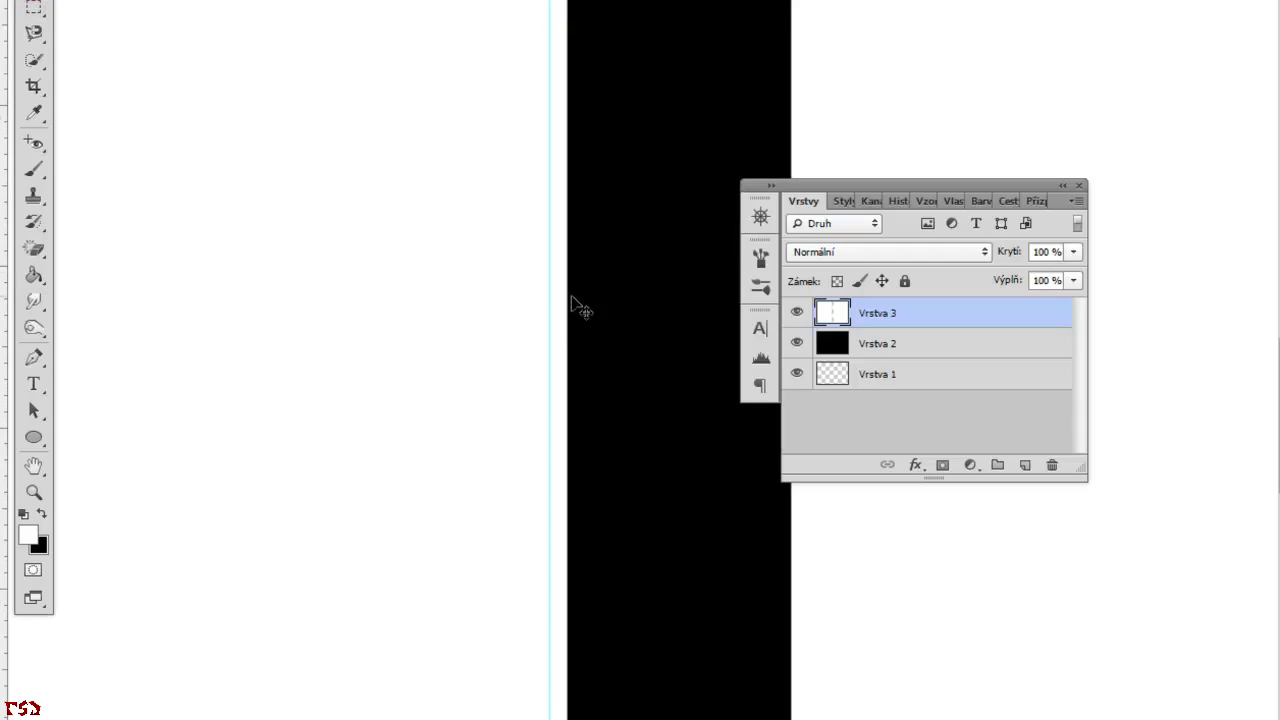
pyautogui.moveTo(549, 307); pyautogui.dragTo(563, 312)
pyautogui.scroll(2, 563, 343)
pyautogui.scroll(3, 580, 360)
pyautogui.scroll(1, 575, 378)
pyautogui.scroll(1, 580, 390)
pyautogui.scroll(1, 604, 400)
pyautogui.scroll(1, 615, 399)
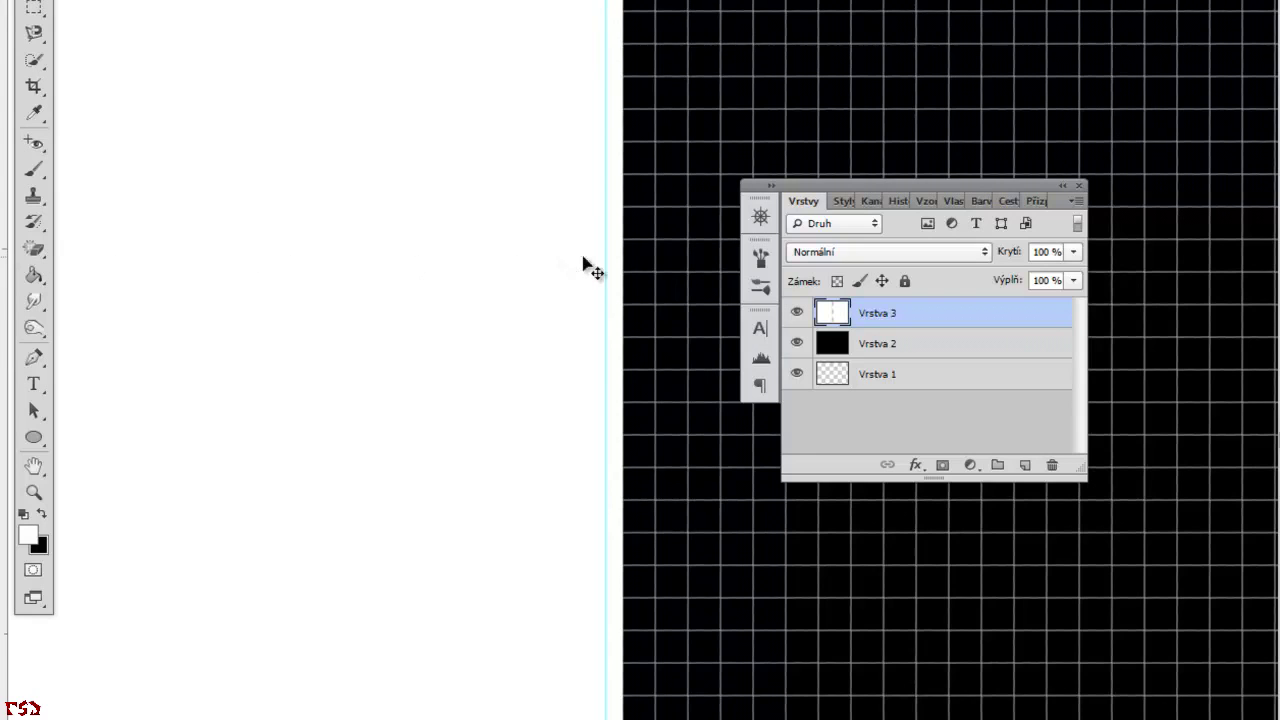
# Fine-tune the vertical guide so it sits on the spine's left edge.
pyautogui.moveTo(607, 272)
pyautogui.mouseDown()
pyautogui.moveTo(634, 331)
pyautogui.moveTo(560, 340)
pyautogui.moveTo(621, 327)
pyautogui.mouseUp()
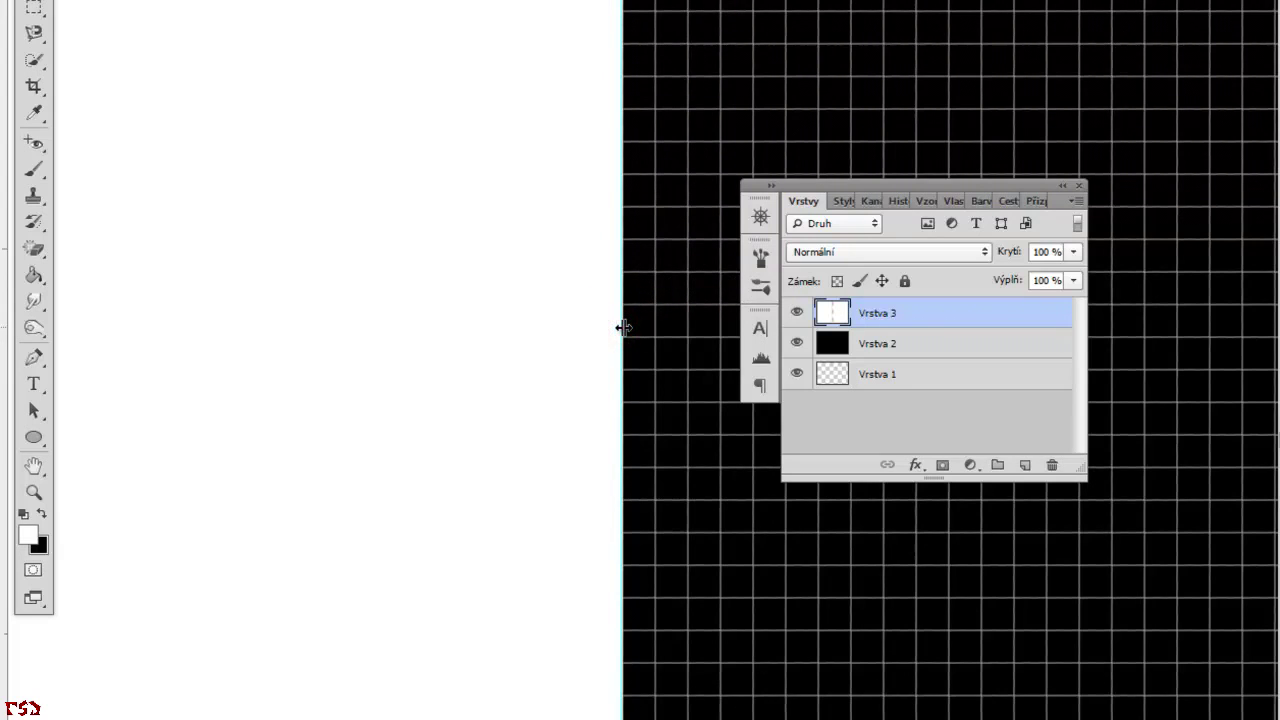
pyautogui.moveTo(623, 332); pyautogui.dragTo(623, 330)
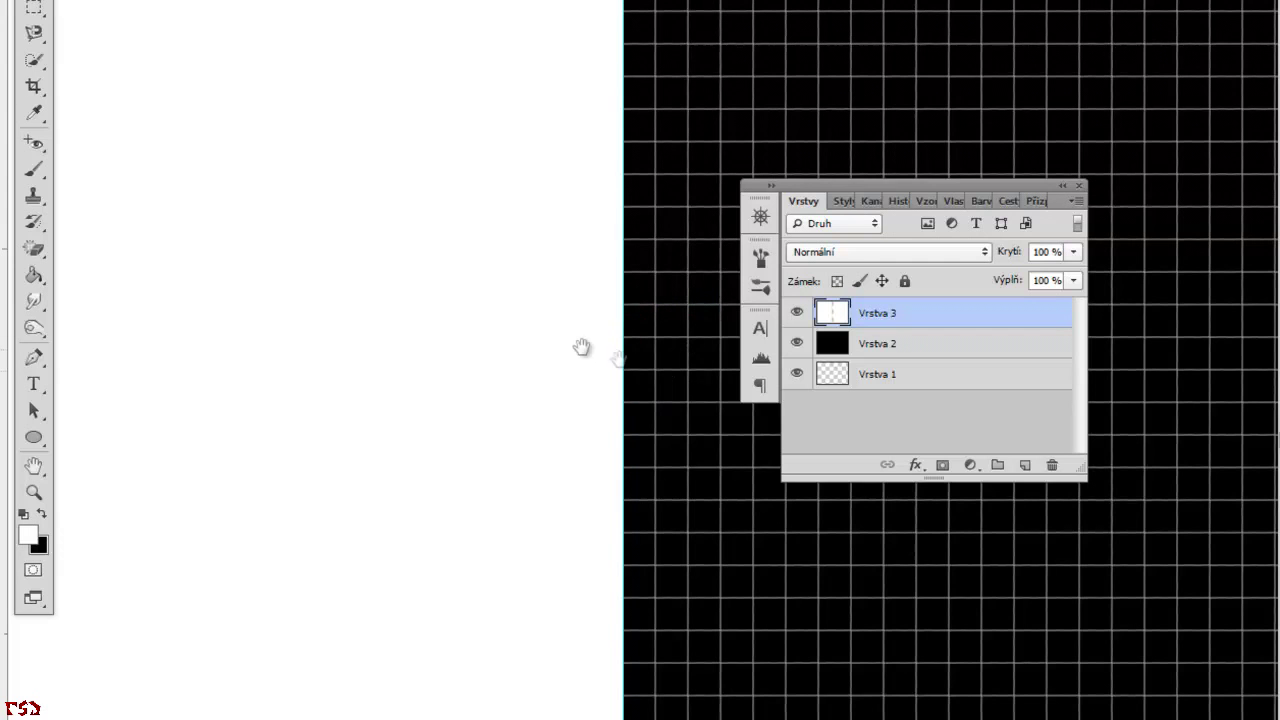
pyautogui.moveTo(625, 420); pyautogui.dragTo(625, 420)
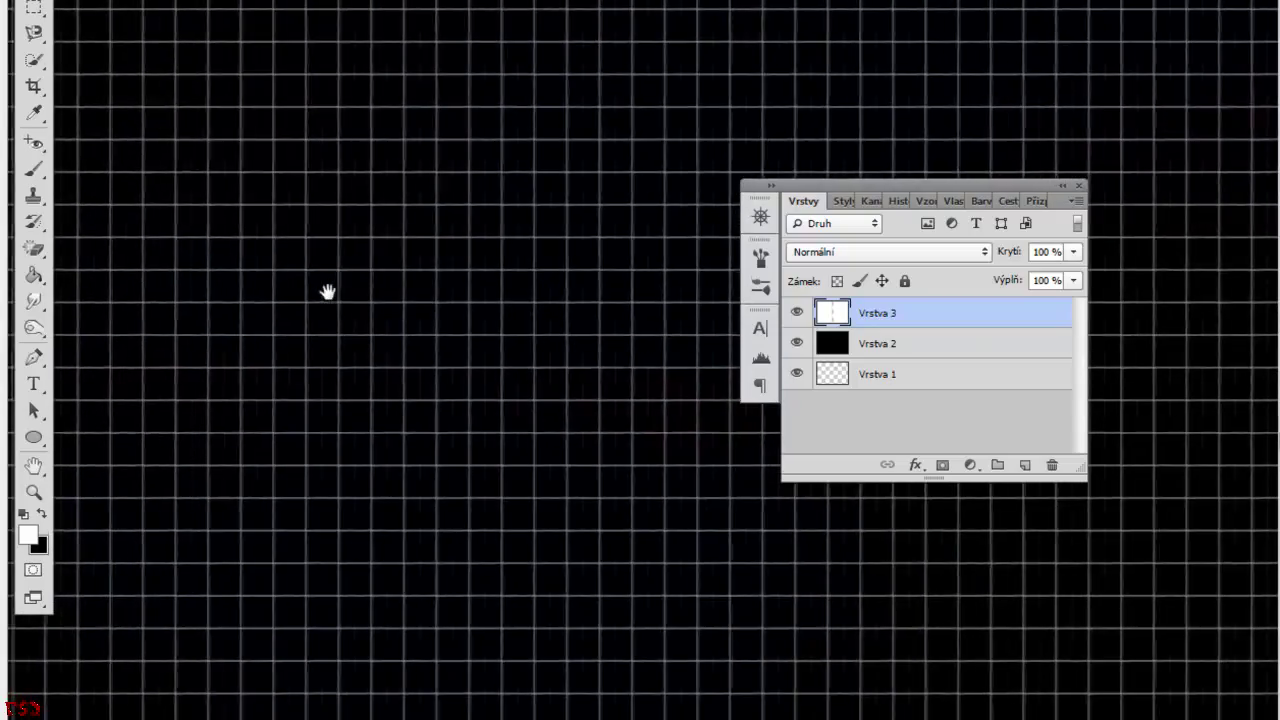
pyautogui.click(659, 376)
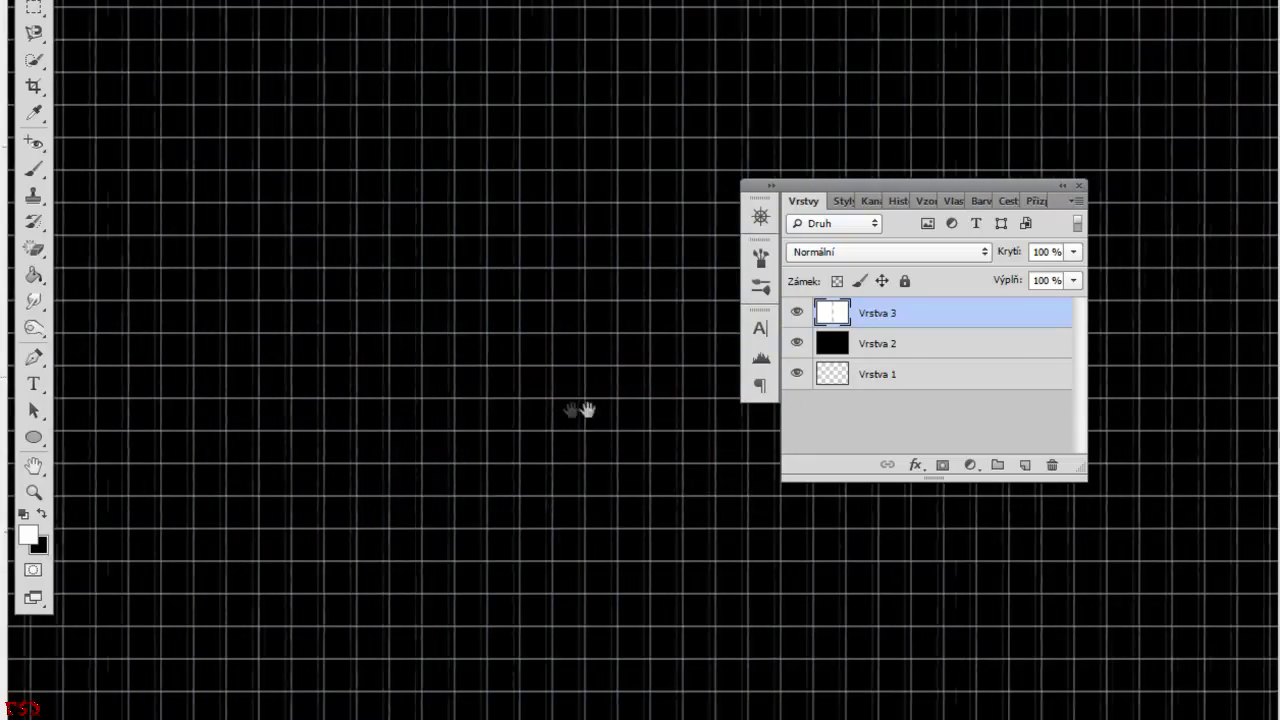
pyautogui.moveTo(655, 414); pyautogui.dragTo(191, 409)
pyautogui.moveTo(393, 397); pyautogui.dragTo(477, 392)
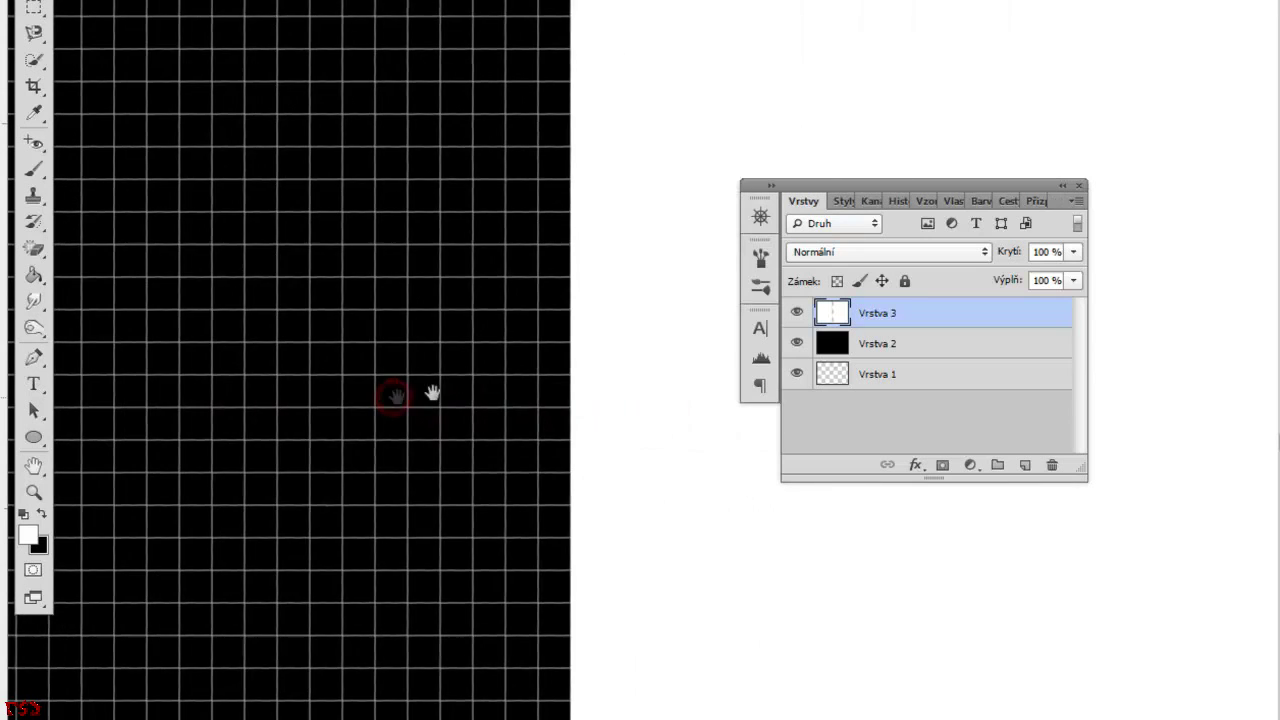
# Pull a second vertical guide onto the spine's right edge.
pyautogui.moveTo(4, 258); pyautogui.dragTo(399, 274)
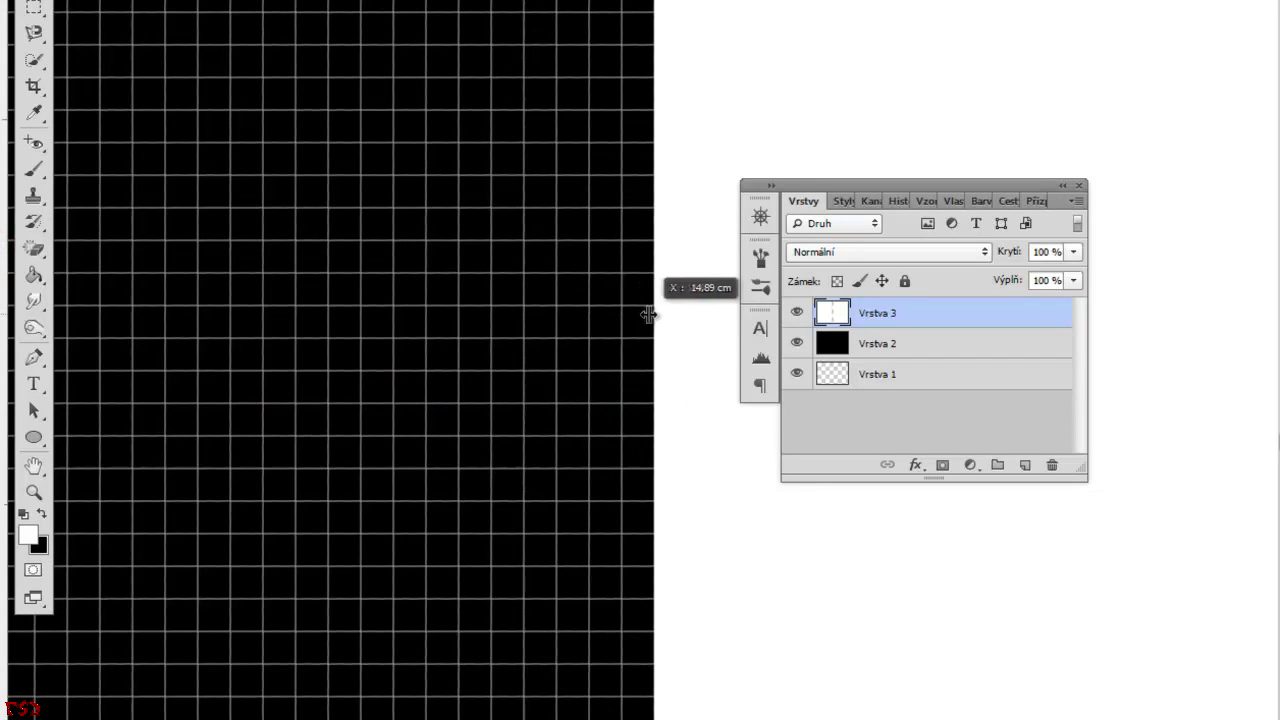
pyautogui.moveTo(399, 274)
pyautogui.mouseDown()
pyautogui.moveTo(652, 315)
pyautogui.moveTo(658, 277)
pyautogui.mouseUp()
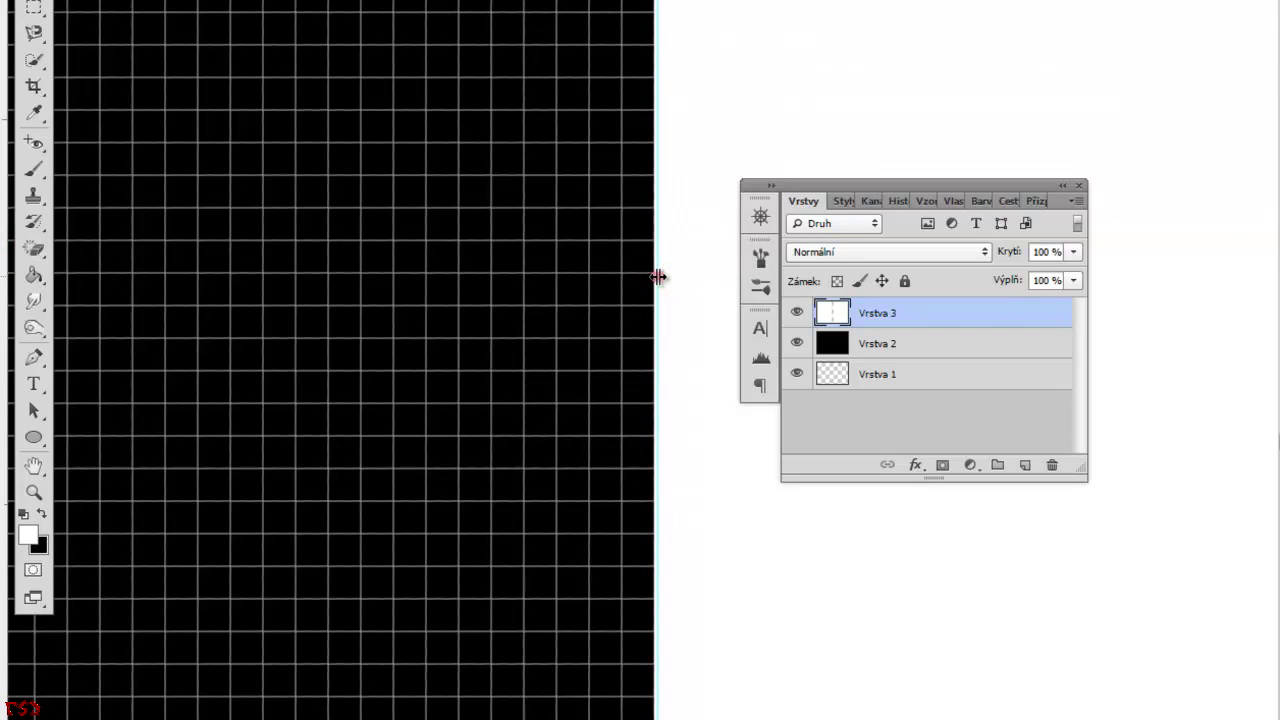
pyautogui.click(653, 277)
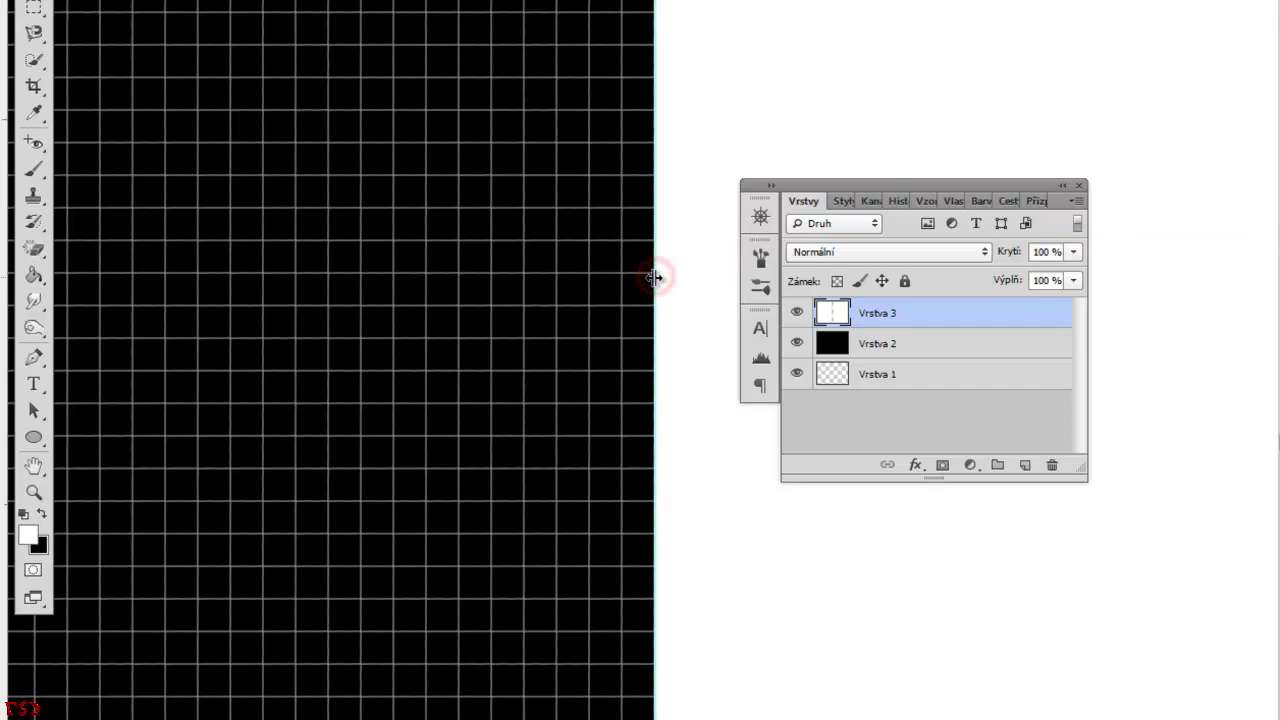
pyautogui.moveTo(653, 282); pyautogui.dragTo(652, 283)
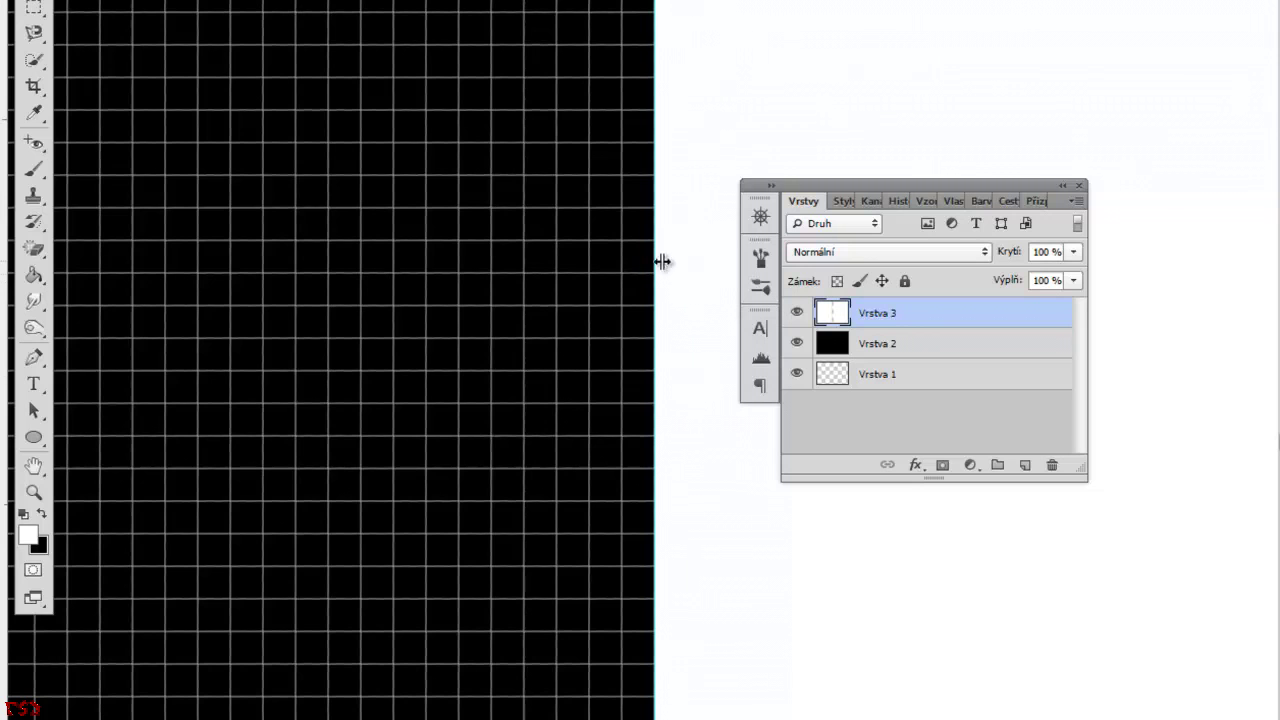
# Zoom out and bring up the 'Castle in the Air' landscape image.
pyautogui.scroll(-2, 433, 330)
pyautogui.scroll(-1, 433, 330)
pyautogui.scroll(-1, 433, 330)
pyautogui.scroll(-1, 433, 330)
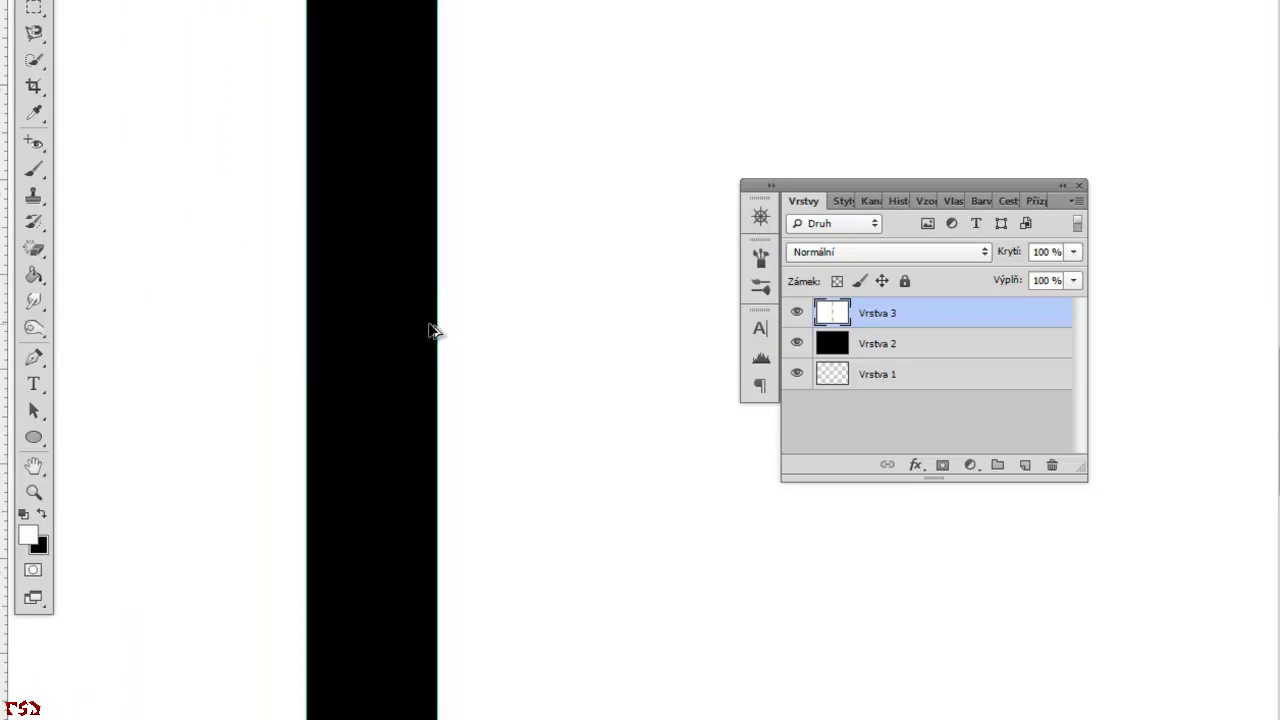
pyautogui.scroll(-1, 433, 330)
pyautogui.scroll(-2, 427, 330)
pyautogui.scroll(-2, 626, 399)
pyautogui.scroll(3, 645, 384)
pyautogui.scroll(3, 650, 380)
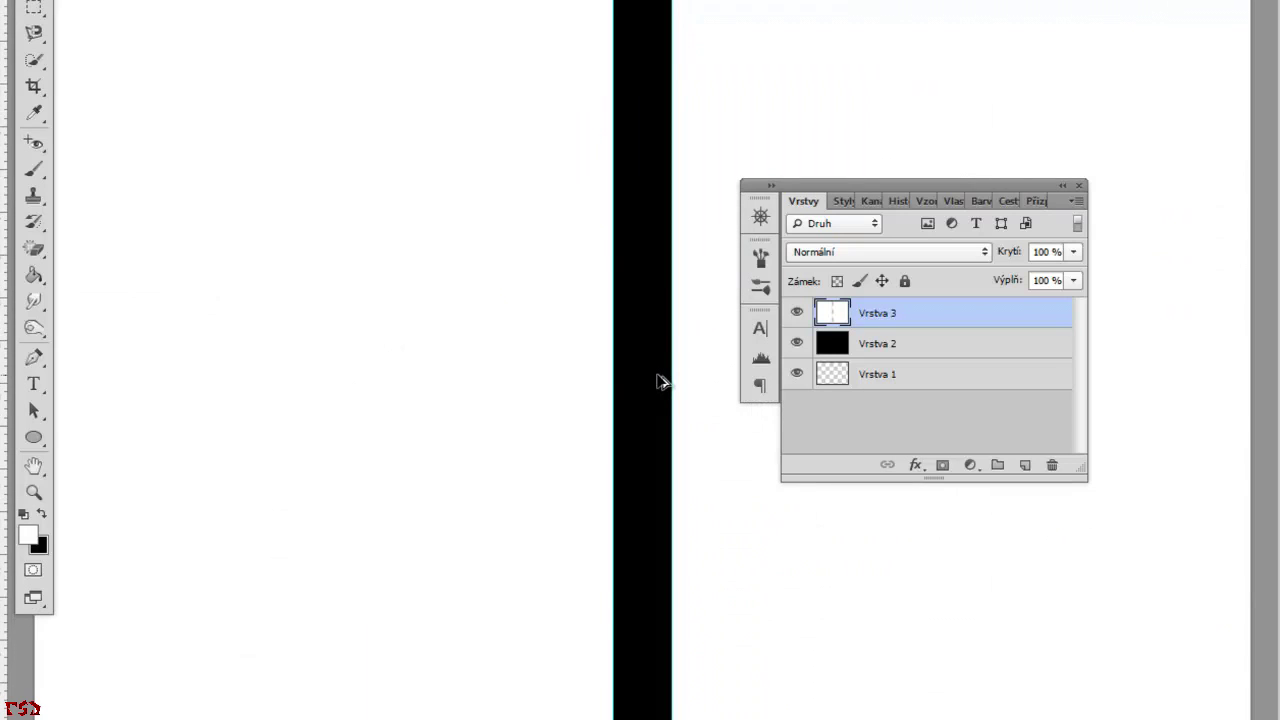
pyautogui.scroll(-2, 658, 381)
pyautogui.scroll(1, 658, 381)
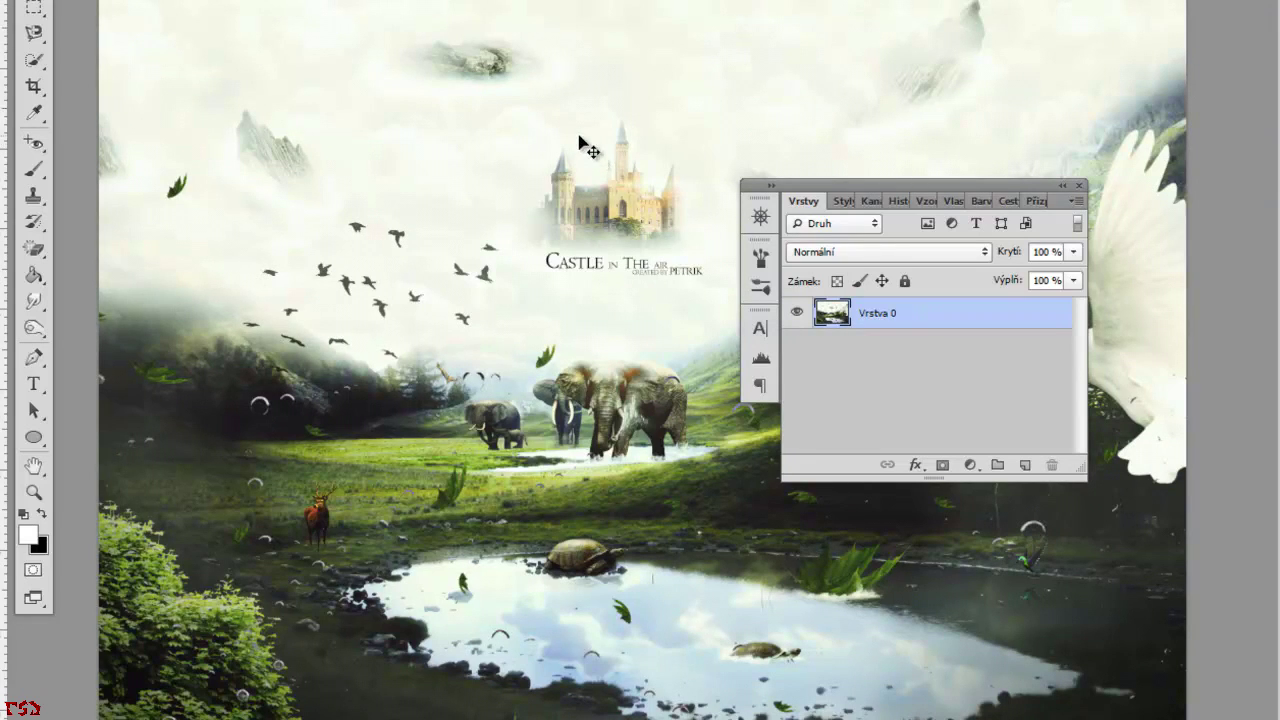
# Drag the castle landscape into the cover document and position it near the top.
pyautogui.moveTo(623, 170); pyautogui.dragTo(490, 0)
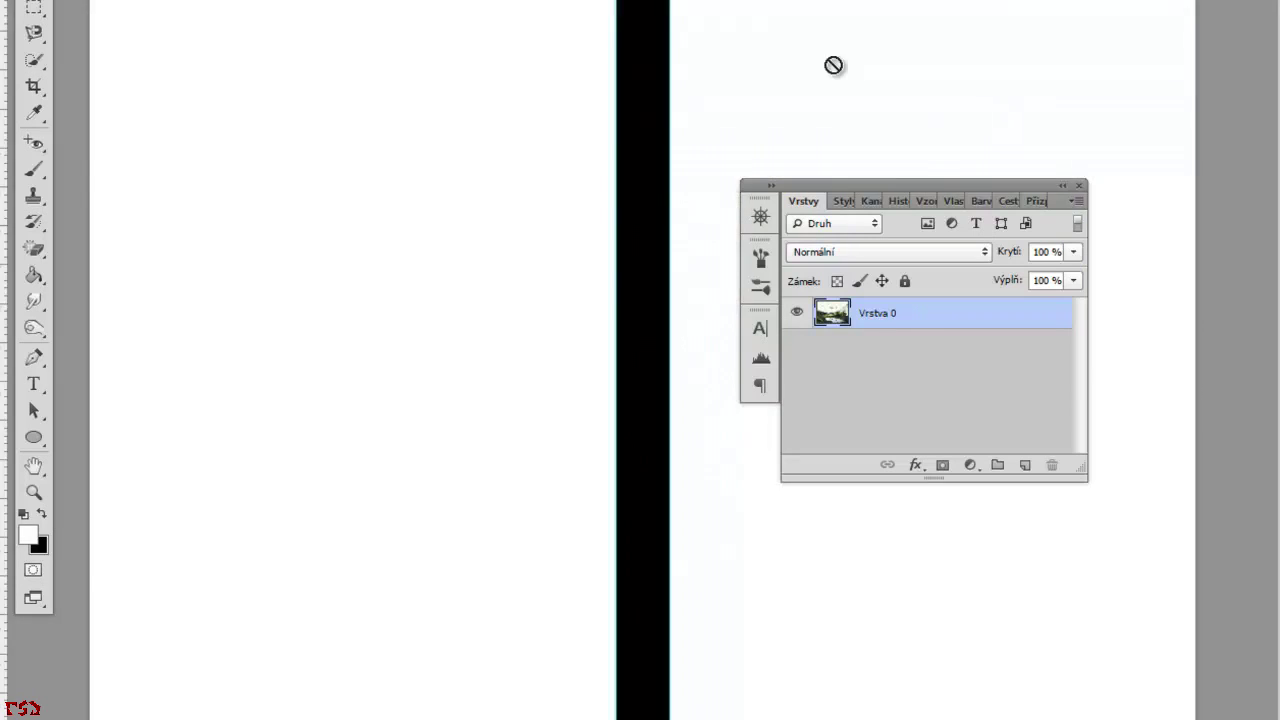
pyautogui.moveTo(700, 228); pyautogui.dragTo(608, 53)
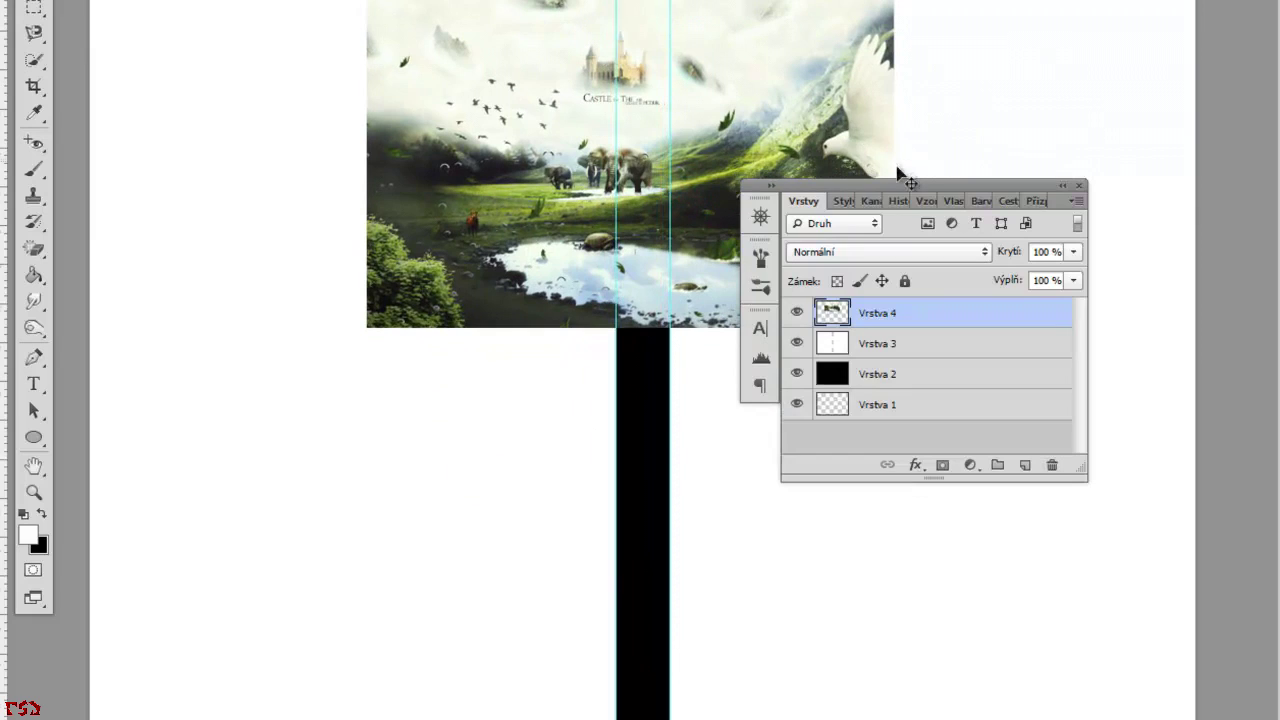
pyautogui.moveTo(897, 185); pyautogui.dragTo(1104, 124)
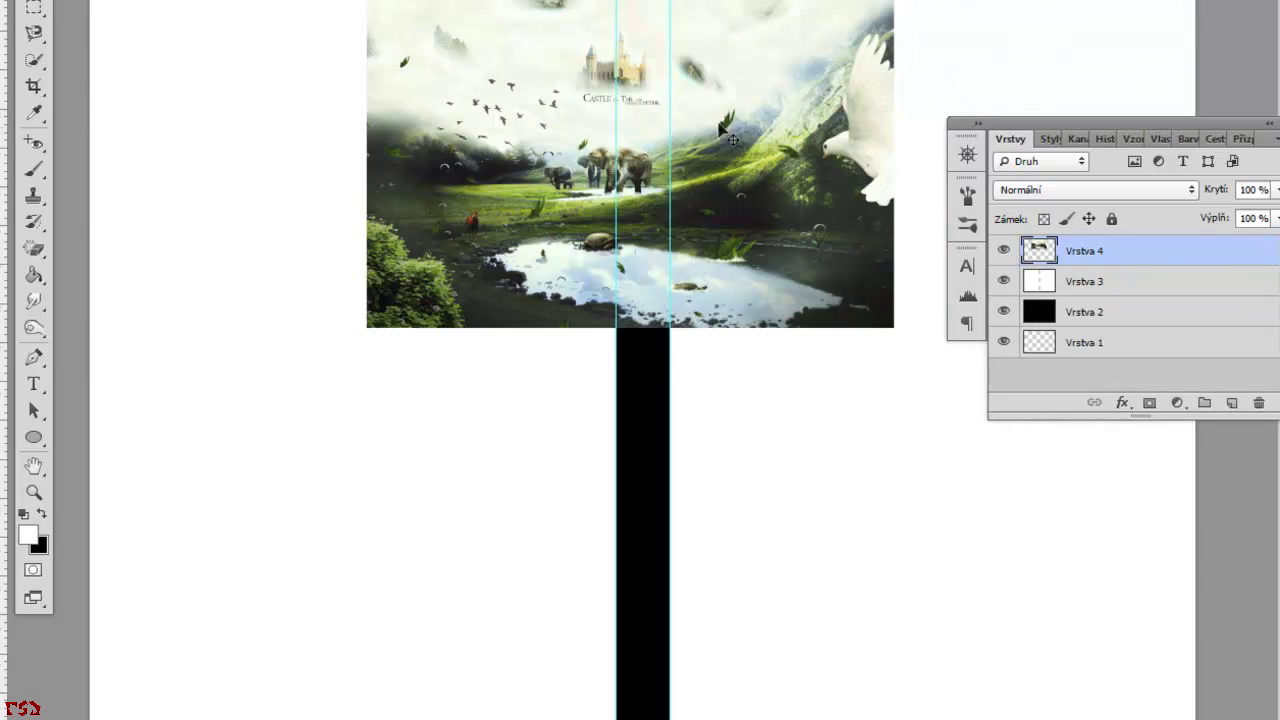
pyautogui.moveTo(730, 110)
pyautogui.mouseDown()
pyautogui.moveTo(748, 164)
pyautogui.moveTo(745, 140)
pyautogui.mouseUp()
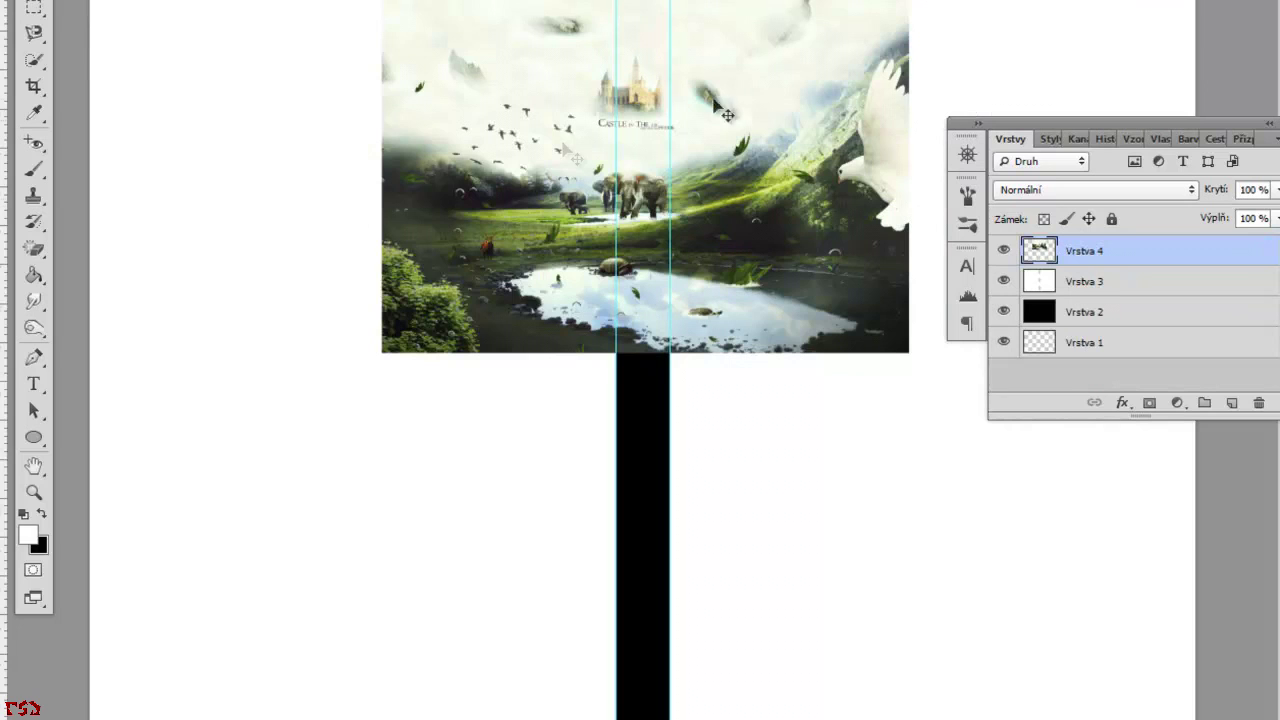
pyautogui.moveTo(741, 93)
pyautogui.mouseDown()
pyautogui.moveTo(753, 87)
pyautogui.moveTo(734, 100)
pyautogui.mouseUp()
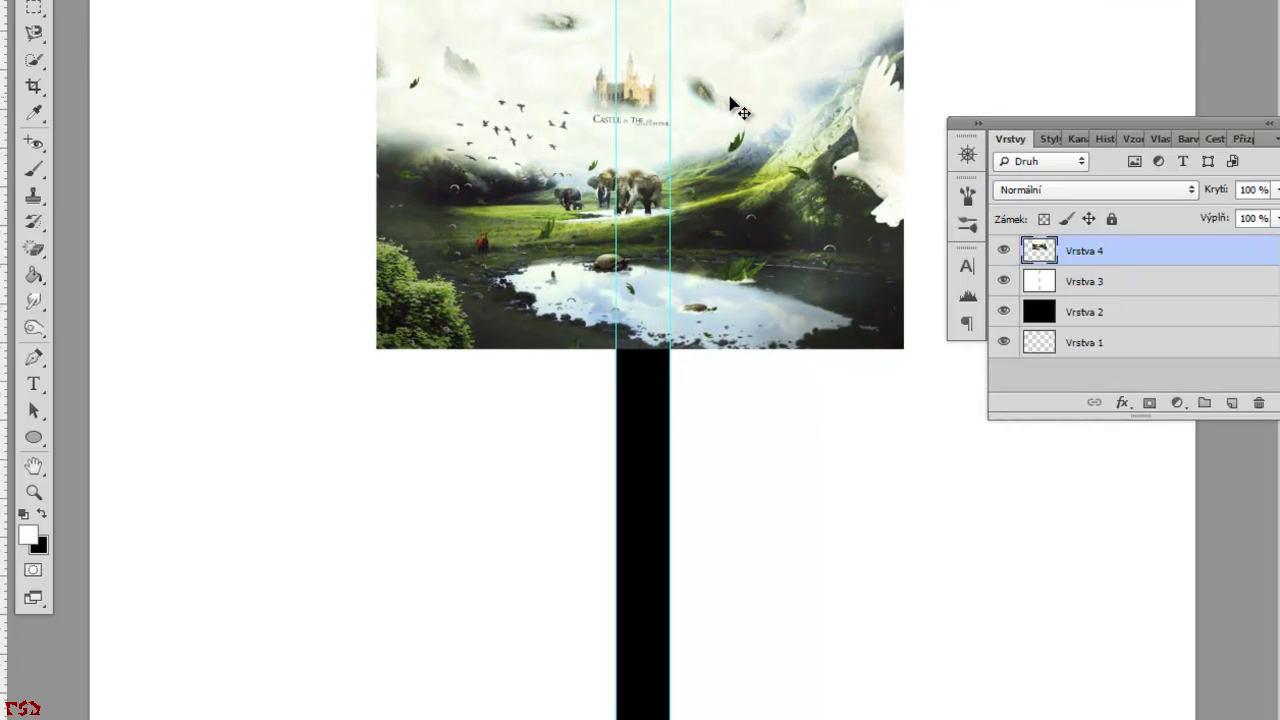
# Free-transform the landscape, stretching it to the bottom, right and left edges.
pyautogui.hotkey('ctrl', 't')
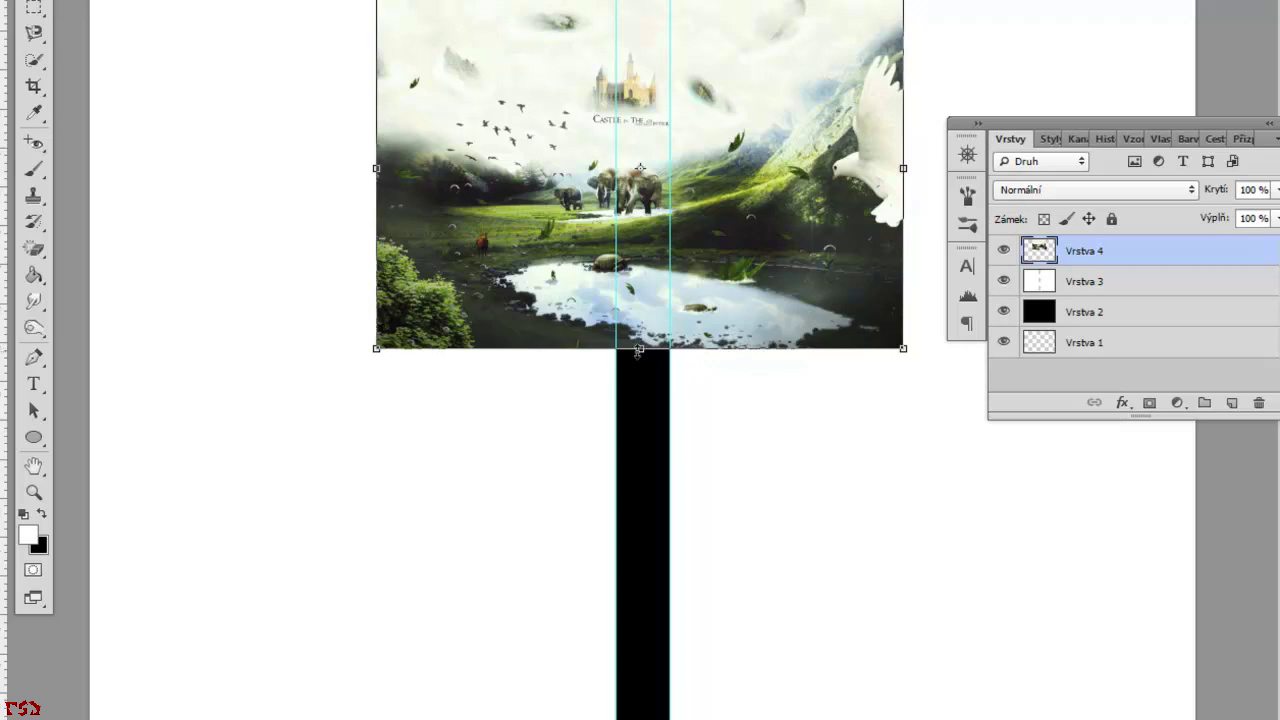
pyautogui.moveTo(639, 350); pyautogui.dragTo(729, 692)
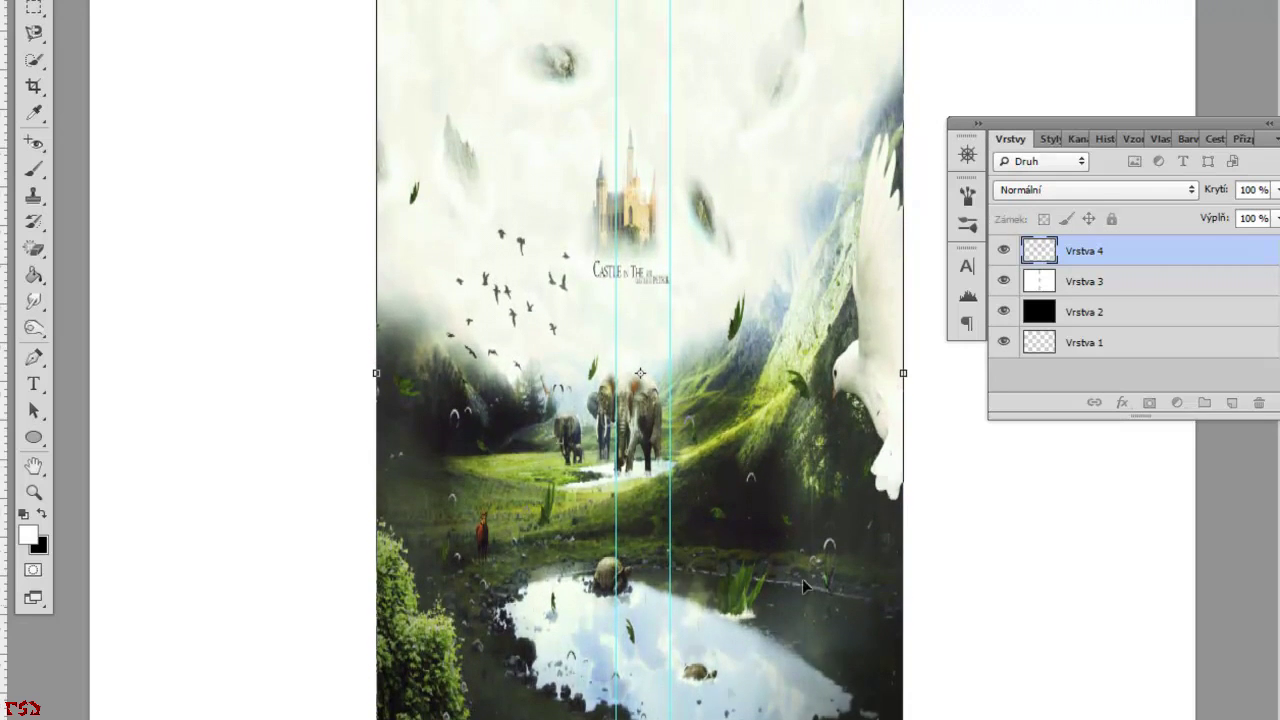
pyautogui.moveTo(905, 373); pyautogui.dragTo(1126, 375)
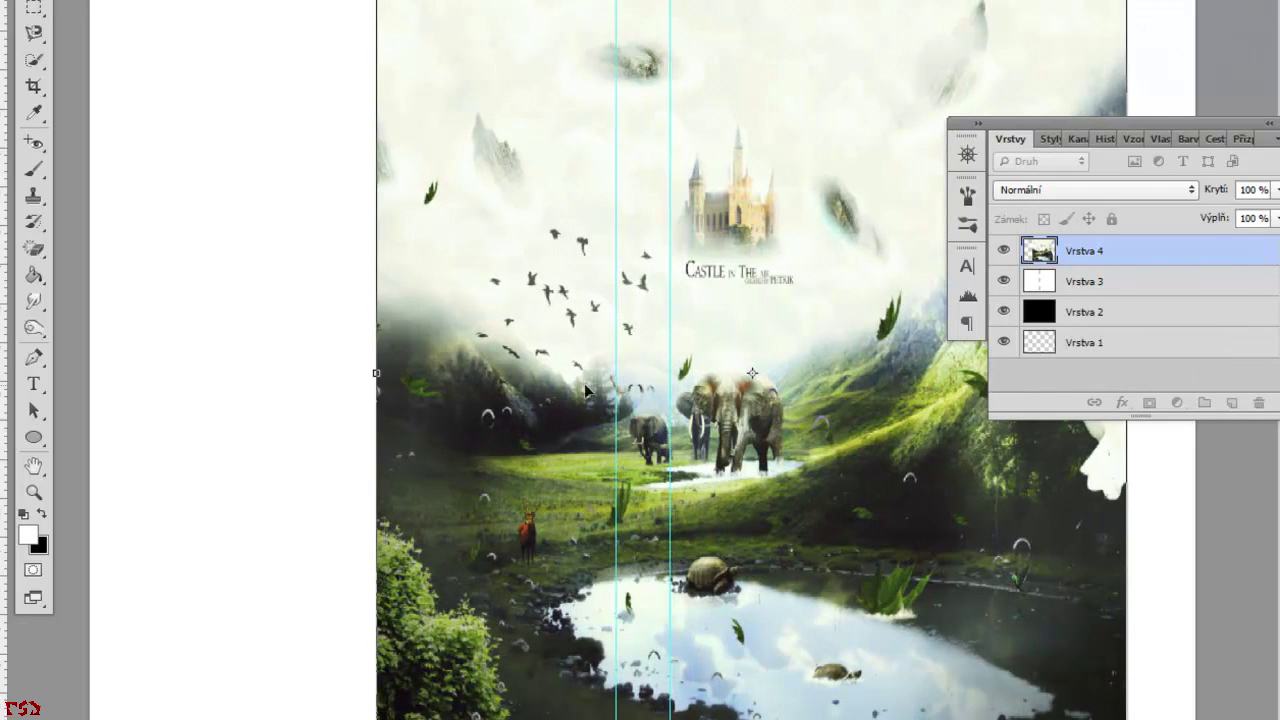
pyautogui.moveTo(374, 377); pyautogui.dragTo(229, 373)
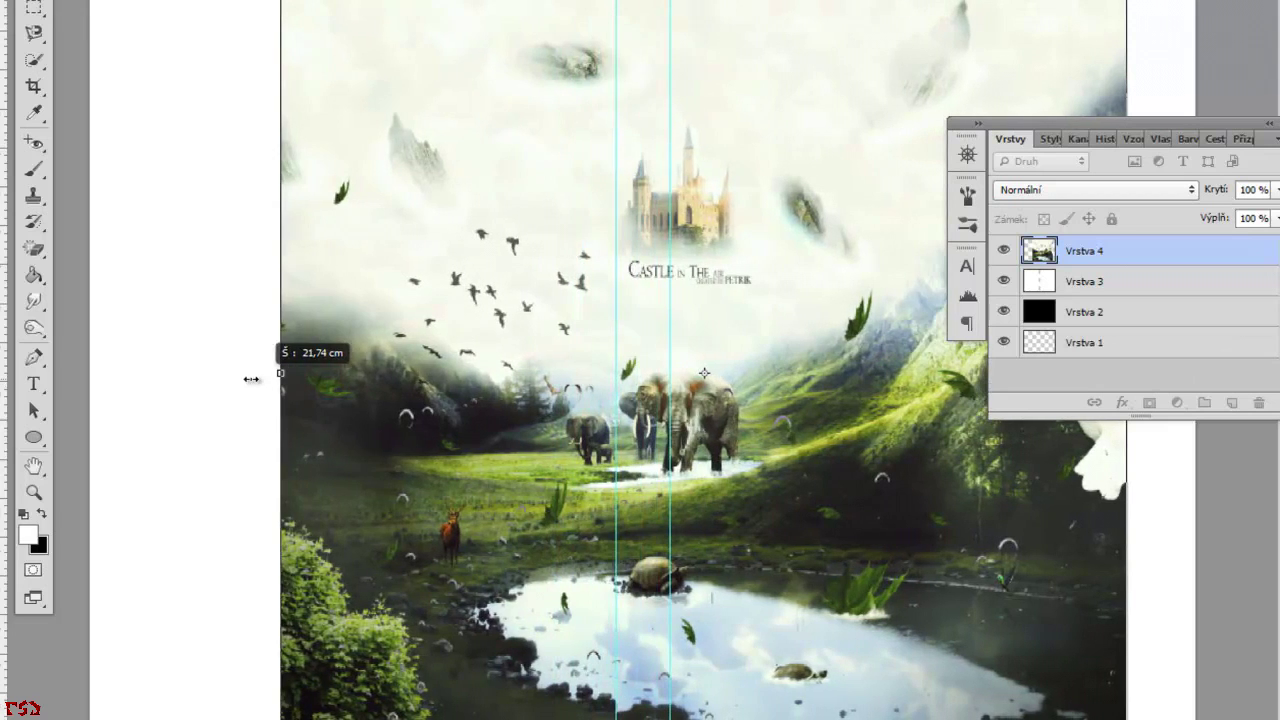
pyautogui.moveTo(780, 362); pyautogui.dragTo(760, 365)
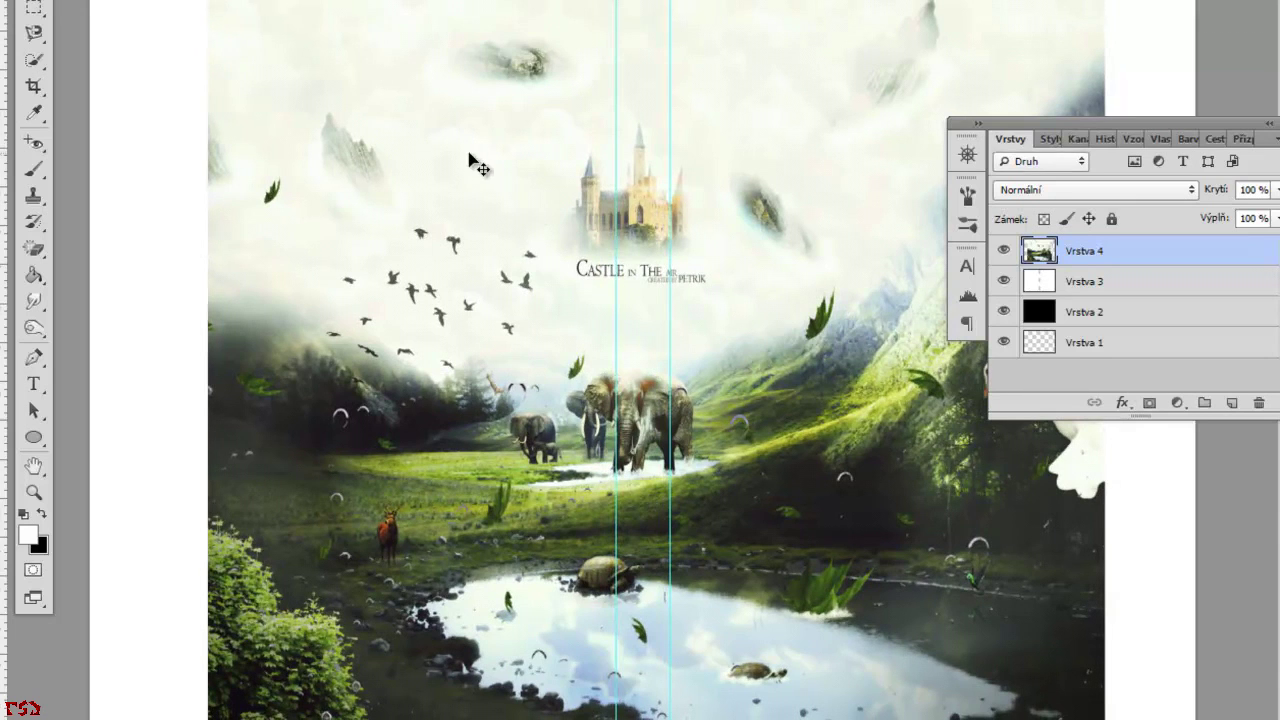
# Bring the top of the spine area into view.
pyautogui.click(29, 12)
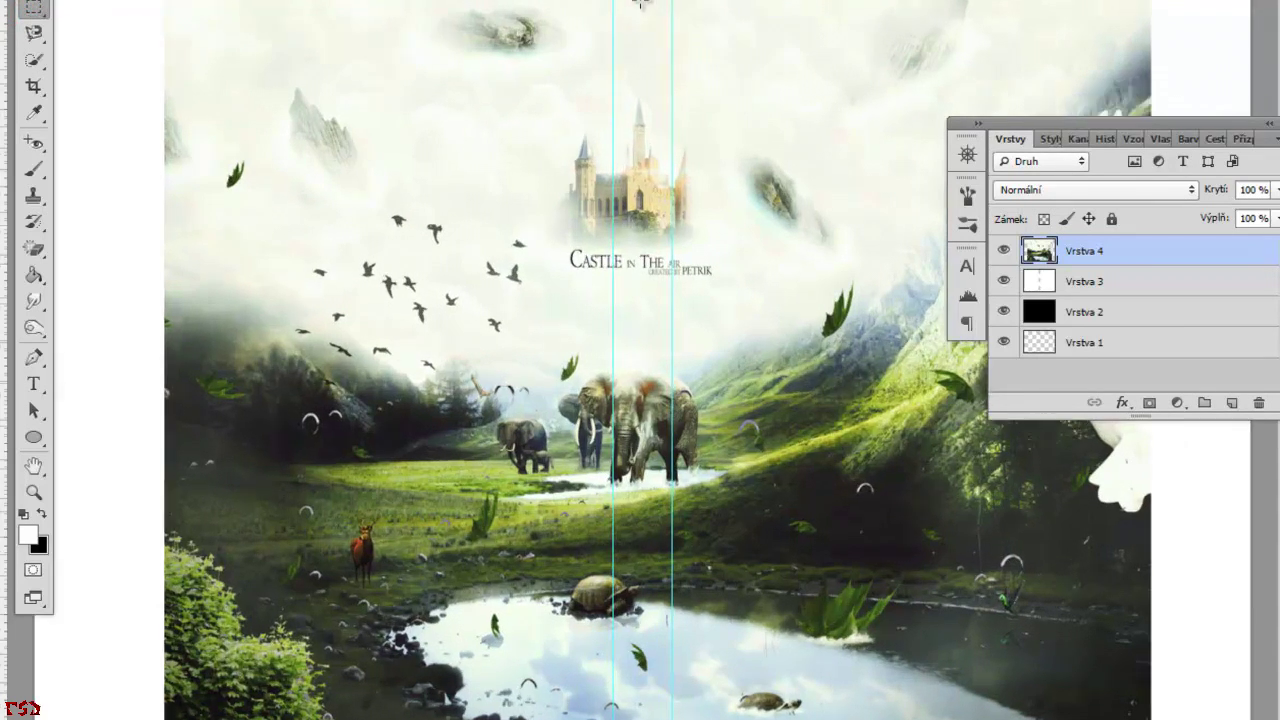
pyautogui.scroll(6, 634, 20)
pyautogui.moveTo(638, 42)
pyautogui.mouseDown()
pyautogui.moveTo(699, 503)
pyautogui.moveTo(672, 503)
pyautogui.mouseUp()
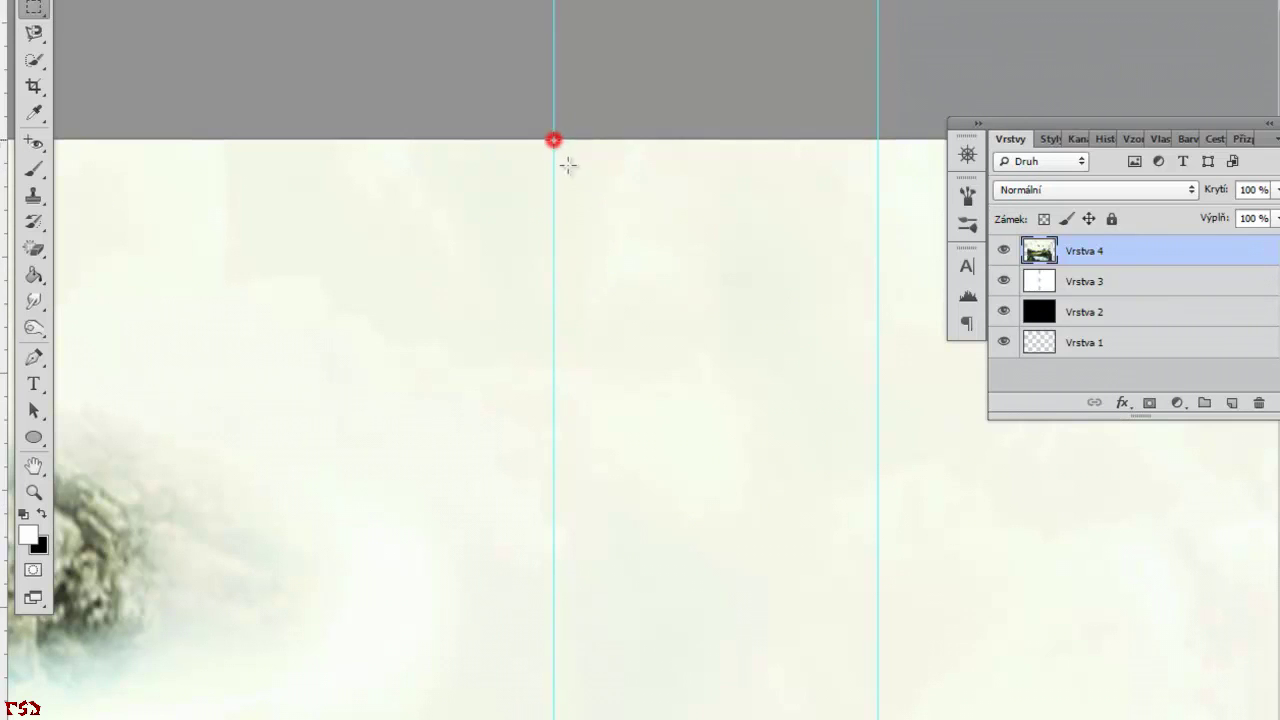
# Marquee-select the 1.39 × 19 cm strip between the two spine guides.
pyautogui.moveTo(554, 140); pyautogui.dragTo(643, 310)
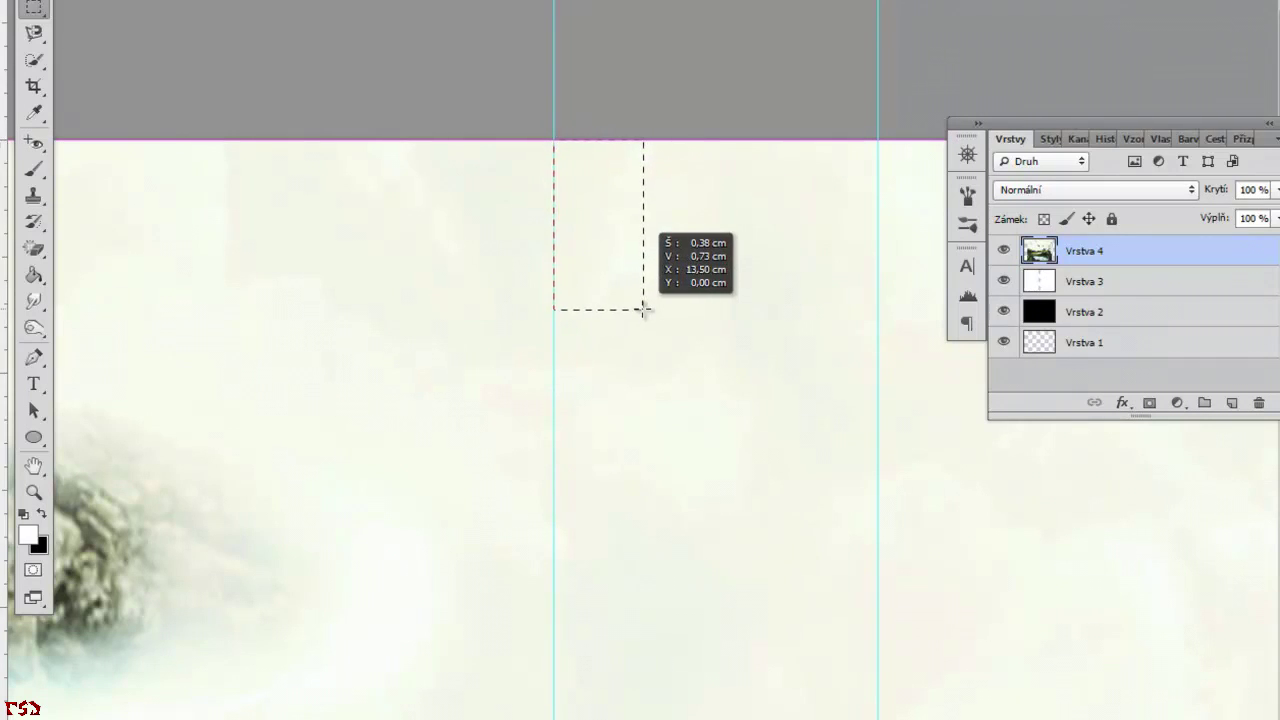
pyautogui.moveTo(643, 310); pyautogui.dragTo(776, 373)
pyautogui.moveTo(779, 372); pyautogui.dragTo(781, 372)
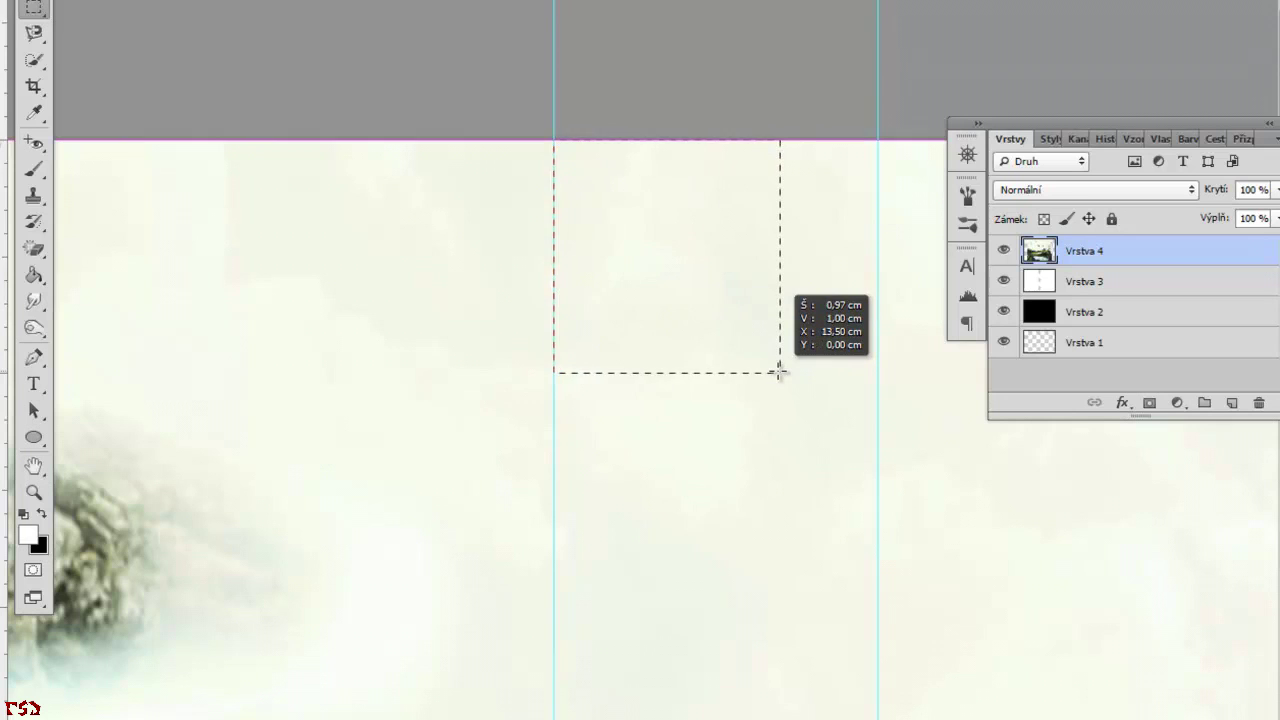
pyautogui.moveTo(779, 372); pyautogui.dragTo(877, 416)
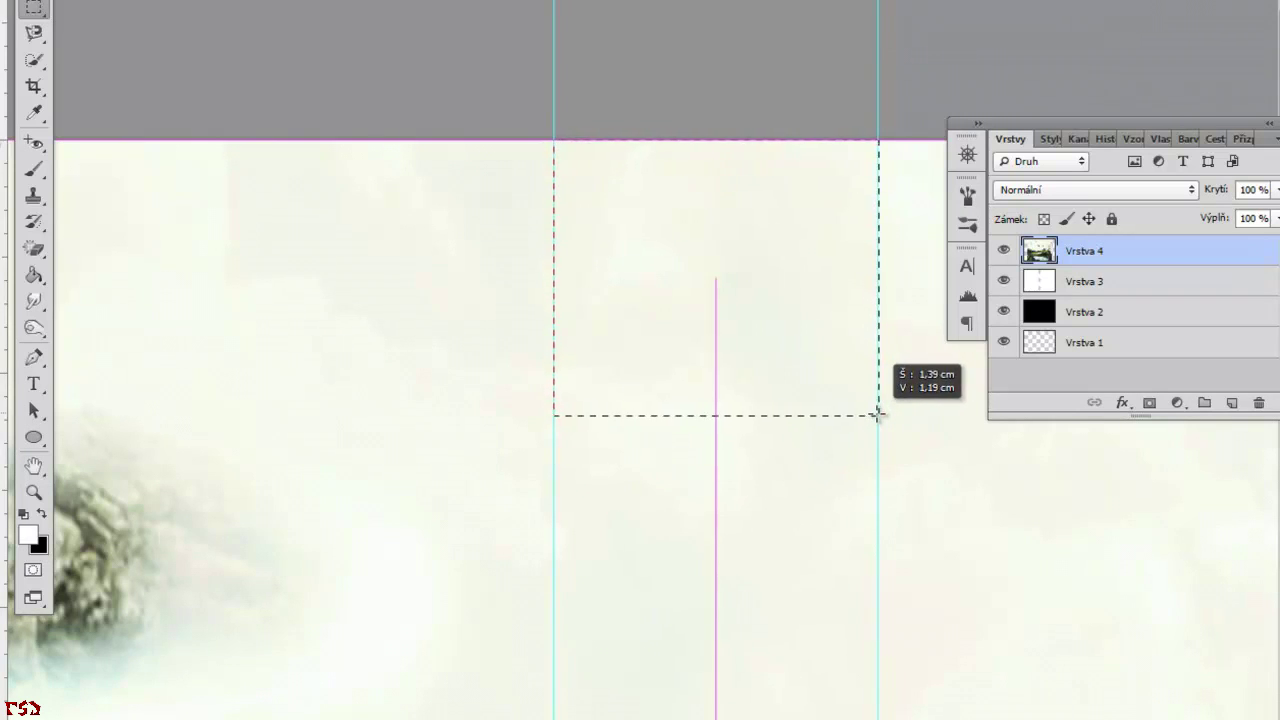
pyautogui.moveTo(875, 415)
pyautogui.mouseDown()
pyautogui.moveTo(877, 446)
pyautogui.moveTo(877, 415)
pyautogui.moveTo(794, 466)
pyautogui.moveTo(846, 523)
pyautogui.moveTo(746, 500)
pyautogui.moveTo(884, 443)
pyautogui.moveTo(875, 410)
pyautogui.mouseUp()
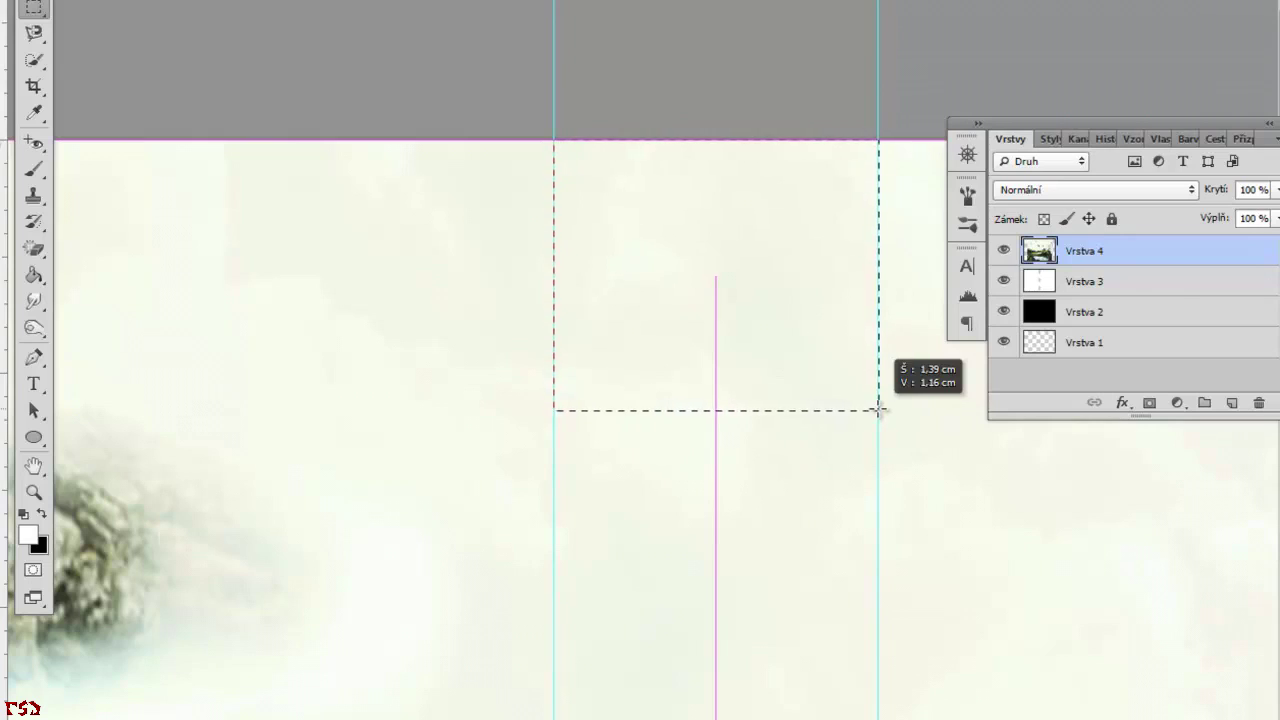
pyautogui.moveTo(875, 410)
pyautogui.mouseDown()
pyautogui.moveTo(880, 709)
pyautogui.moveTo(865, 719)
pyautogui.mouseUp()
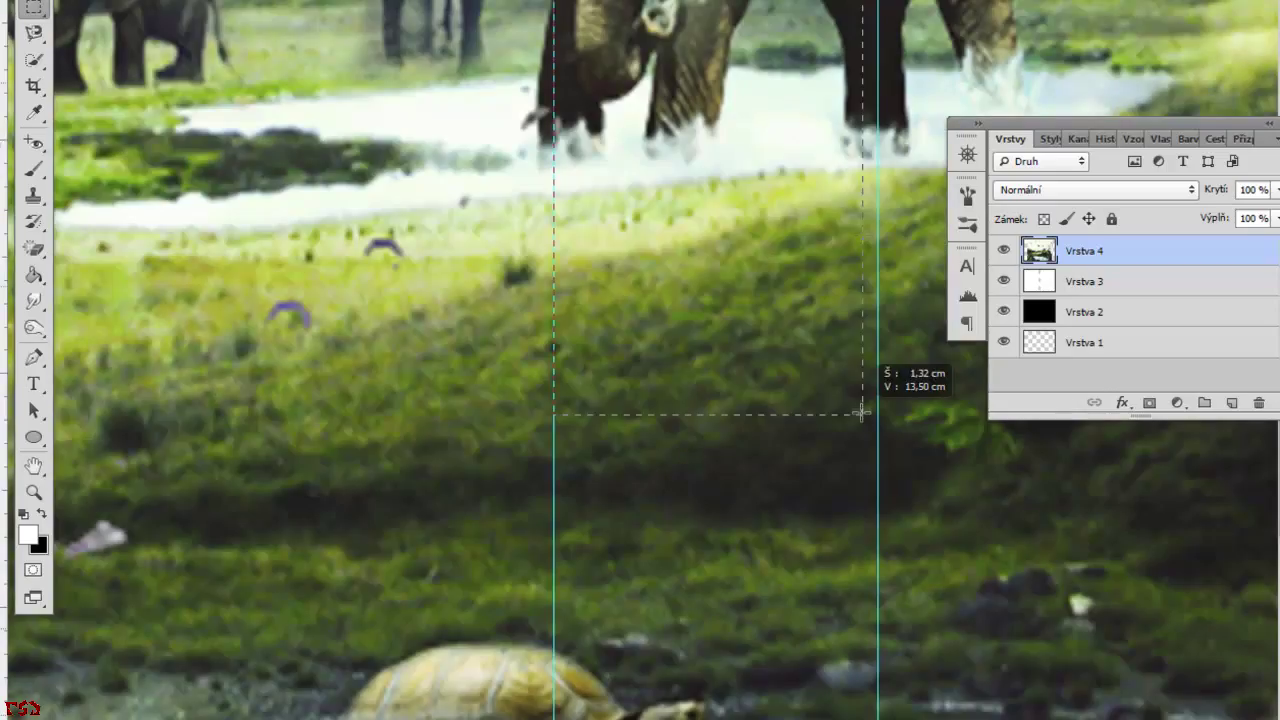
pyautogui.moveTo(865, 719)
pyautogui.mouseDown()
pyautogui.moveTo(884, 719)
pyautogui.moveTo(856, 630)
pyautogui.moveTo(876, 565)
pyautogui.mouseUp()
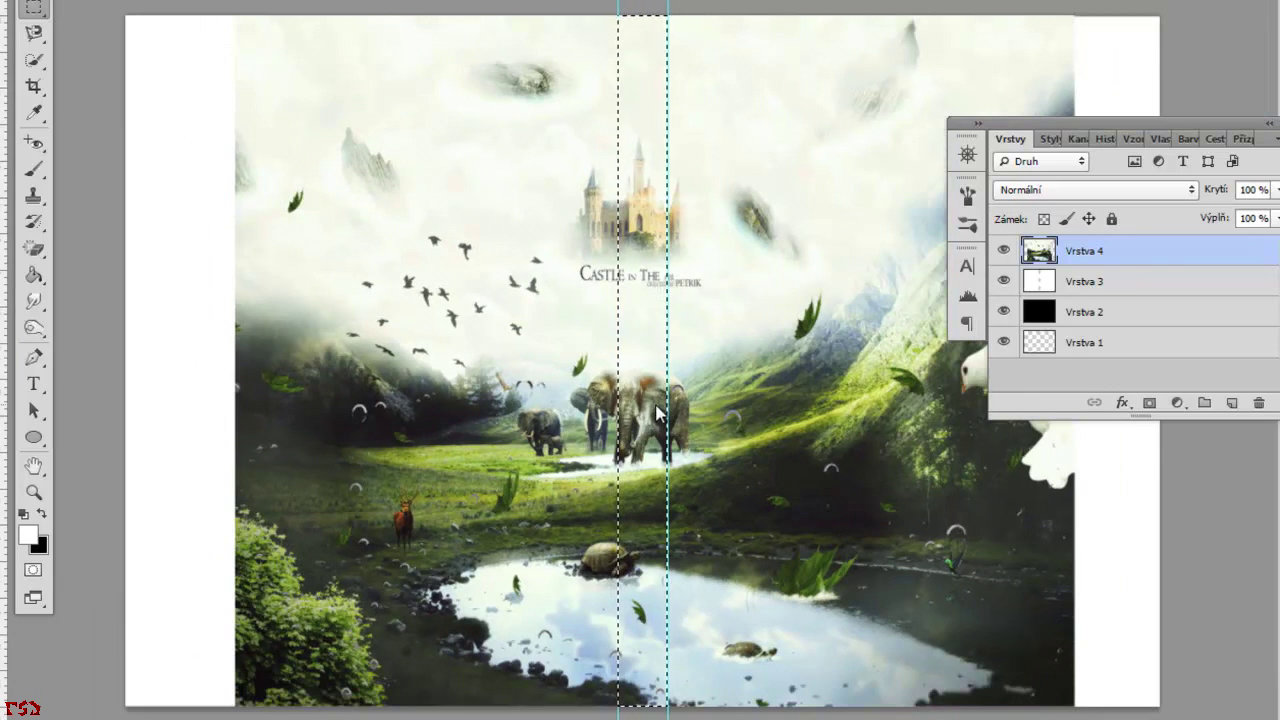
# Copy the spine strip to its own layer, Vrstva 5, and hide landscape layer Vrstva 4.
pyautogui.hotkey('ctrl', 'j')
pyautogui.click(1004, 282)
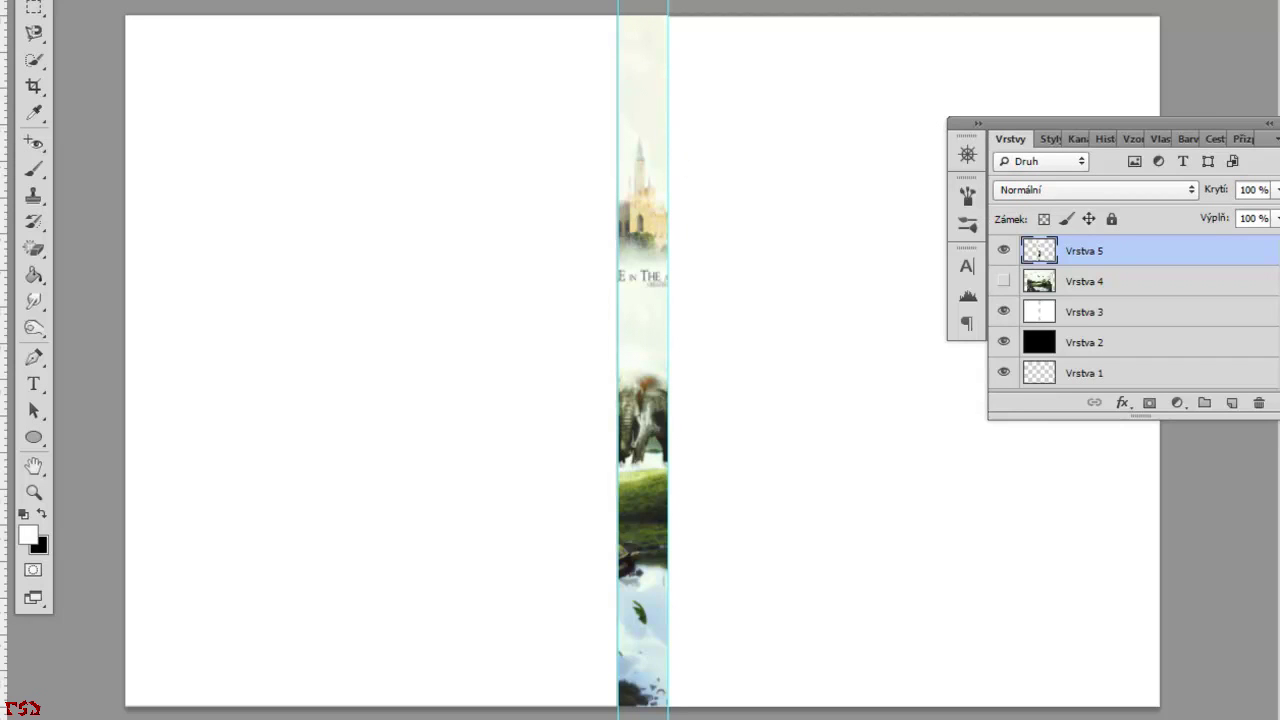
pyautogui.click(392, 1)
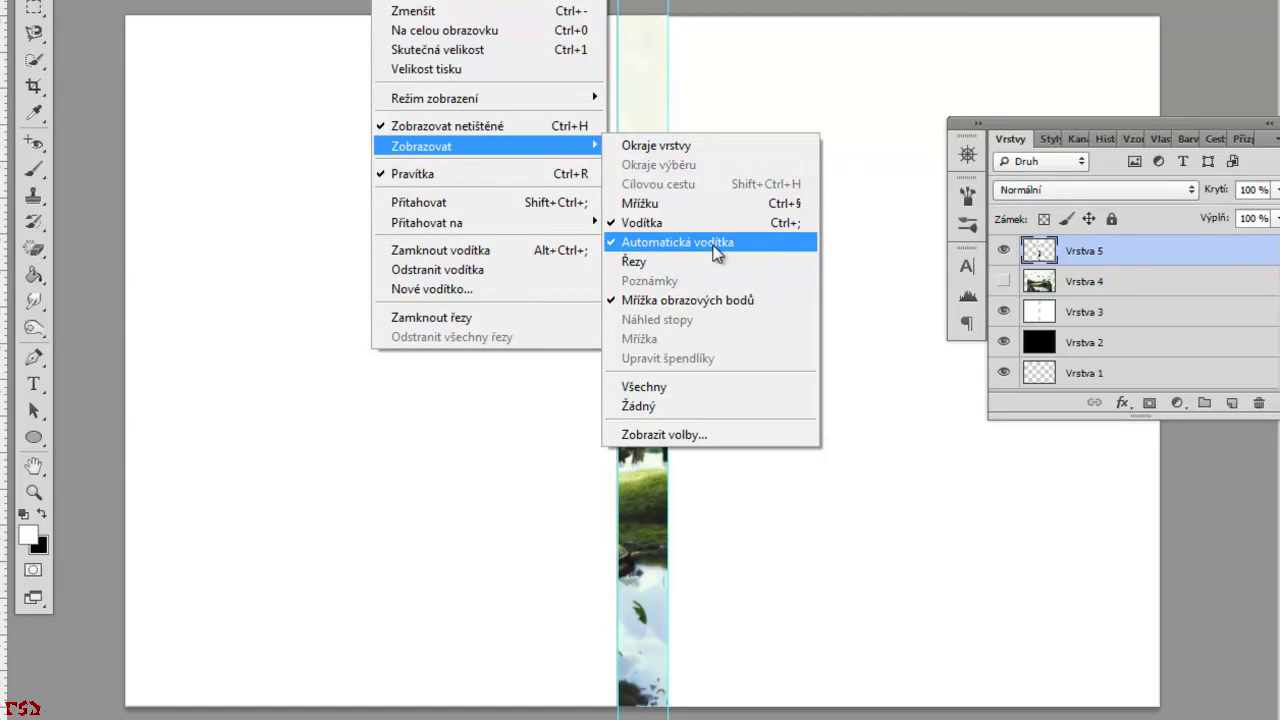
# Dismiss the guide display settings and move the Layers panel aside to view the room artwork.
pyautogui.click(740, 5)
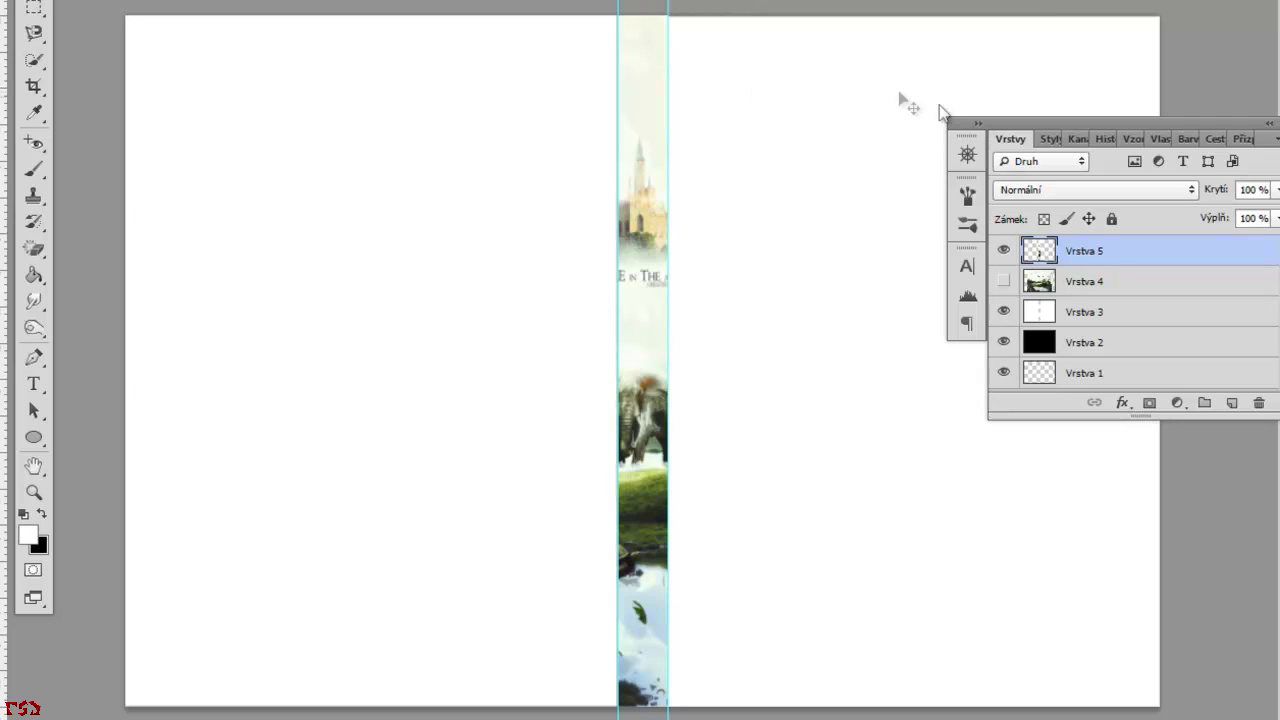
pyautogui.moveTo(1014, 122)
pyautogui.mouseDown()
pyautogui.moveTo(378, 137)
pyautogui.moveTo(900, 178)
pyautogui.mouseUp()
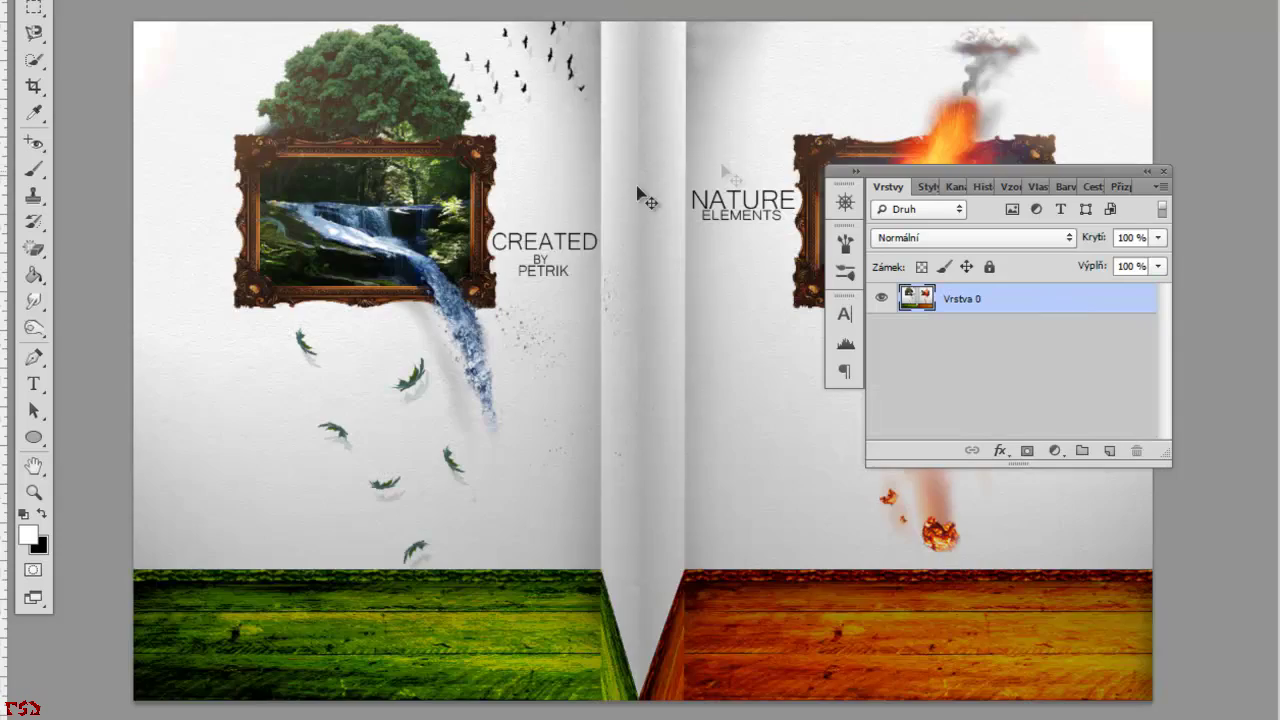
# Drag the room artwork into the DVD cover document at its top-left corner.
pyautogui.moveTo(526, 189); pyautogui.dragTo(159, 2)
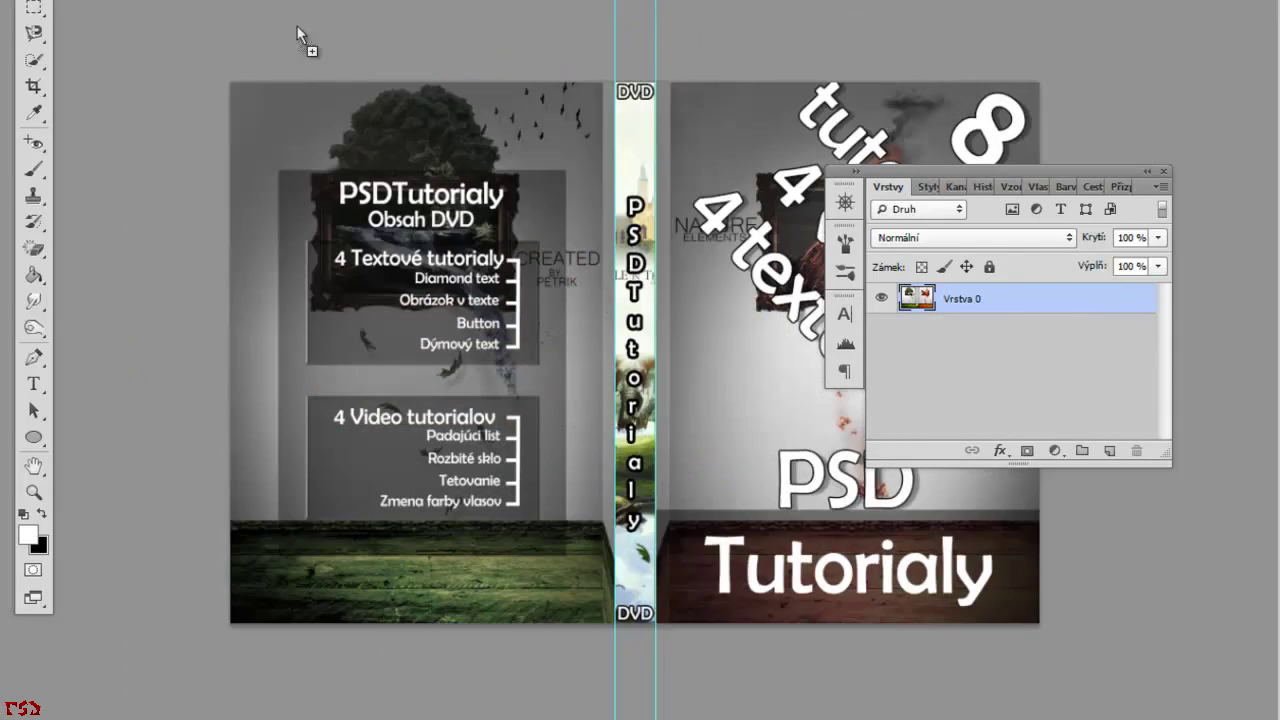
pyautogui.moveTo(159, 2); pyautogui.dragTo(740, 354)
pyautogui.hotkey('ctrl', 'z')
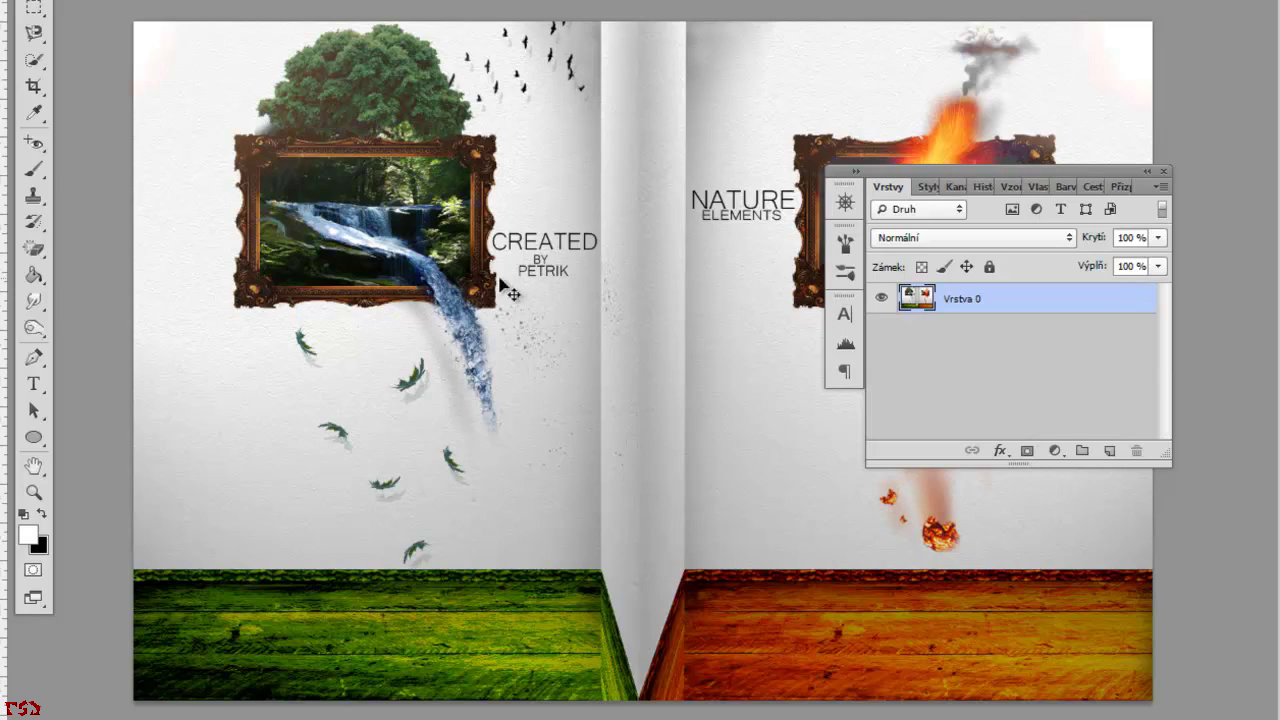
pyautogui.moveTo(508, 286); pyautogui.dragTo(1010, 0)
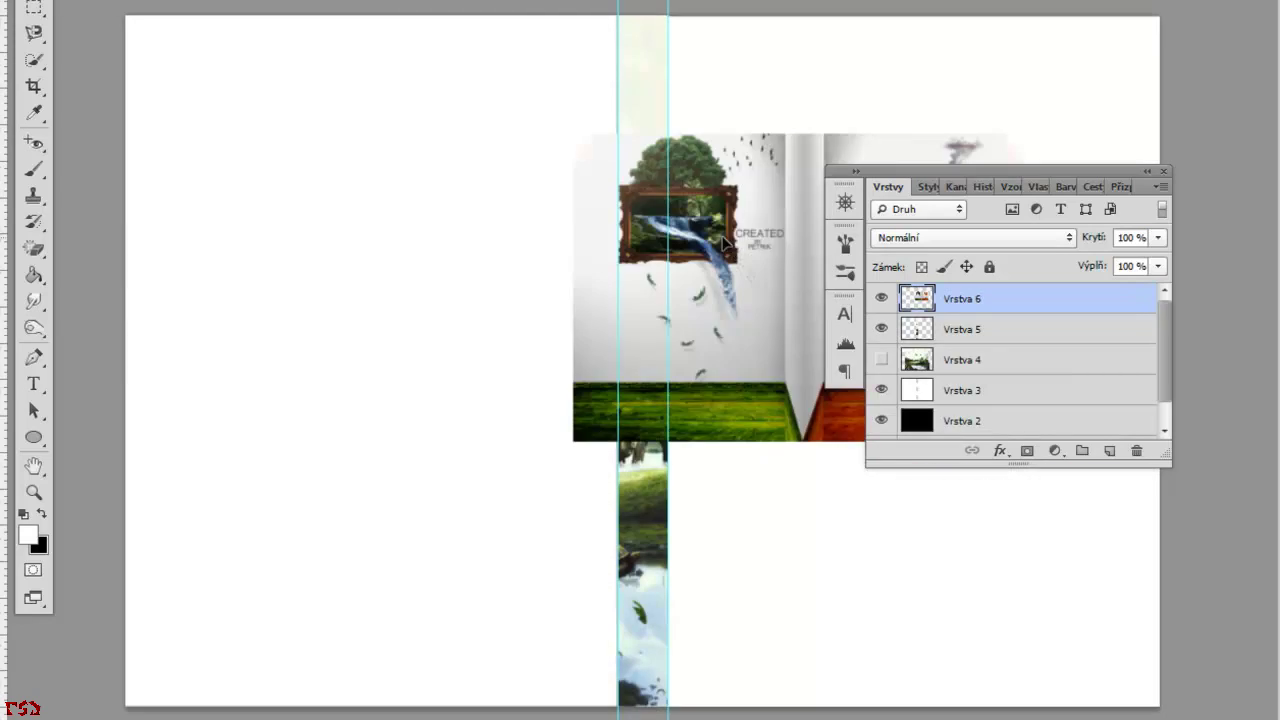
pyautogui.moveTo(724, 240); pyautogui.dragTo(270, 118)
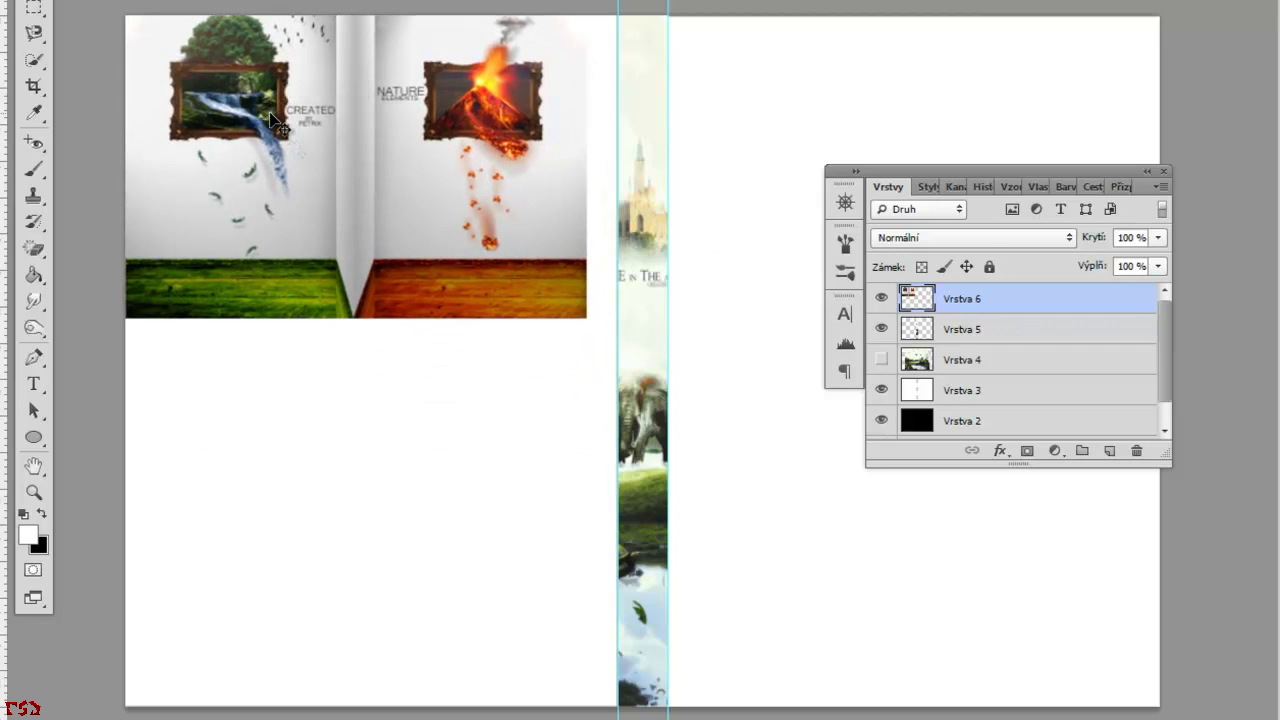
# Scale the room artwork to fill both covers, then stack the spine strip layer above it.
pyautogui.hotkey('ctrl', 't')
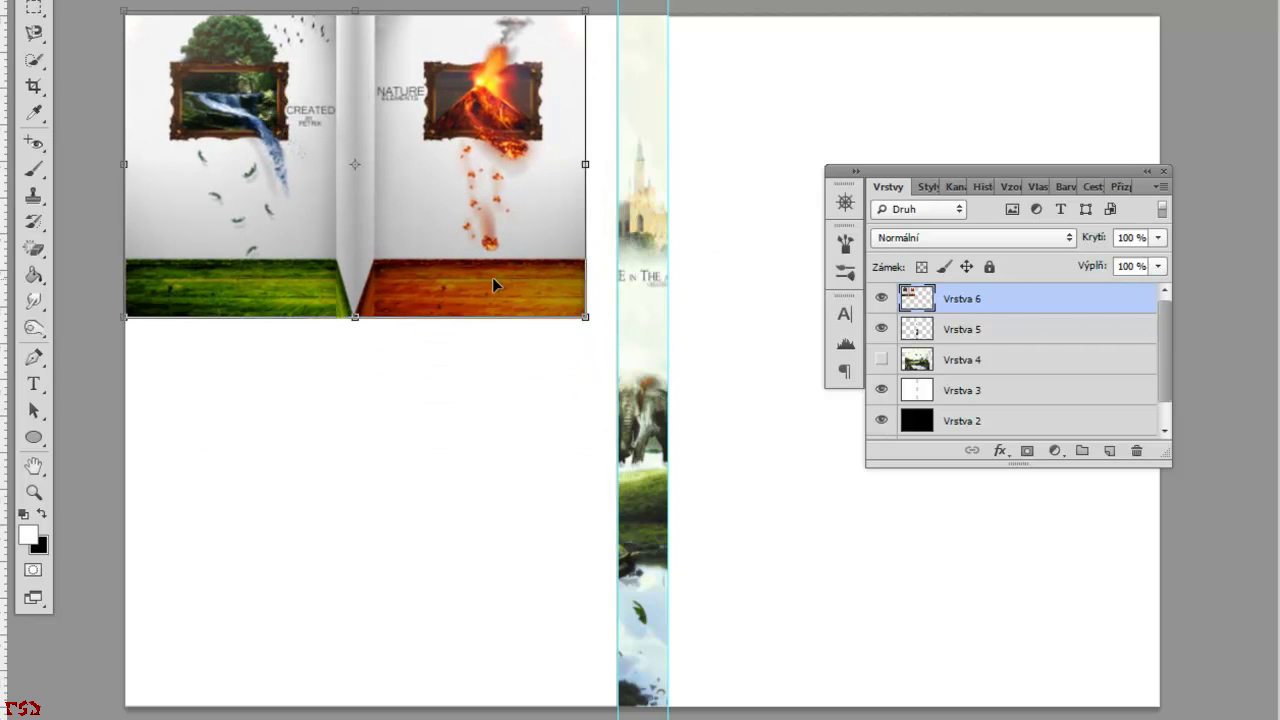
pyautogui.moveTo(960, 172); pyautogui.dragTo(277, 411)
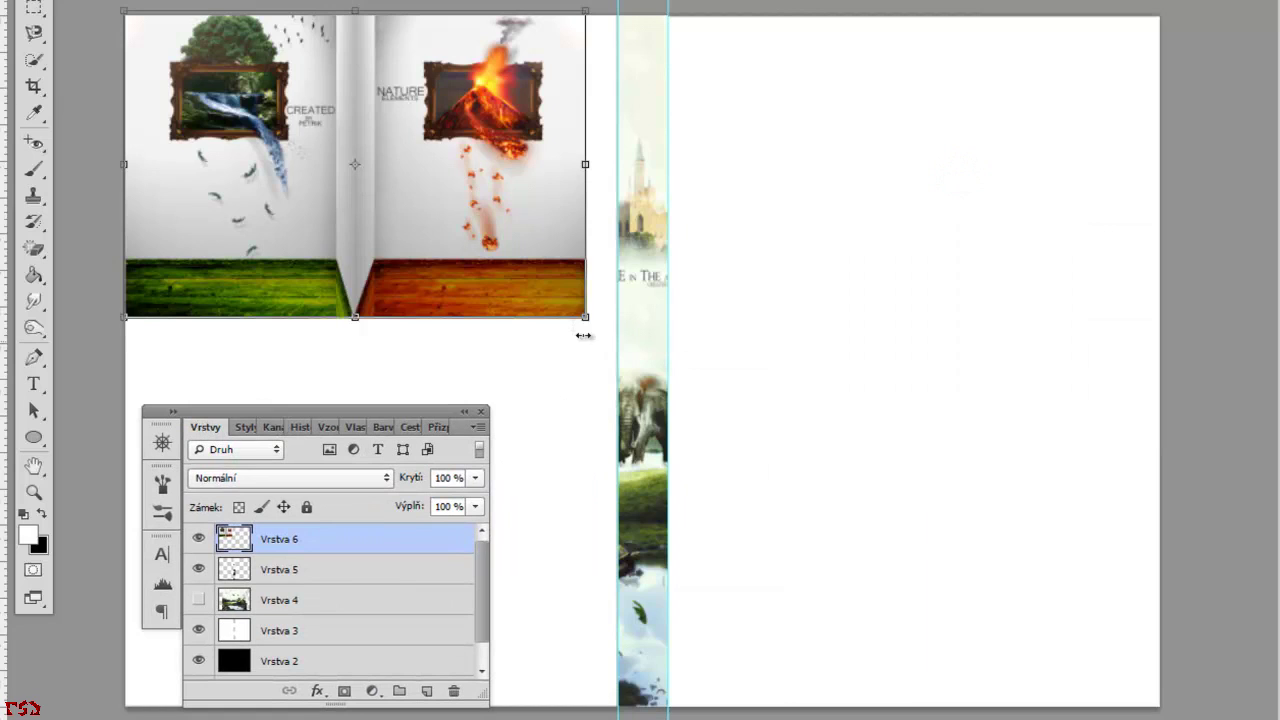
pyautogui.moveTo(585, 318)
pyautogui.mouseDown()
pyautogui.moveTo(1195, 703)
pyautogui.moveTo(1170, 712)
pyautogui.mouseUp()
pyautogui.moveTo(972, 543); pyautogui.dragTo(963, 544)
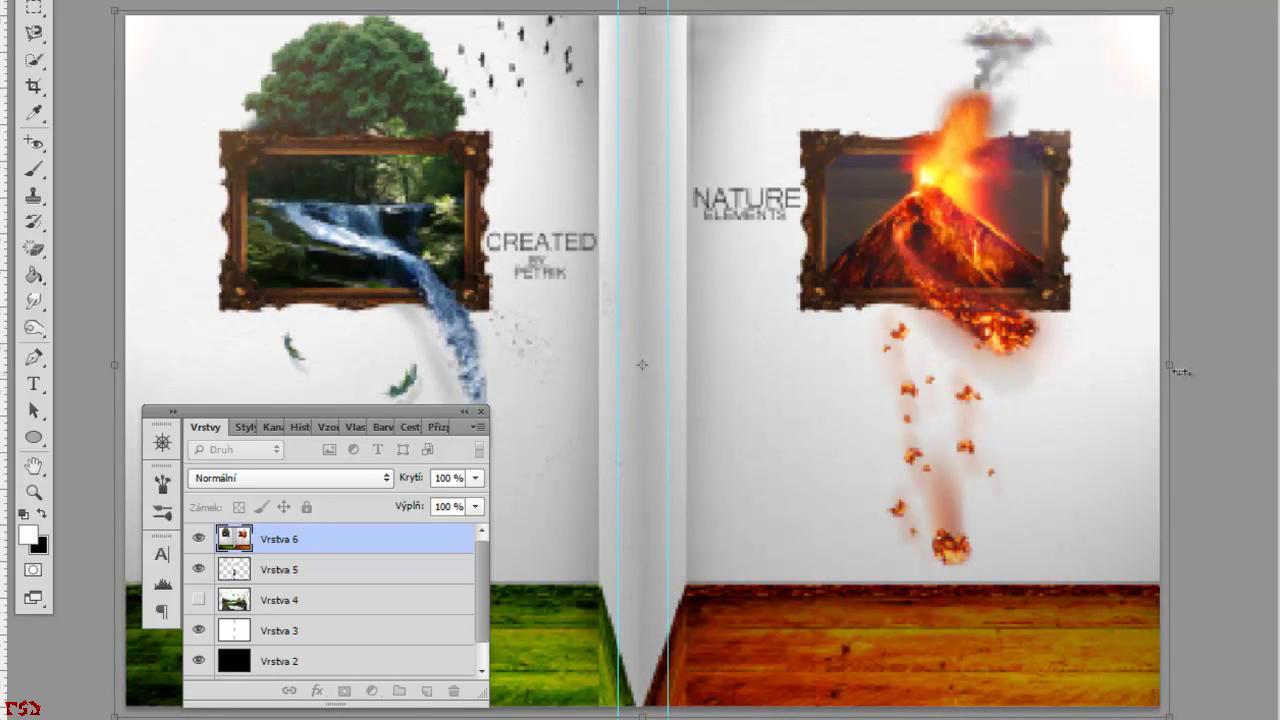
pyautogui.moveTo(1170, 367); pyautogui.dragTo(1164, 367)
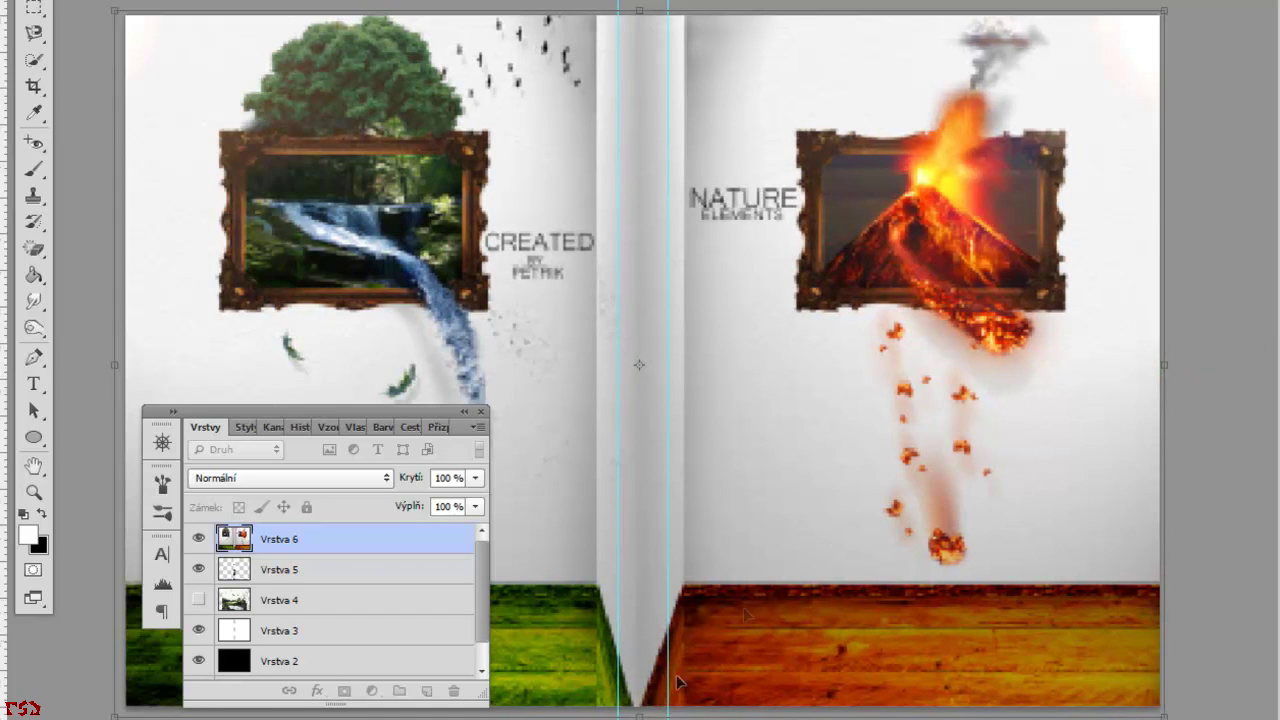
pyautogui.moveTo(638, 714); pyautogui.dragTo(638, 708)
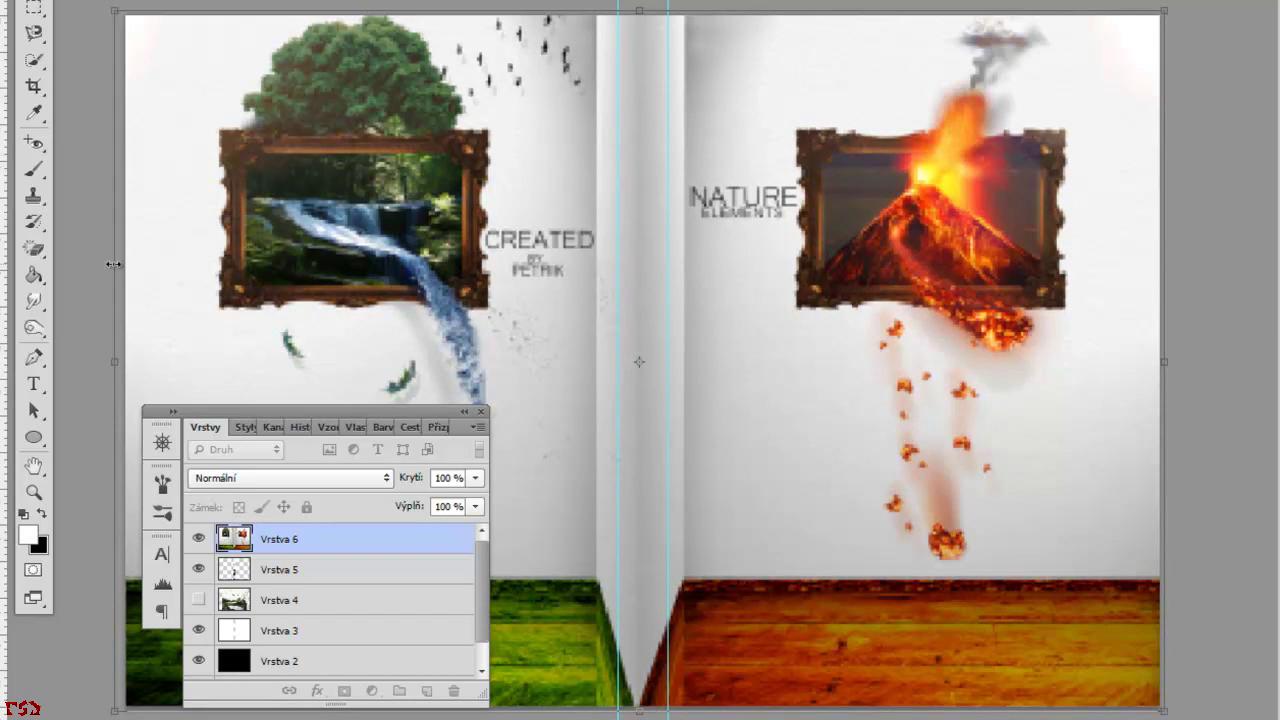
pyautogui.moveTo(113, 264); pyautogui.dragTo(117, 264)
pyautogui.press('Return')
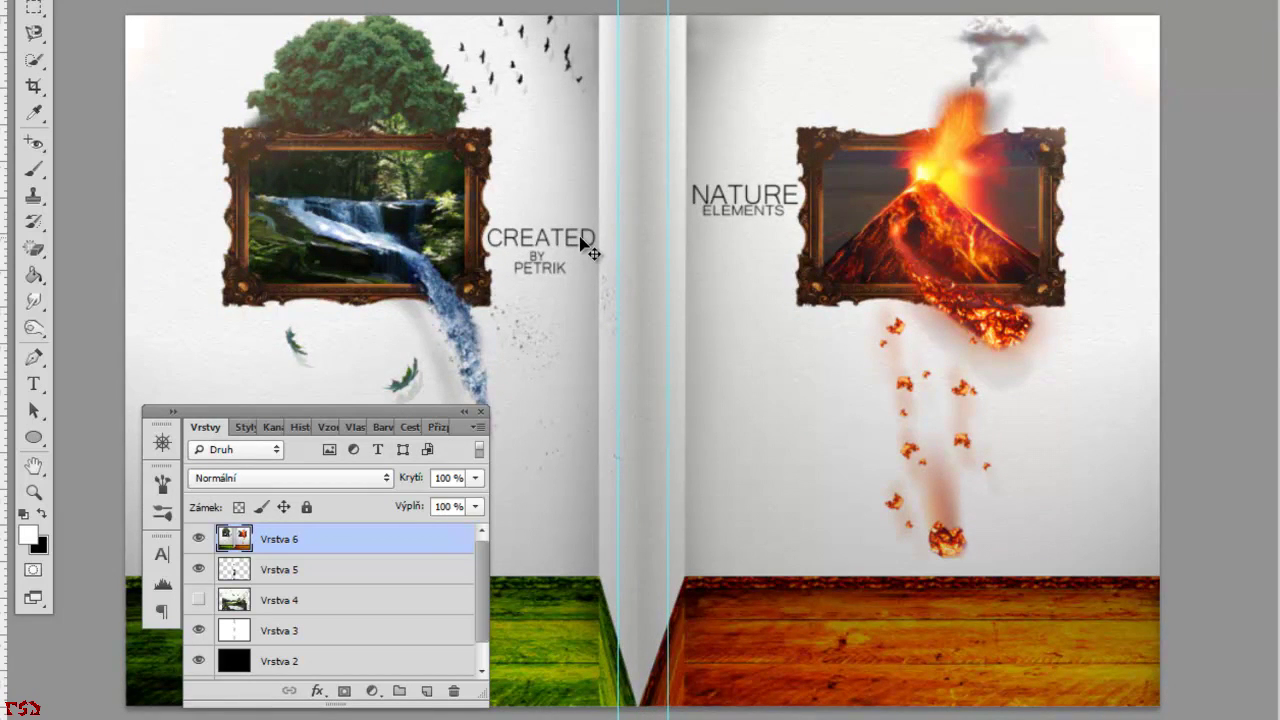
pyautogui.moveTo(334, 570); pyautogui.dragTo(333, 548)
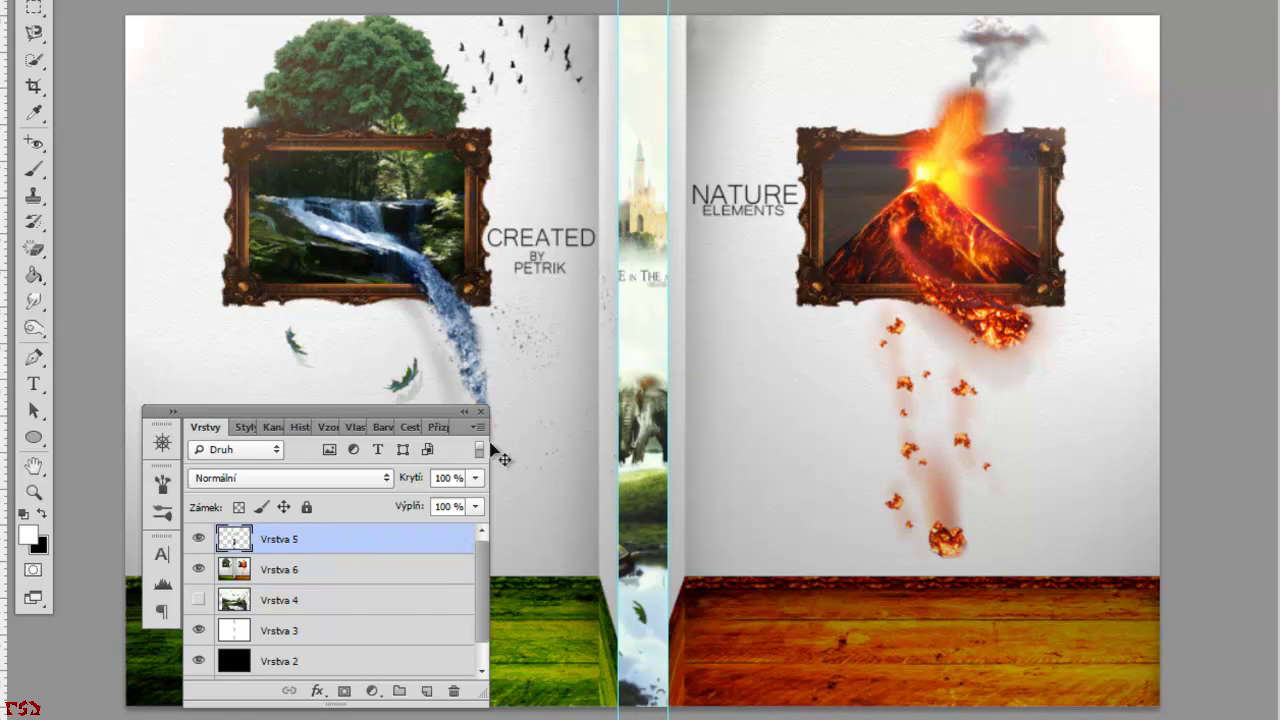
# Try a horizontal text line on the spine, then discard it.
pyautogui.moveTo(337, 413); pyautogui.dragTo(946, 211)
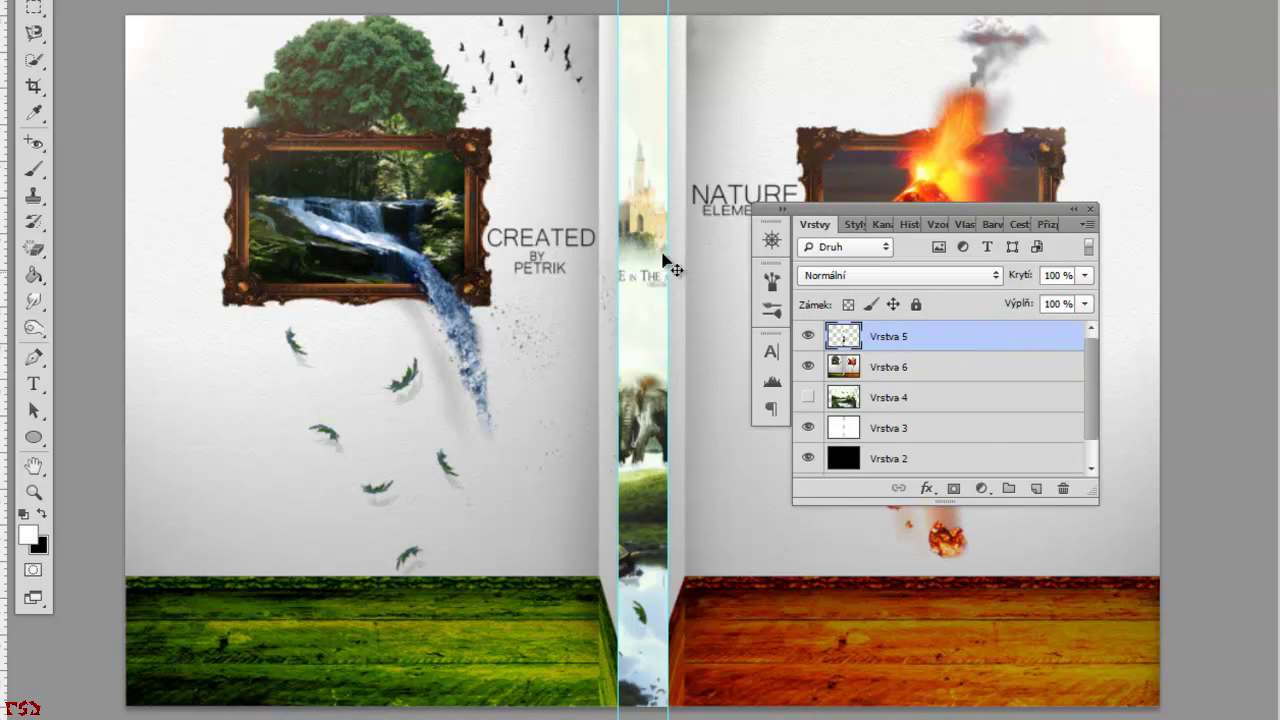
pyautogui.press('t')
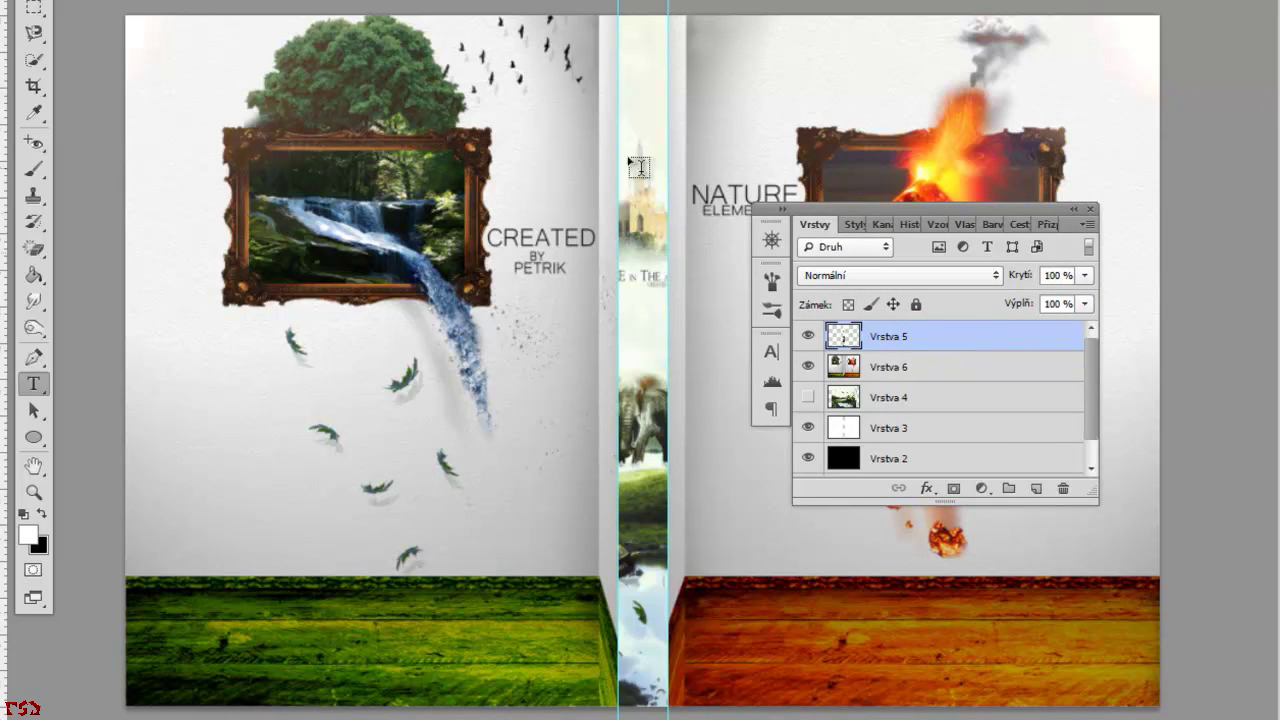
pyautogui.click(628, 126)
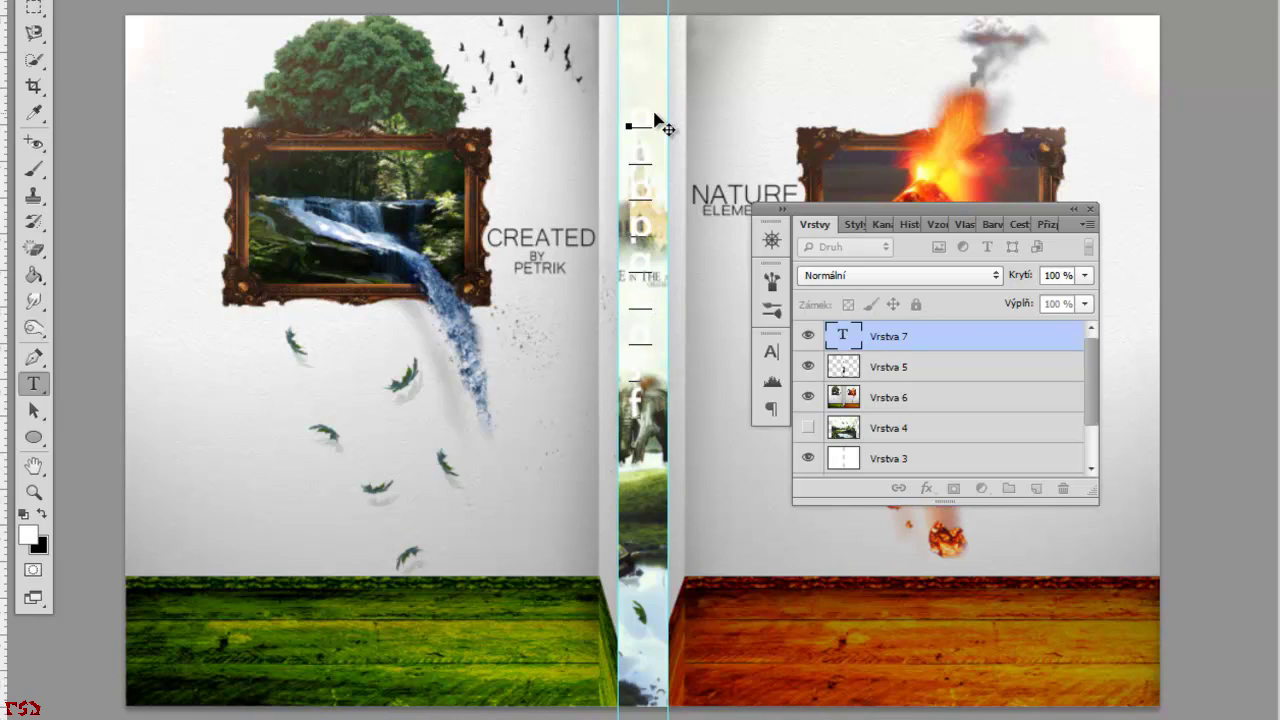
pyautogui.write('vbas')
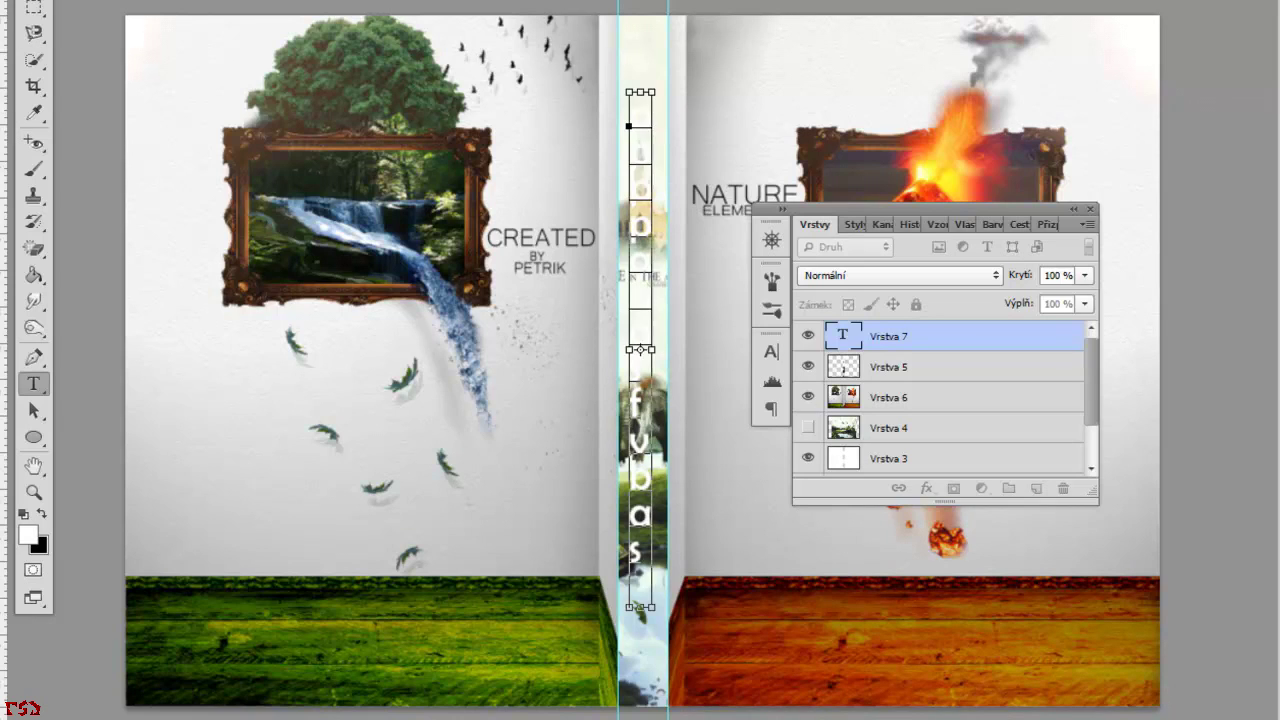
pyautogui.hotkey('ctrl', 'Return')
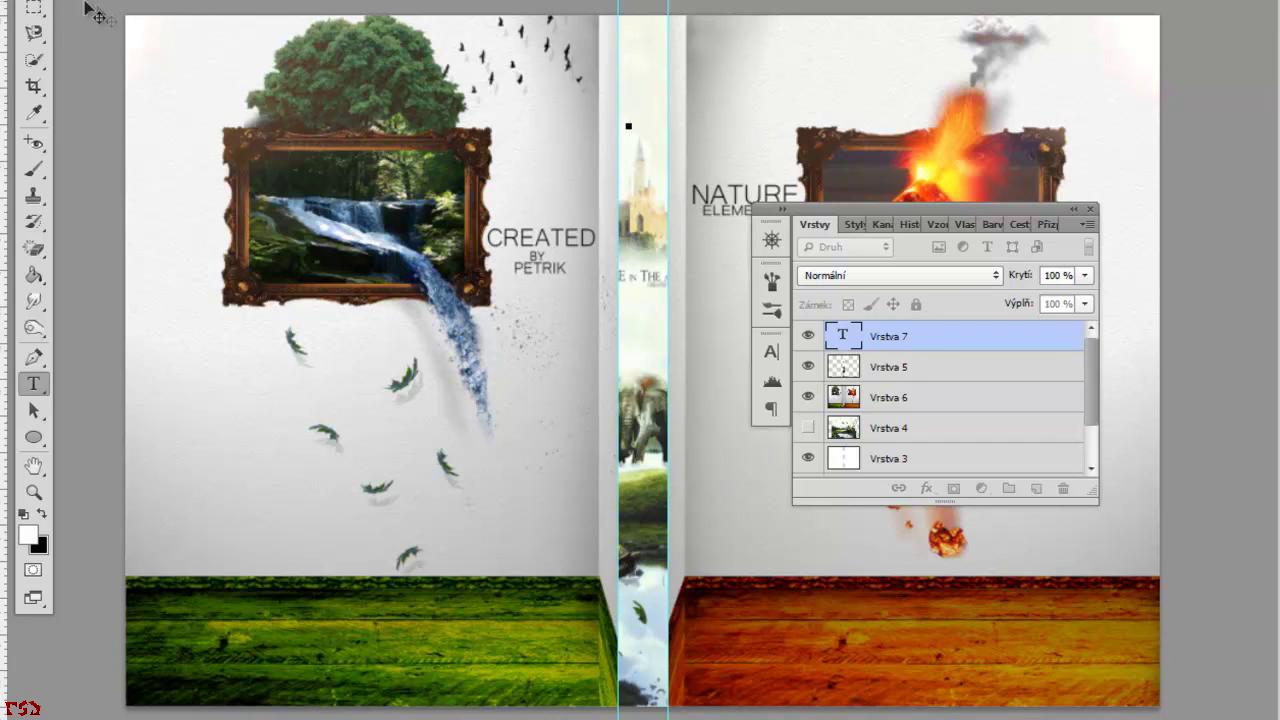
pyautogui.press('Delete')
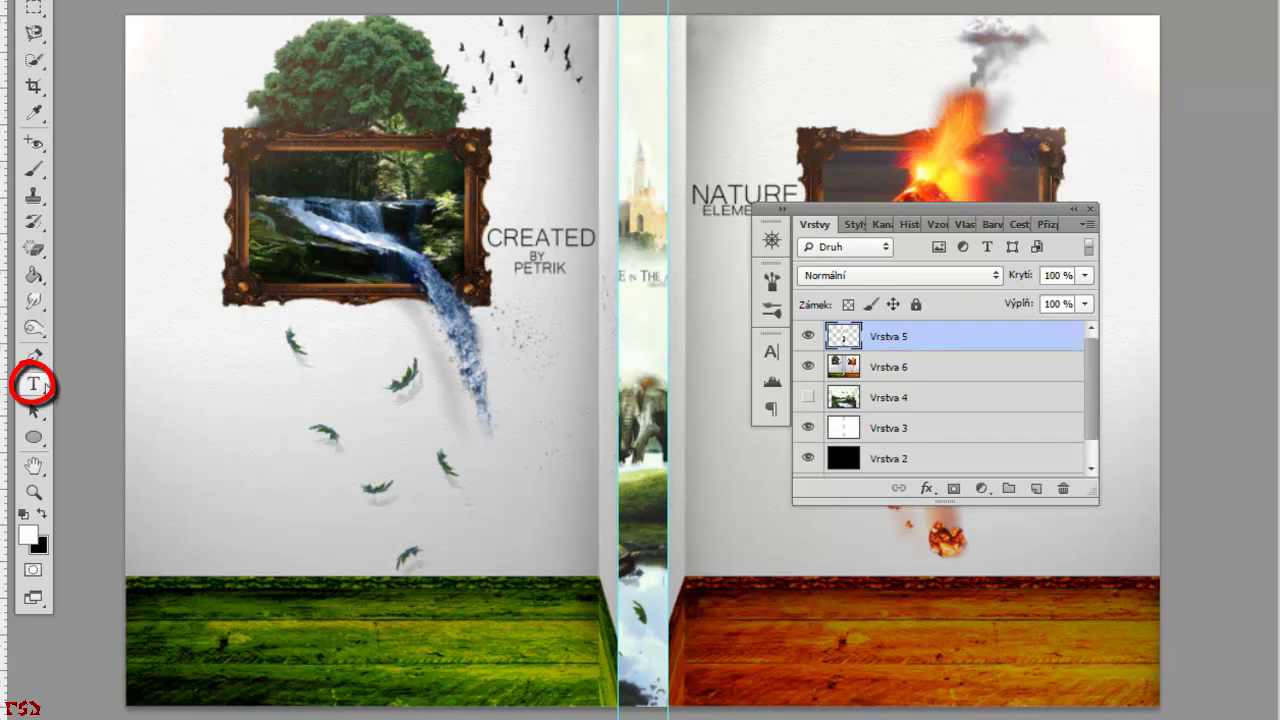
# Write the vertical title PSDTutorialy at the top of the spine with the Vertical Type Tool.
pyautogui.rightClick(33, 384)
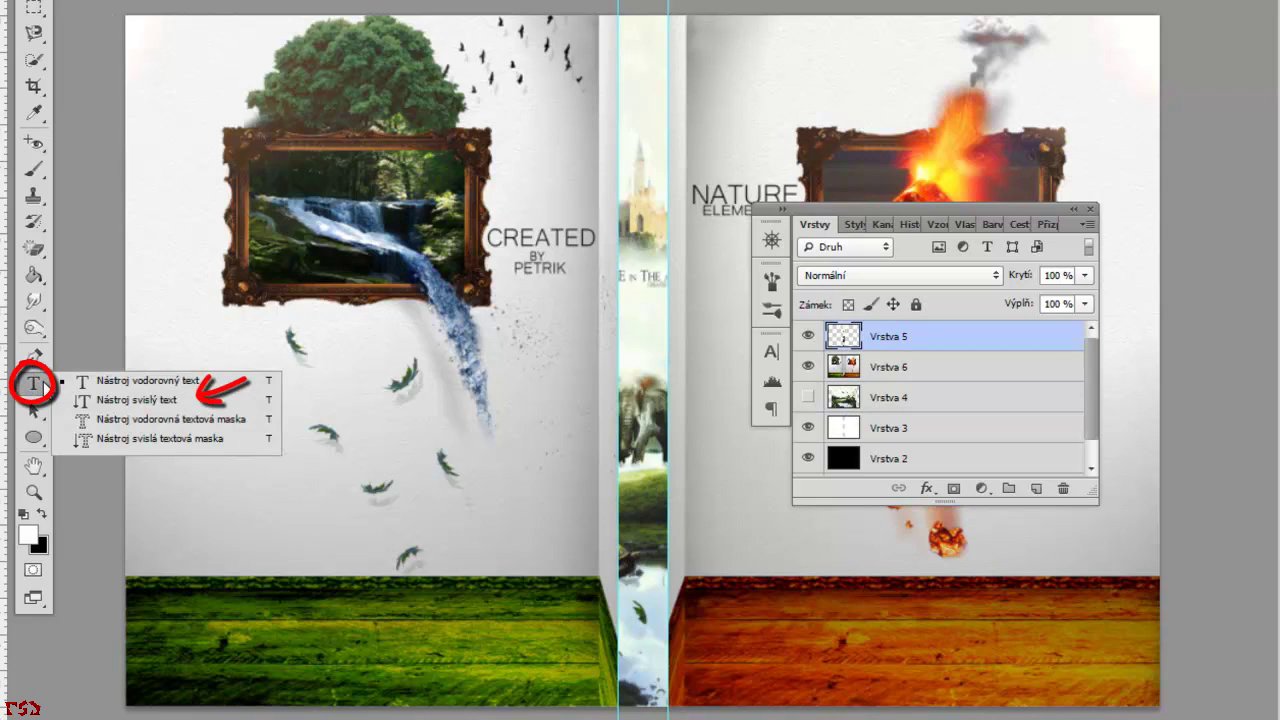
pyautogui.click(130, 402)
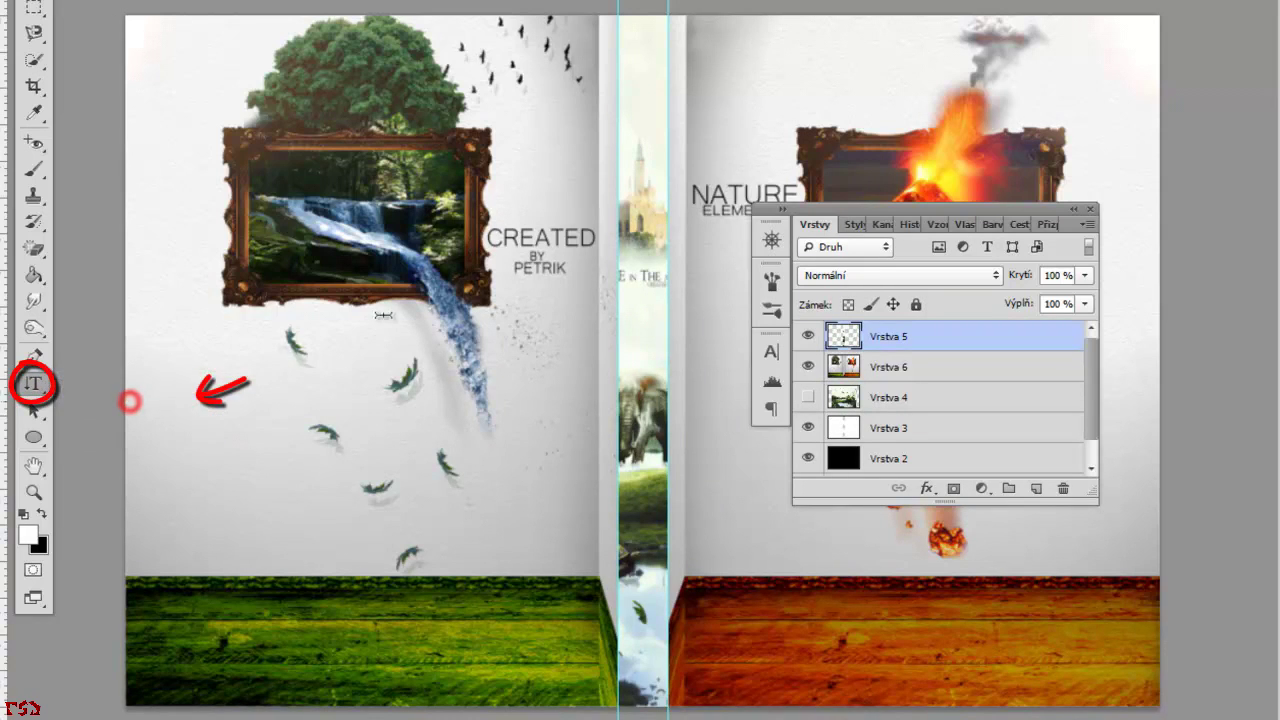
pyautogui.click(642, 97)
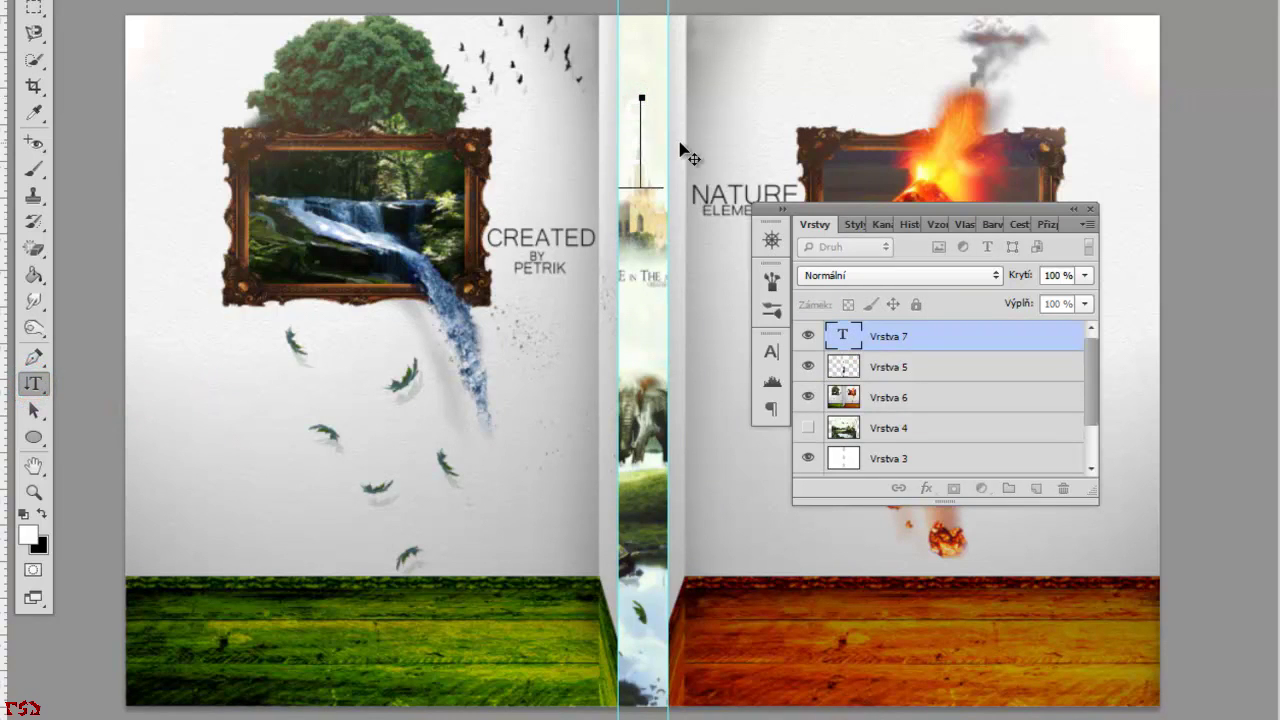
pyautogui.write('oooooo')
pyautogui.press('BackSpace')
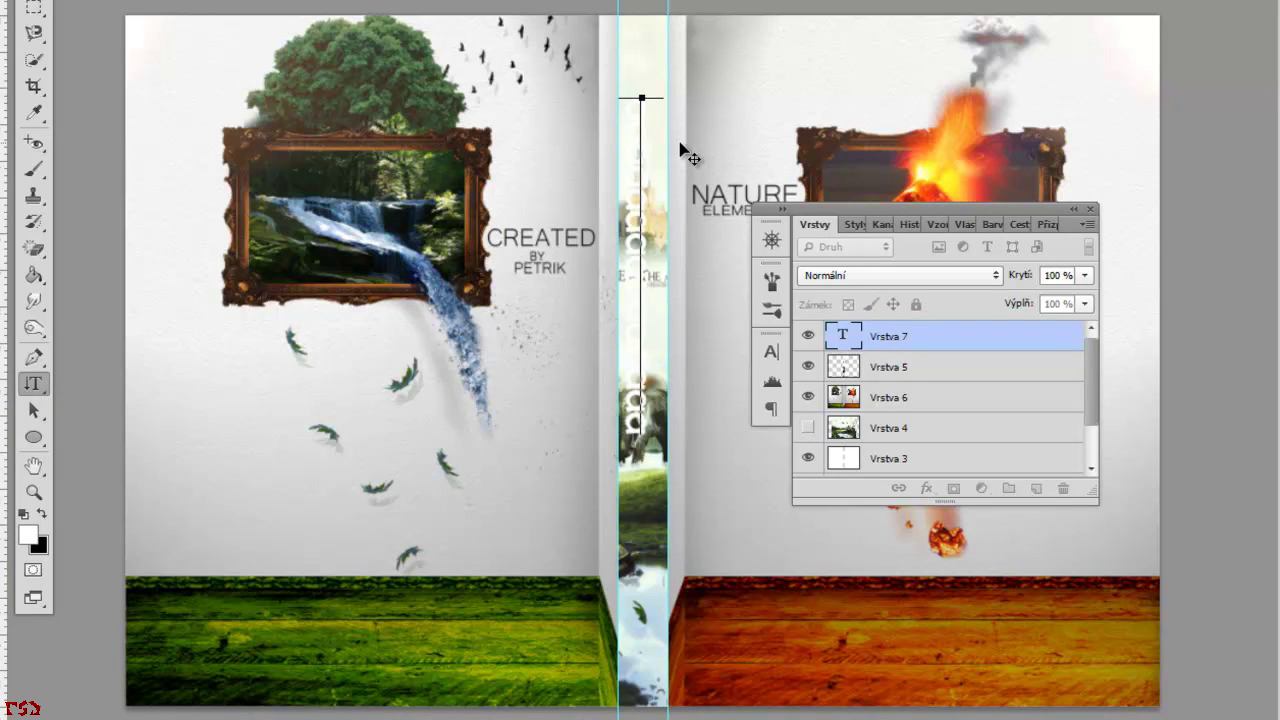
pyautogui.press('BackSpace')
pyautogui.press('BackSpace')
pyautogui.press('BackSpace')
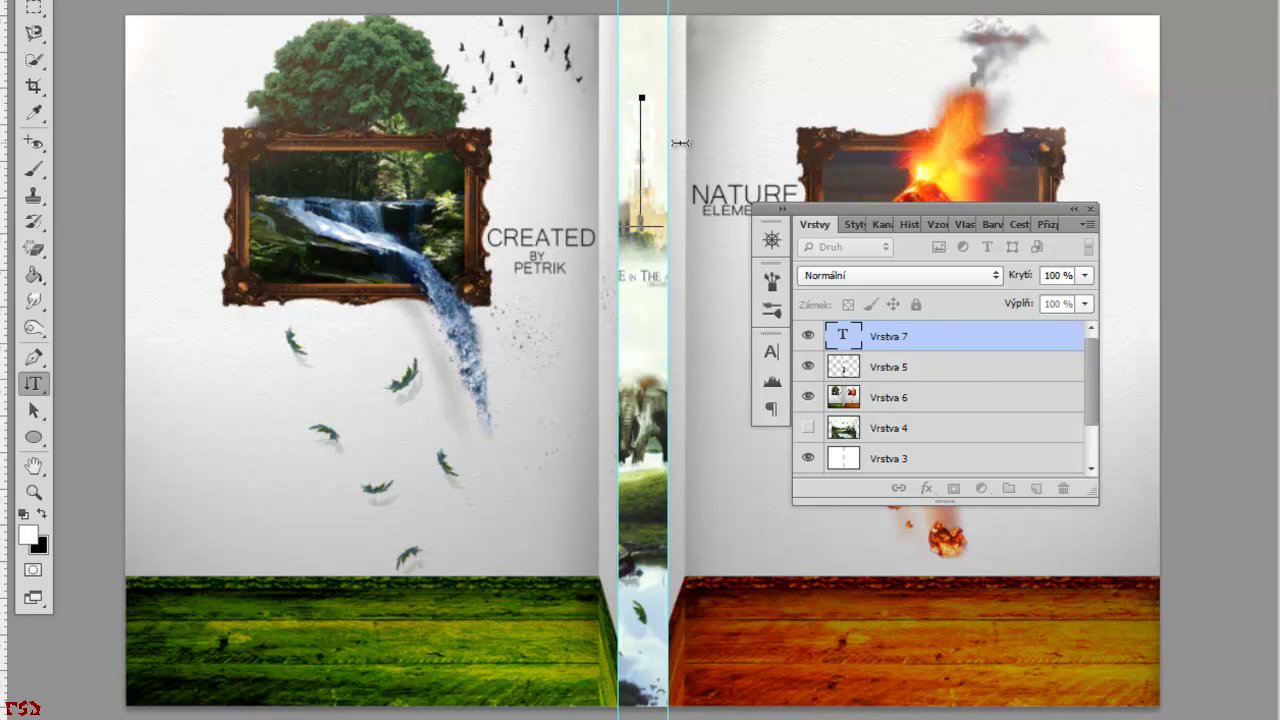
pyautogui.click(33, 6)
# Move the PSDTutorialy title down the spine.
pyautogui.moveTo(638, 189); pyautogui.dragTo(642, 322)
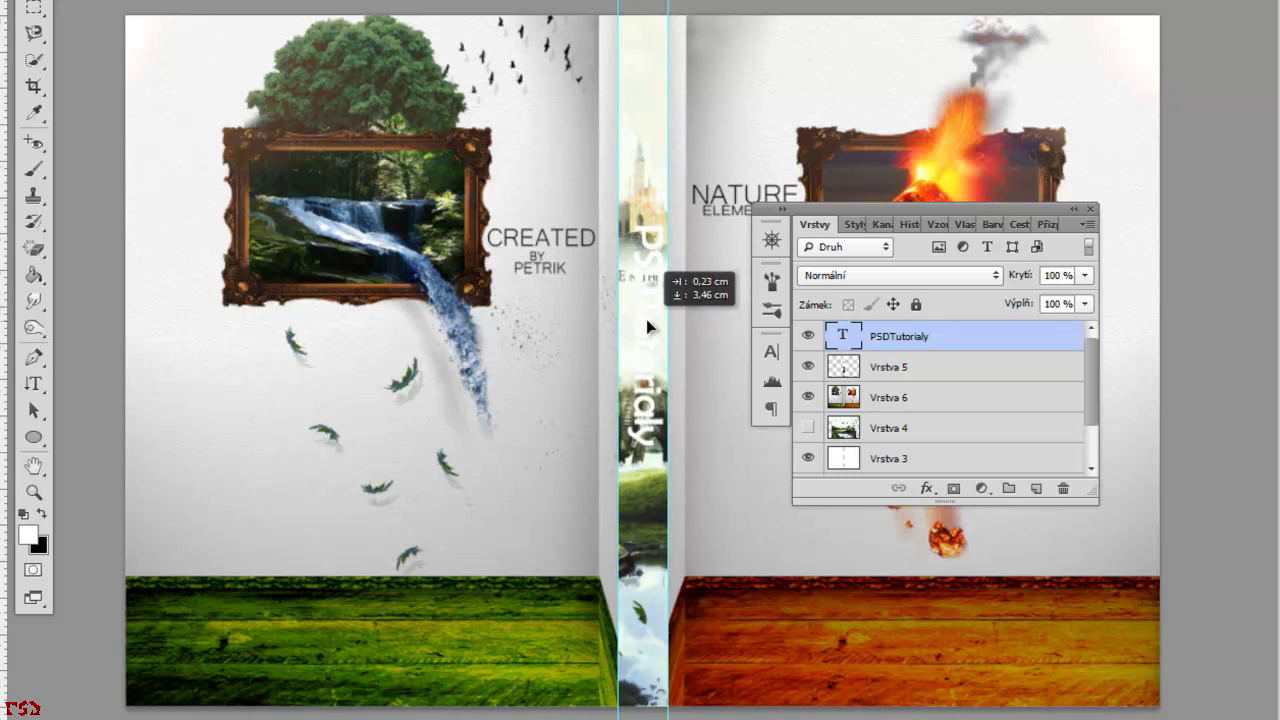
pyautogui.moveTo(642, 322); pyautogui.dragTo(644, 340)
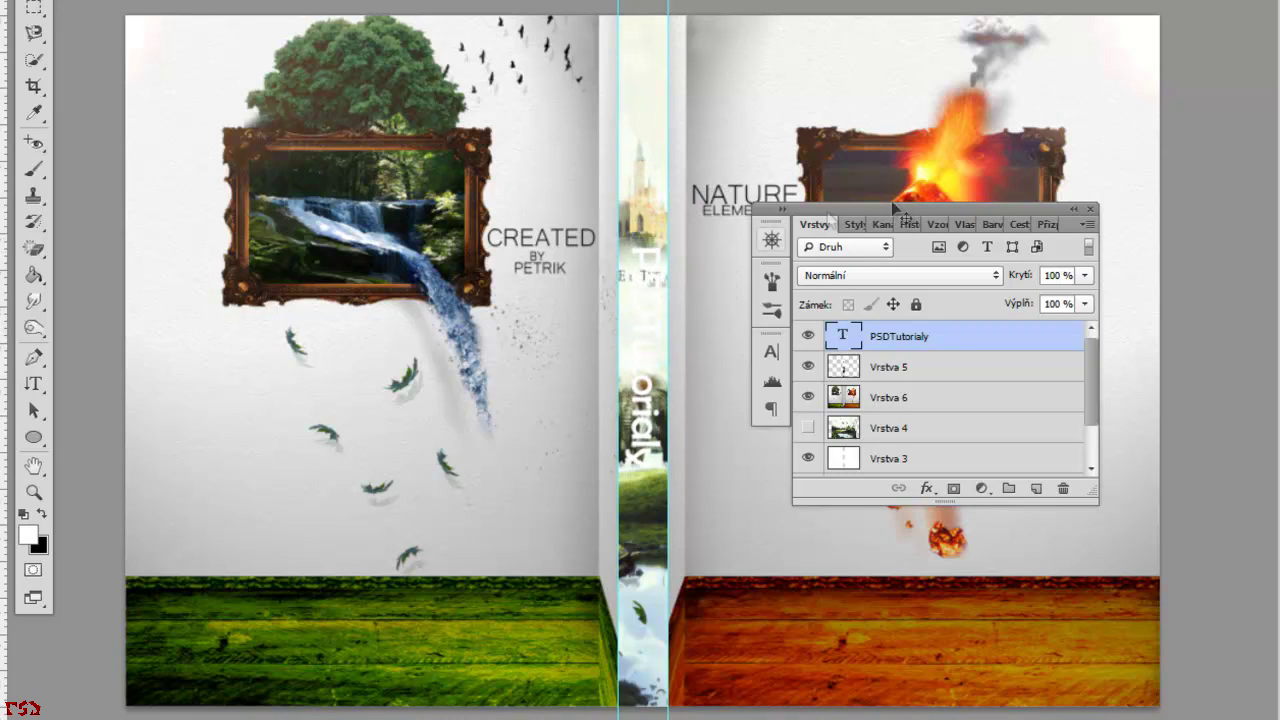
pyautogui.click(993, 358)
pyautogui.doubleClick(993, 358)
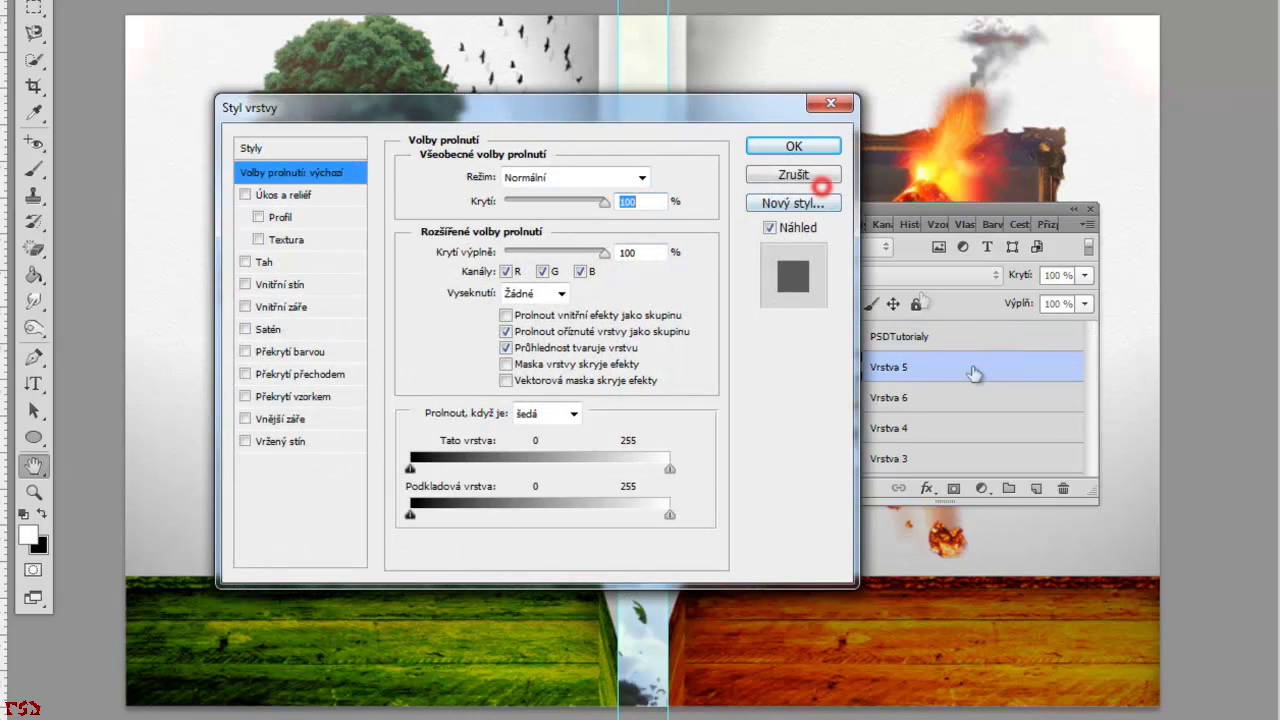
# Give the PSDTutorialy text layer a 13 px black Stroke (Tah) layer style.
pyautogui.click(796, 174)
pyautogui.doubleClick(985, 336)
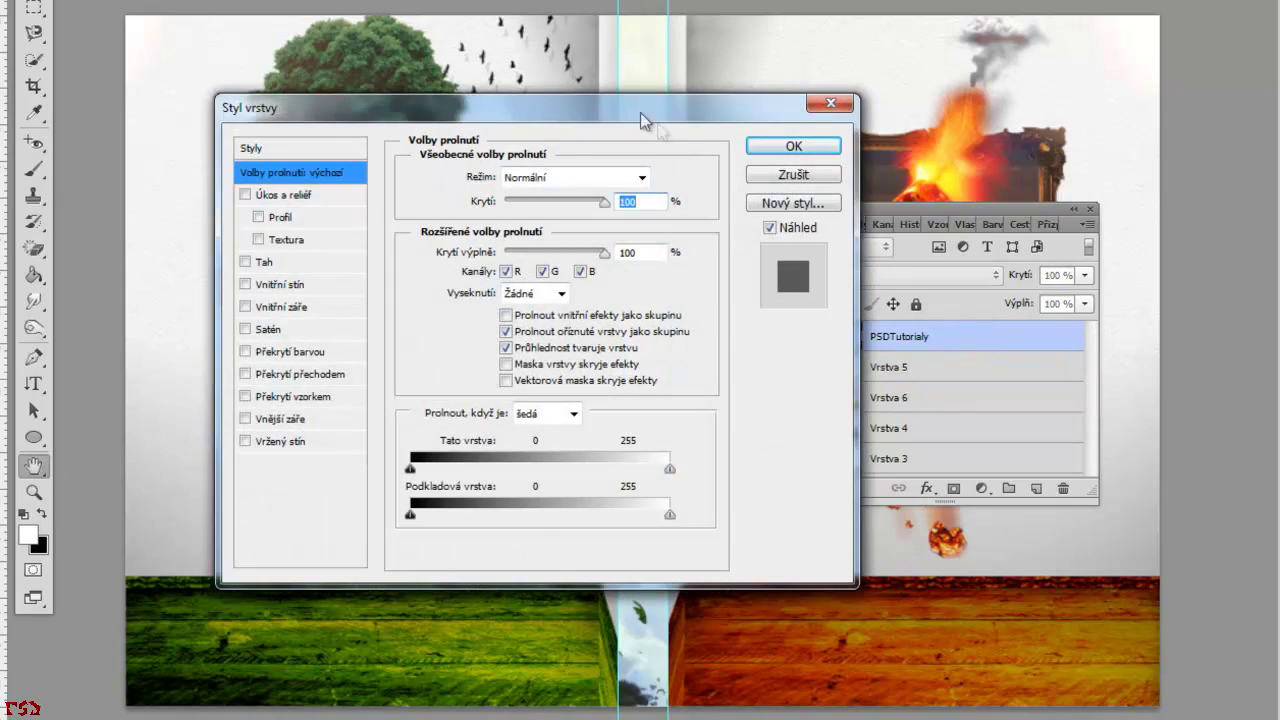
pyautogui.moveTo(636, 104)
pyautogui.mouseDown()
pyautogui.moveTo(1103, 178)
pyautogui.moveTo(1111, 120)
pyautogui.mouseUp()
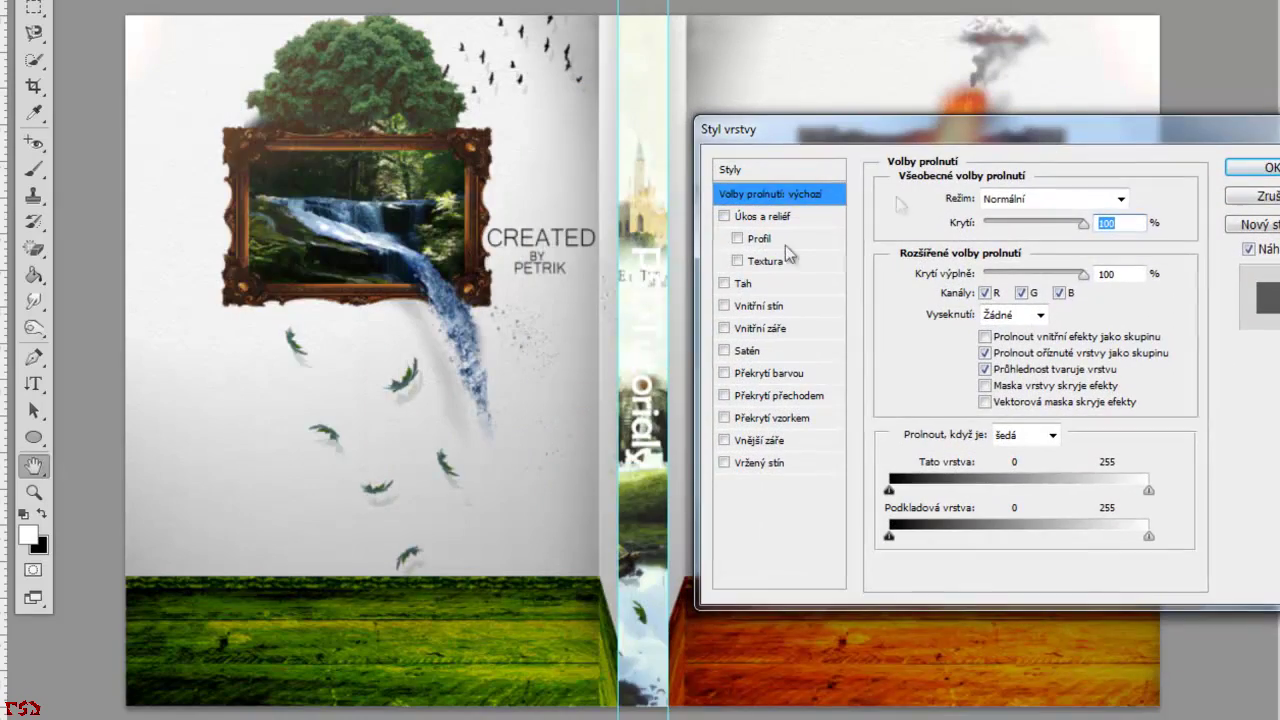
pyautogui.click(742, 283)
pyautogui.moveTo(943, 196); pyautogui.dragTo(953, 205)
pyautogui.moveTo(949, 200); pyautogui.dragTo(948, 199)
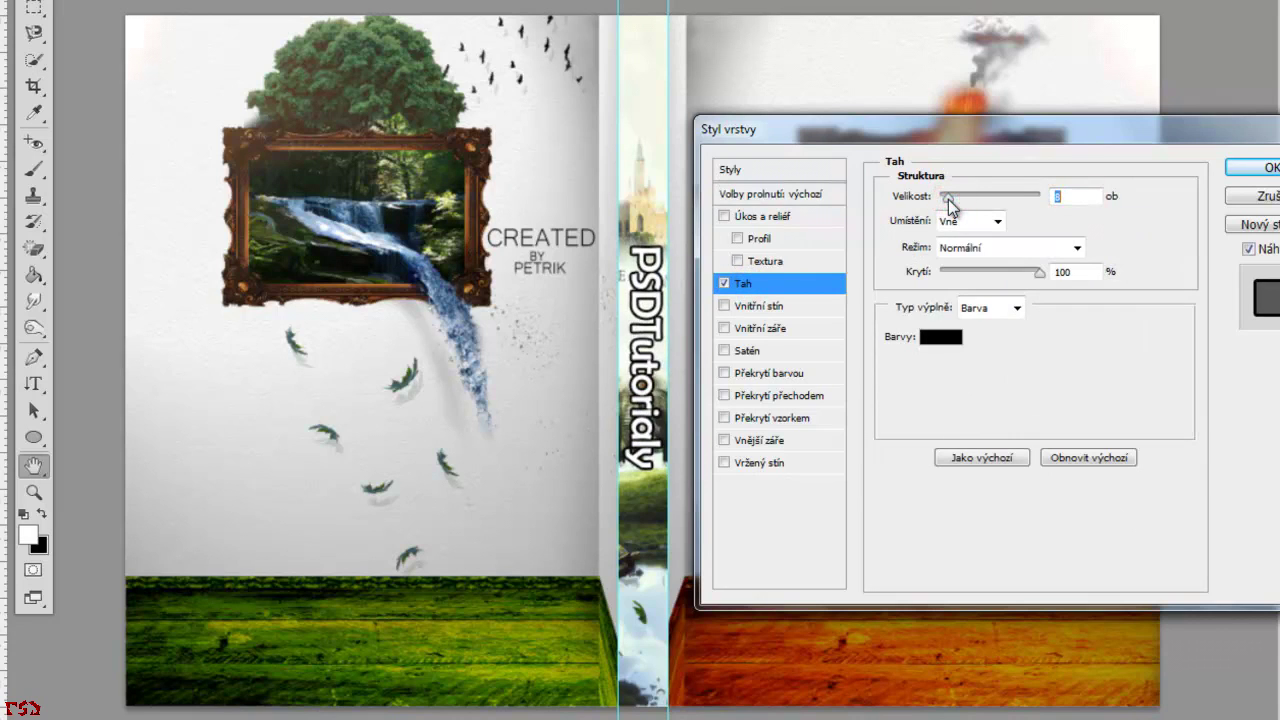
pyautogui.click(1253, 170)
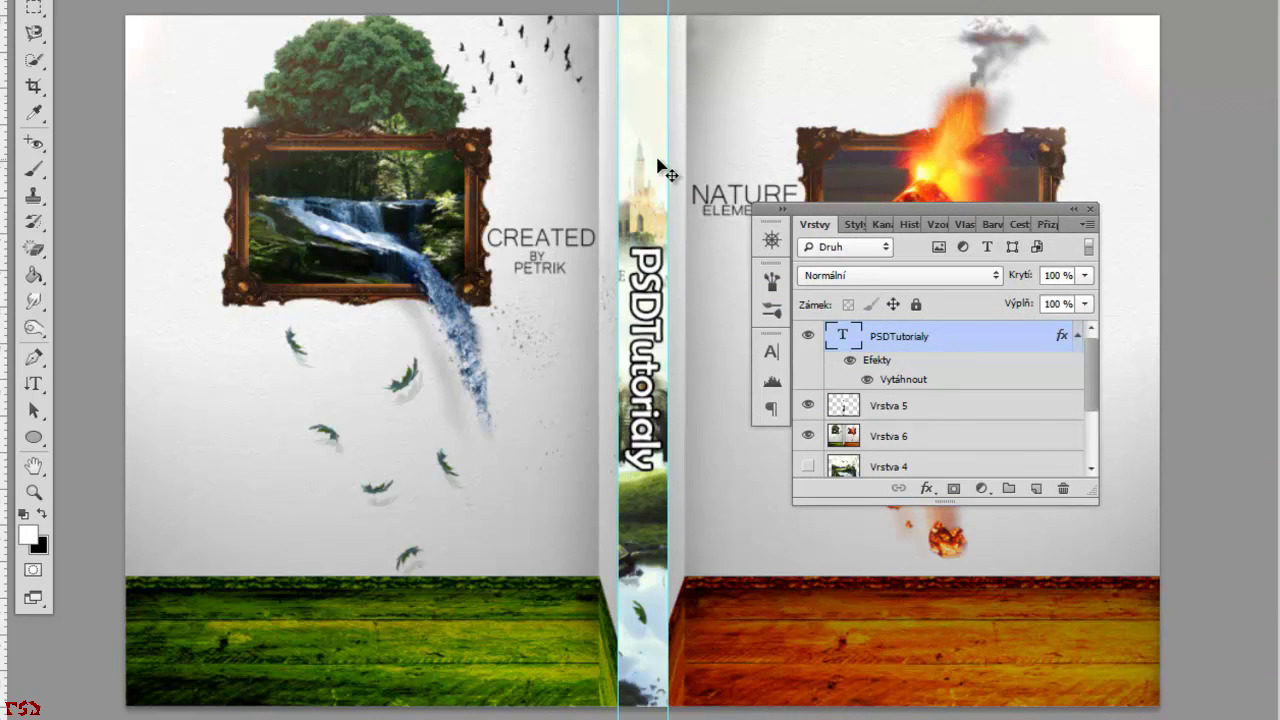
pyautogui.moveTo(949, 210); pyautogui.dragTo(946, 137)
# Select Vrstva 6 and toggle the spine and text layers' visibility to compare.
pyautogui.click(923, 363)
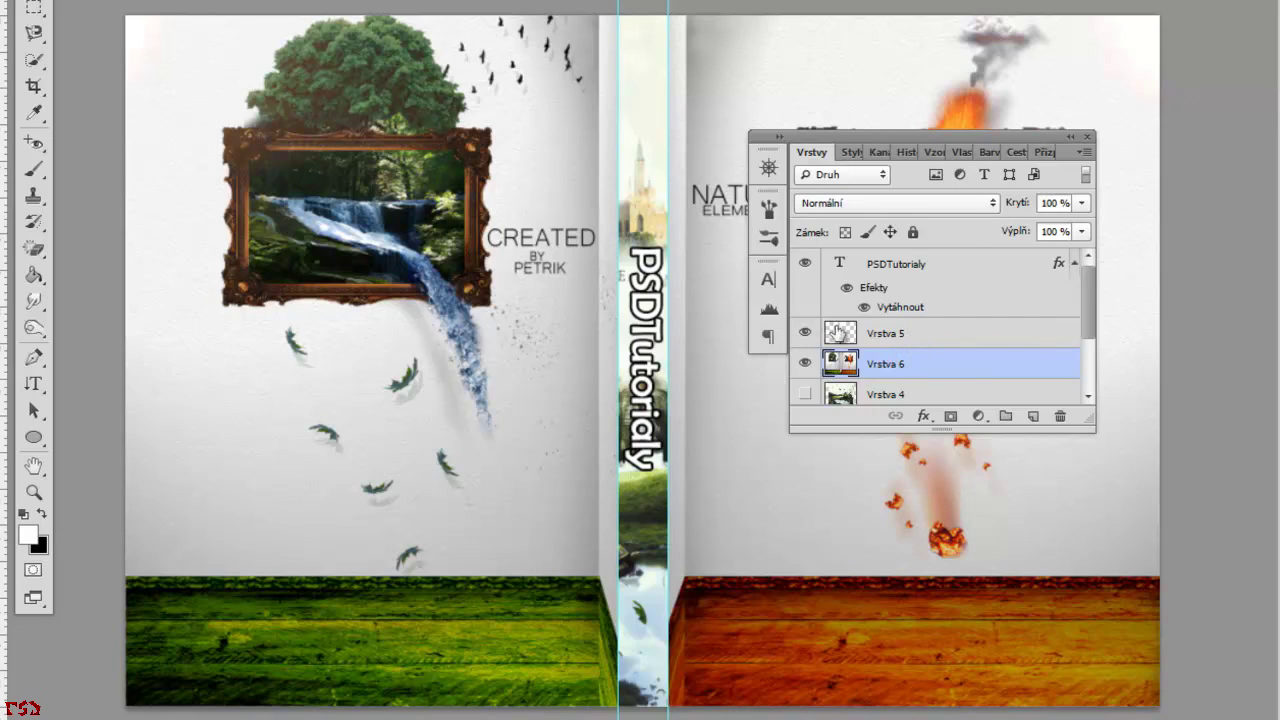
pyautogui.click(805, 329)
pyautogui.click(805, 265)
pyautogui.click(805, 265)
# Try a black-filled layer above the PSDTutorialy text, then delete it.
pyautogui.click(920, 263)
pyautogui.click(1033, 416)
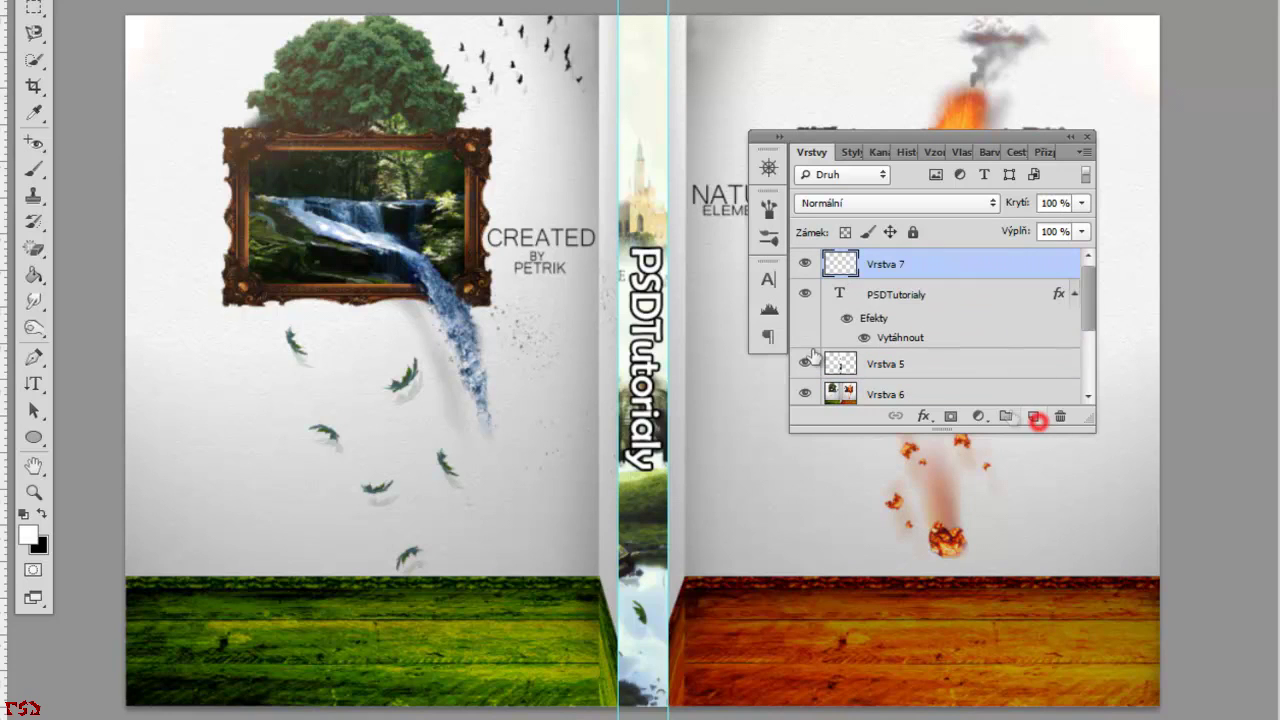
pyautogui.press('g')
pyautogui.press('x')
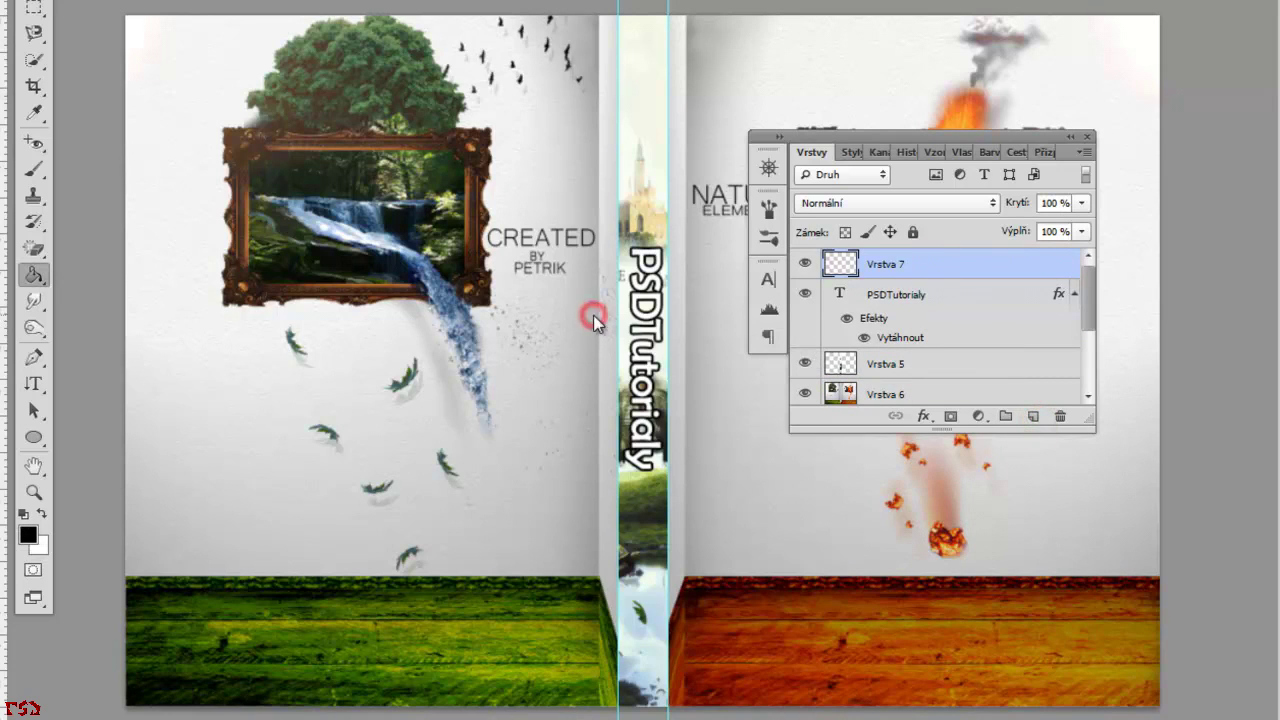
pyautogui.click(593, 315)
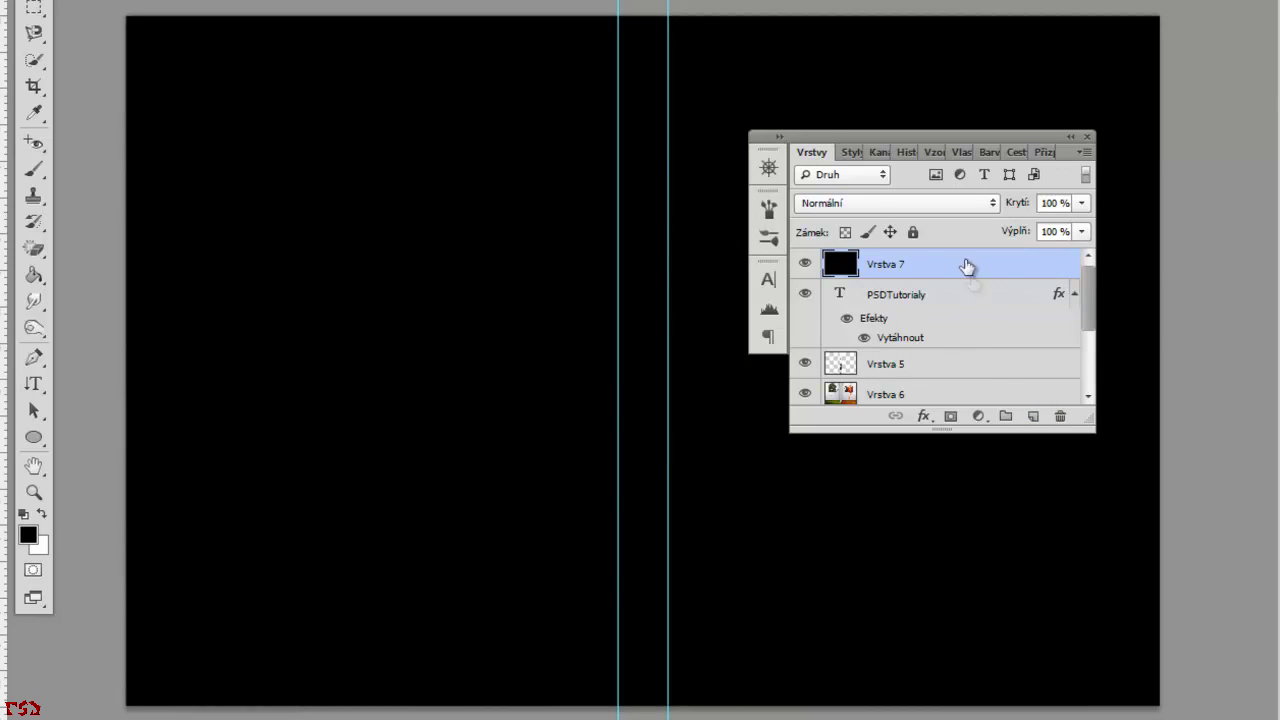
pyautogui.moveTo(967, 266); pyautogui.dragTo(933, 378)
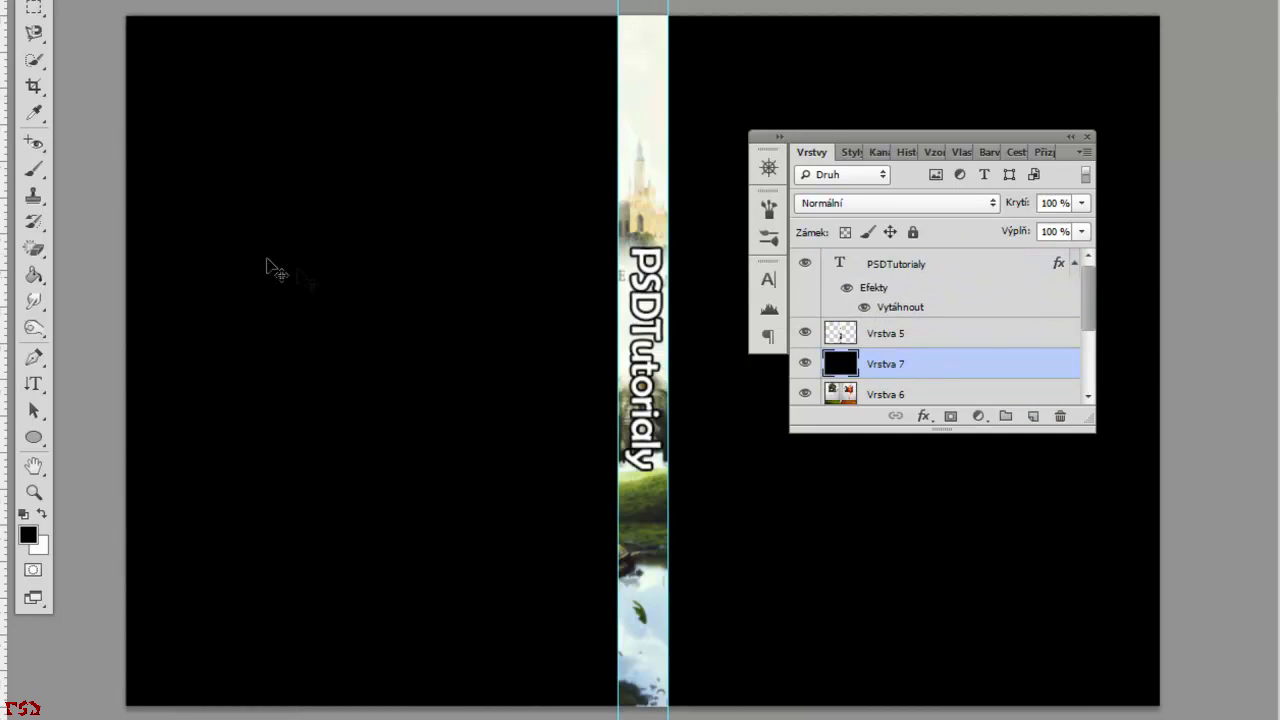
pyautogui.press('Delete')
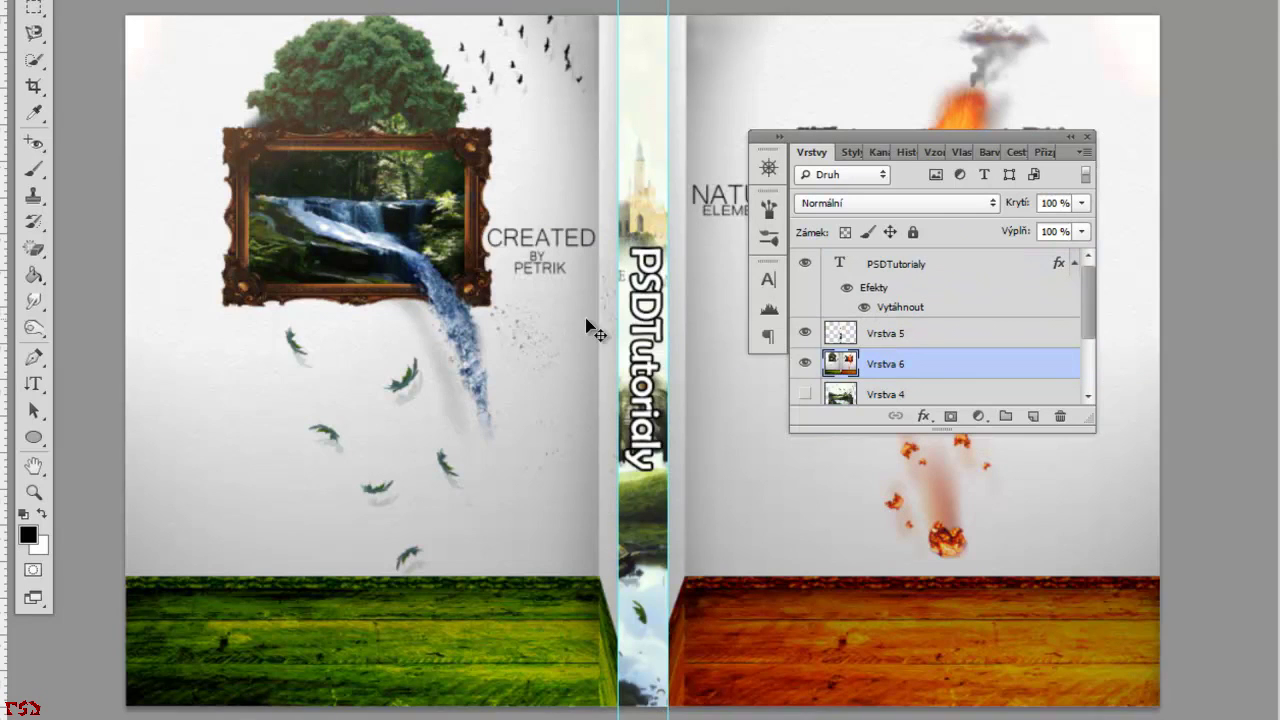
# Add new layer Vrstva 7 above Vrstva 6 and fill it with black.
pyautogui.click(1033, 415)
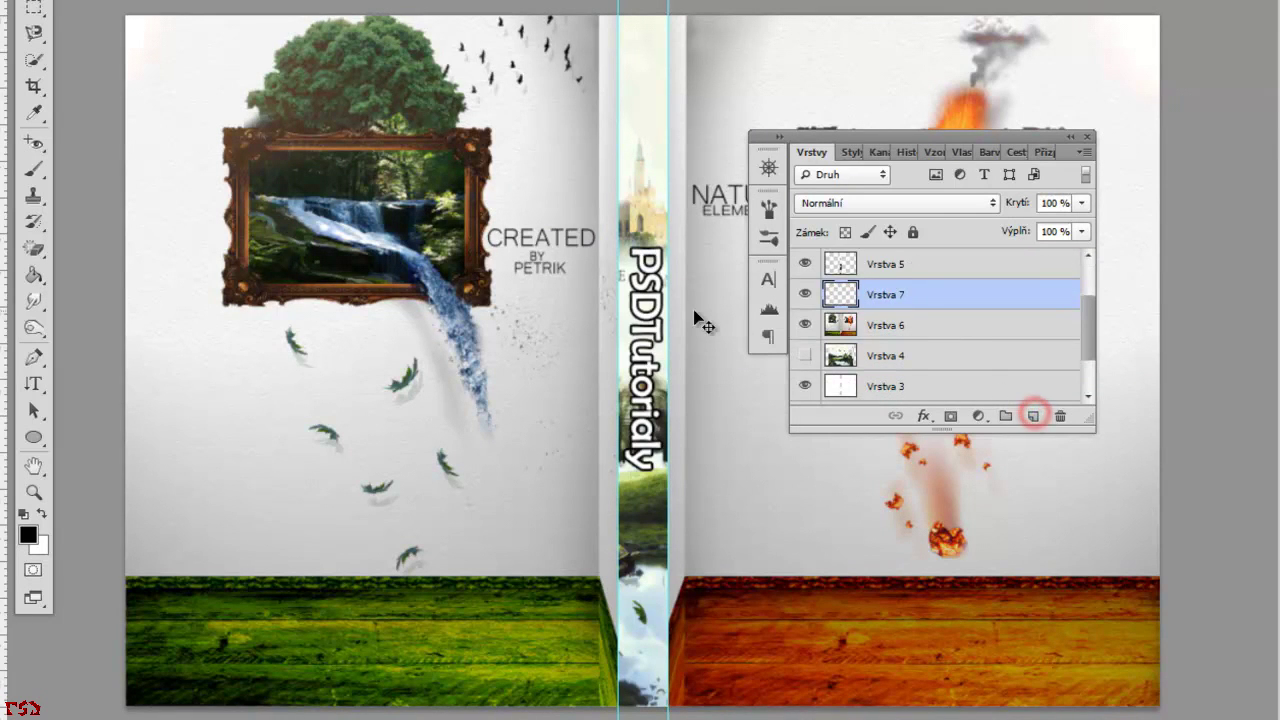
pyautogui.press('g')
pyautogui.click(523, 251)
pyautogui.press('v')
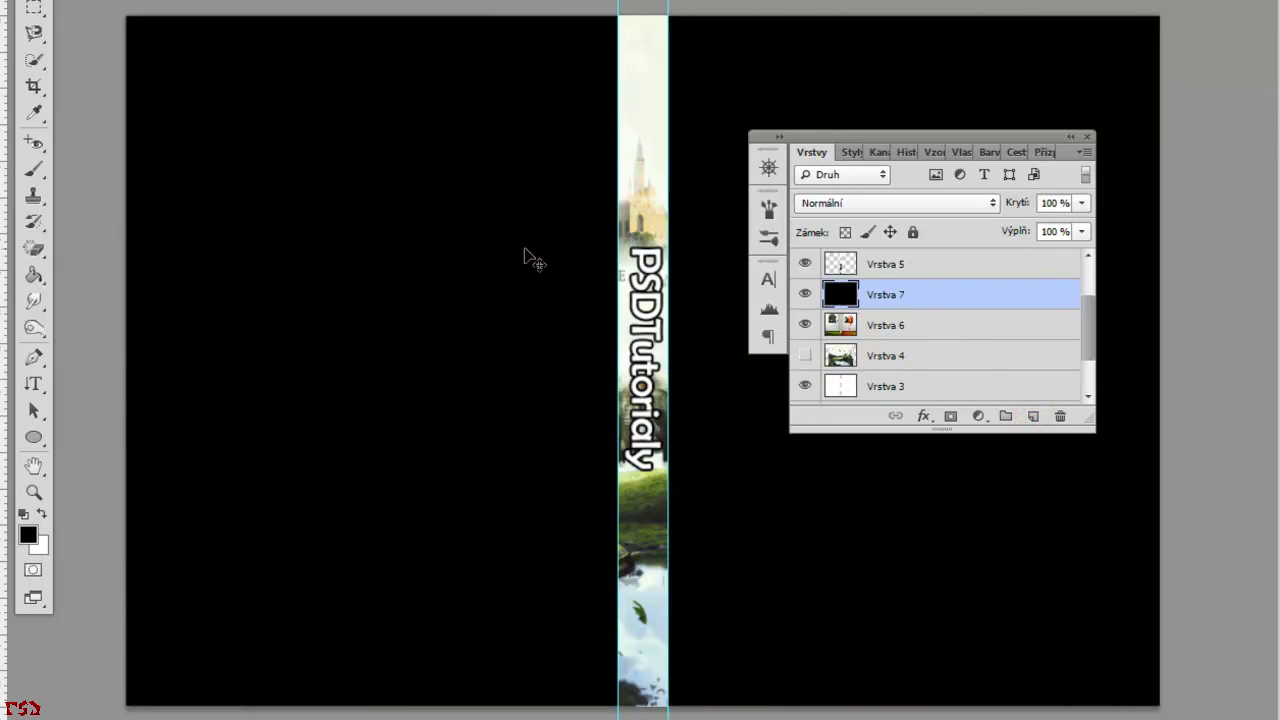
pyautogui.moveTo(917, 140); pyautogui.dragTo(907, 69)
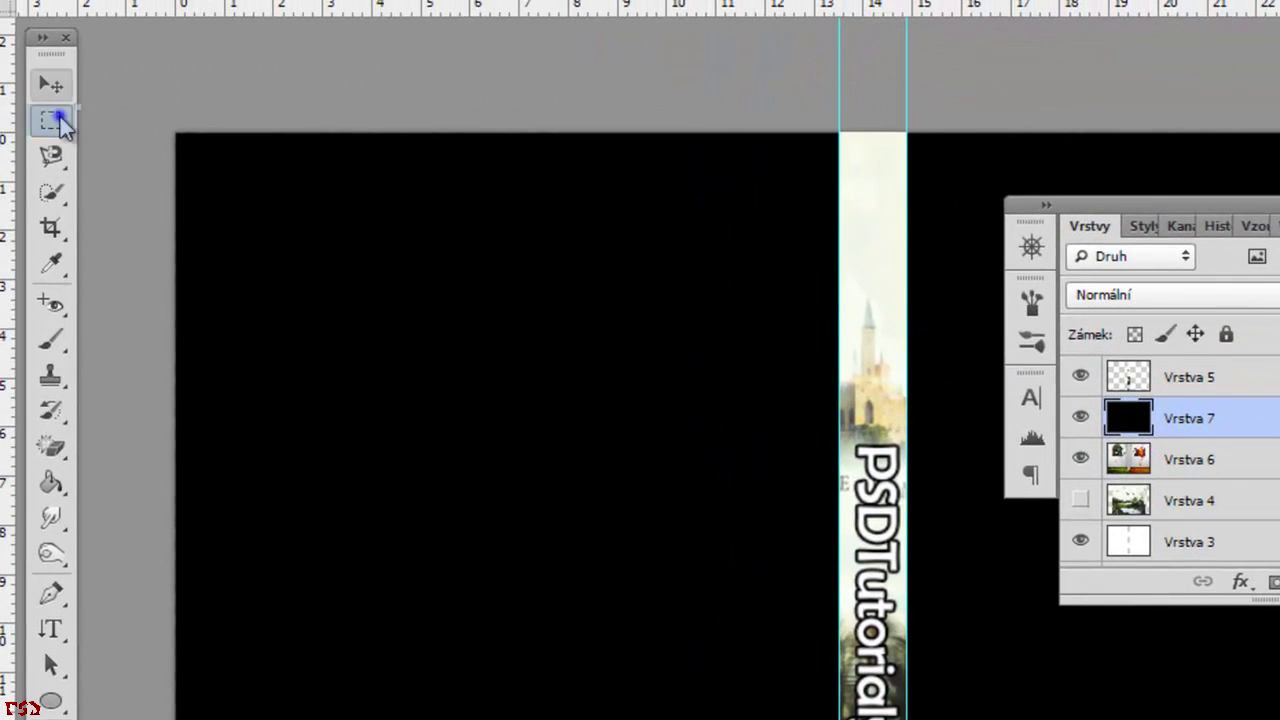
# Select a tall oval on the left cover with the Elliptical Marquee.
pyautogui.moveTo(50, 121); pyautogui.dragTo(145, 157)
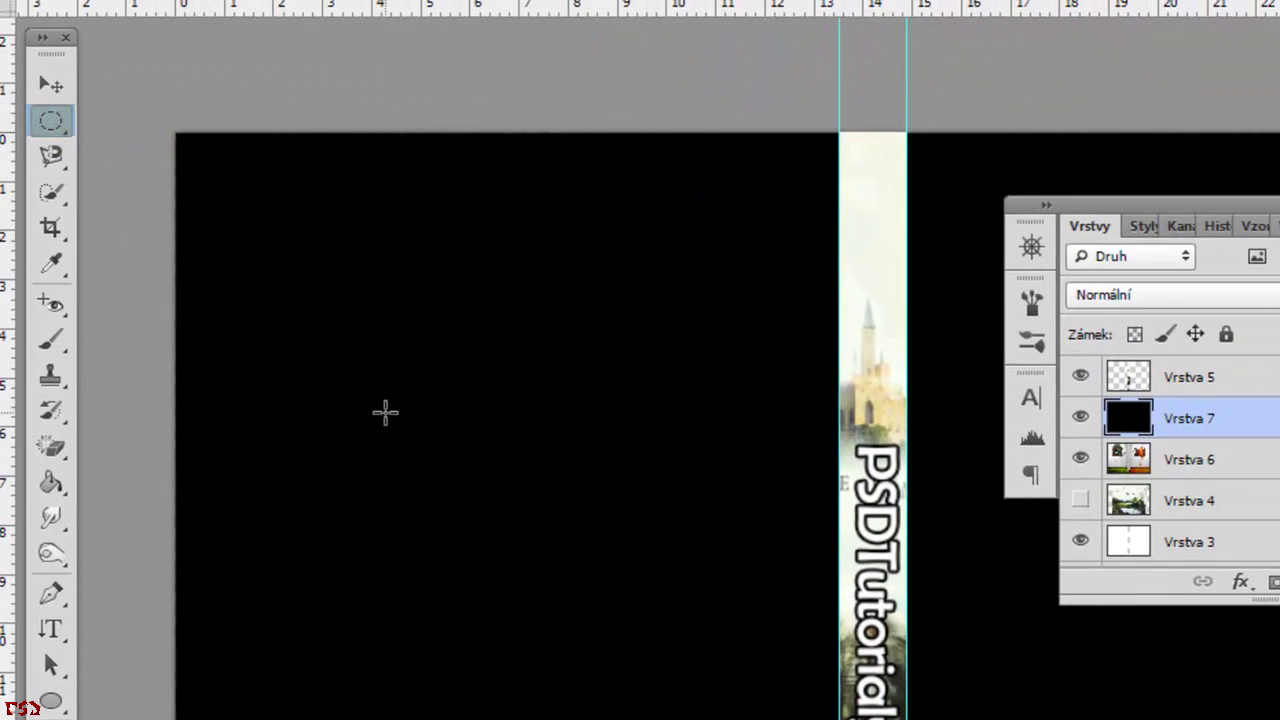
pyautogui.click(50, 121)
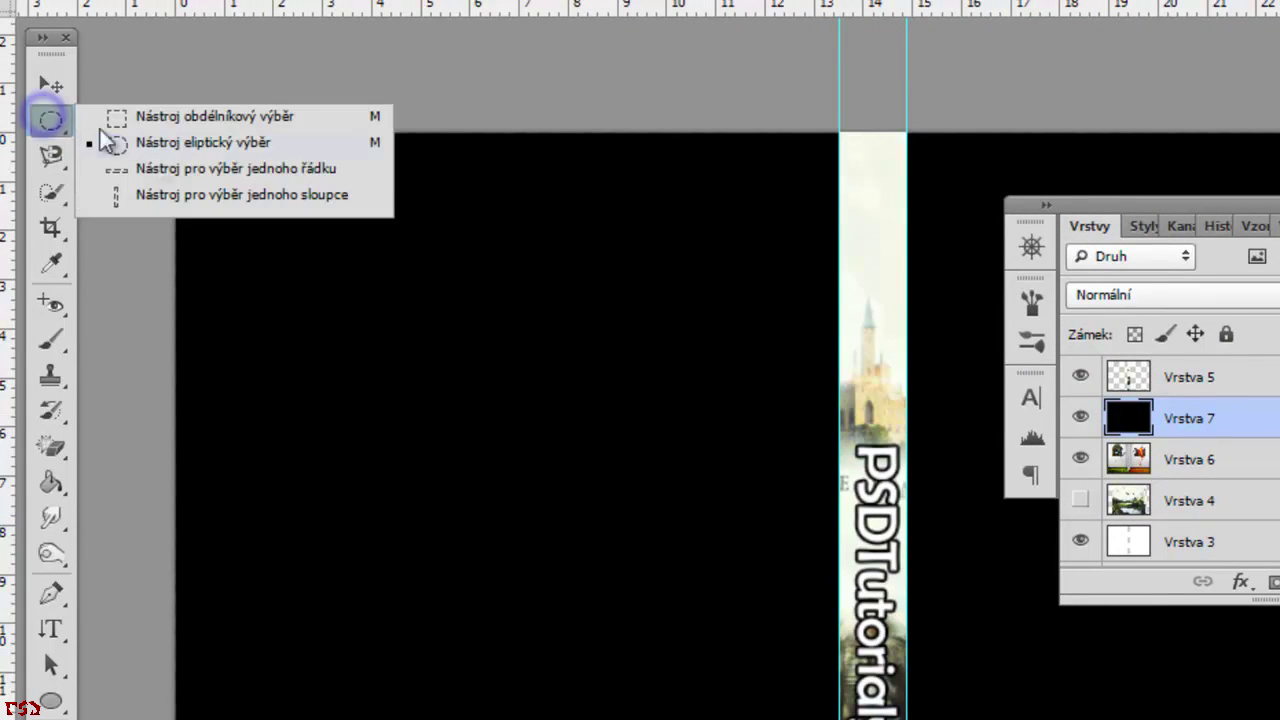
pyautogui.click(185, 143)
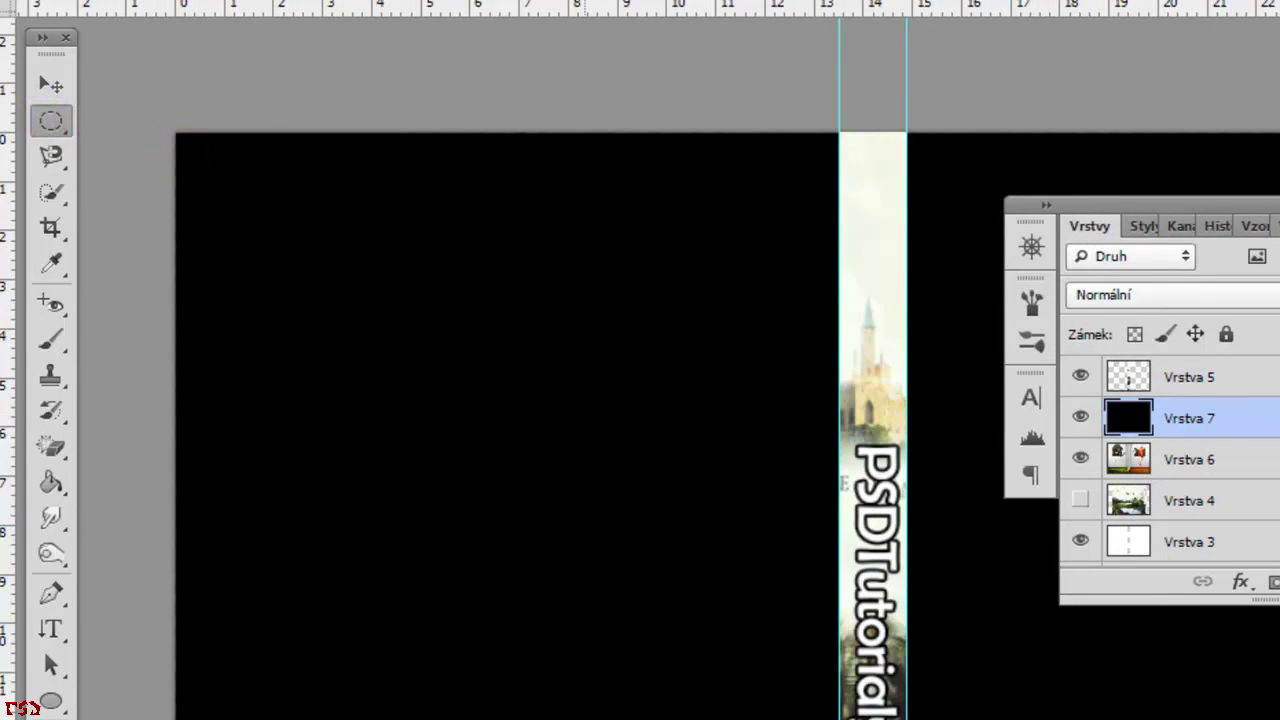
pyautogui.moveTo(285, 420)
pyautogui.mouseDown()
pyautogui.moveTo(460, 703)
pyautogui.moveTo(565, 716)
pyautogui.mouseUp()
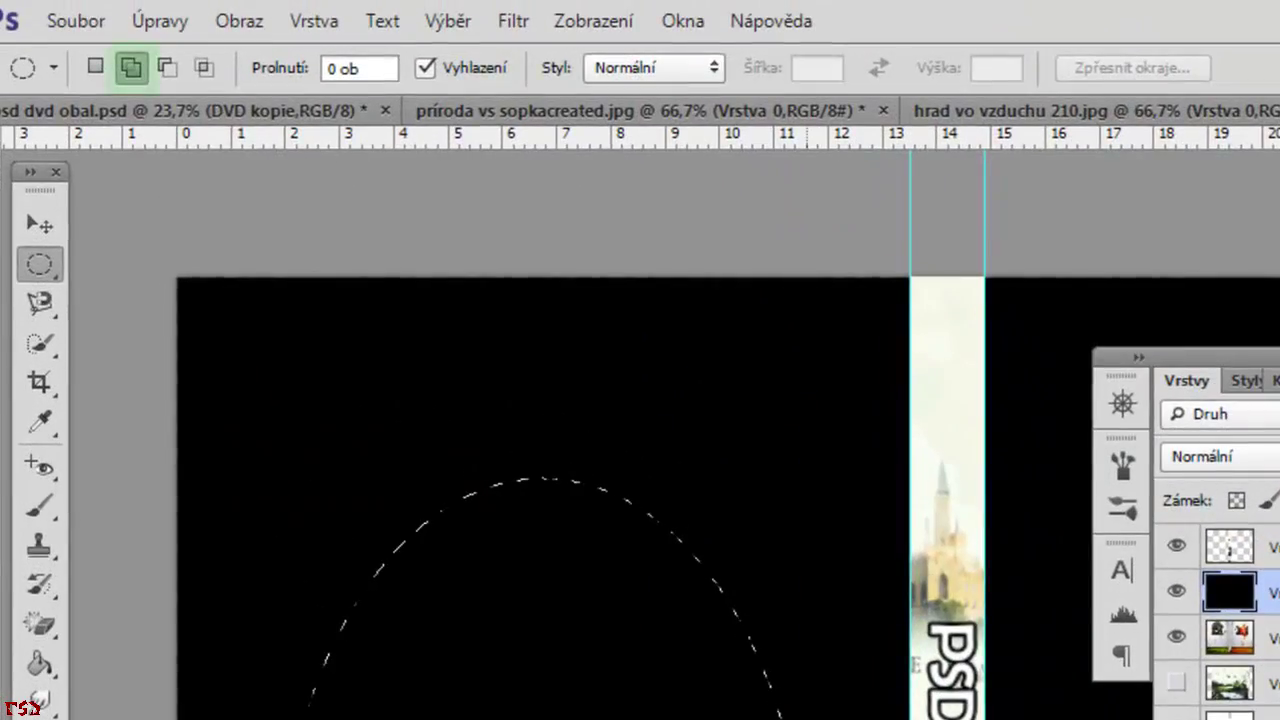
# Add a second oval over the right cover, delete the black inside both, and deselect.
pyautogui.click(131, 70)
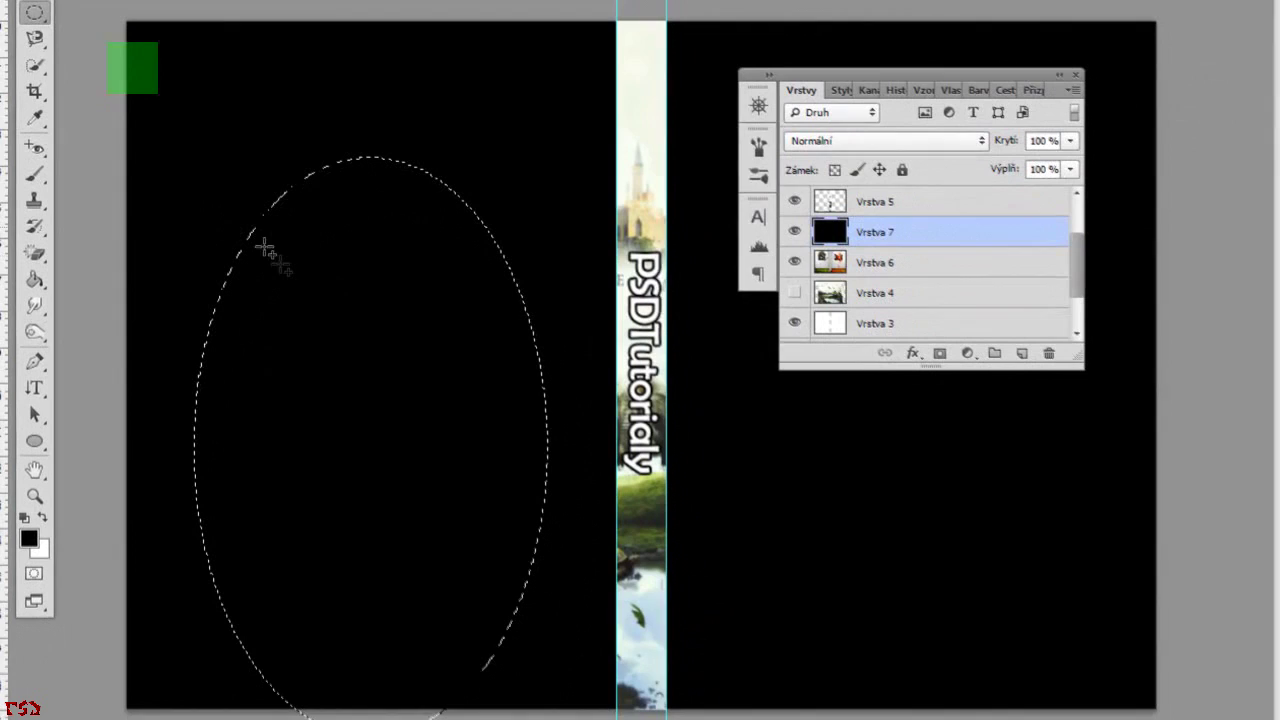
pyautogui.moveTo(280, 266); pyautogui.dragTo(552, 690)
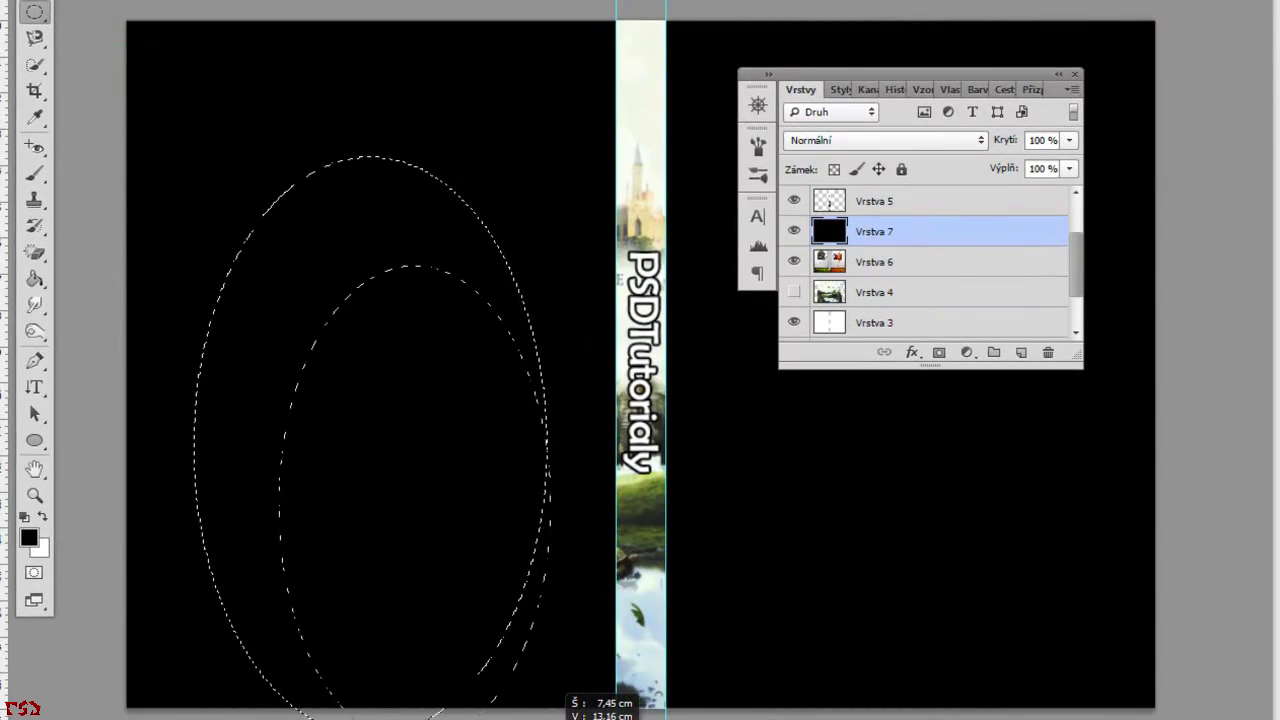
pyautogui.moveTo(552, 690)
pyautogui.mouseDown()
pyautogui.moveTo(538, 638)
pyautogui.moveTo(490, 678)
pyautogui.moveTo(546, 718)
pyautogui.moveTo(1118, 716)
pyautogui.moveTo(1100, 698)
pyautogui.mouseUp()
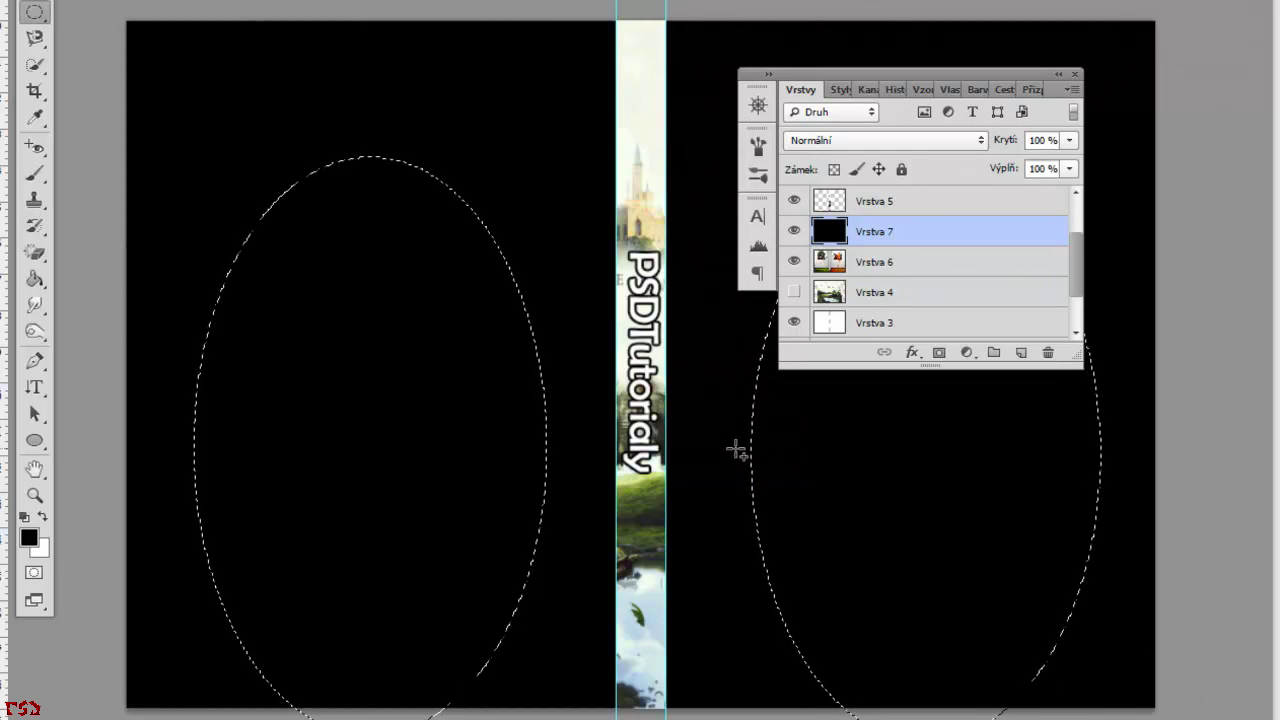
pyautogui.press('Delete')
pyautogui.hotkey('ctrl', 'd')
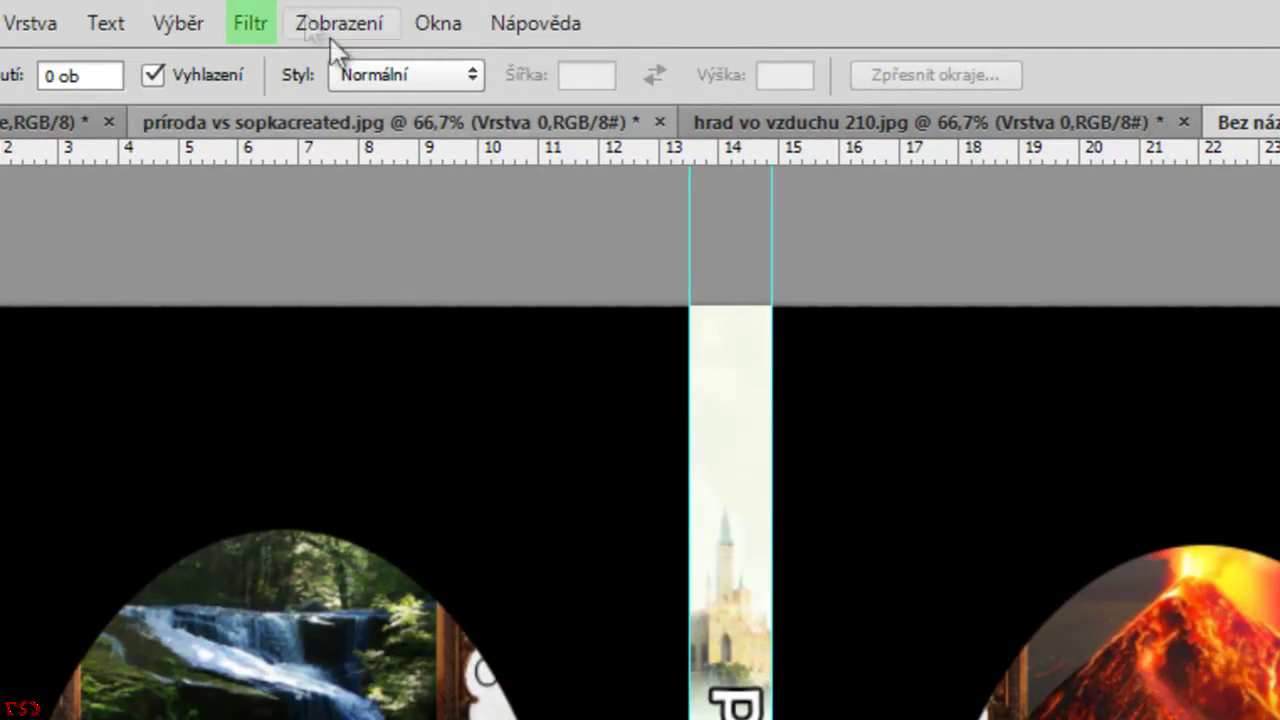
# Gaussian-blur Vrstva 7 at 183,2 px radius and lower its opacity to 71%.
pyautogui.click(250, 23)
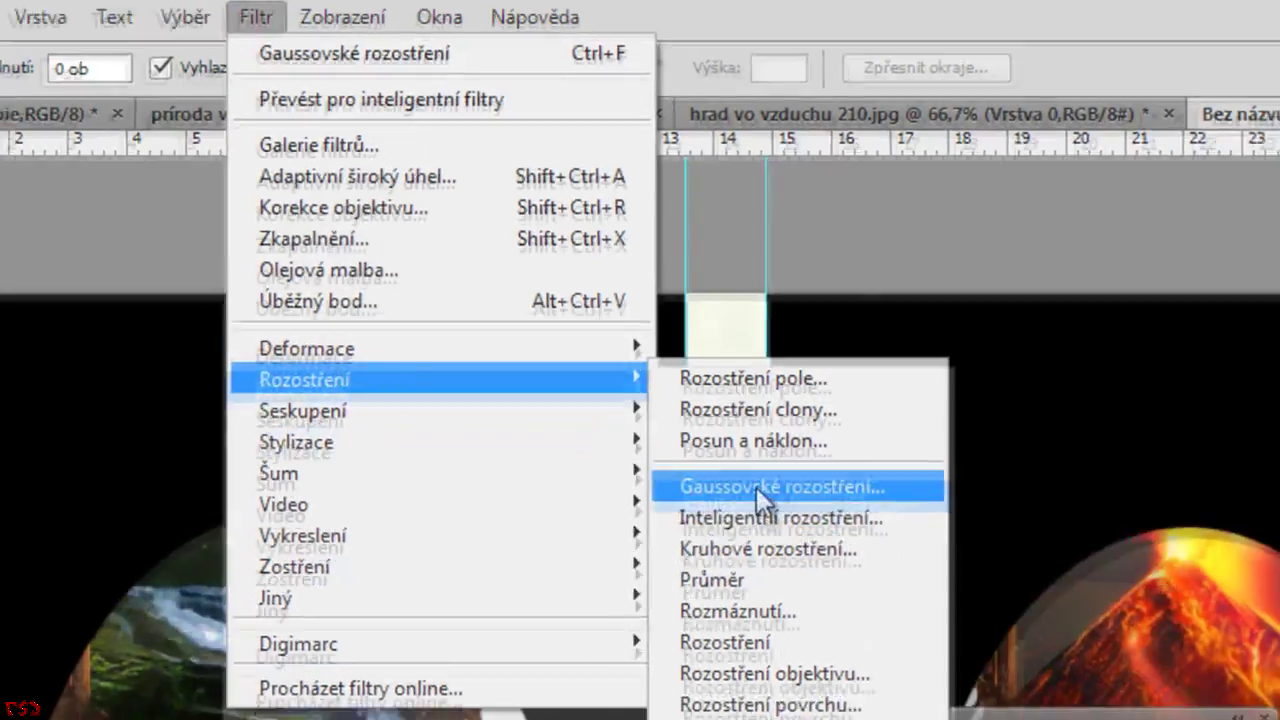
pyautogui.click(756, 487)
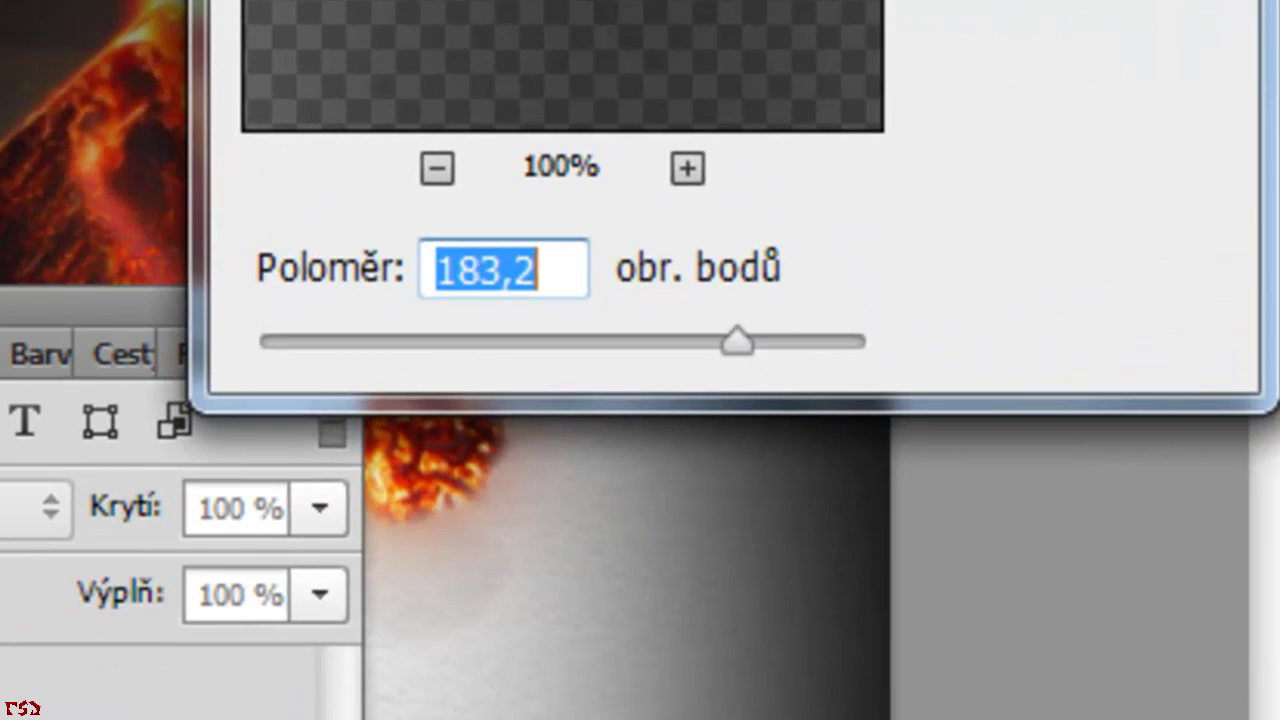
pyautogui.click(833, 343)
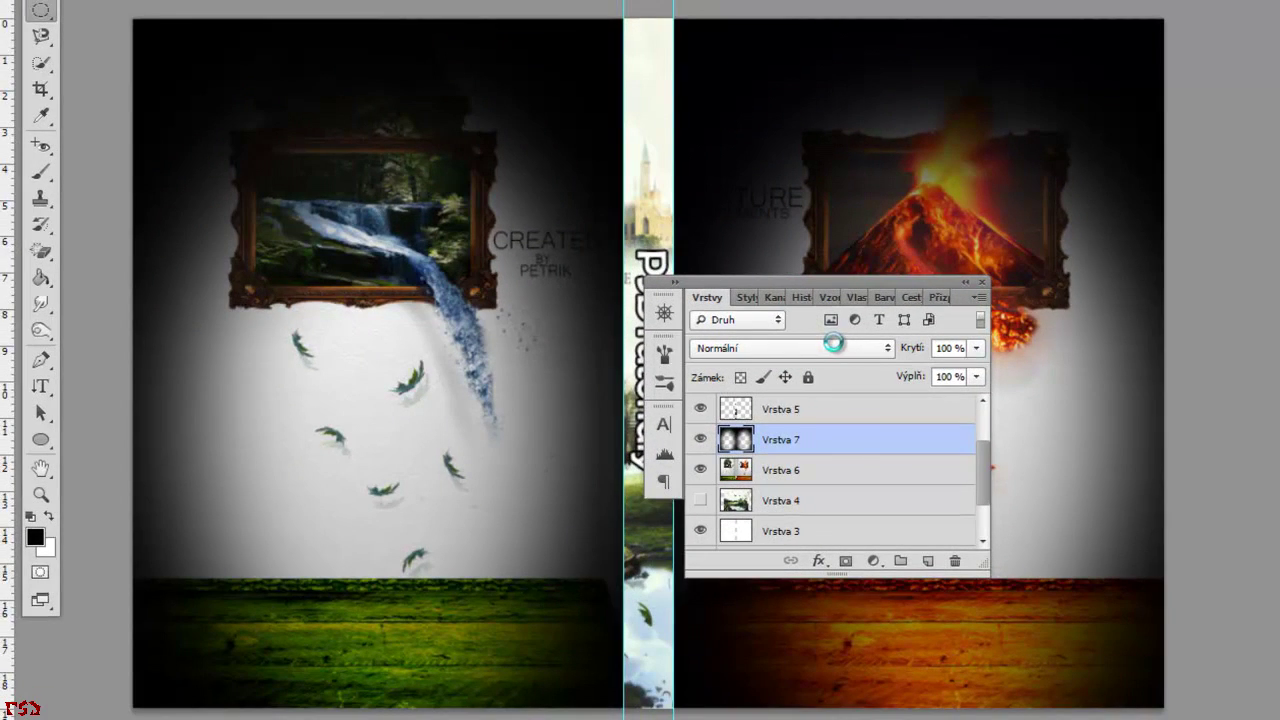
pyautogui.moveTo(906, 345)
pyautogui.mouseDown()
pyautogui.moveTo(860, 360)
pyautogui.moveTo(872, 369)
pyautogui.mouseUp()
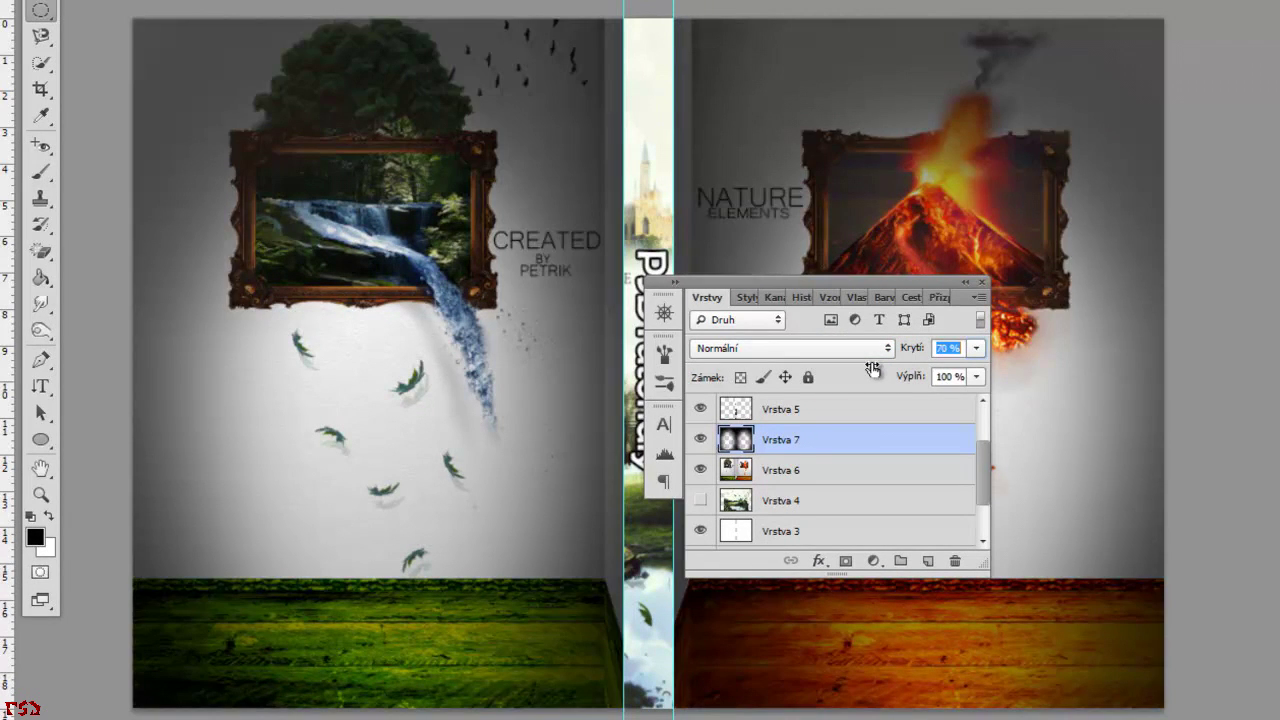
pyautogui.moveTo(872, 369); pyautogui.dragTo(874, 369)
pyautogui.click(796, 476)
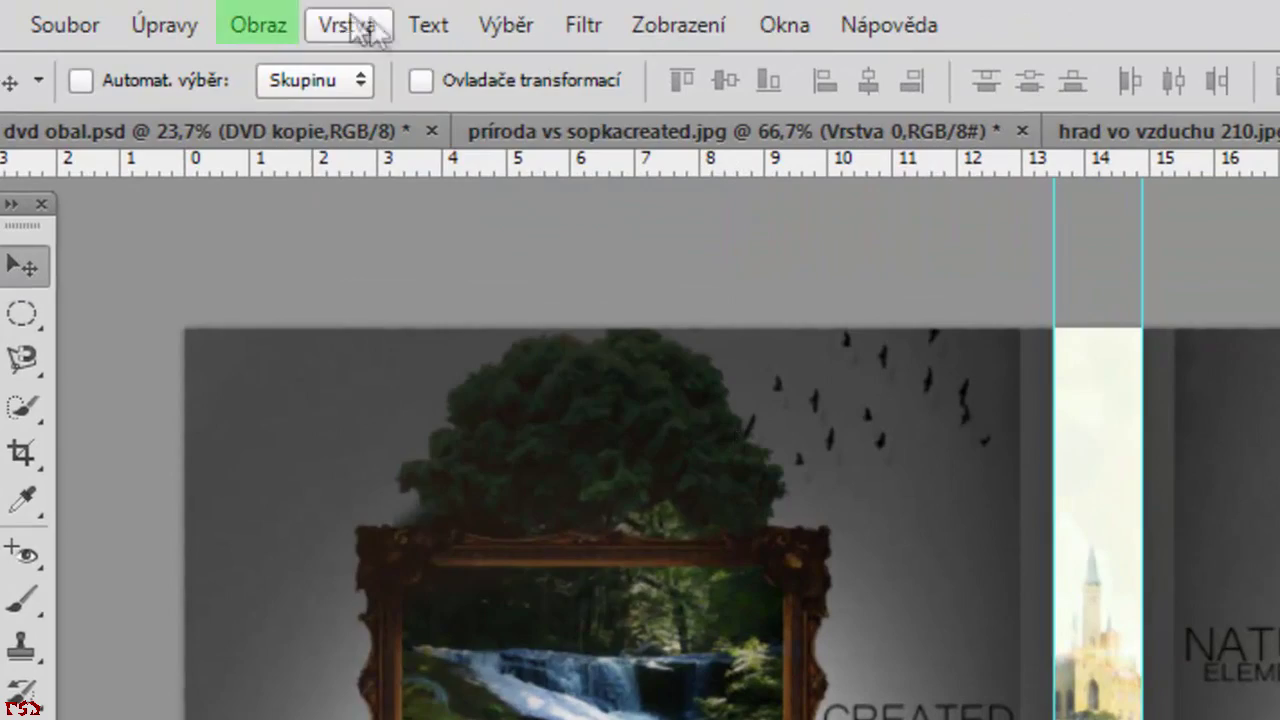
# Apply Vibrance -6 and Saturation -27 to the Vrstva 6 room artwork.
pyautogui.click(255, 25)
pyautogui.moveTo(313, 117)
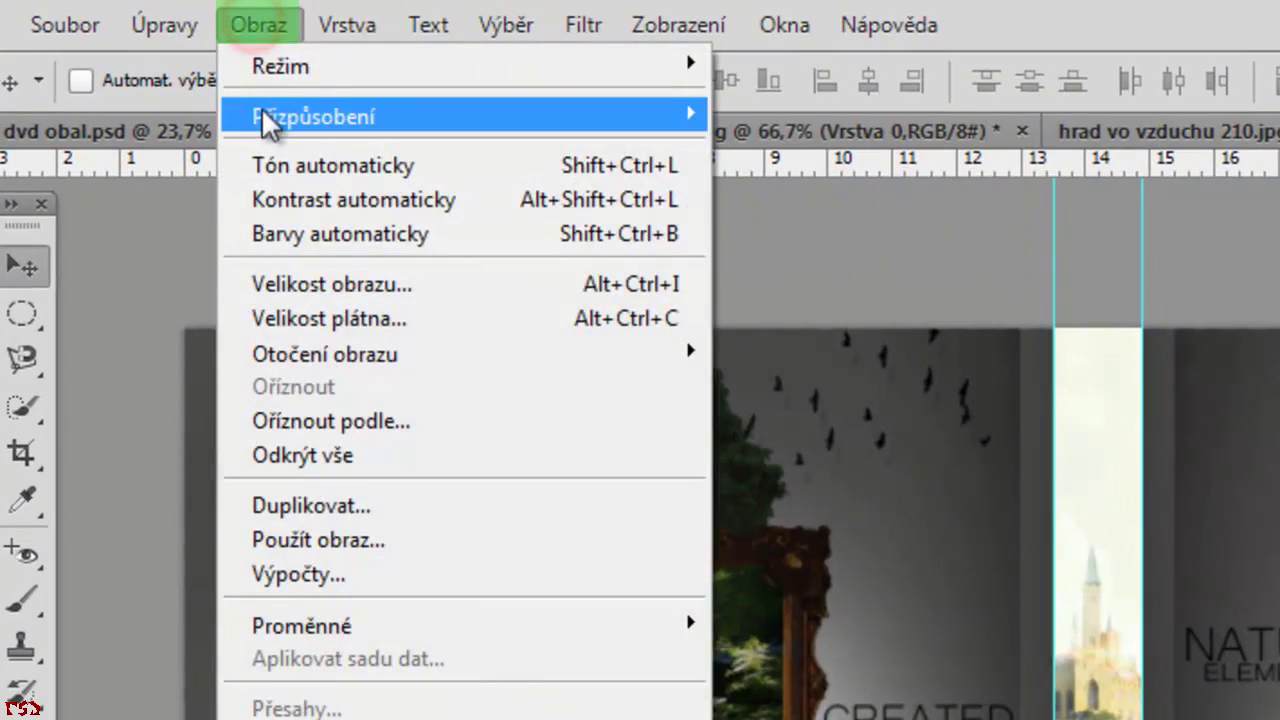
pyautogui.click(875, 267)
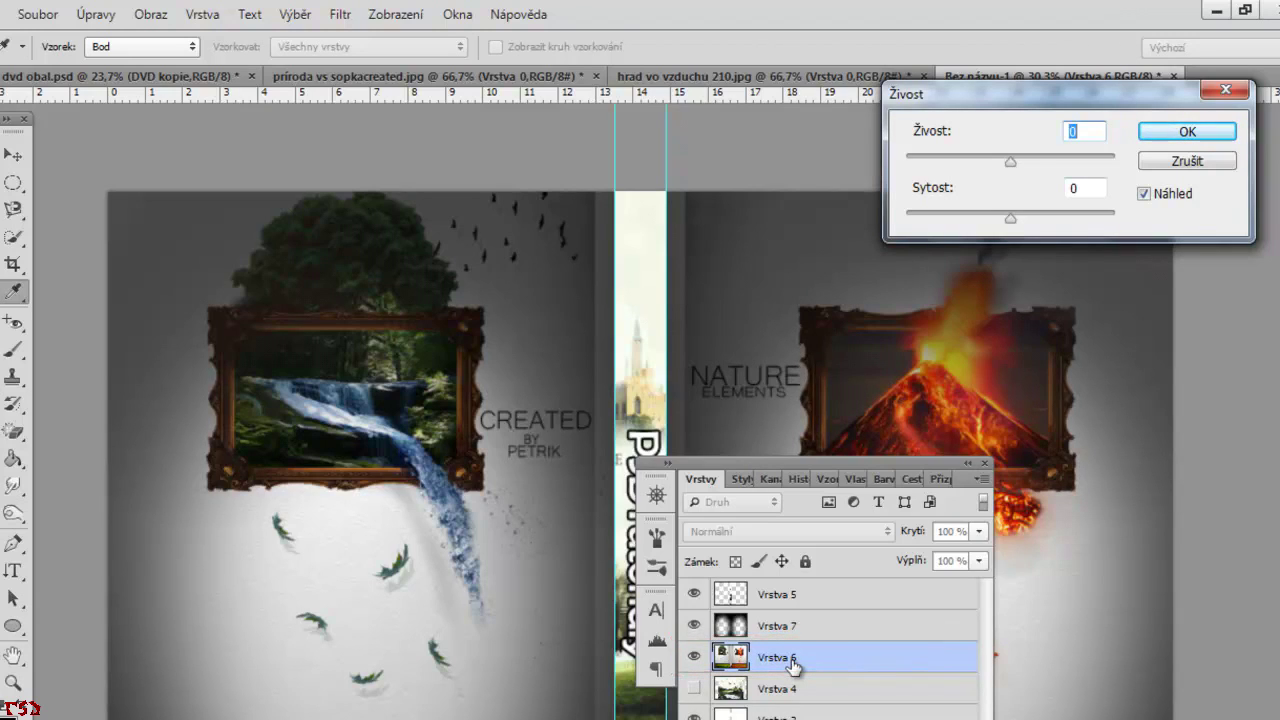
pyautogui.moveTo(1000, 213); pyautogui.dragTo(982, 212)
pyautogui.moveTo(1010, 158); pyautogui.dragTo(1003, 160)
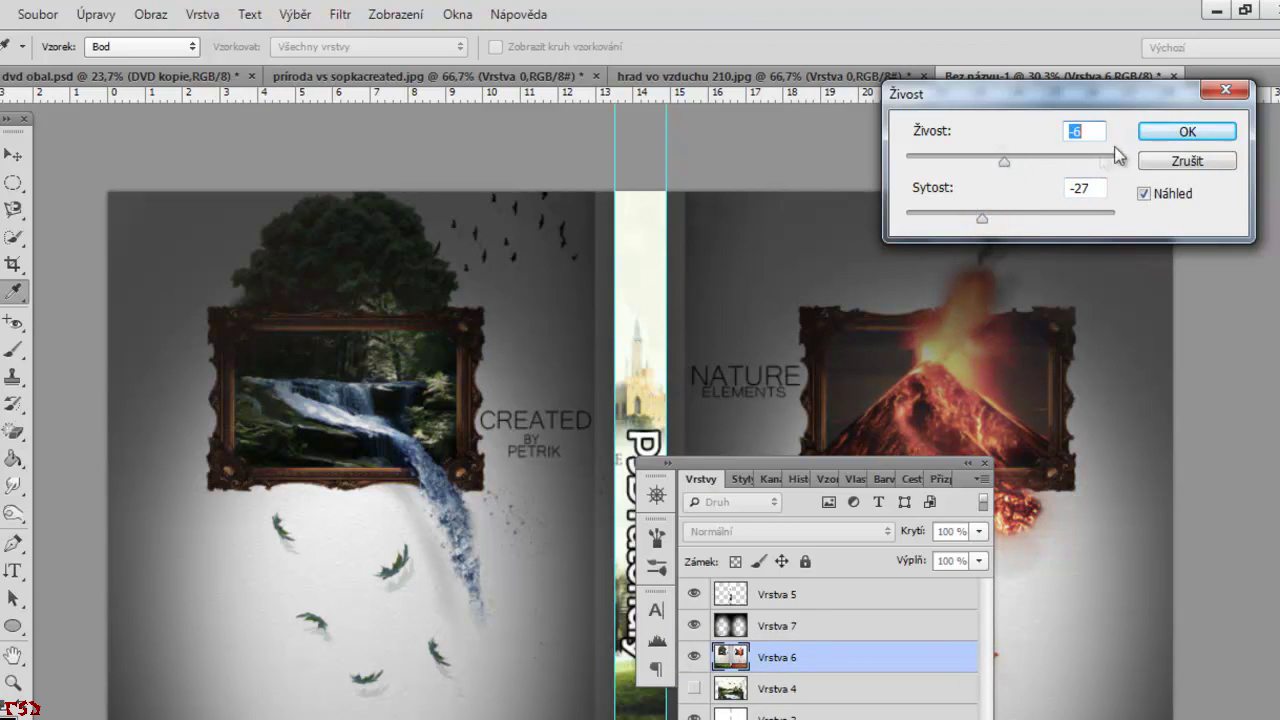
pyautogui.click(1186, 131)
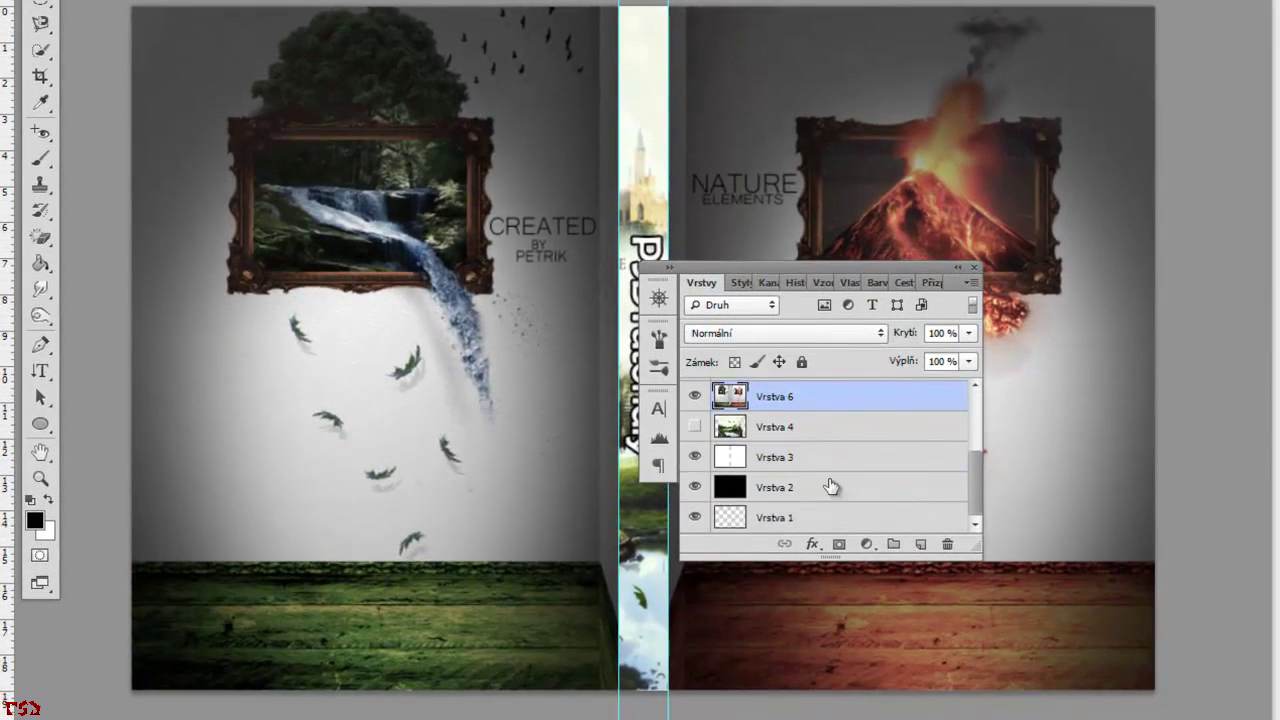
pyautogui.scroll(3, 795, 443)
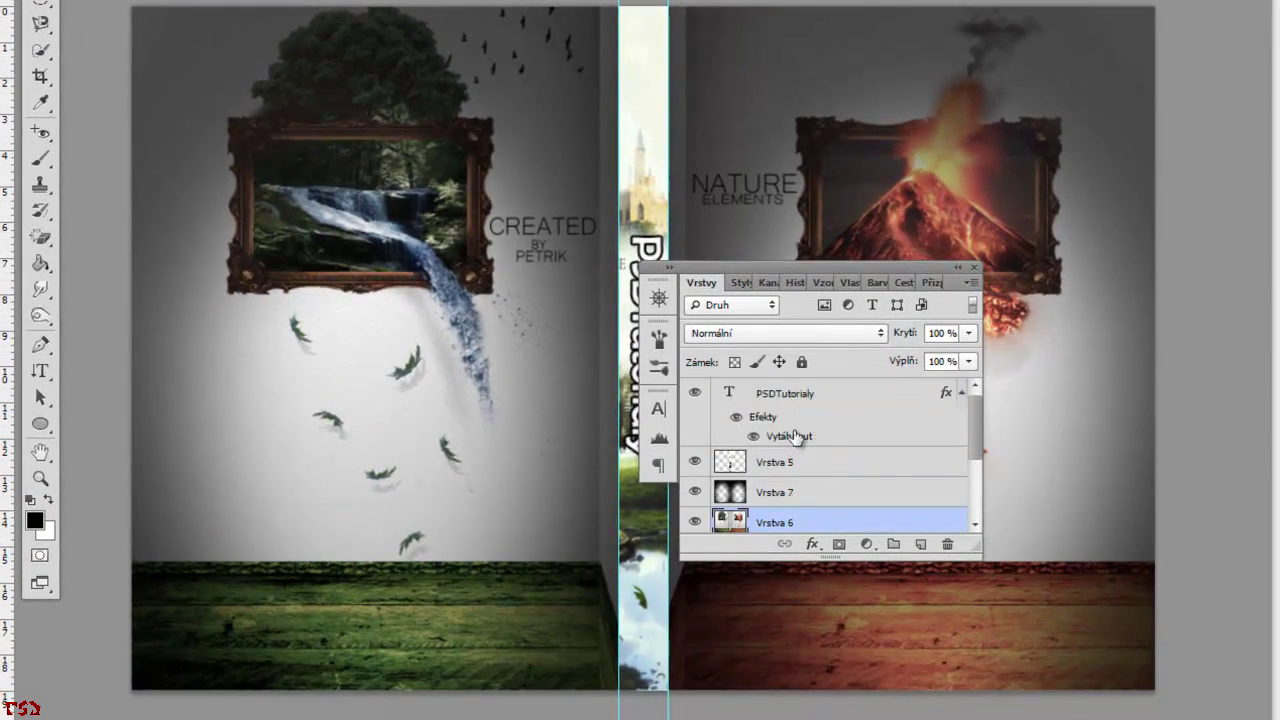
# Add a new layer and rectangle-select the wooden floor strip along the right cover's bottom.
pyautogui.moveTo(732, 270); pyautogui.dragTo(457, 185)
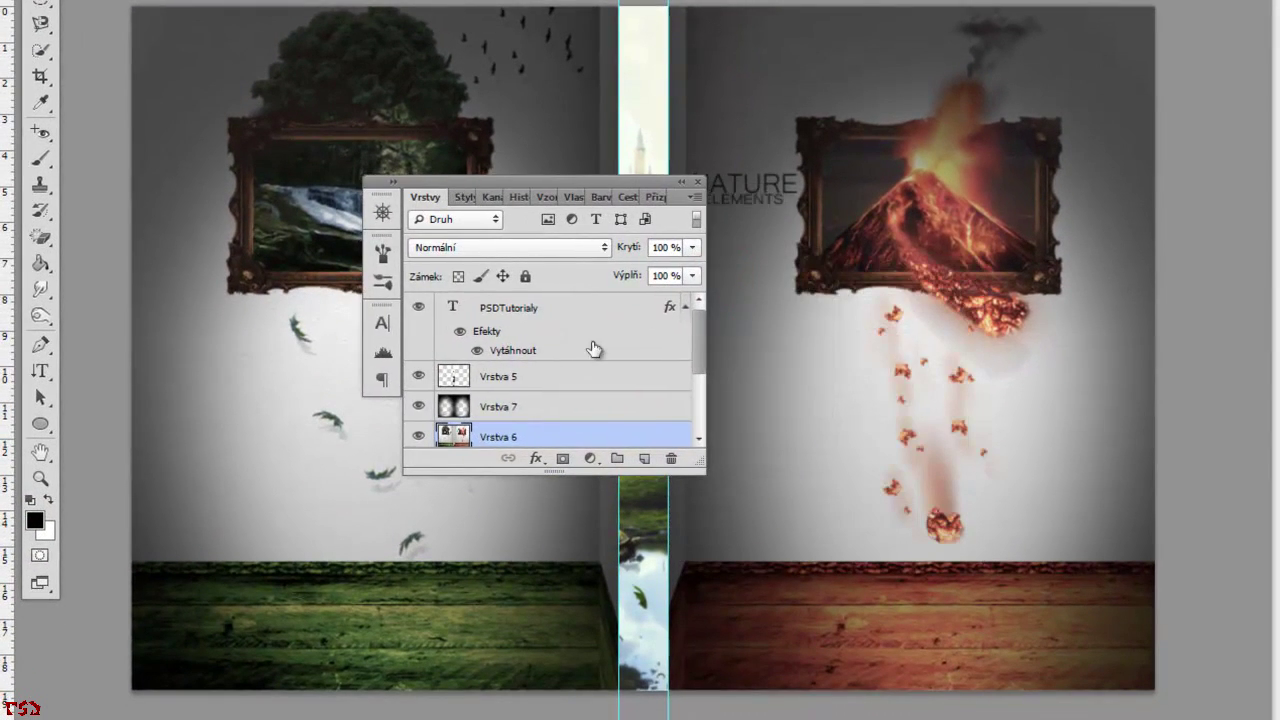
pyautogui.scroll(-3, 615, 398)
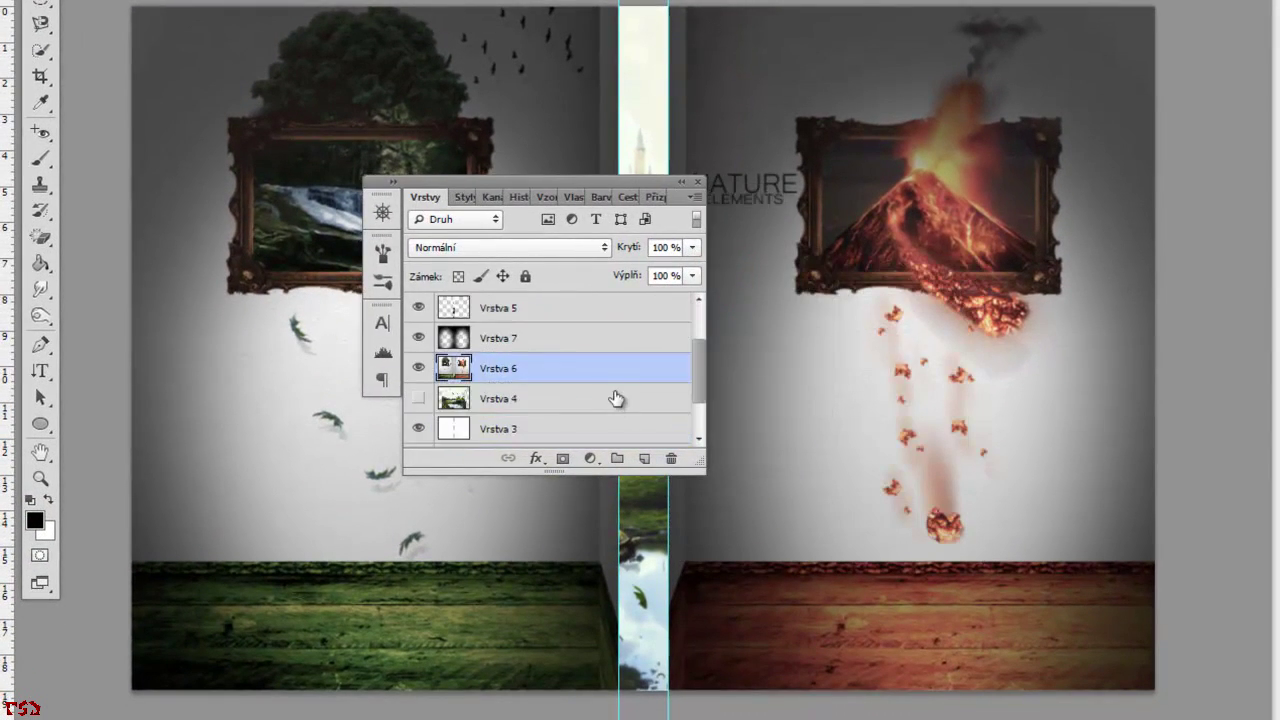
pyautogui.click(643, 458)
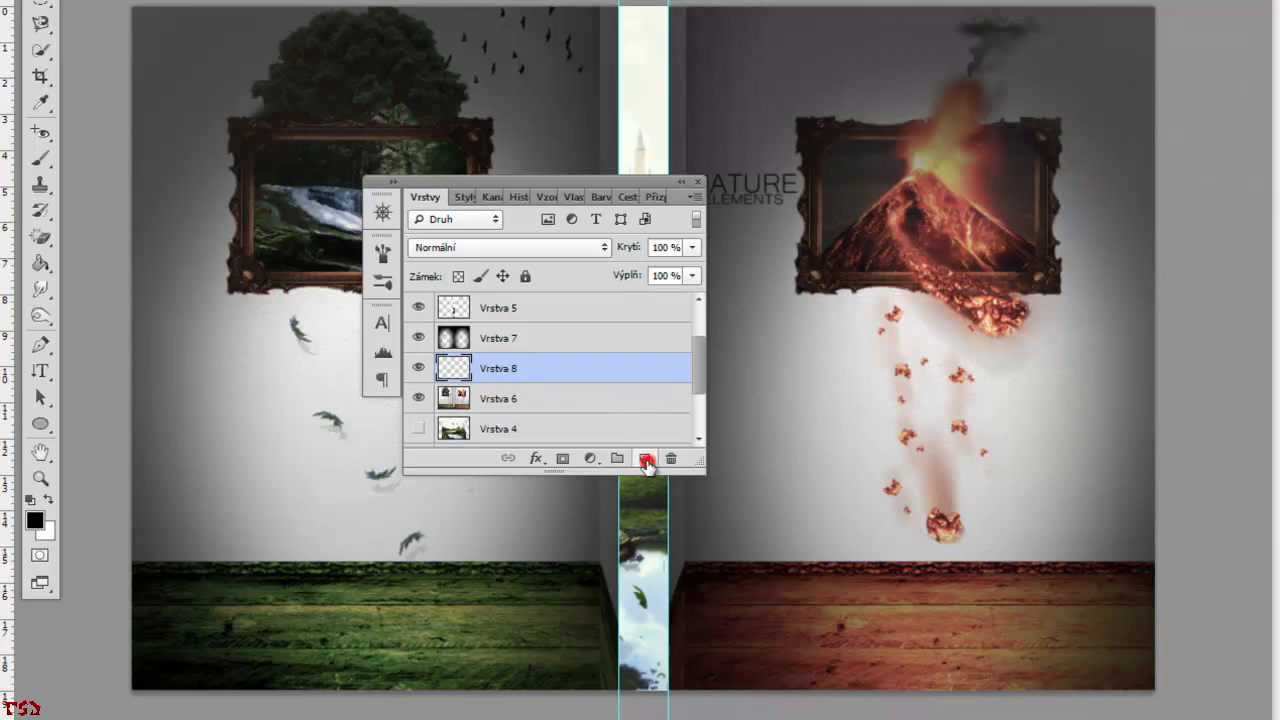
pyautogui.rightClick(42, 18)
pyautogui.click(95, 10)
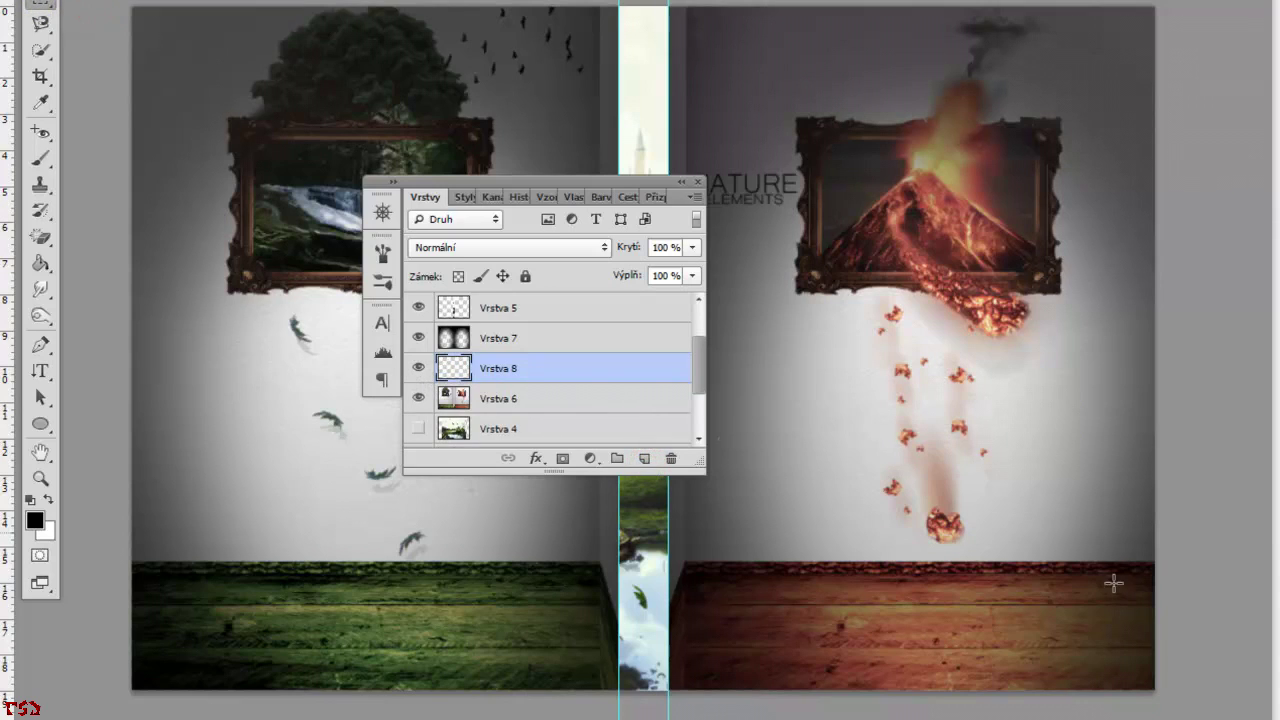
pyautogui.moveTo(1155, 558)
pyautogui.mouseDown()
pyautogui.moveTo(790, 708)
pyautogui.moveTo(676, 712)
pyautogui.mouseUp()
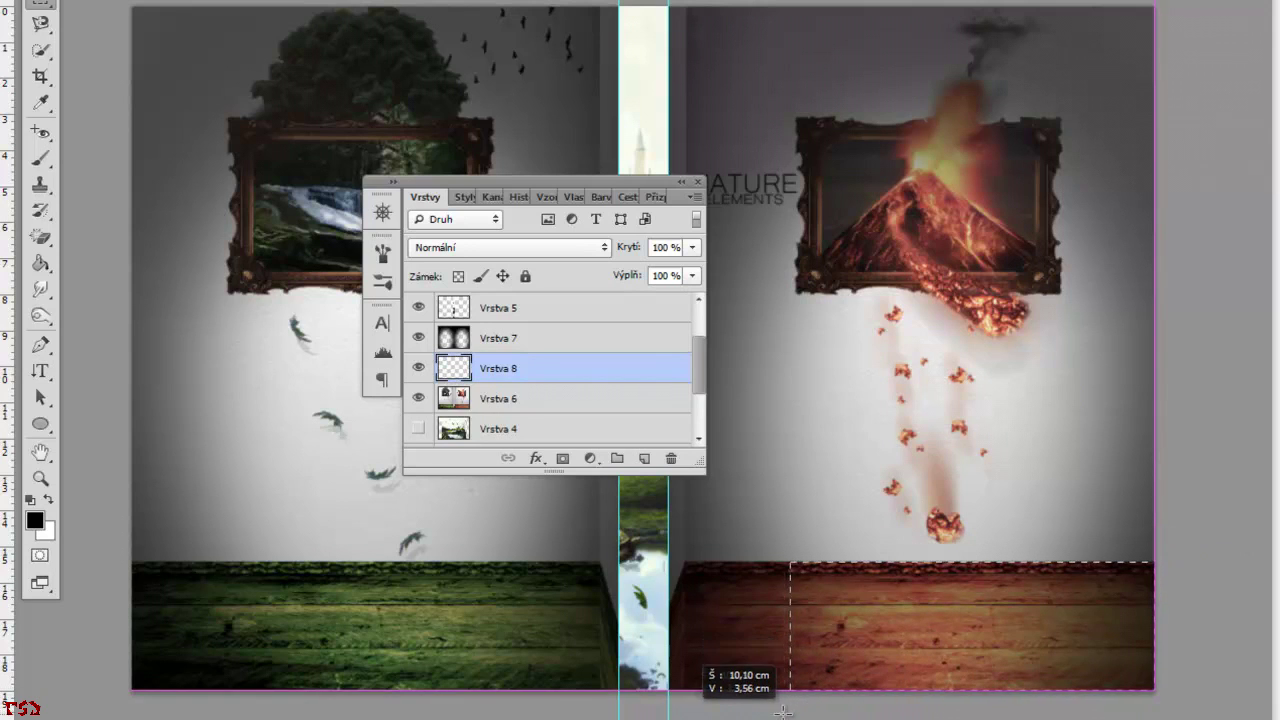
pyautogui.moveTo(676, 712); pyautogui.dragTo(662, 712)
# Fill the floor selection black, deselect, and set the layer to 55% opacity.
pyautogui.press('g')
pyautogui.click(728, 677)
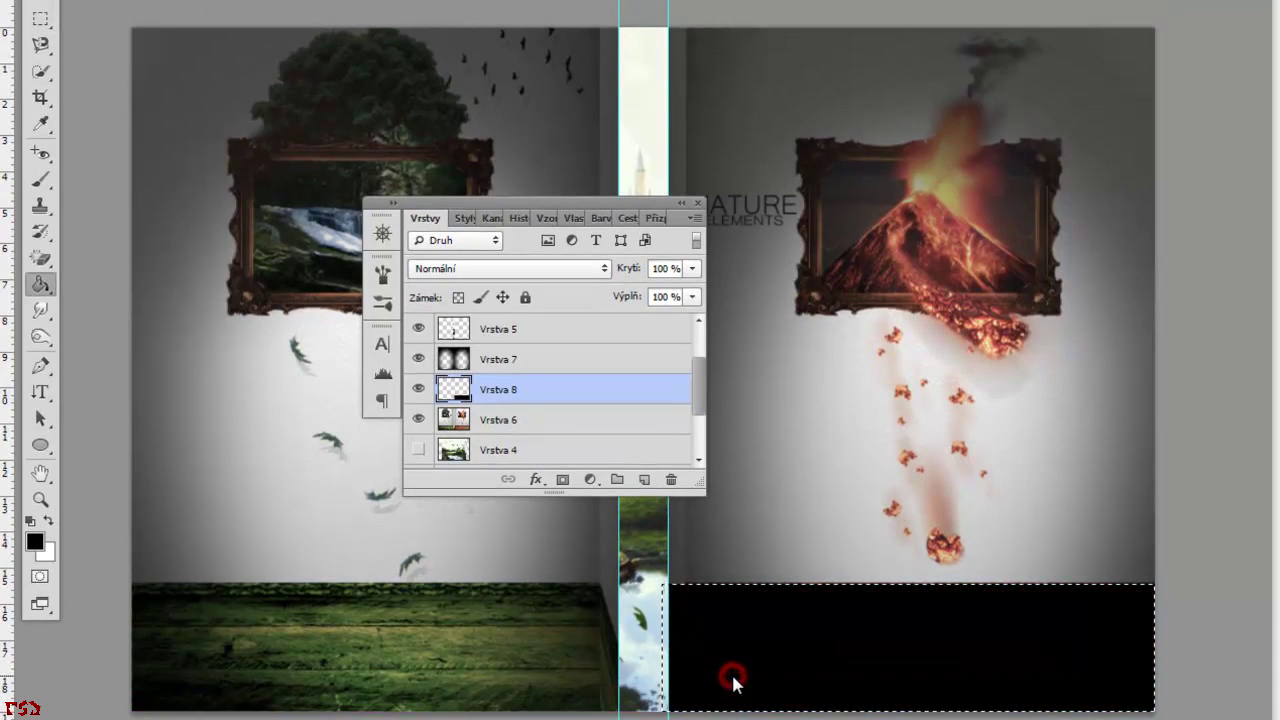
pyautogui.hotkey('ctrl', 'd')
pyautogui.press('v')
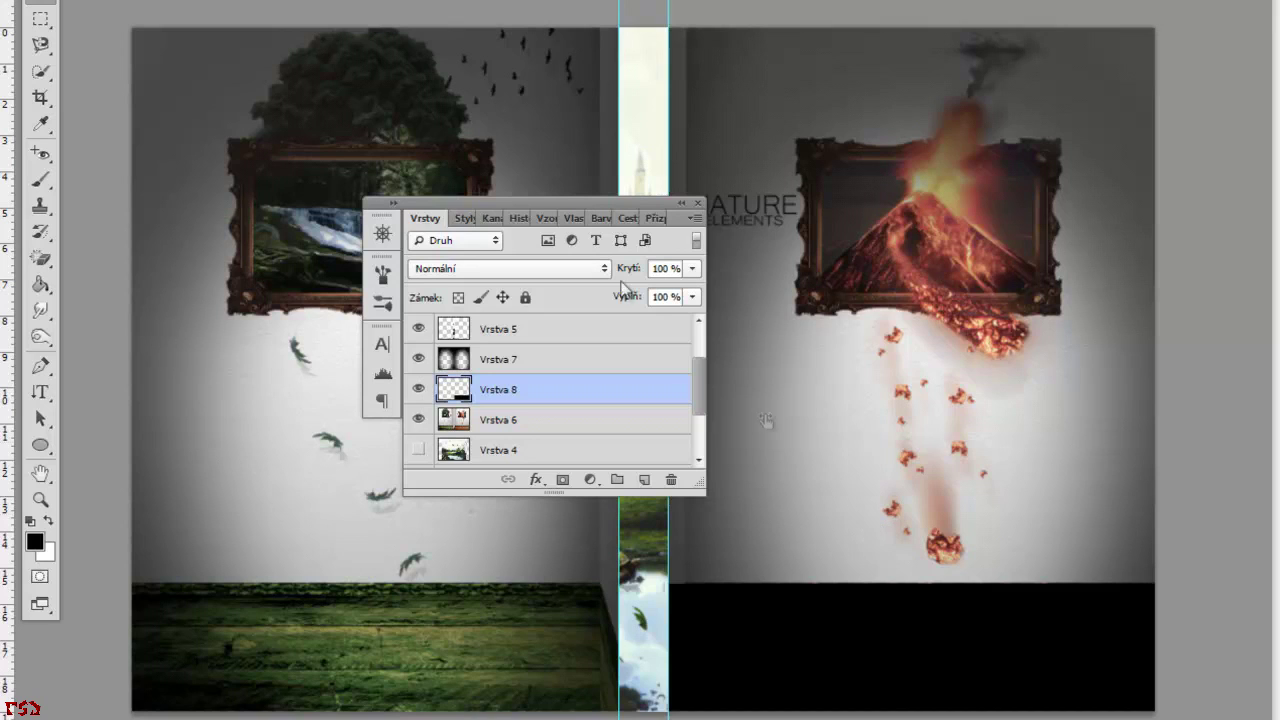
pyautogui.moveTo(628, 268)
pyautogui.mouseDown()
pyautogui.moveTo(553, 286)
pyautogui.moveTo(567, 290)
pyautogui.mouseUp()
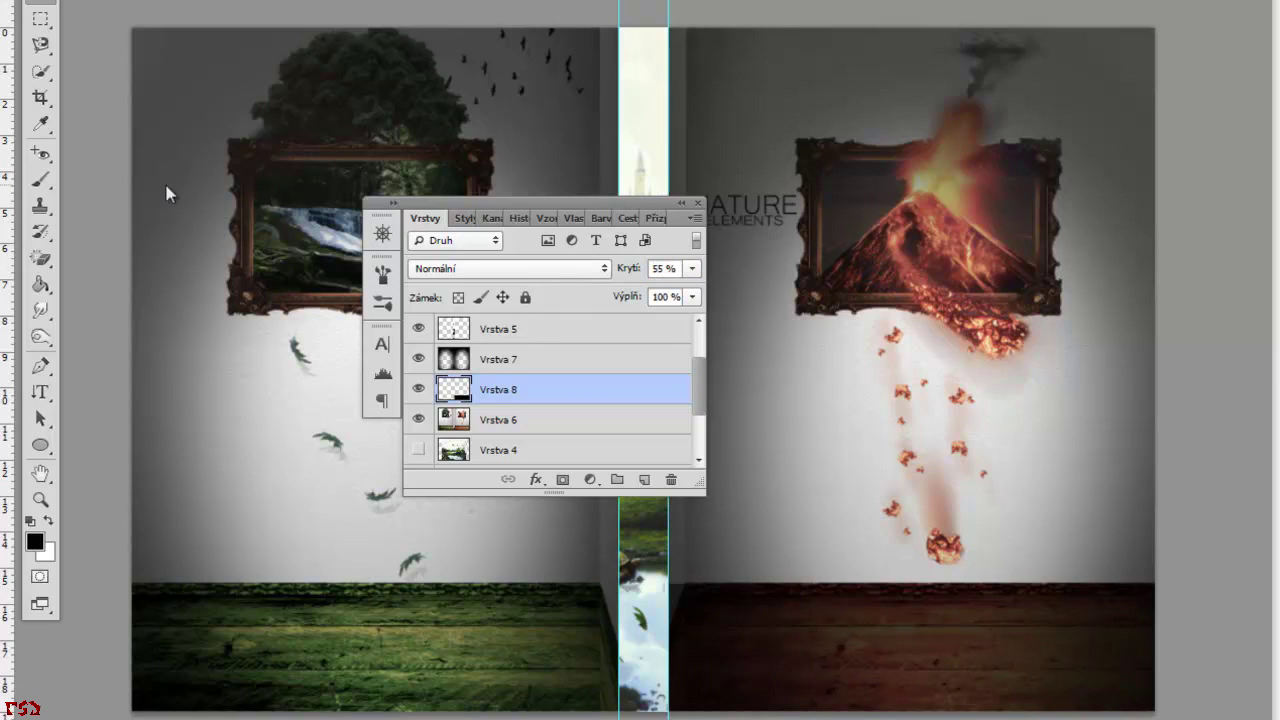
# Type white 'PSDTutorialy' text on the dark floor of the right cover.
pyautogui.click(44, 393)
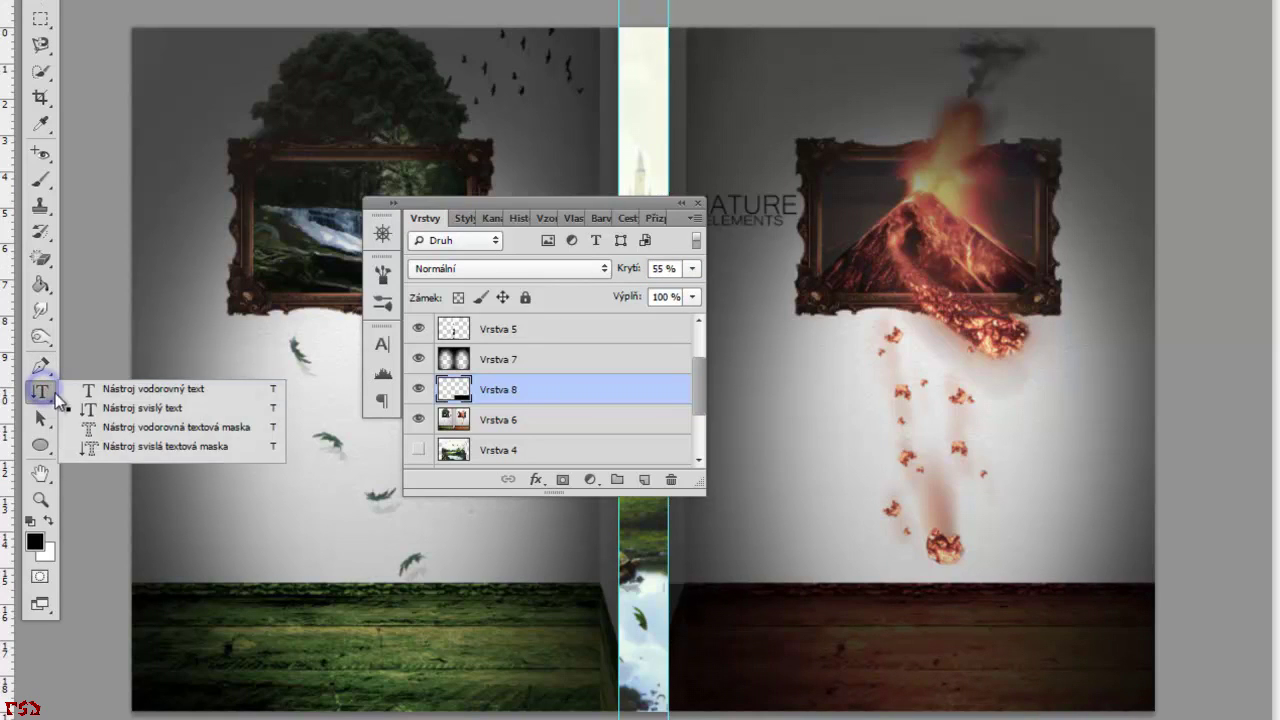
pyautogui.click(105, 390)
pyautogui.press('x')
pyautogui.click(737, 662)
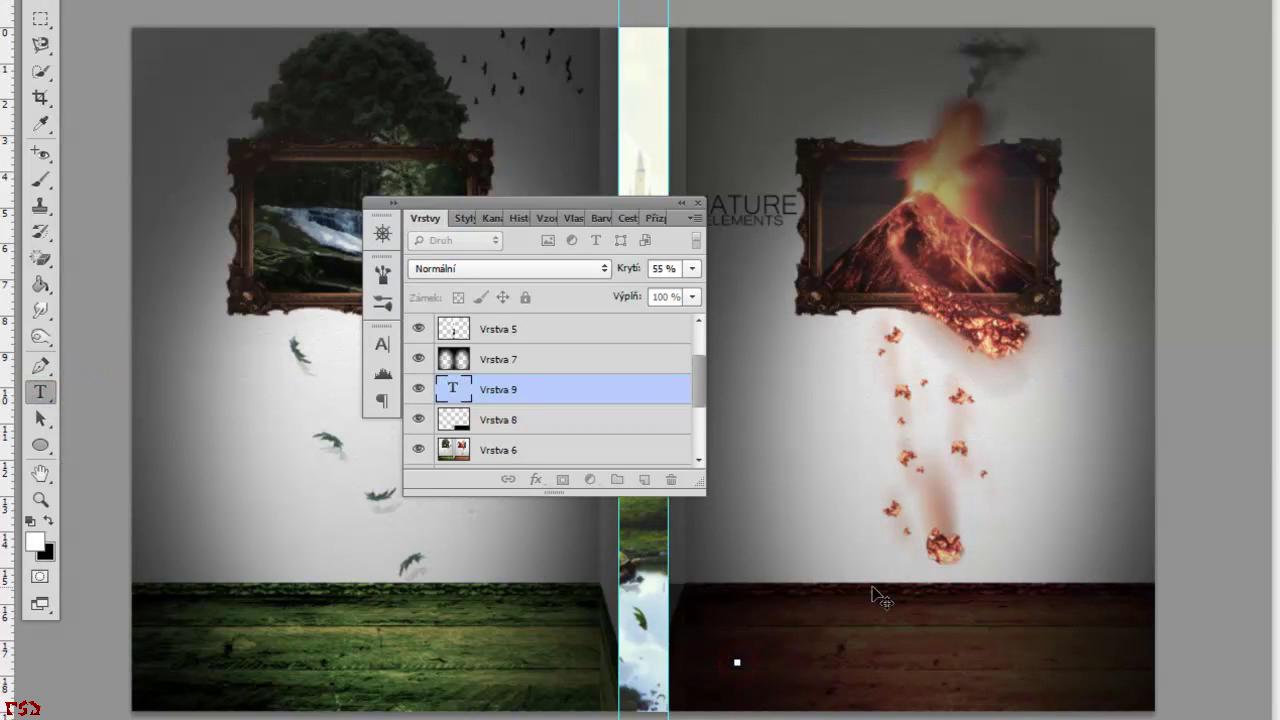
pyautogui.write('PSD')
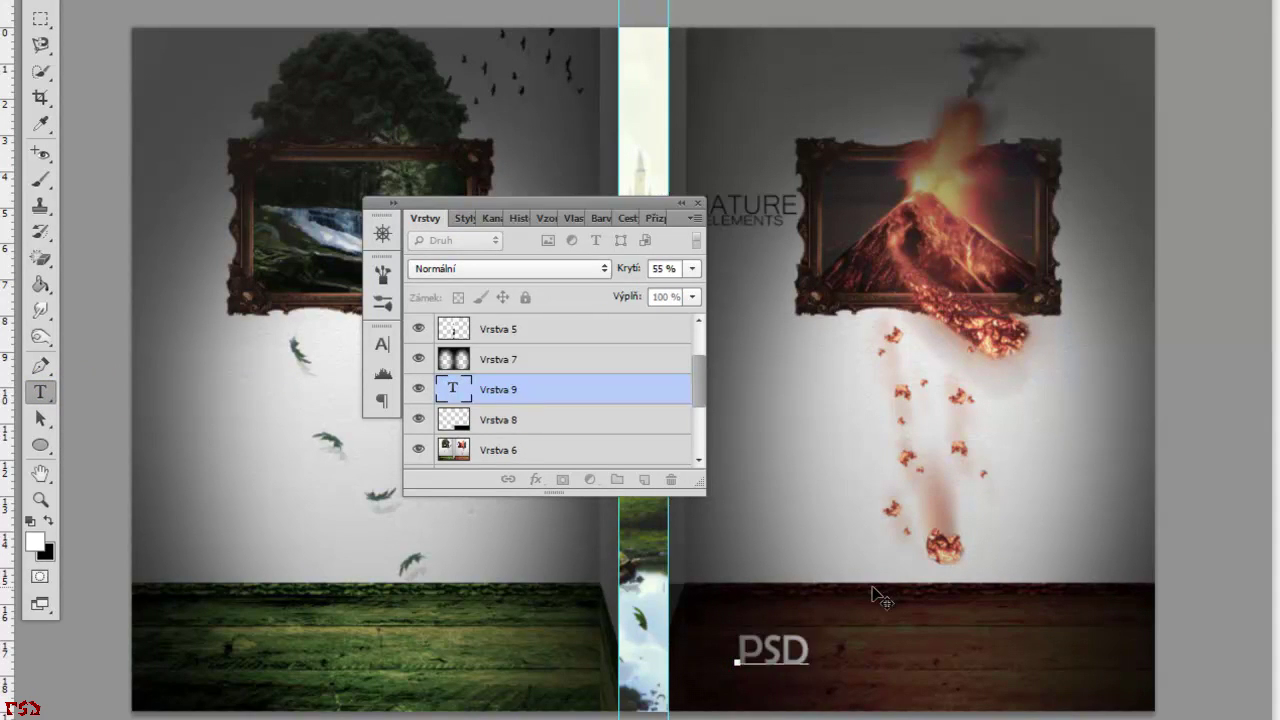
pyautogui.write('Tutorialy')
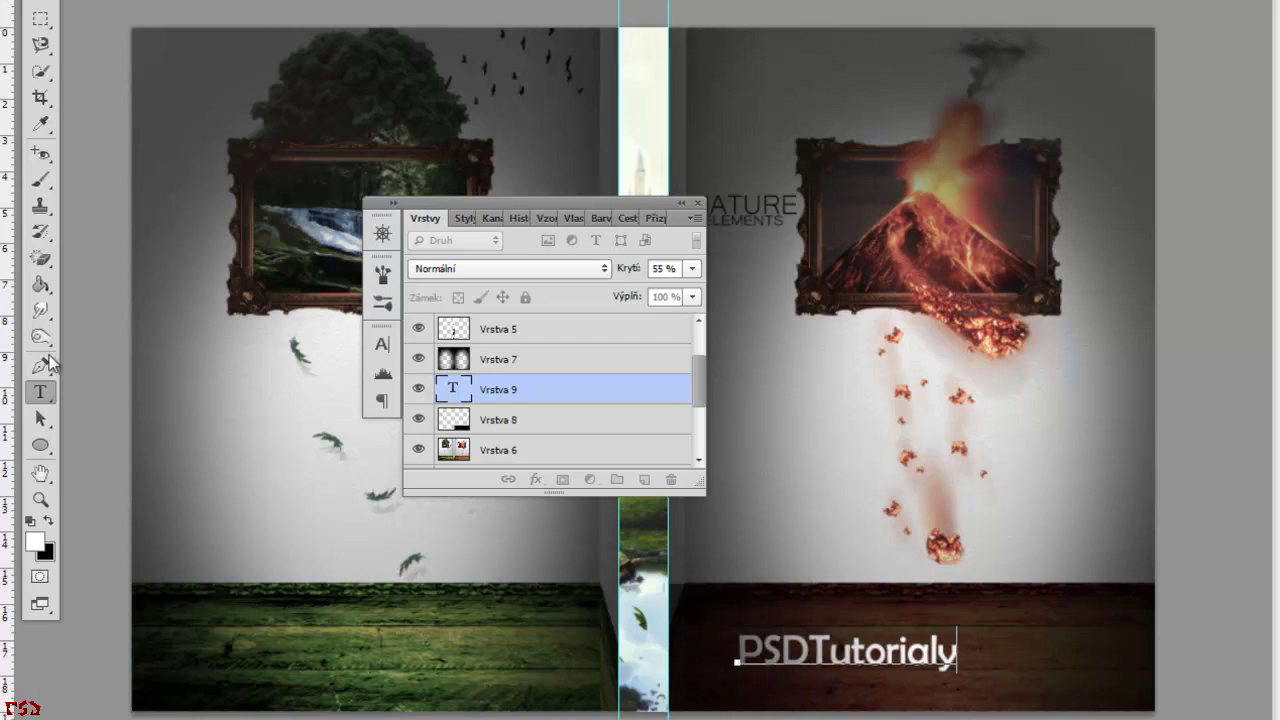
pyautogui.click(45, 5)
# Move Vrstva 7 below Vrstva 8, enlarge the Layers panel, and nudge PSDTutorialy left and up.
pyautogui.click(548, 362)
pyautogui.moveTo(548, 362); pyautogui.dragTo(543, 420)
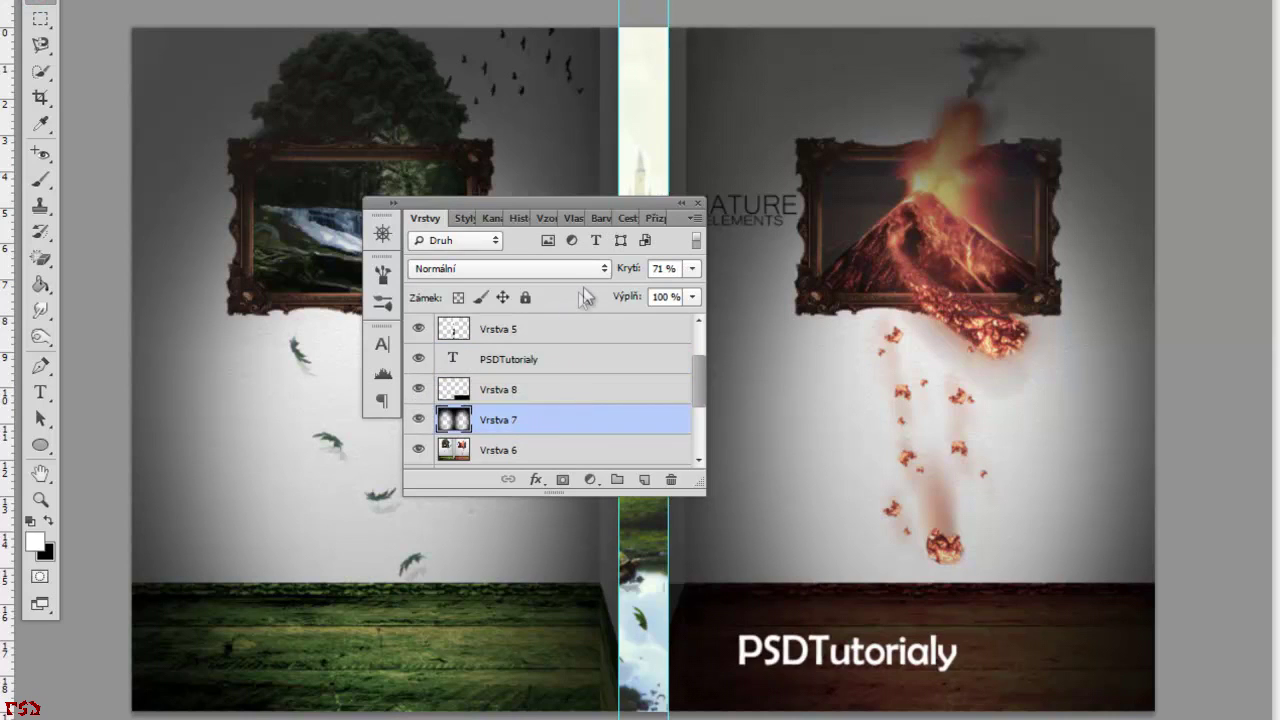
pyautogui.click(518, 360)
pyautogui.scroll(1, 540, 400)
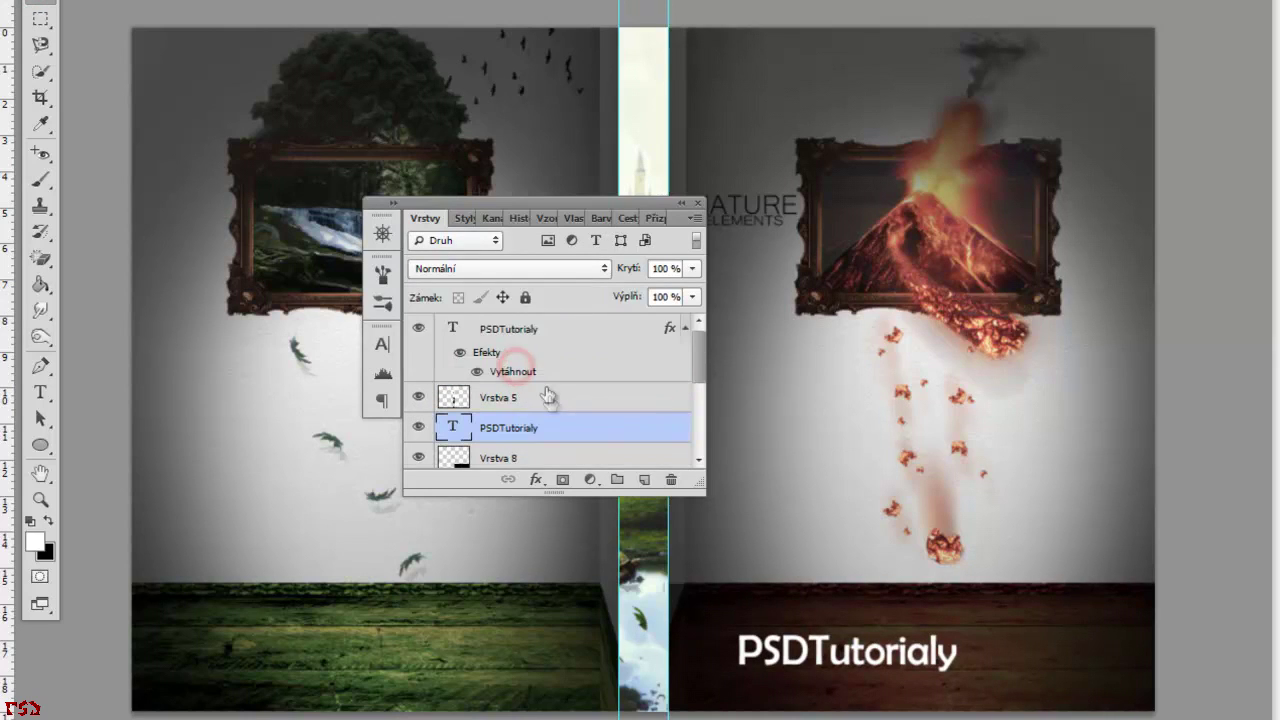
pyautogui.moveTo(538, 490); pyautogui.dragTo(540, 580)
pyautogui.moveTo(528, 204)
pyautogui.mouseDown()
pyautogui.moveTo(404, 80)
pyautogui.moveTo(405, 142)
pyautogui.mouseUp()
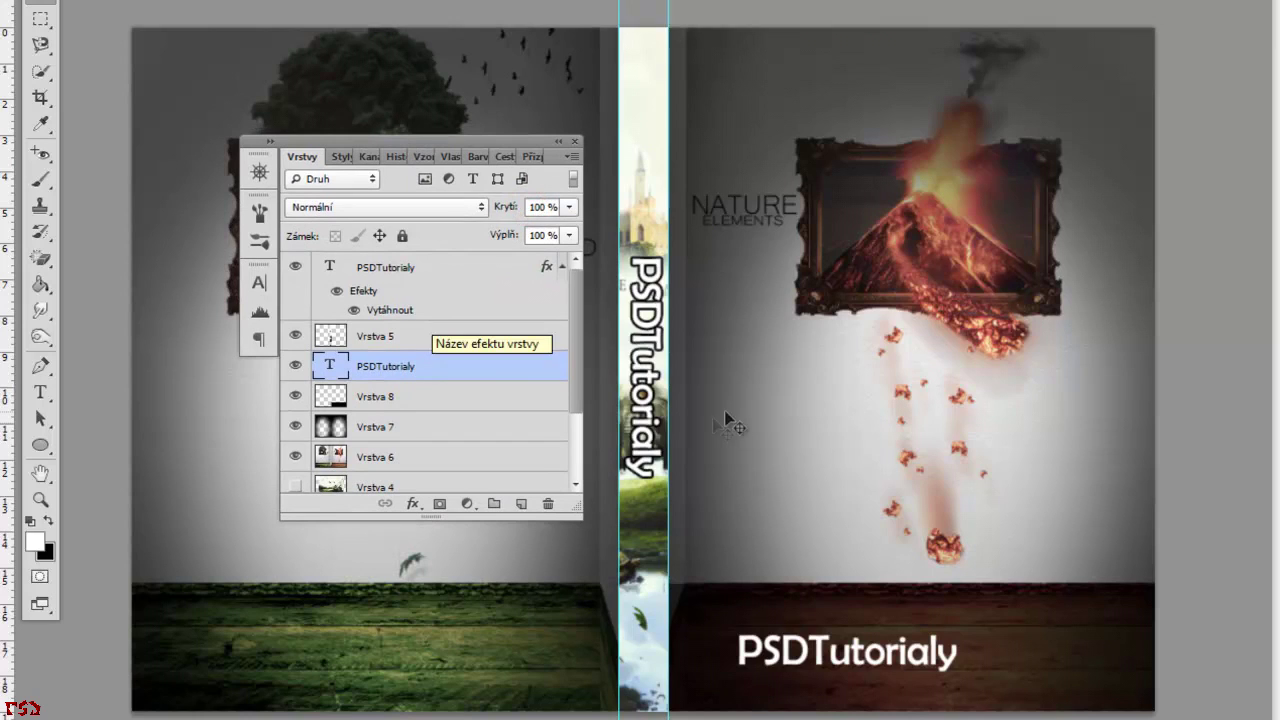
pyautogui.moveTo(882, 650); pyautogui.dragTo(868, 645)
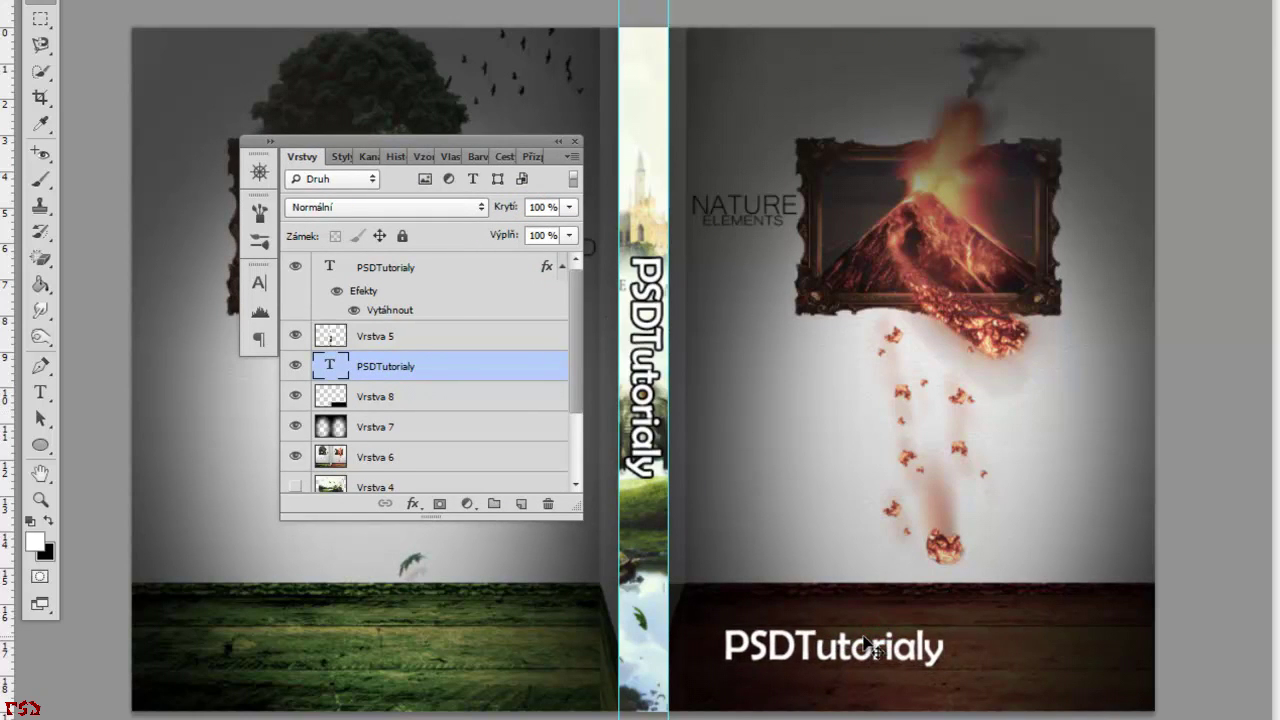
# Scale the PSDTutorialy text across most of the dark strip and nudge it up-right.
pyautogui.hotkey('ctrl', 't')
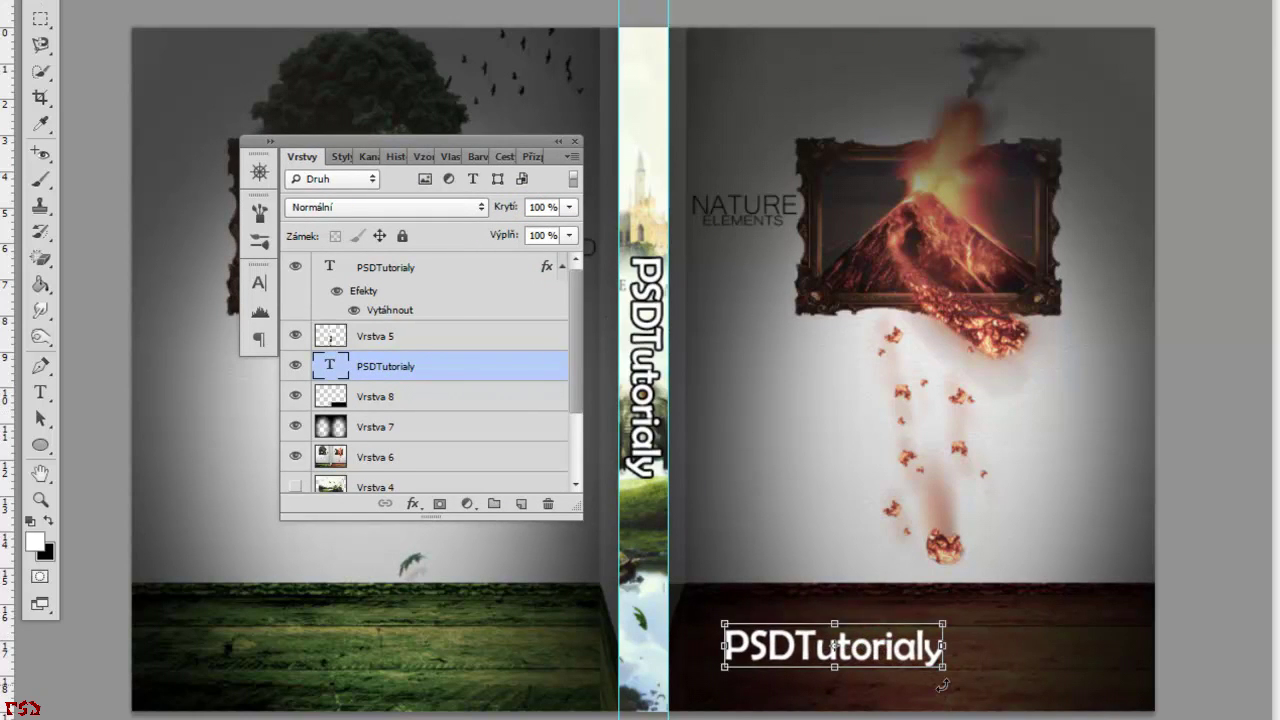
pyautogui.moveTo(944, 667); pyautogui.dragTo(1088, 712)
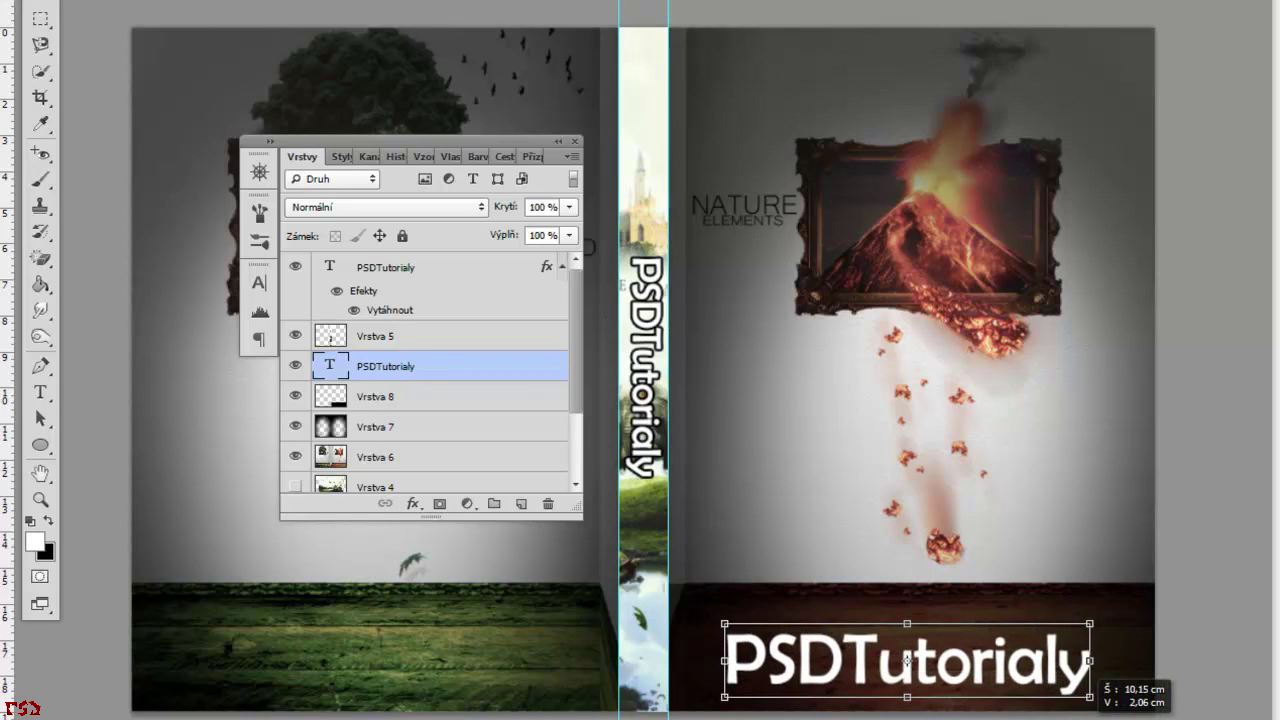
pyautogui.press('Return')
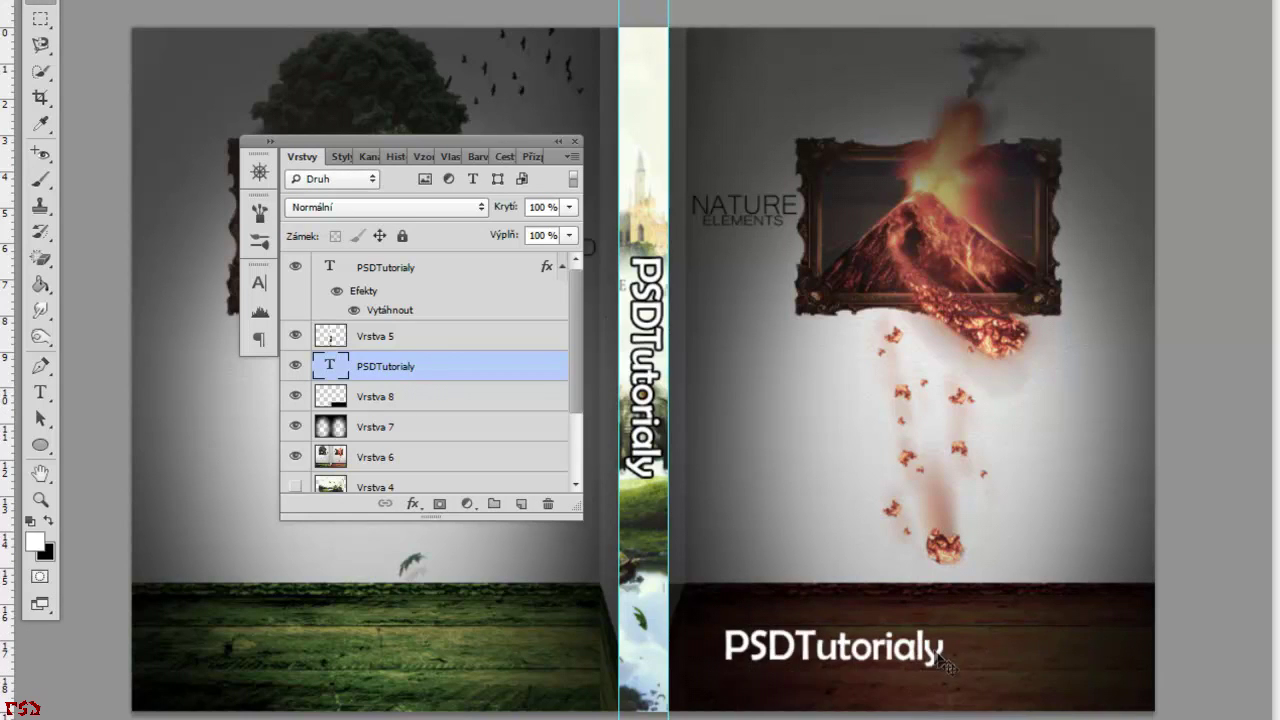
pyautogui.hotkey('ctrl', 't')
pyautogui.moveTo(944, 667); pyautogui.dragTo(1109, 700)
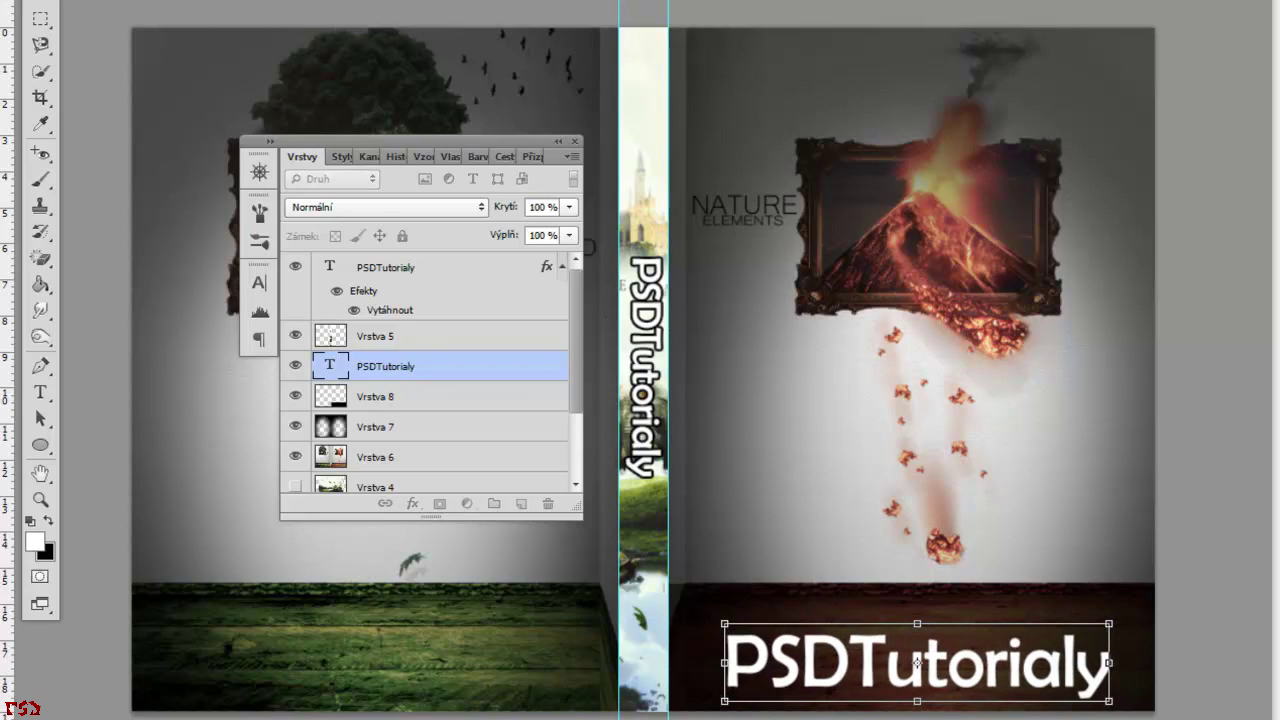
pyautogui.press('Return')
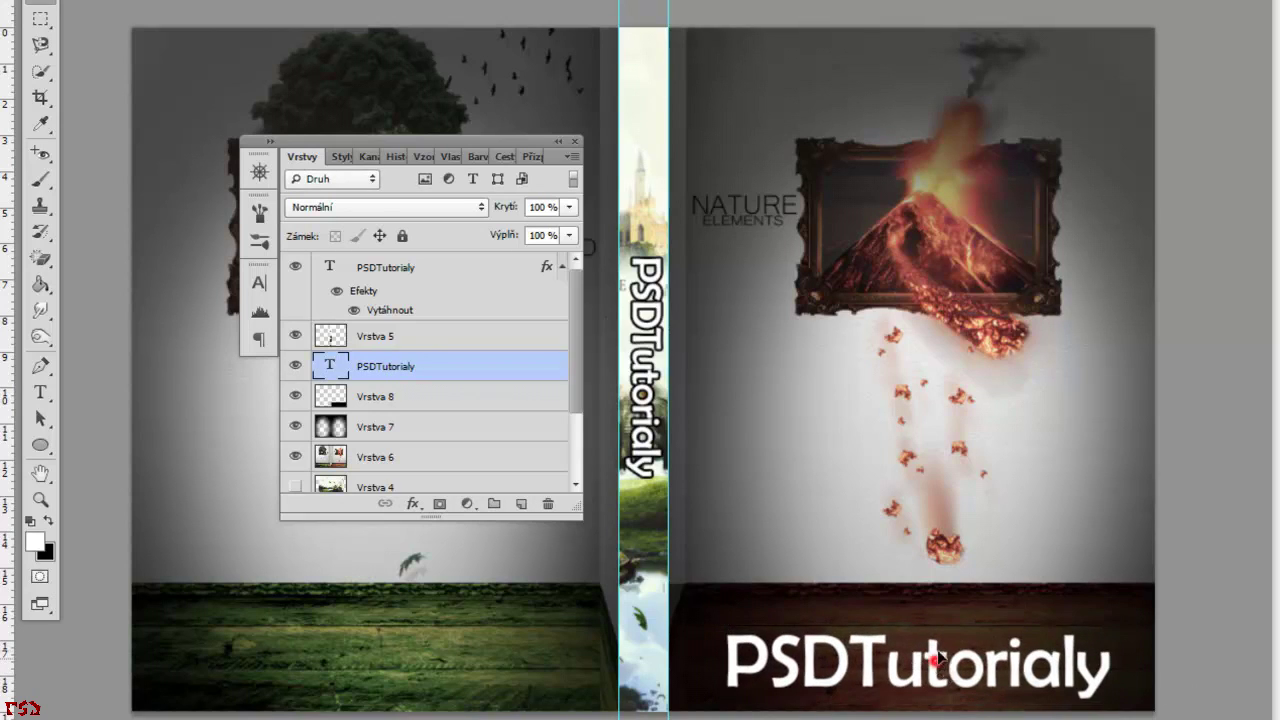
pyautogui.moveTo(940, 672); pyautogui.dragTo(947, 662)
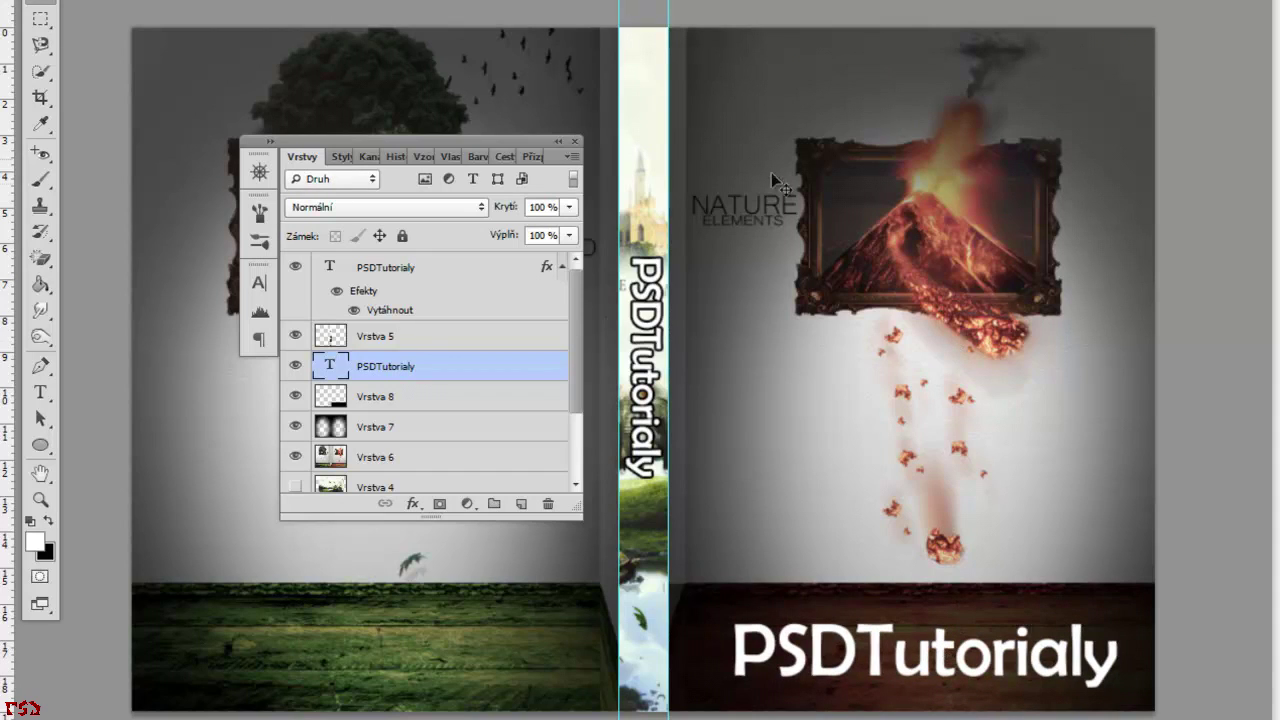
pyautogui.press('t')
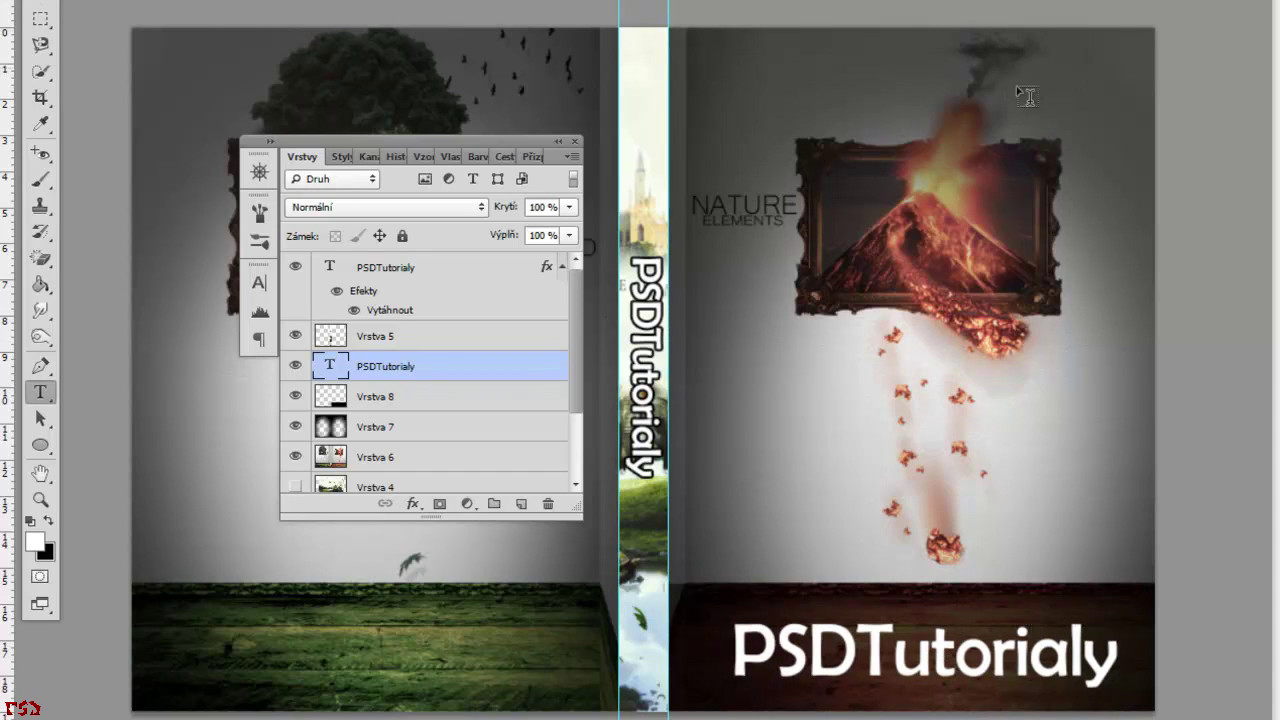
# Add an enlarged white '8' rotated diagonally near the right cover's top-right corner.
pyautogui.click(1005, 92)
pyautogui.write('8')
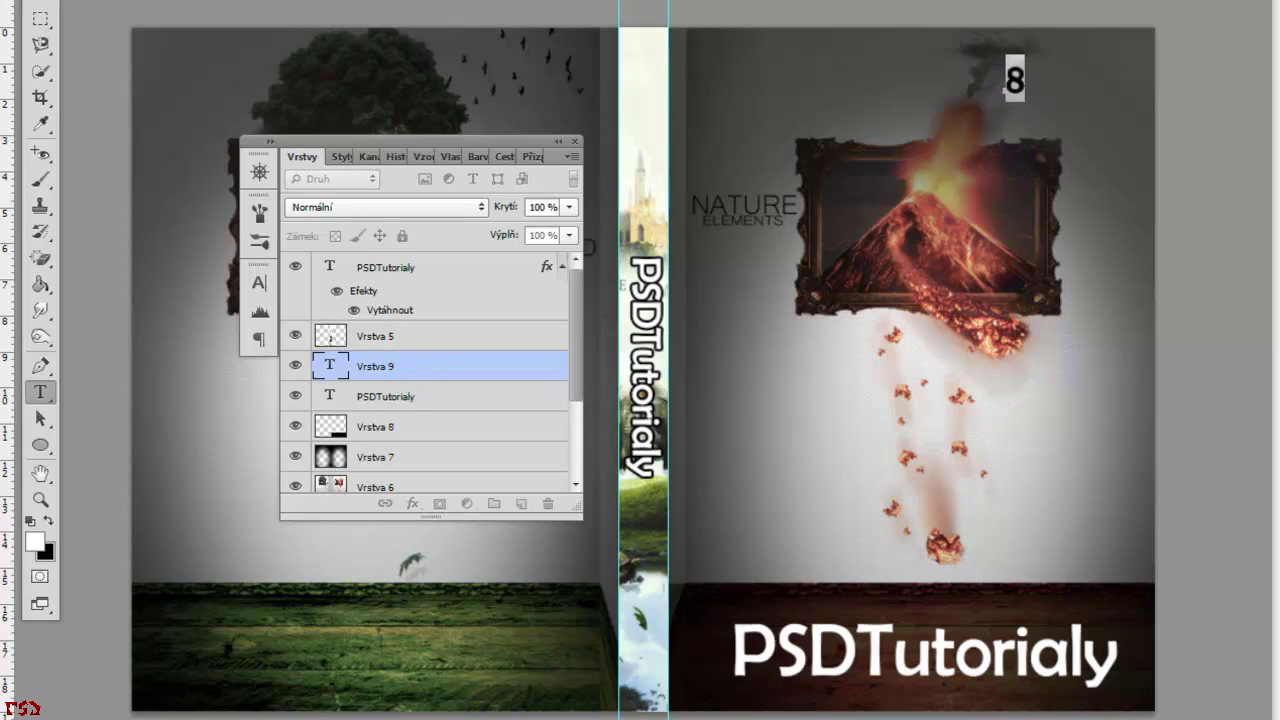
pyautogui.hotkey('ctrl', 'shift', '.')
pyautogui.hotkey('ctrl', 'shift', '.')
pyautogui.hotkey('ctrl', 'shift', '.')
pyautogui.hotkey('ctrl', 'shift', '.')
pyautogui.hotkey('ctrl', 'shift', '.')
pyautogui.hotkey('ctrl', 'shift', '.')
pyautogui.hotkey('ctrl', 'shift', '.')
pyautogui.click(56, 2)
pyautogui.moveTo(1011, 152); pyautogui.dragTo(1056, 186)
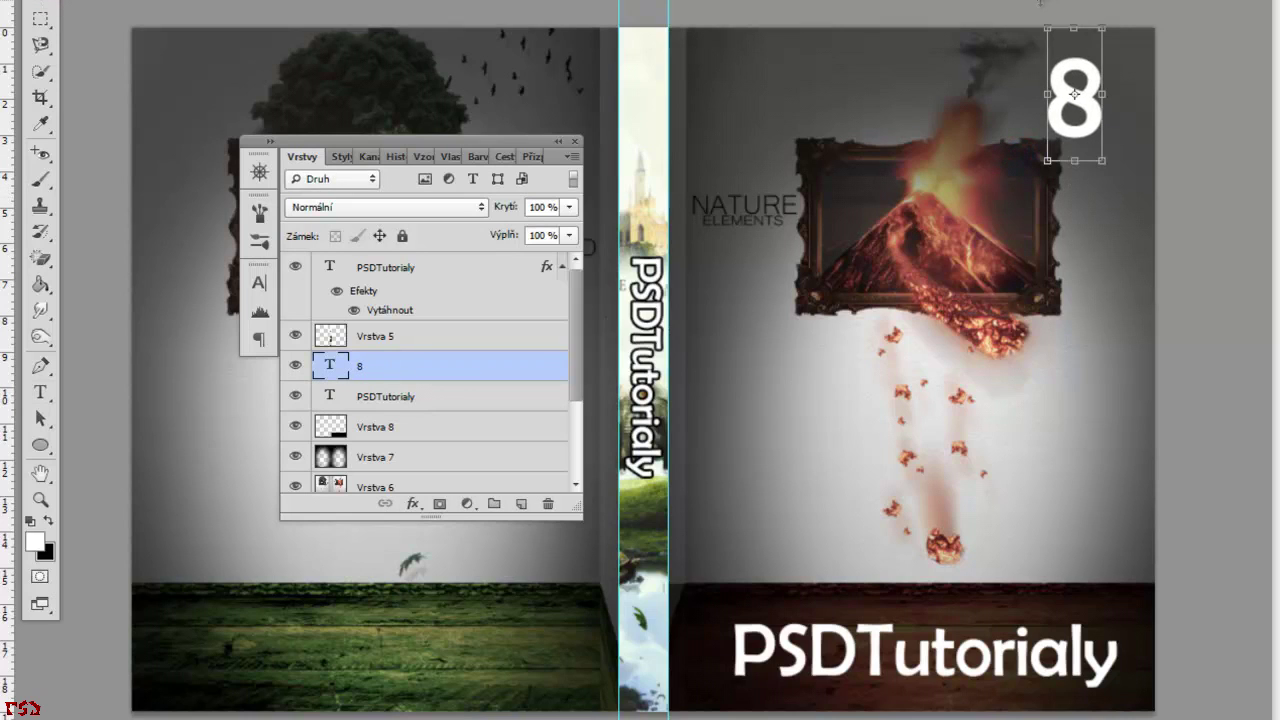
pyautogui.moveTo(1073, 4)
pyautogui.mouseDown()
pyautogui.moveTo(1122, 16)
pyautogui.moveTo(1152, 50)
pyautogui.mouseUp()
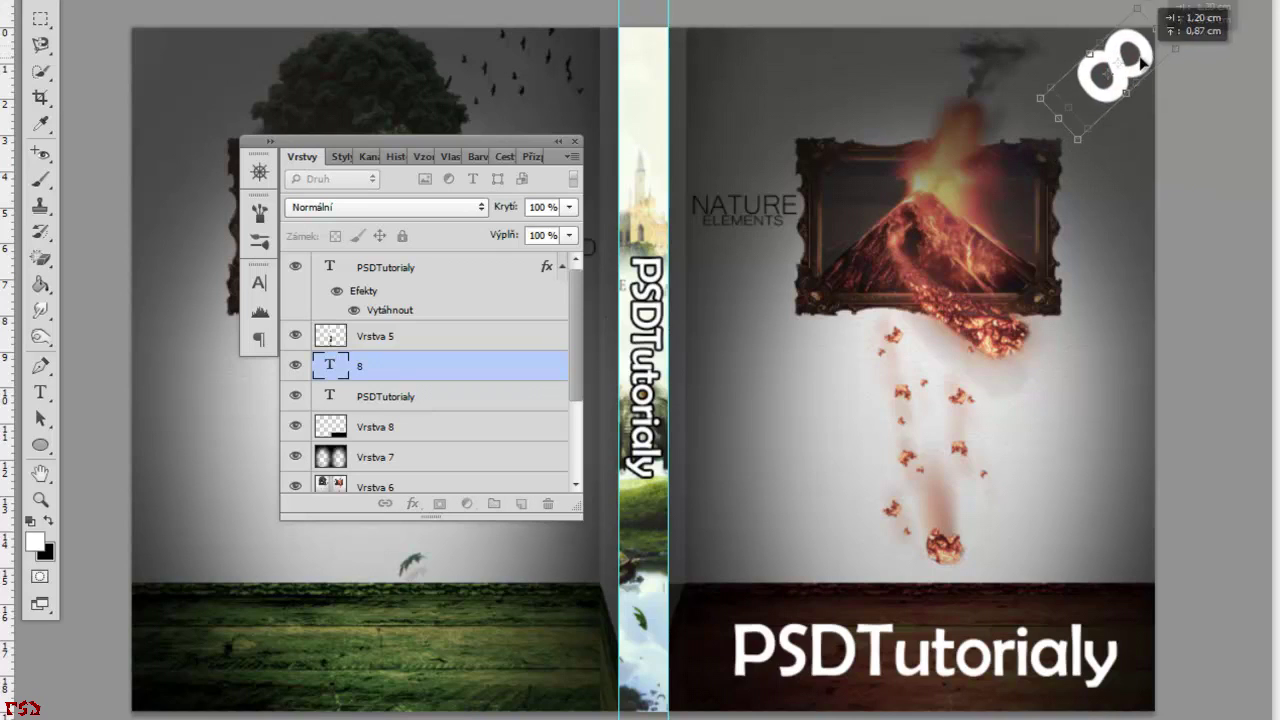
pyautogui.moveTo(1152, 50)
pyautogui.mouseDown()
pyautogui.moveTo(1122, 57)
pyautogui.moveTo(1134, 50)
pyautogui.mouseUp()
pyautogui.press('Return')
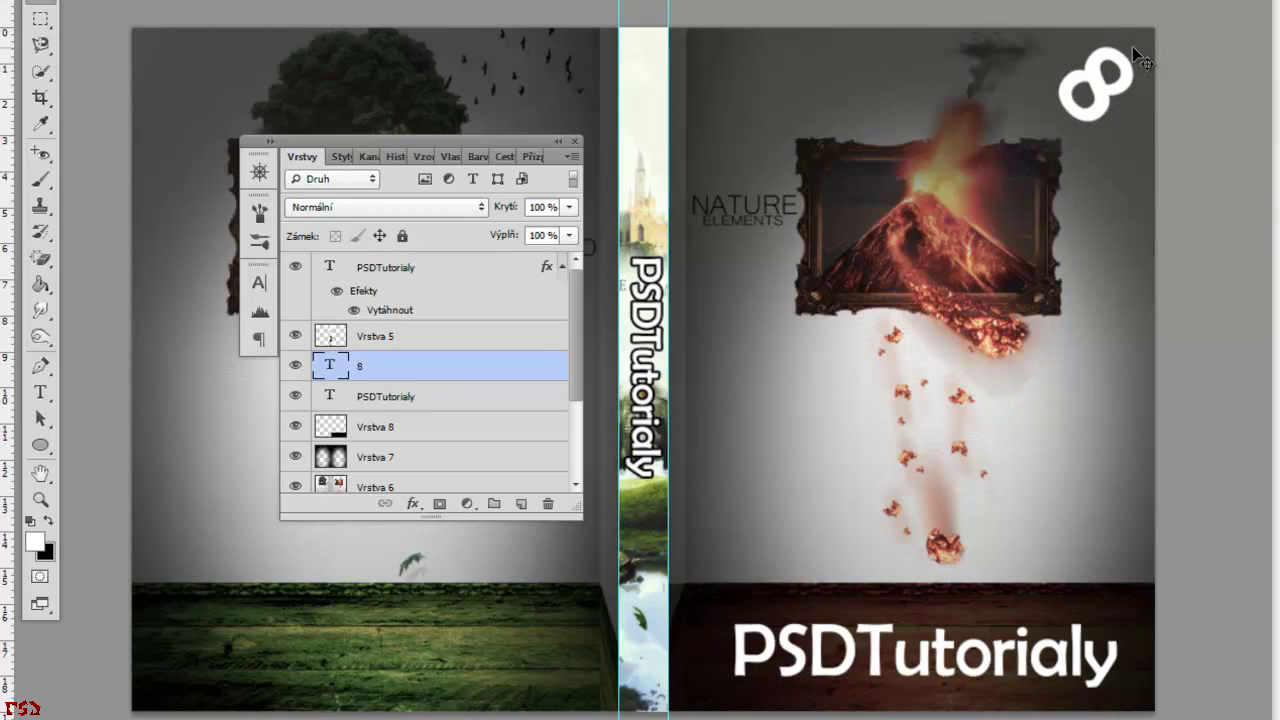
# Duplicate the tilted 8 and place the copy lower-left of the original.
pyautogui.hotkey('ctrl', 'j')
pyautogui.moveTo(1132, 46)
pyautogui.mouseDown()
pyautogui.moveTo(1101, 59)
pyautogui.moveTo(1052, 120)
pyautogui.mouseUp()
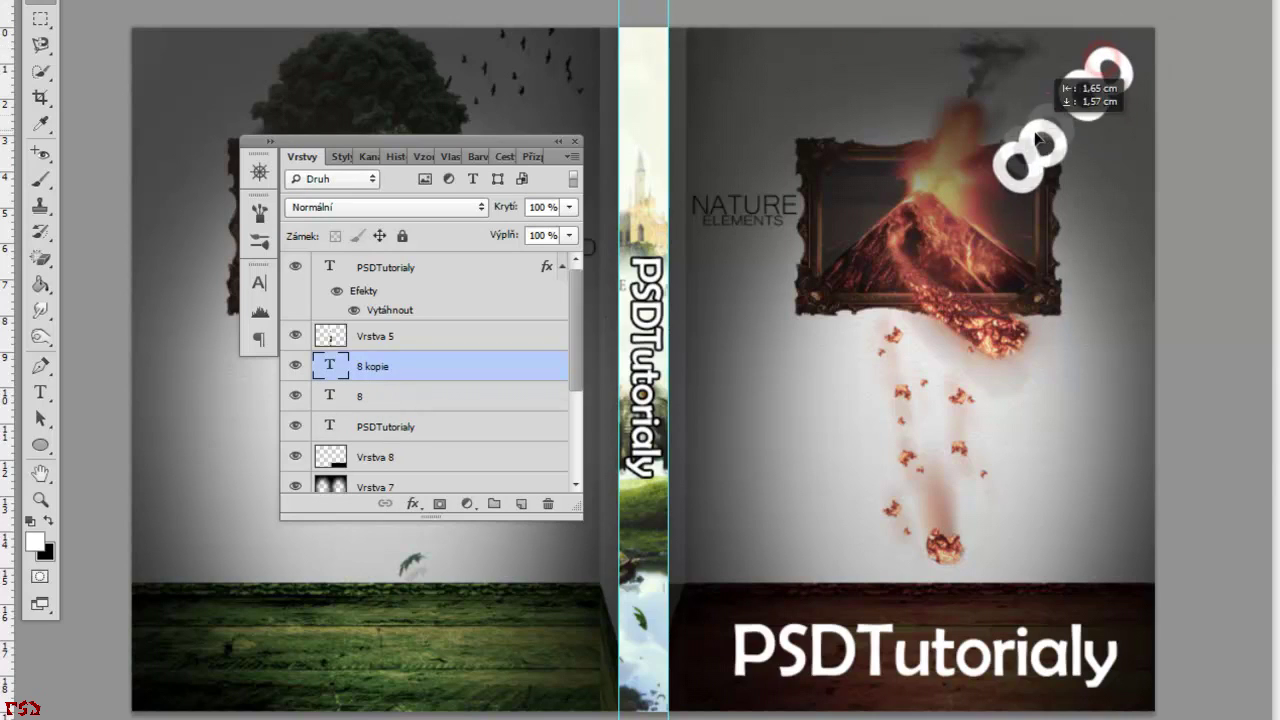
pyautogui.press('t')
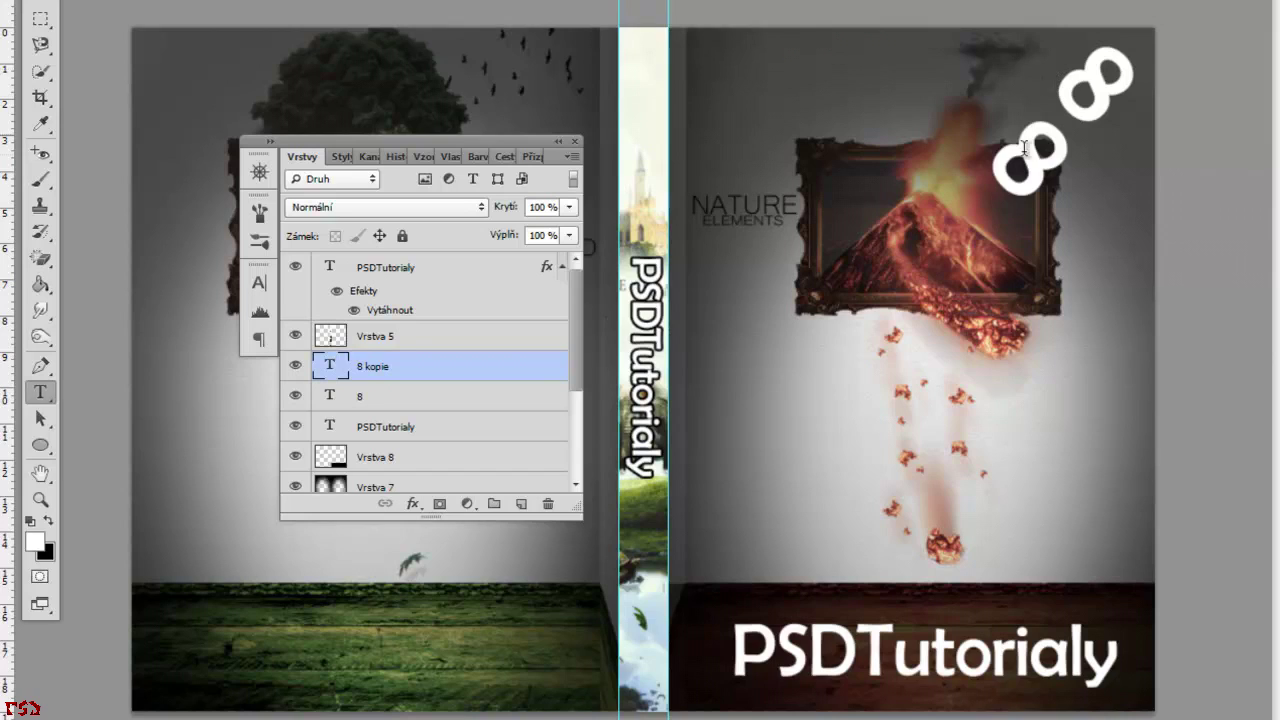
pyautogui.hotkey('ctrl', 't')
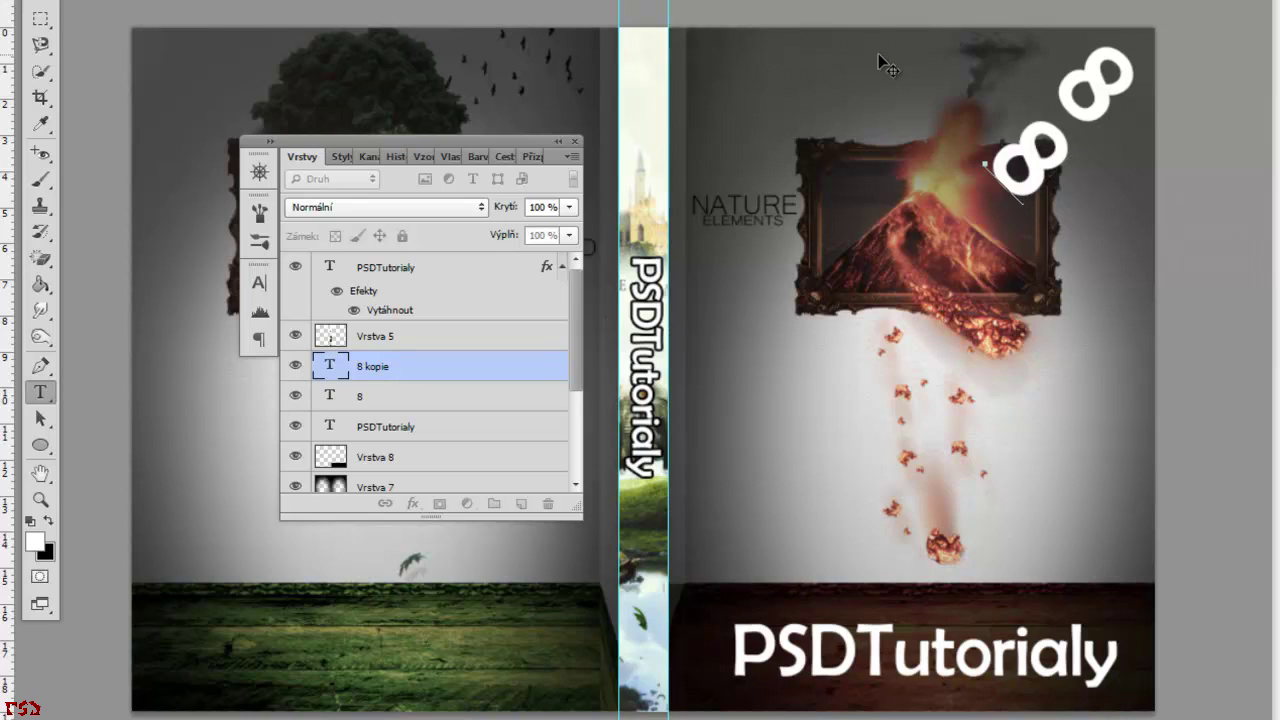
pyautogui.press('Return')
pyautogui.press('Return')
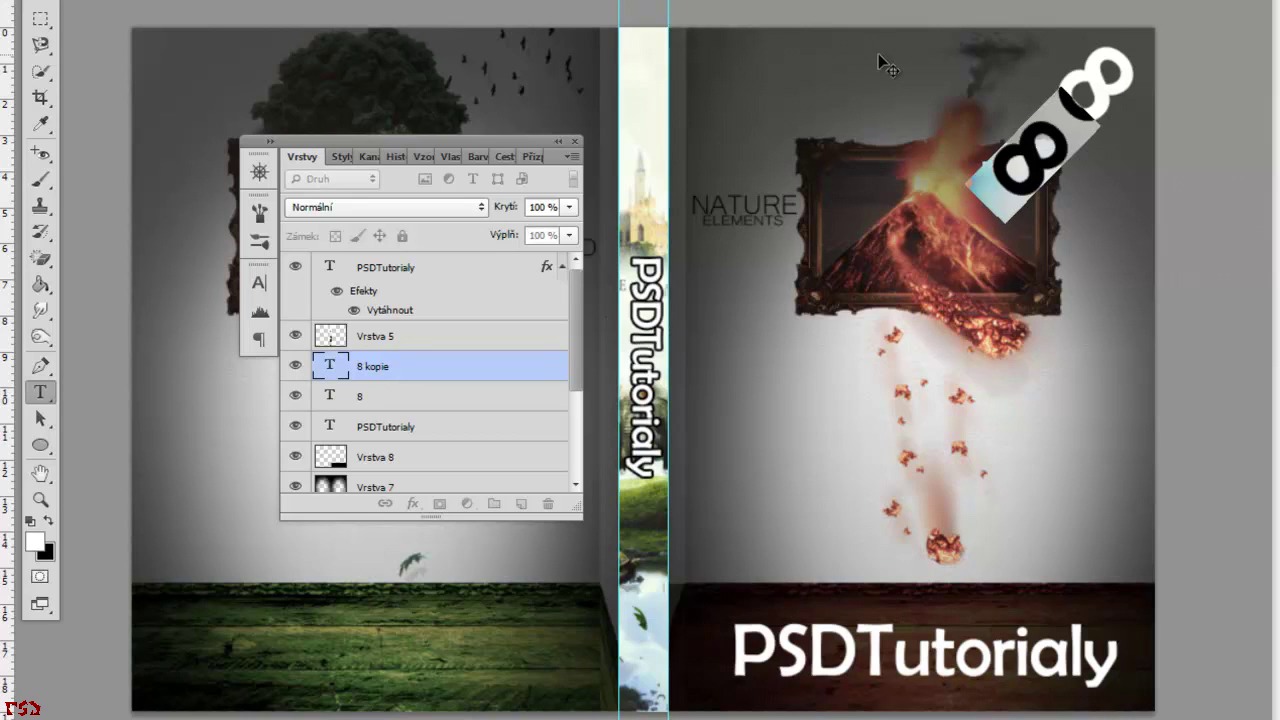
# Retype the copied 8 as 'tutorialy' and move it beside the 8.
pyautogui.write('8')
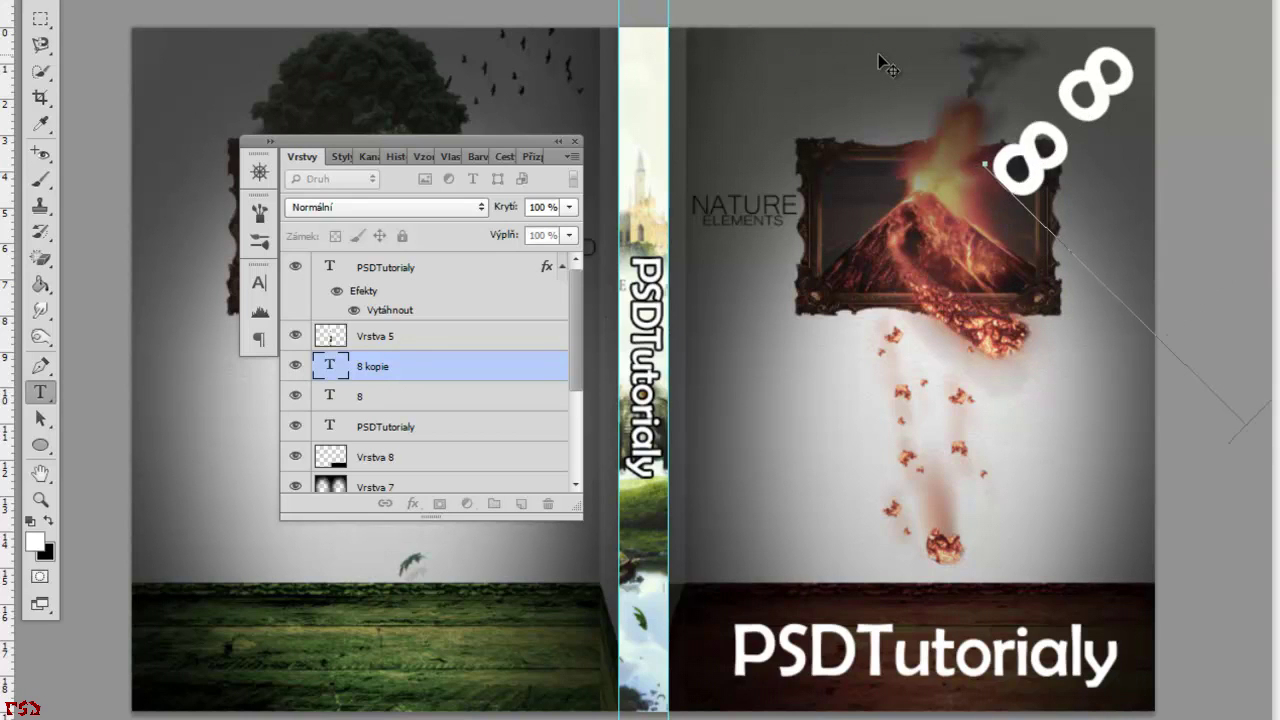
pyautogui.write(' tuto')
pyautogui.hotkey('ctrl', 'a')
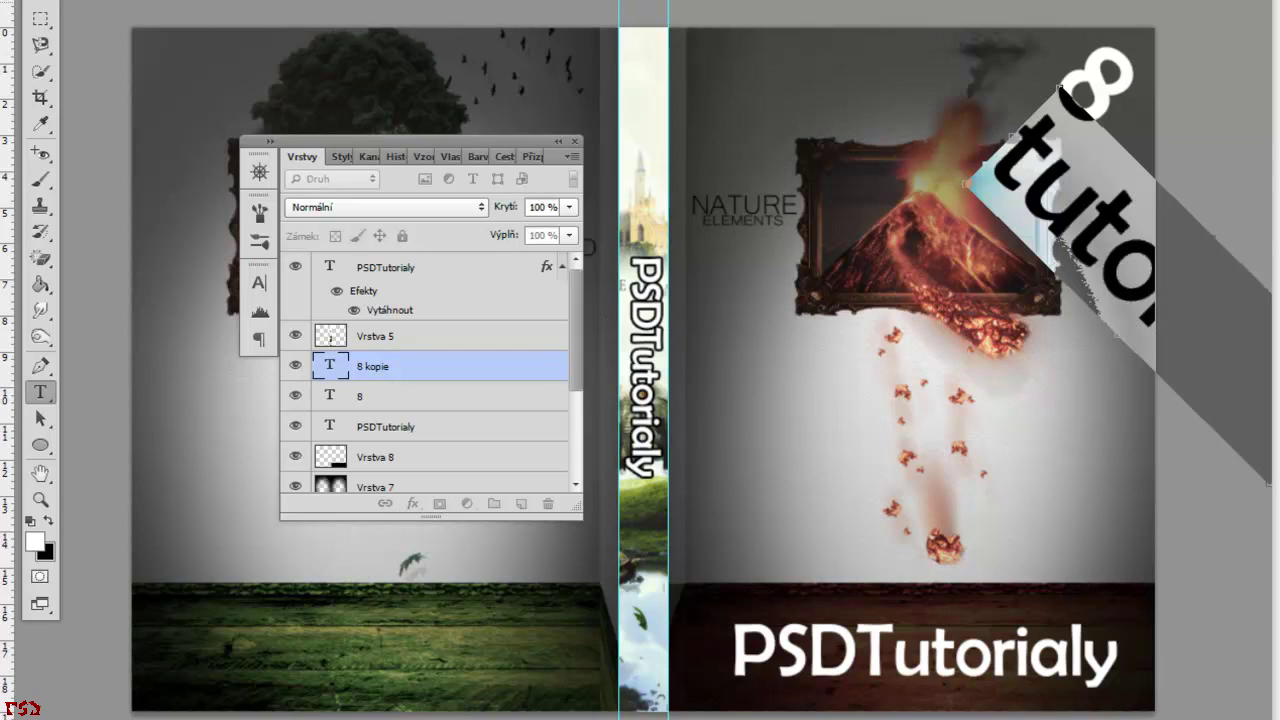
pyautogui.hotkey('ctrl', 'Return')
pyautogui.moveTo(1270, 355); pyautogui.dragTo(1044, 335)
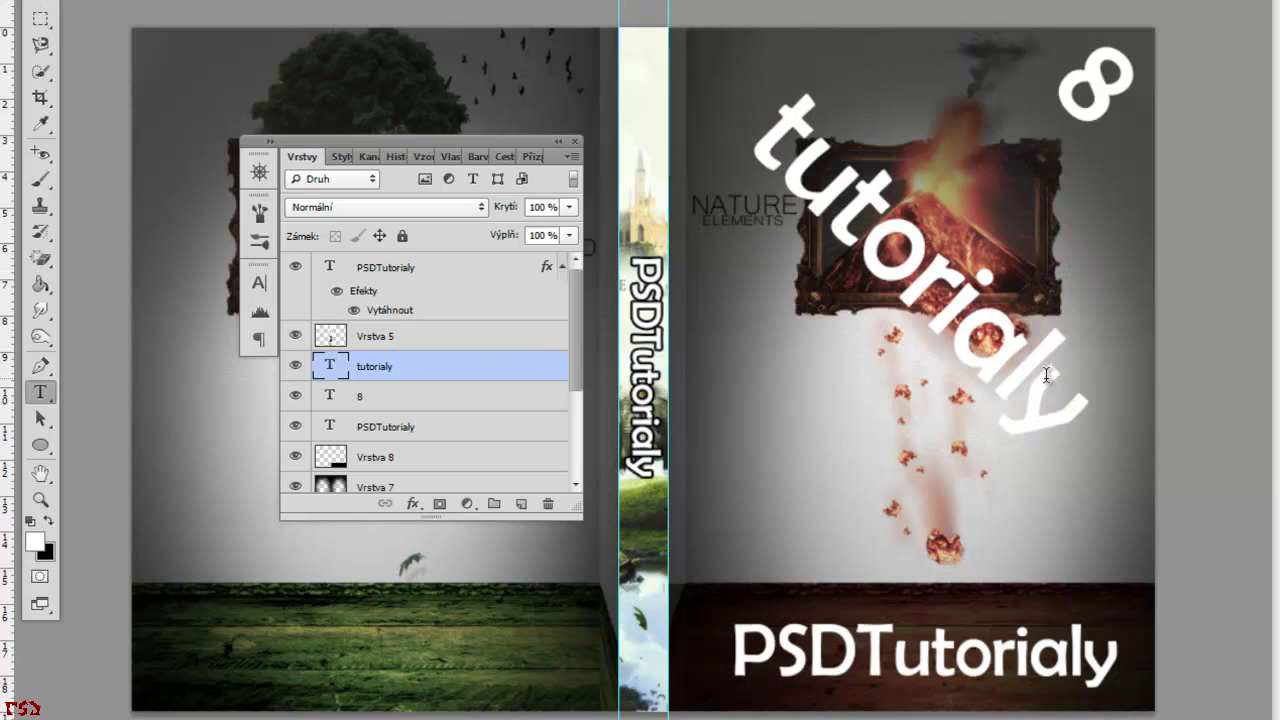
pyautogui.press('v')
pyautogui.moveTo(894, 162); pyautogui.dragTo(975, 106)
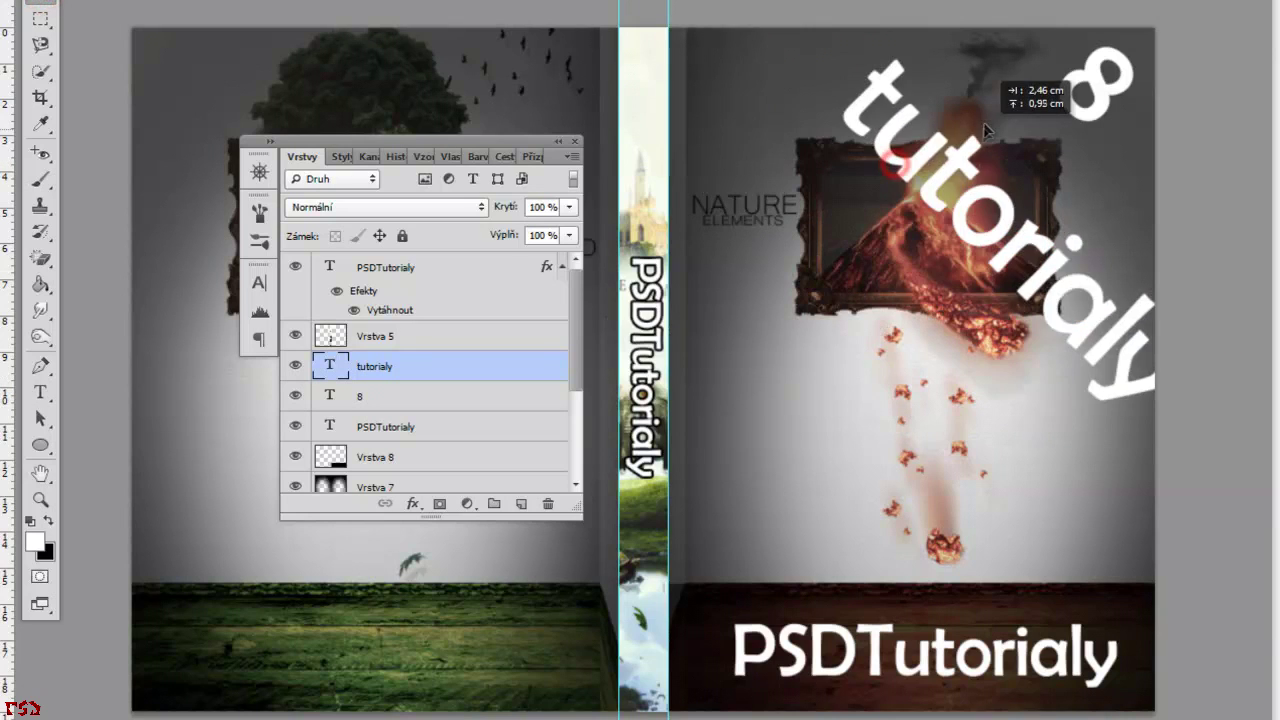
# Shrink and tilt the tutorialy text diagonally to sit under the 8.
pyautogui.hotkey('ctrl', 't')
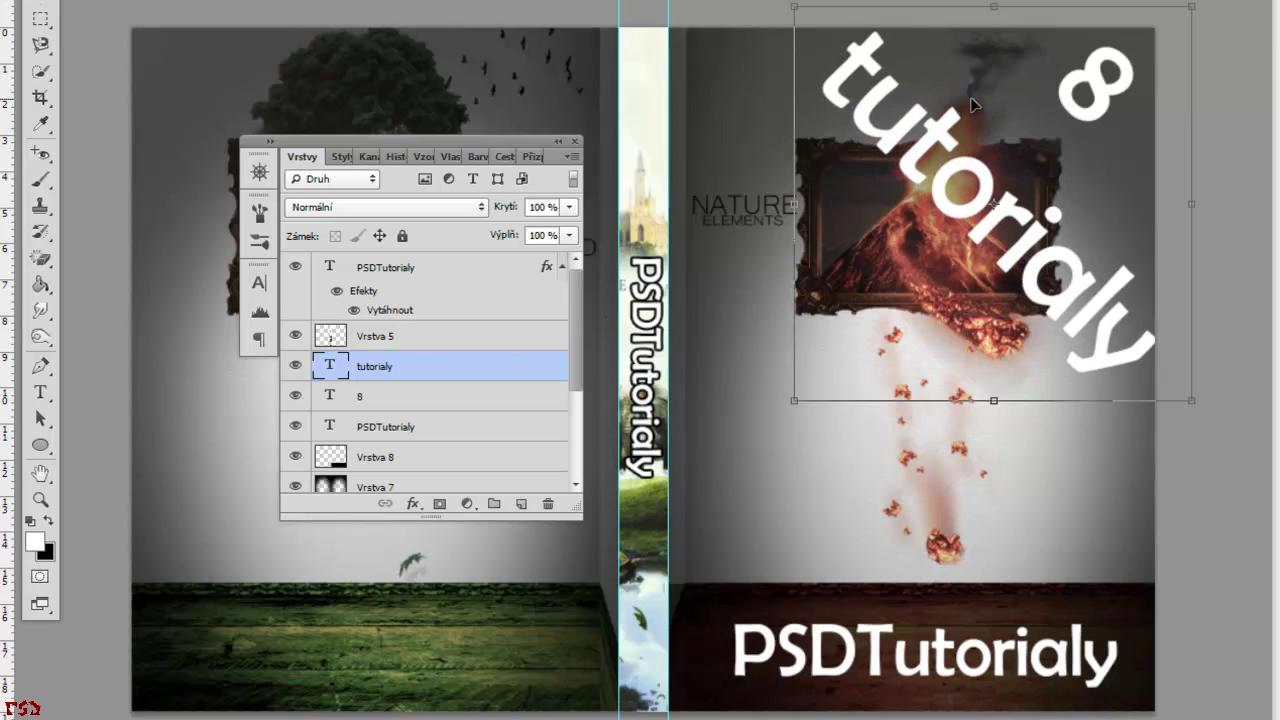
pyautogui.moveTo(1186, 402); pyautogui.dragTo(1104, 256)
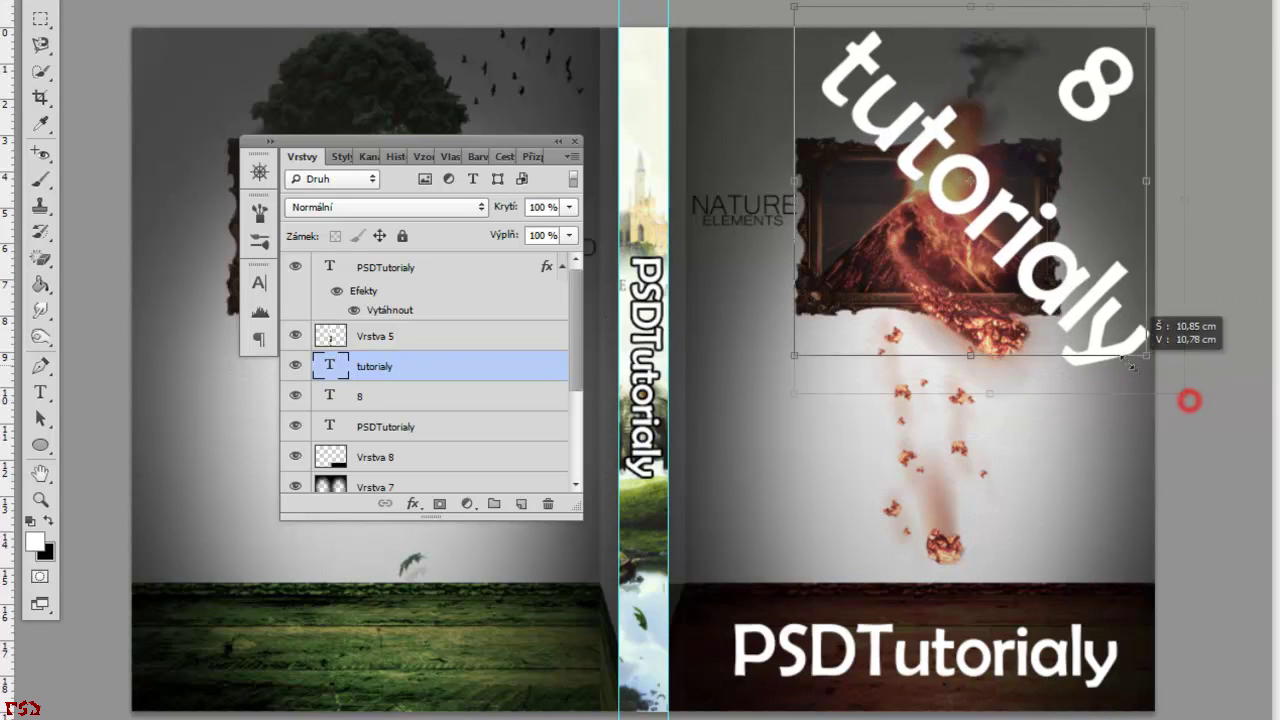
pyautogui.moveTo(1104, 256); pyautogui.dragTo(1190, 300)
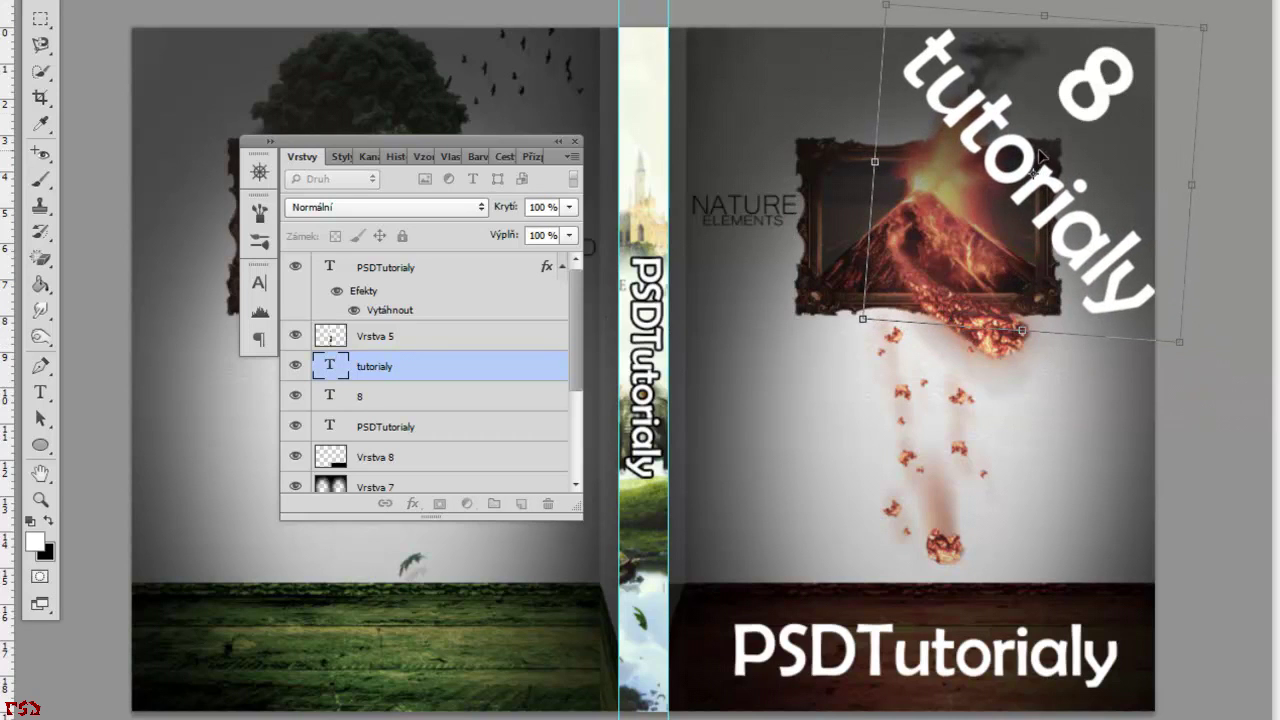
pyautogui.moveTo(1040, 130); pyautogui.dragTo(1032, 138)
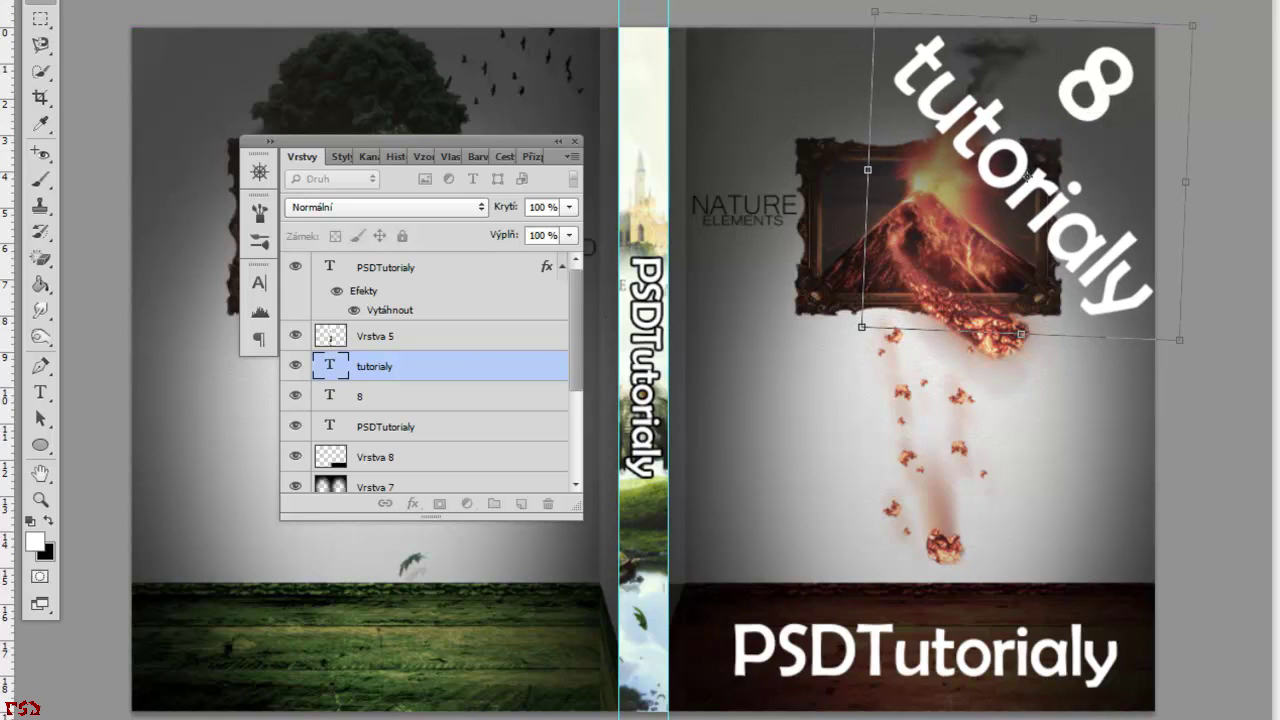
pyautogui.moveTo(1028, 178)
pyautogui.mouseDown()
pyautogui.moveTo(1019, 105)
pyautogui.moveTo(920, 240)
pyautogui.mouseUp()
pyautogui.press('Escape')
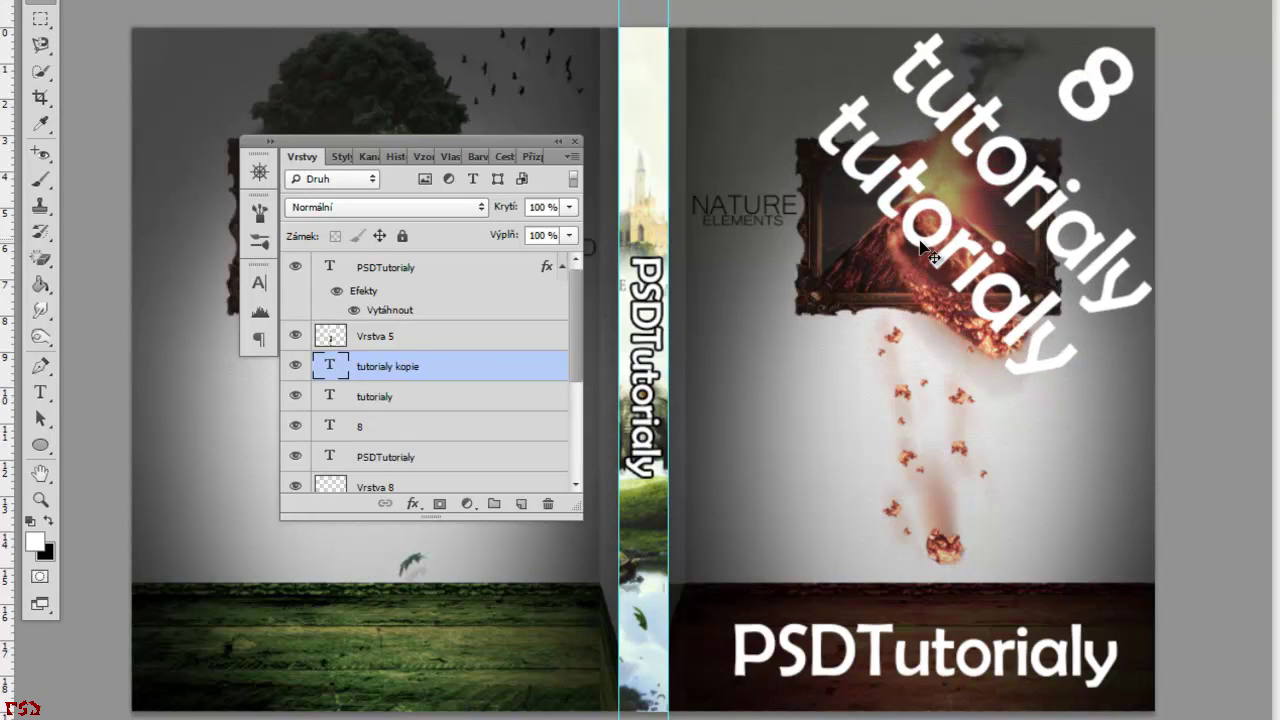
# Retype the tutorialy copy as '4 textové' and shift it up-left.
pyautogui.press('t')
pyautogui.click(921, 230)
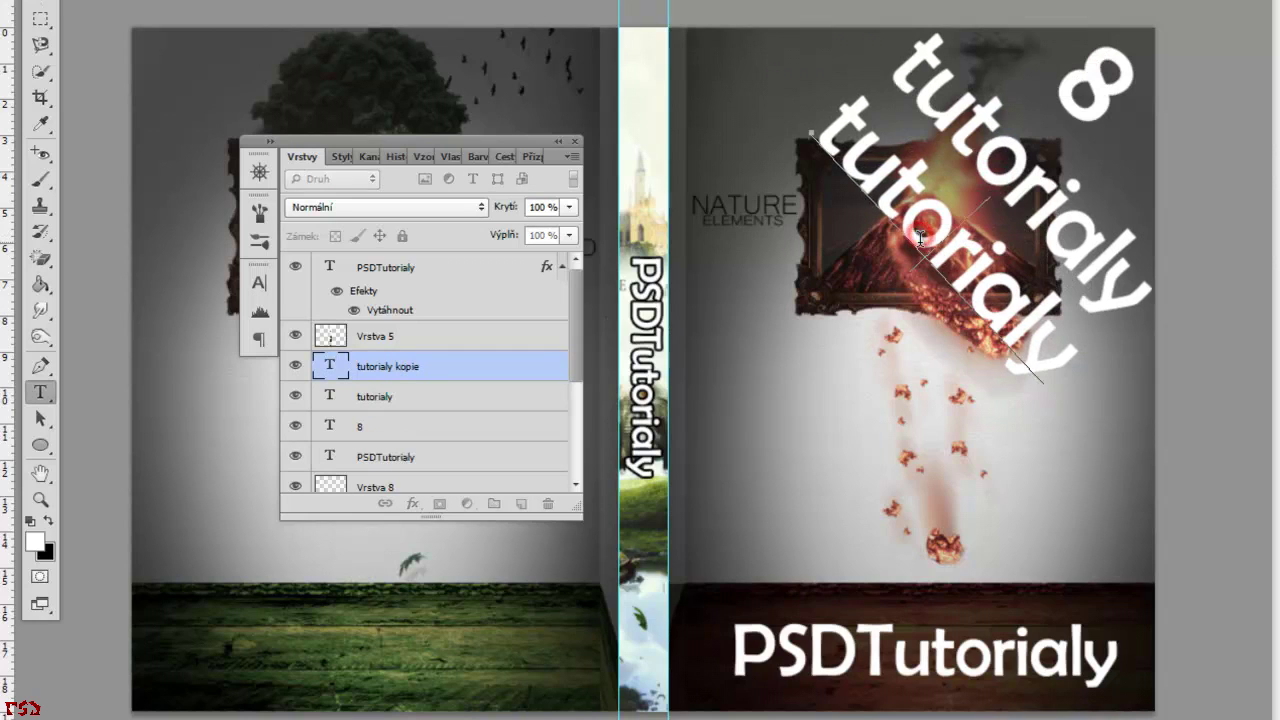
pyautogui.hotkey('ctrl', 'a')
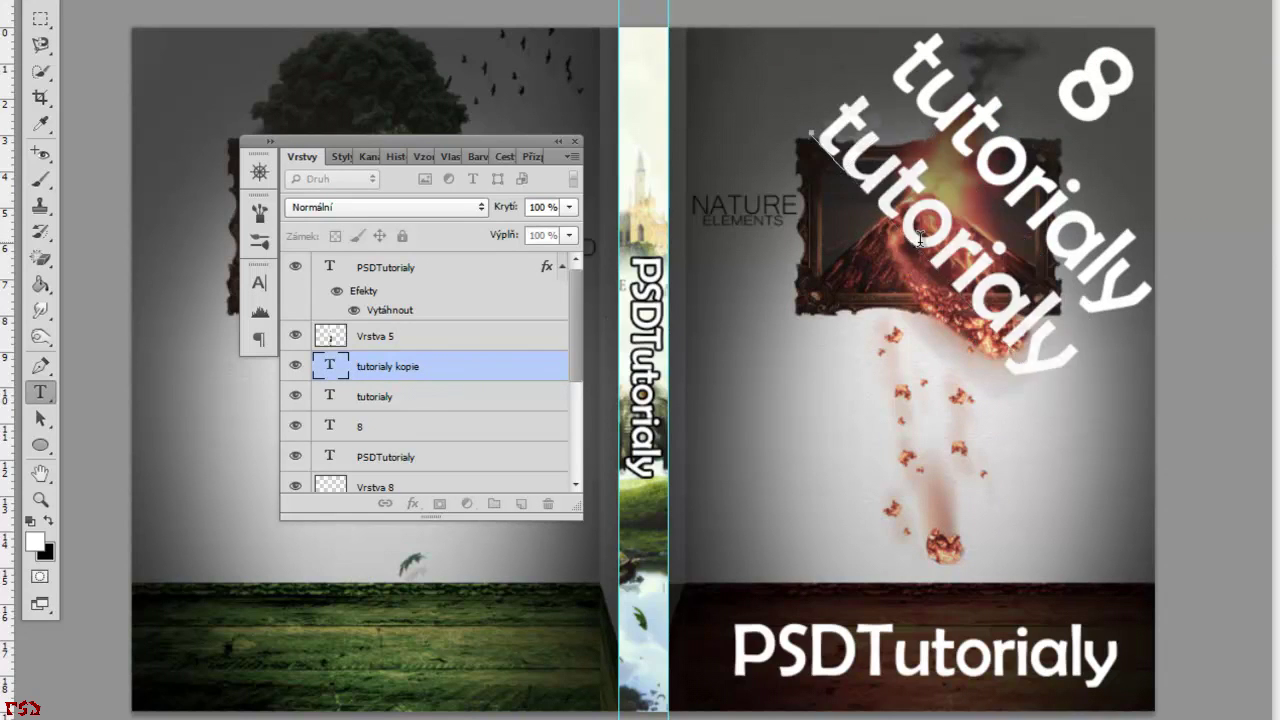
pyautogui.write('4 textov')
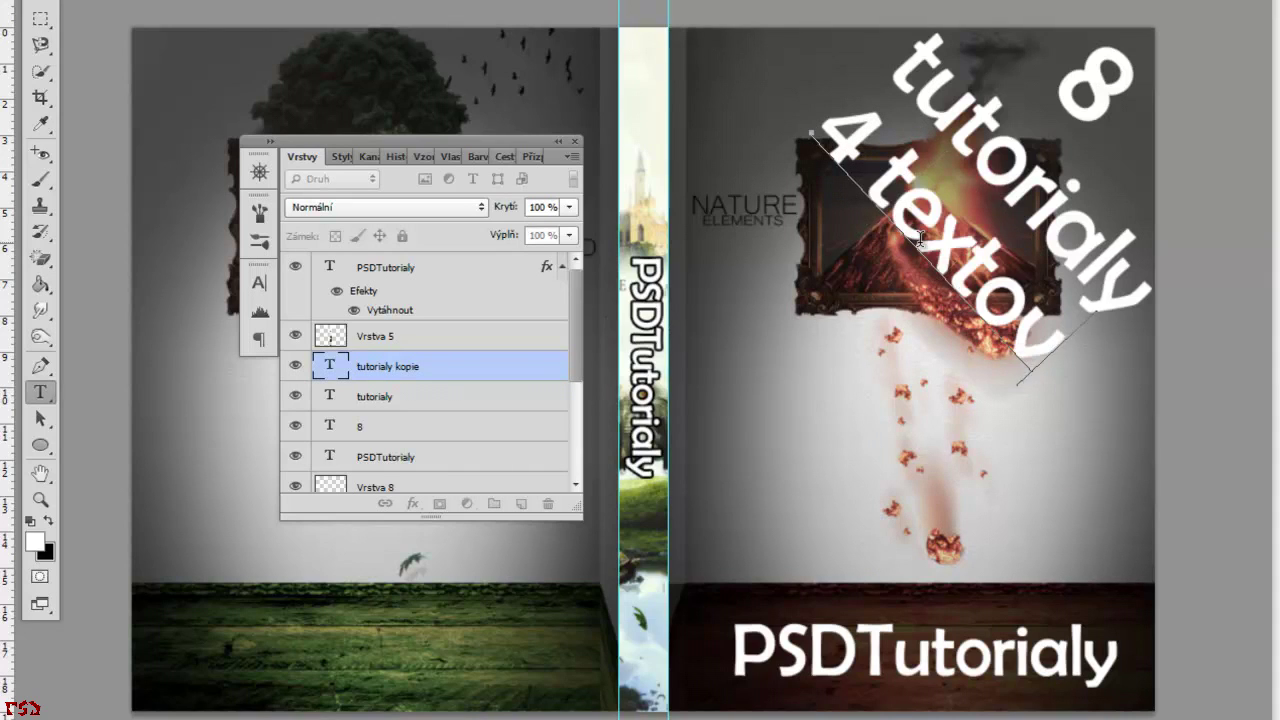
pyautogui.write('é')
pyautogui.click(40, 12)
pyautogui.moveTo(875, 227); pyautogui.dragTo(866, 207)
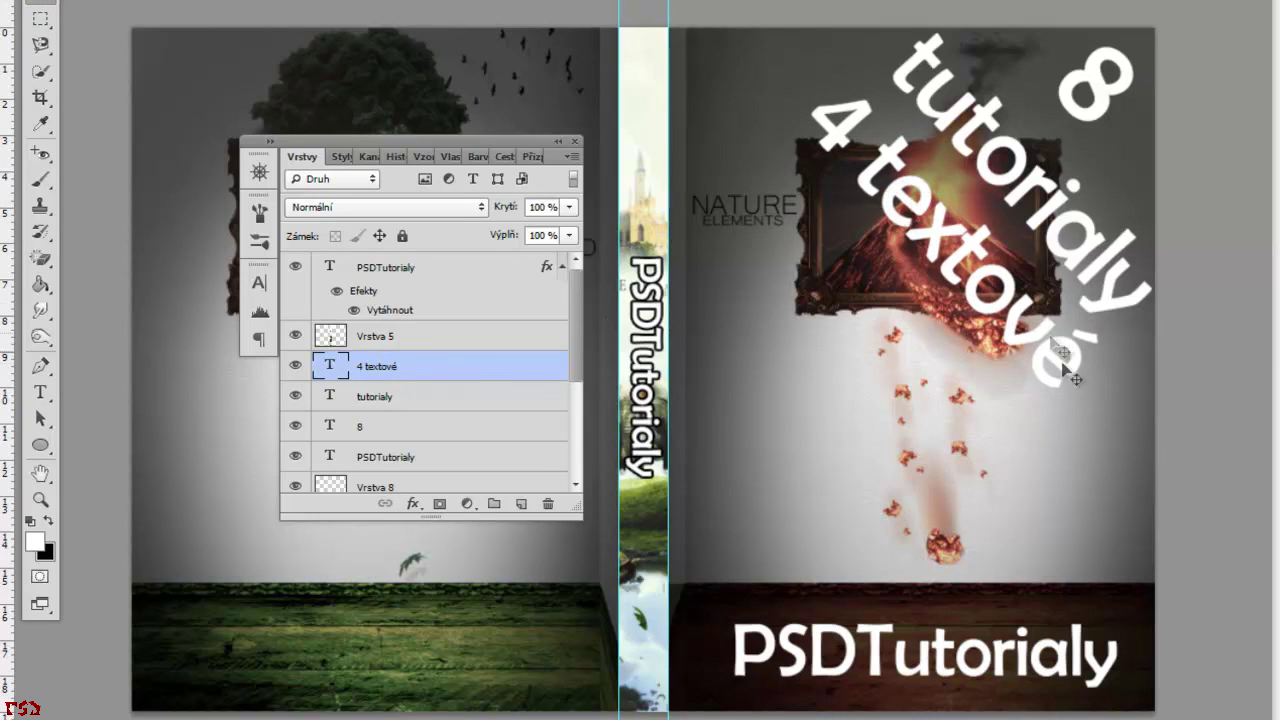
# Enlarge the 4 textové line and rotate it by about -1.3°.
pyautogui.hotkey('ctrl', 't')
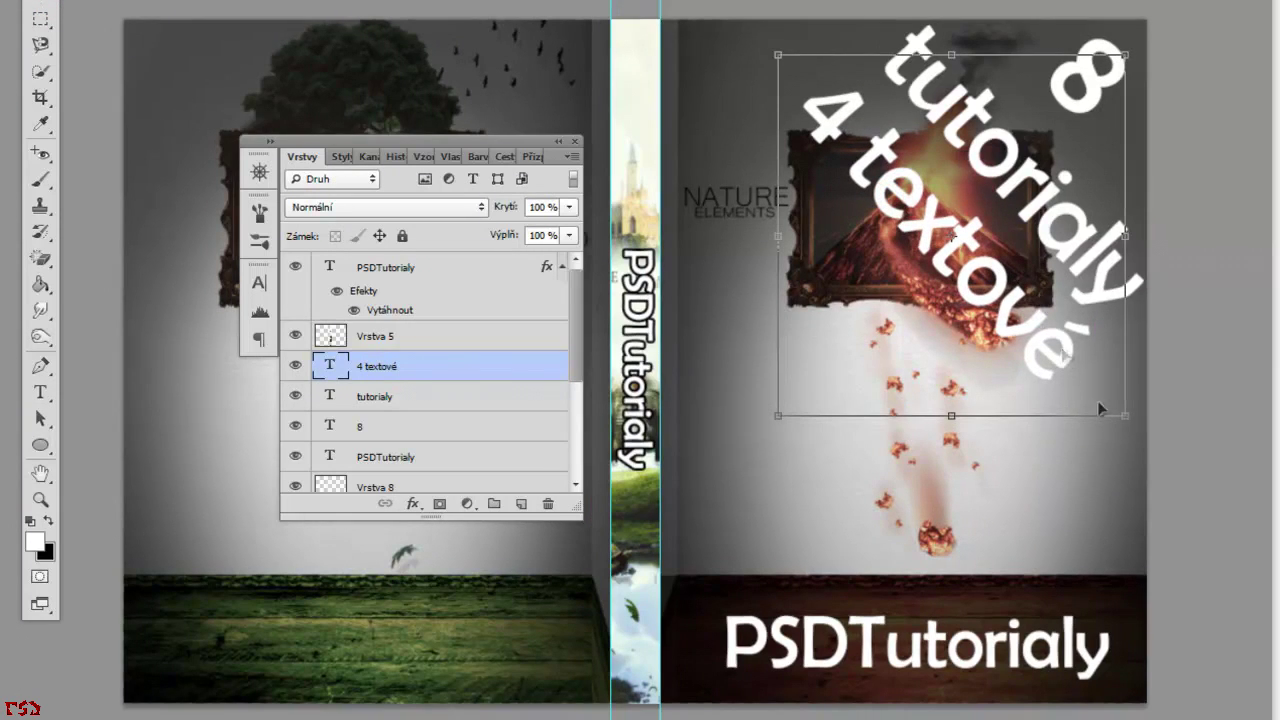
pyautogui.moveTo(1122, 406); pyautogui.dragTo(1181, 475)
pyautogui.moveTo(1046, 368)
pyautogui.mouseDown()
pyautogui.moveTo(1057, 377)
pyautogui.moveTo(969, 251)
pyautogui.mouseUp()
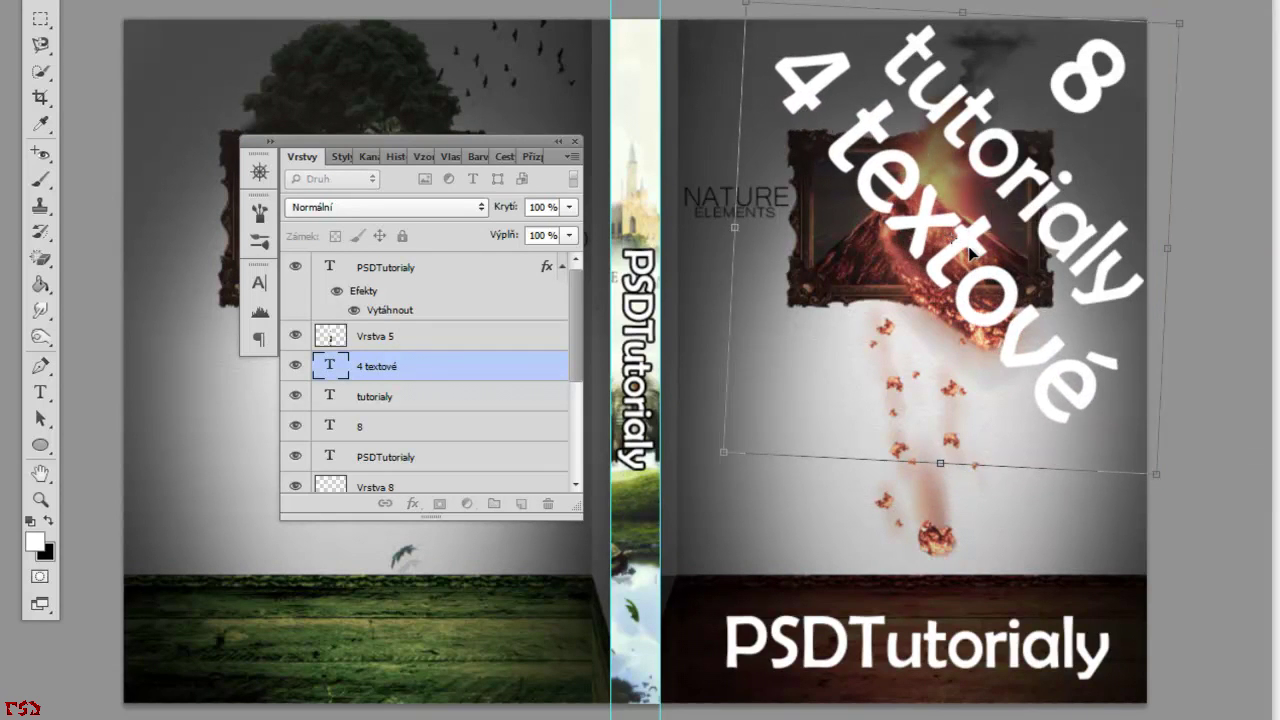
pyautogui.press('Return')
pyautogui.moveTo(969, 251); pyautogui.dragTo(965, 258)
pyautogui.hotkey('ctrl', 't')
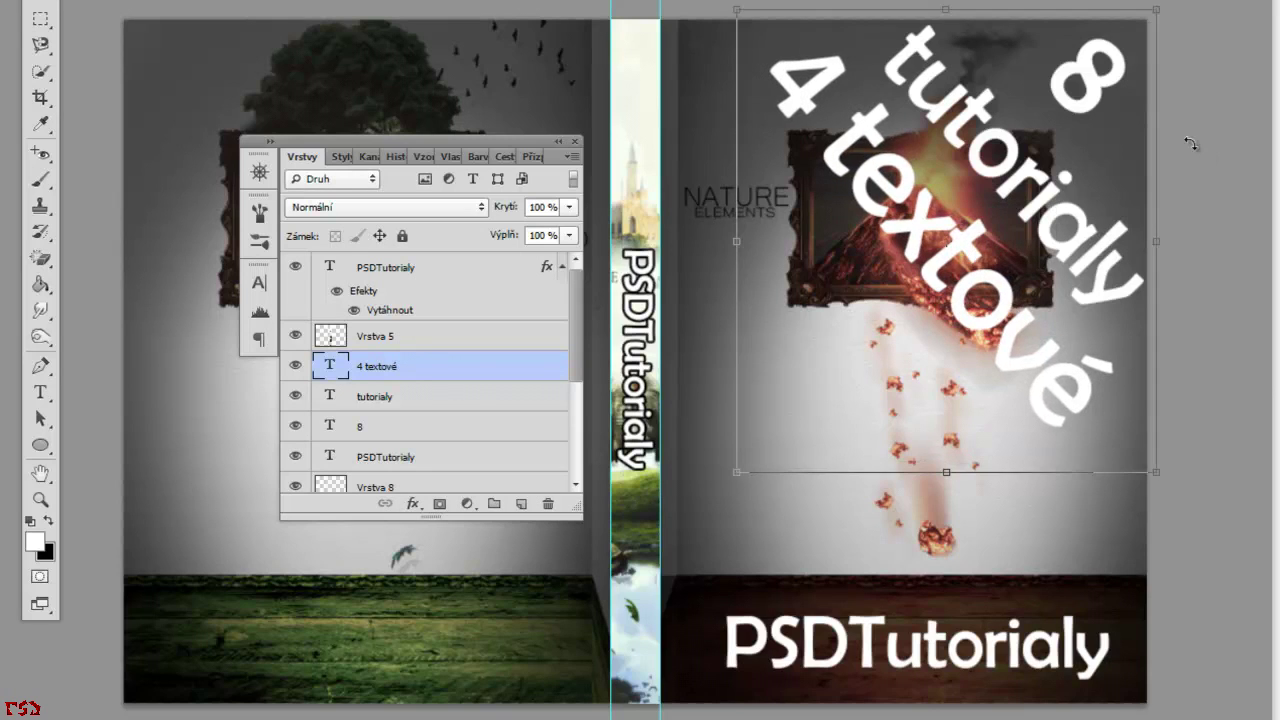
pyautogui.moveTo(1190, 143); pyautogui.dragTo(1203, 131)
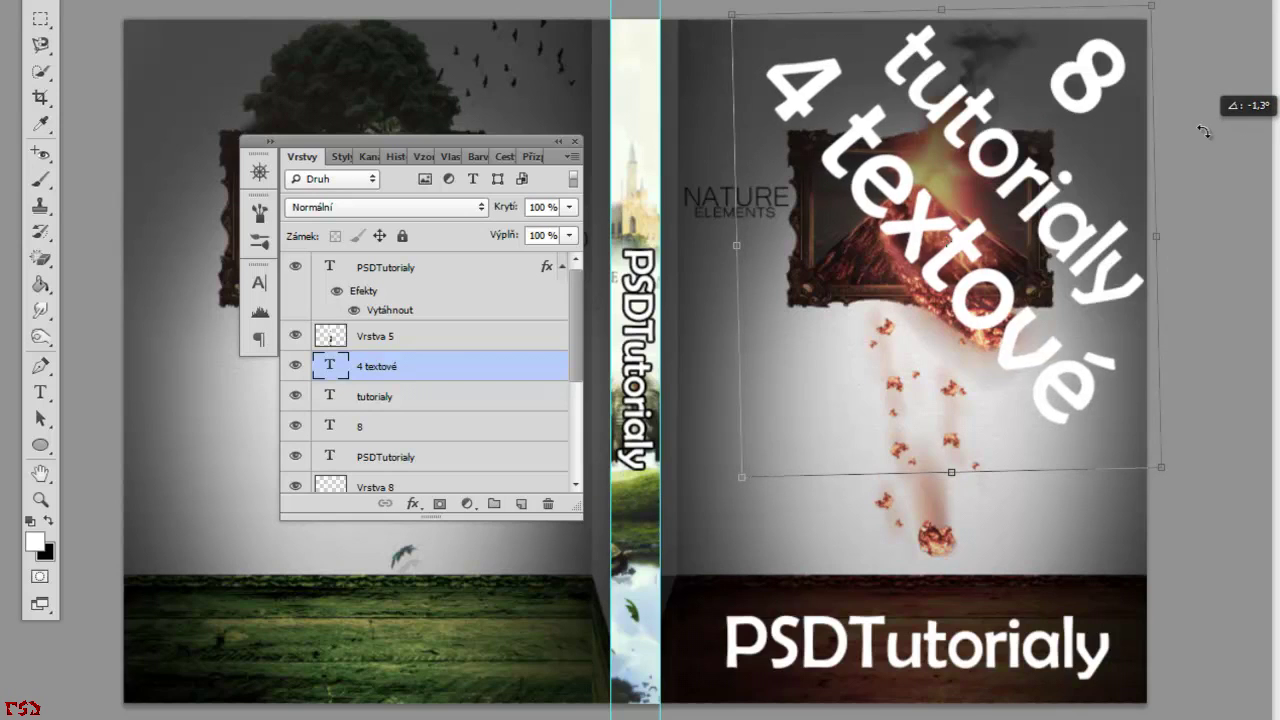
pyautogui.press('Return')
# Duplicate 4 textové, retype the copy as '4 video', and place it below.
pyautogui.hotkey('ctrl', 'j')
pyautogui.moveTo(908, 242); pyautogui.dragTo(826, 323)
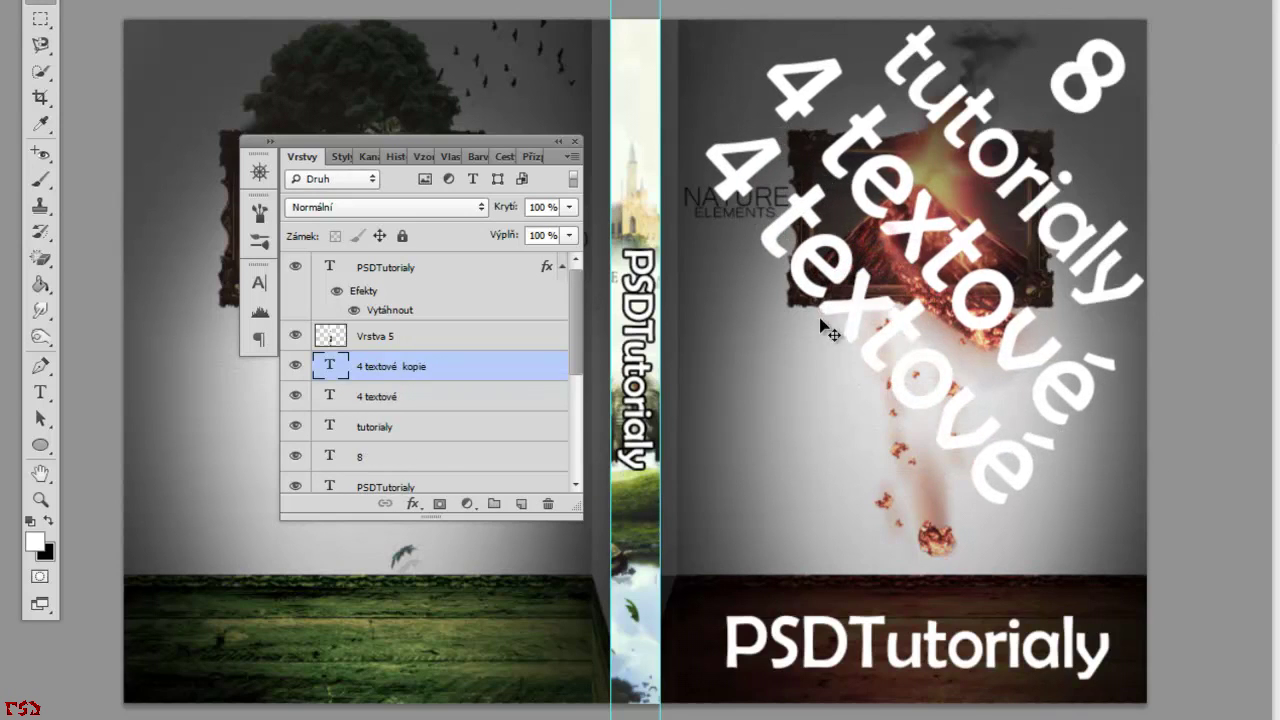
pyautogui.press('t')
pyautogui.hotkey('ctrl', 't')
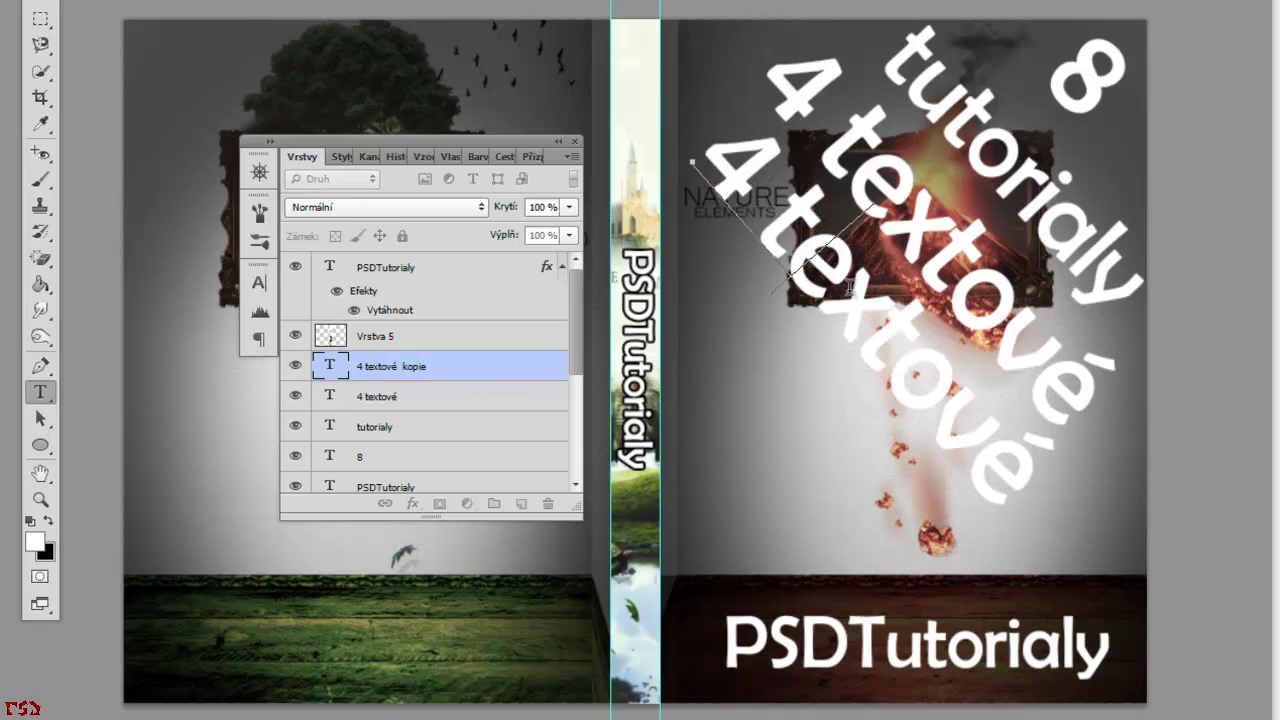
pyautogui.write('video')
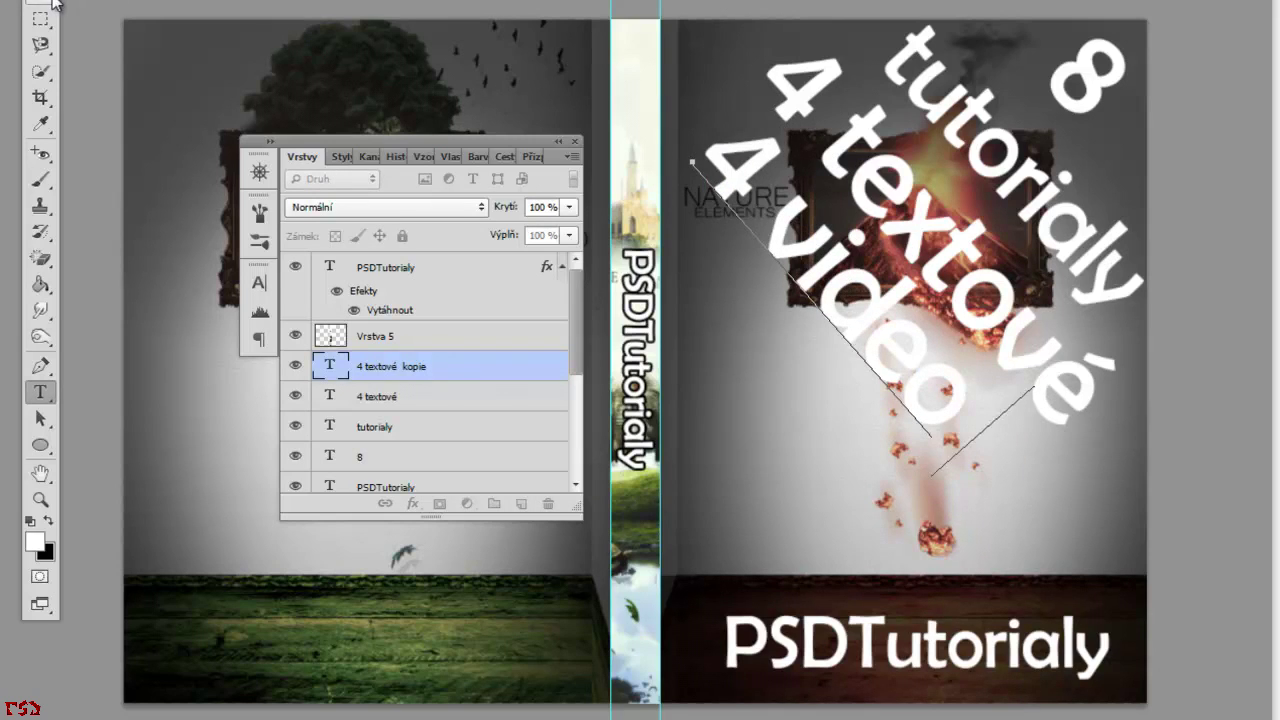
pyautogui.hotkey('ctrl', 'Return')
pyautogui.moveTo(930, 214)
pyautogui.mouseDown()
pyautogui.moveTo(940, 228)
pyautogui.moveTo(855, 310)
pyautogui.mouseUp()
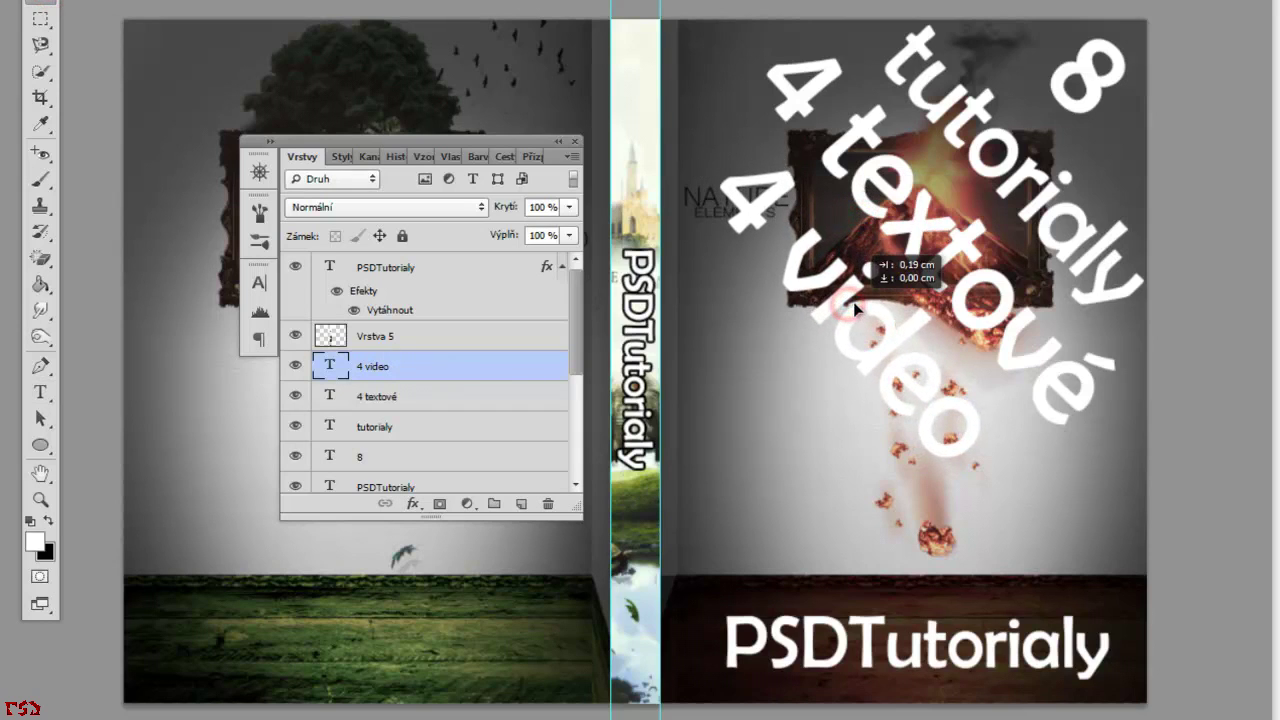
pyautogui.moveTo(855, 305); pyautogui.dragTo(861, 310)
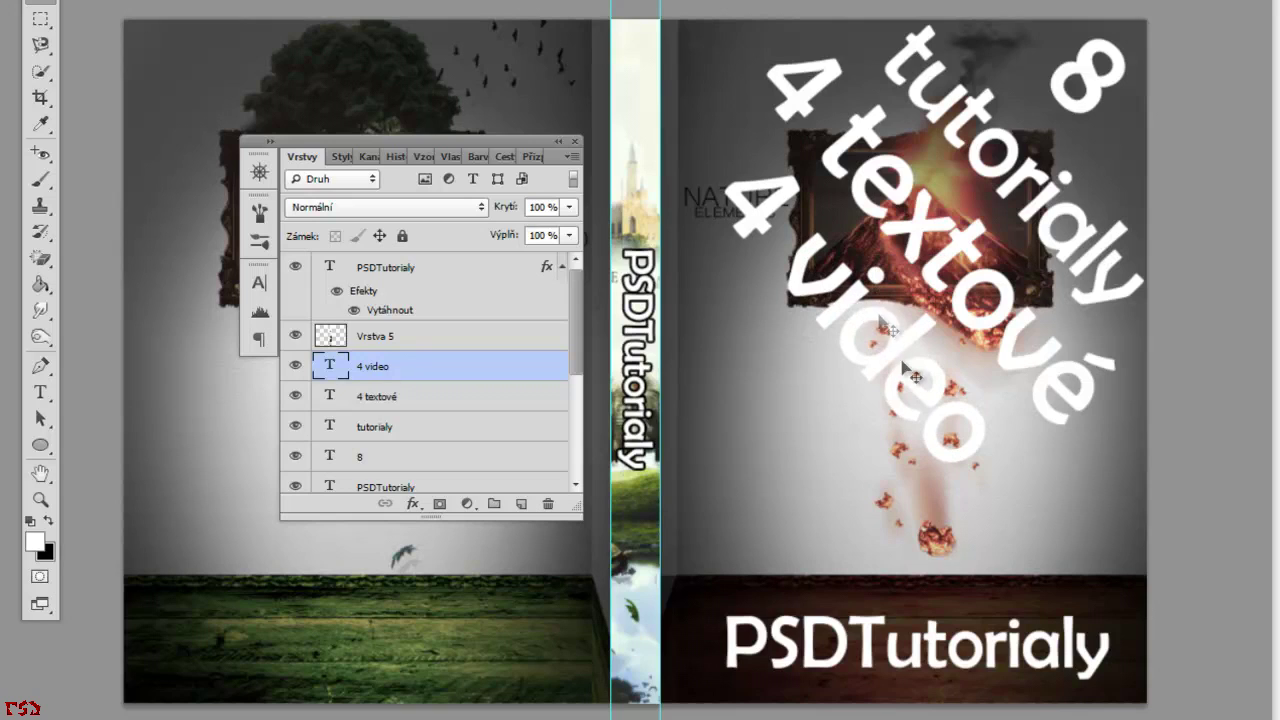
# Select the 8 text layer and open its Layer Style settings.
pyautogui.click(370, 460)
pyautogui.scroll(-2, 424, 400)
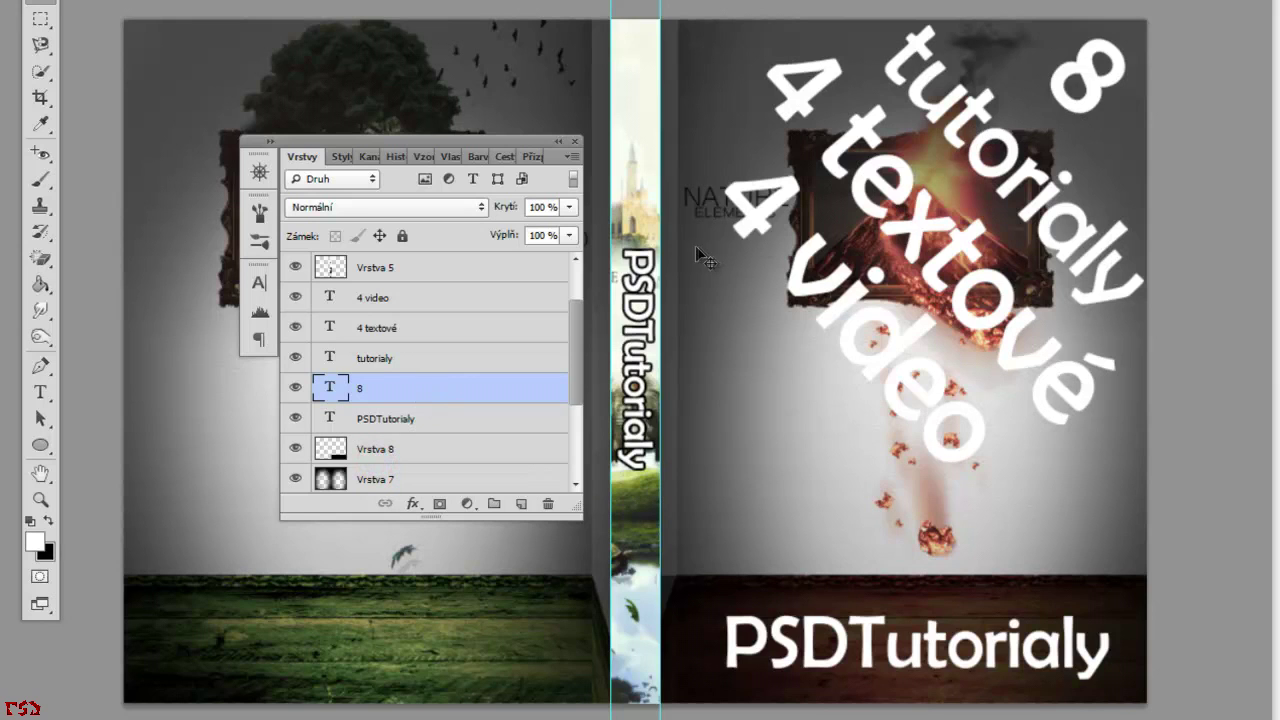
pyautogui.doubleClick(452, 398)
# Add an 8 px black Stroke (Tah) to the 8 layer.
pyautogui.moveTo(894, 138); pyautogui.dragTo(304, 118)
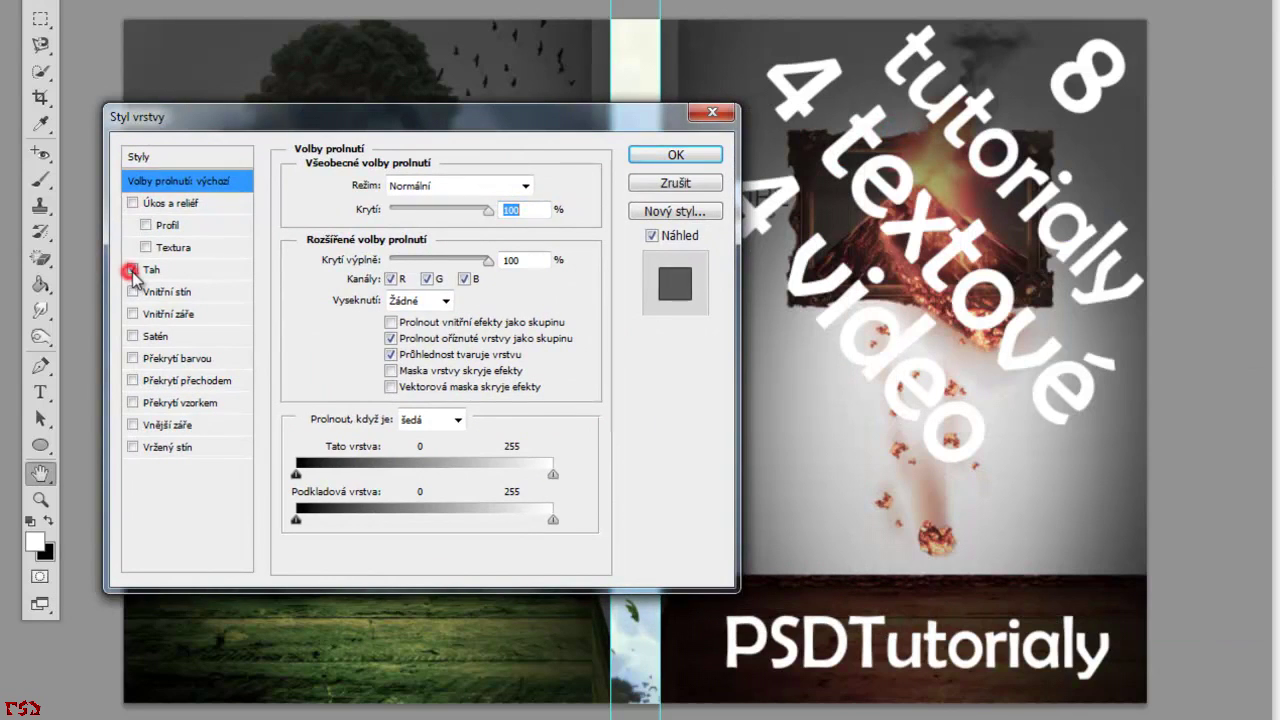
pyautogui.click(155, 269)
pyautogui.moveTo(351, 191); pyautogui.dragTo(357, 192)
pyautogui.write('8')
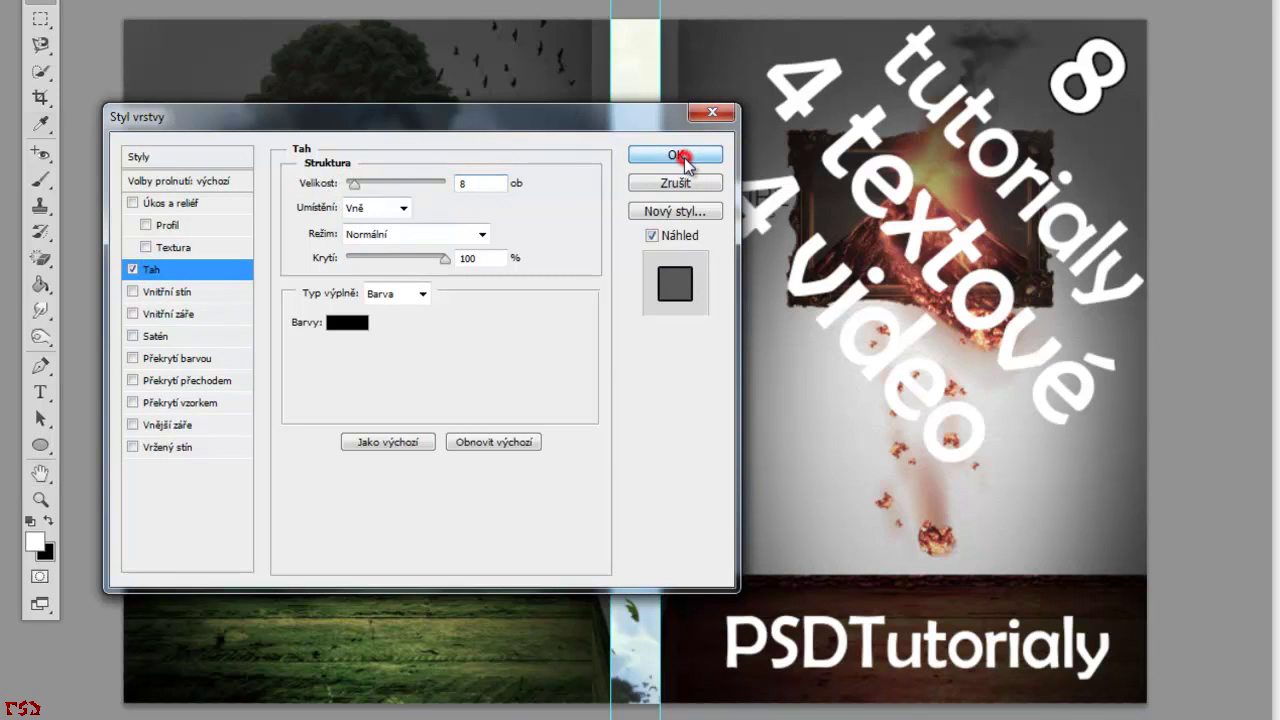
pyautogui.click(676, 155)
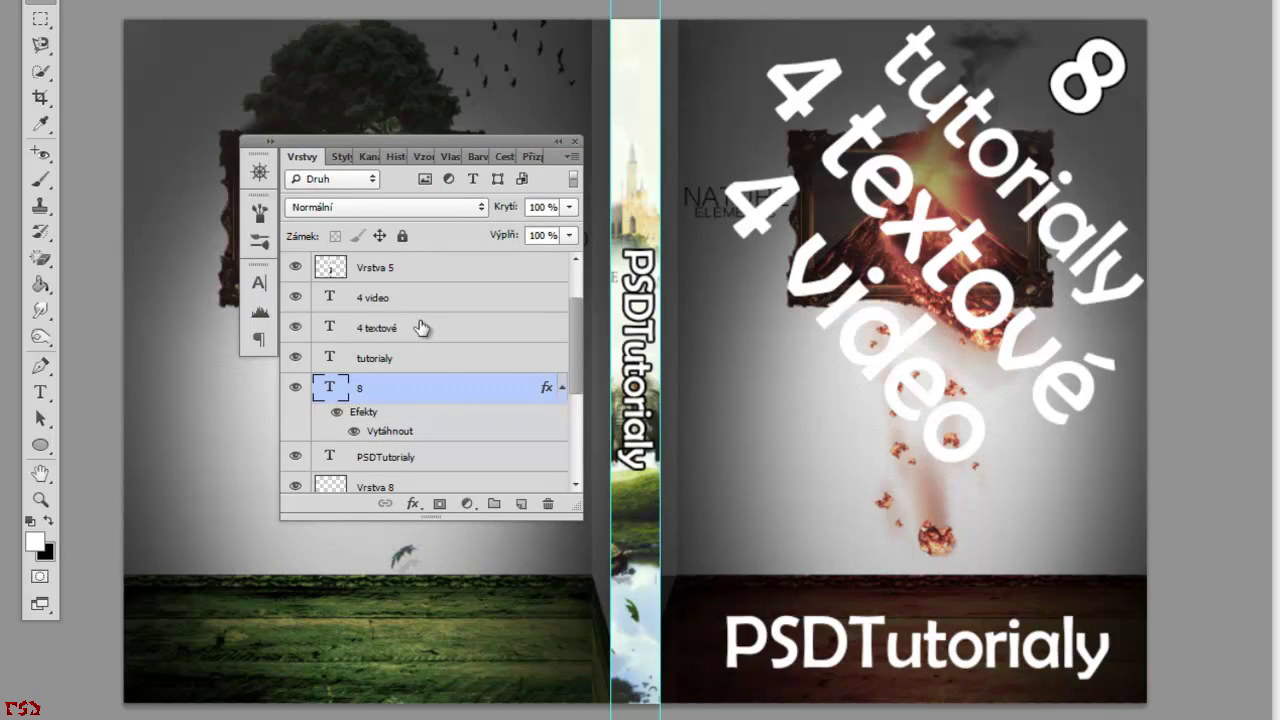
# Copy the 8's layer style and paste it onto tutorialy, 4 textové and 4 video.
pyautogui.rightClick(548, 389)
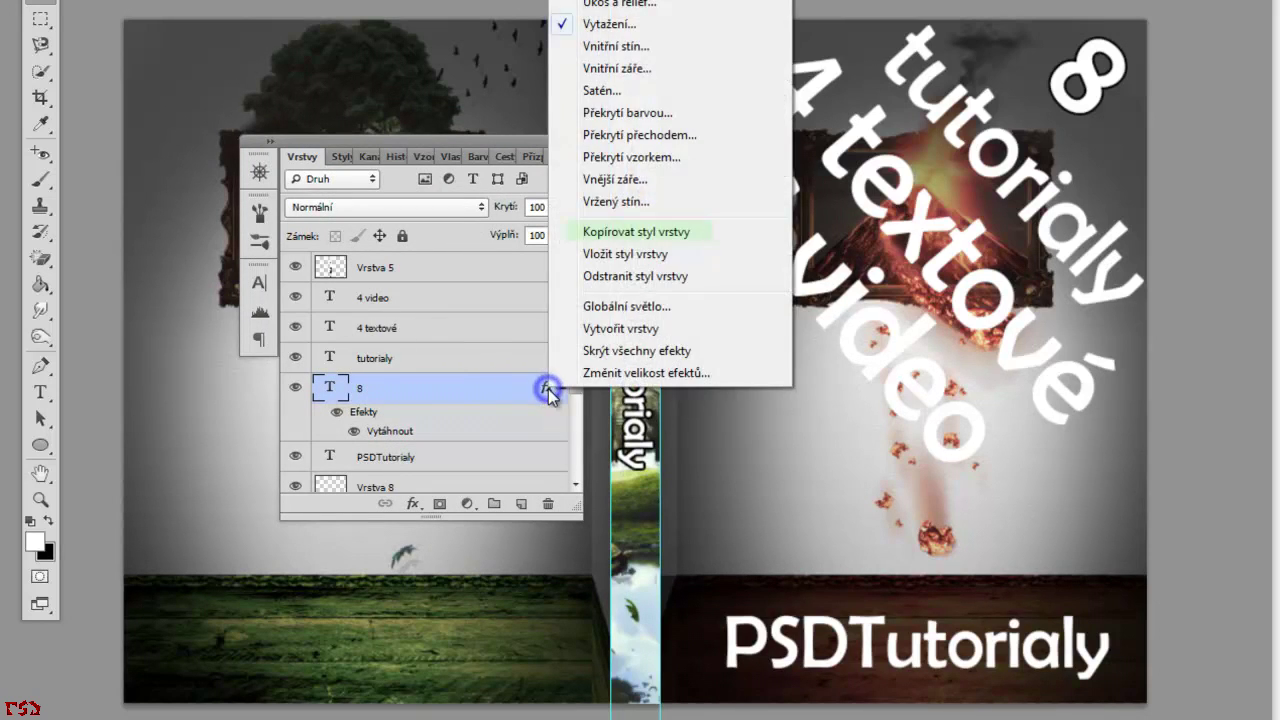
pyautogui.click(636, 231)
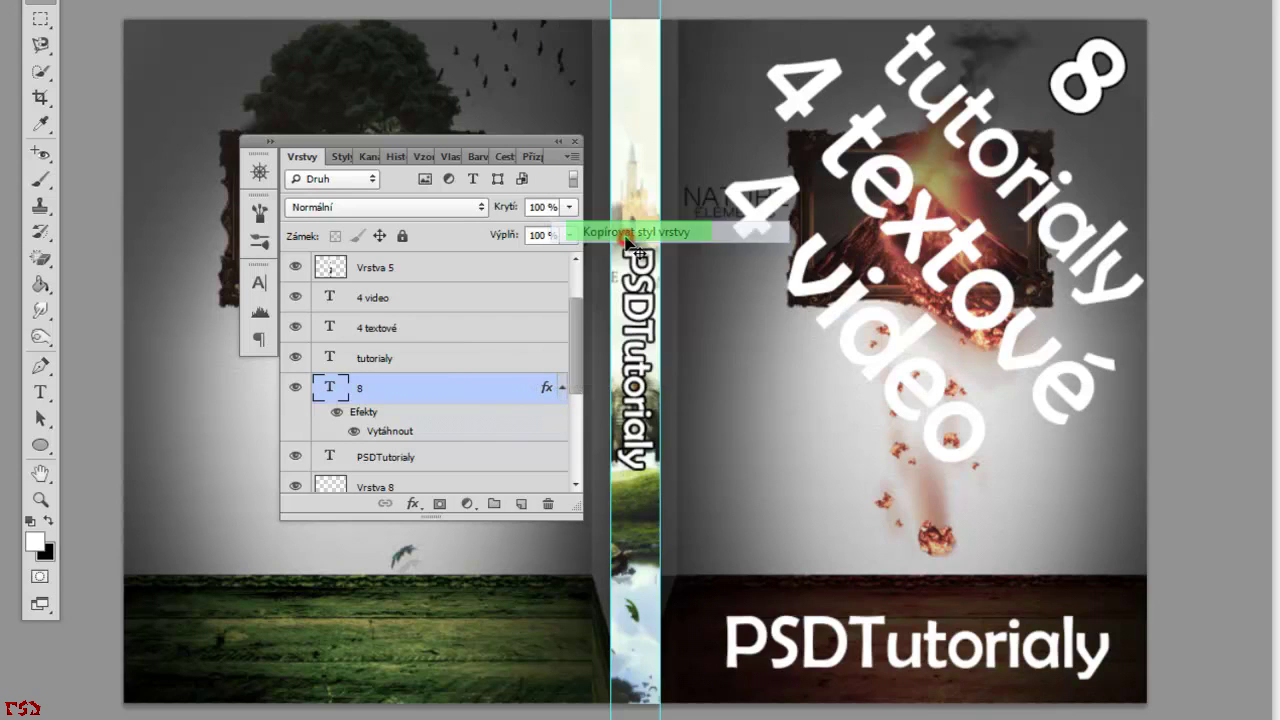
pyautogui.keyDown('ctrl'); pyautogui.click(543, 358); pyautogui.keyUp('ctrl')
pyautogui.rightClick(543, 358)
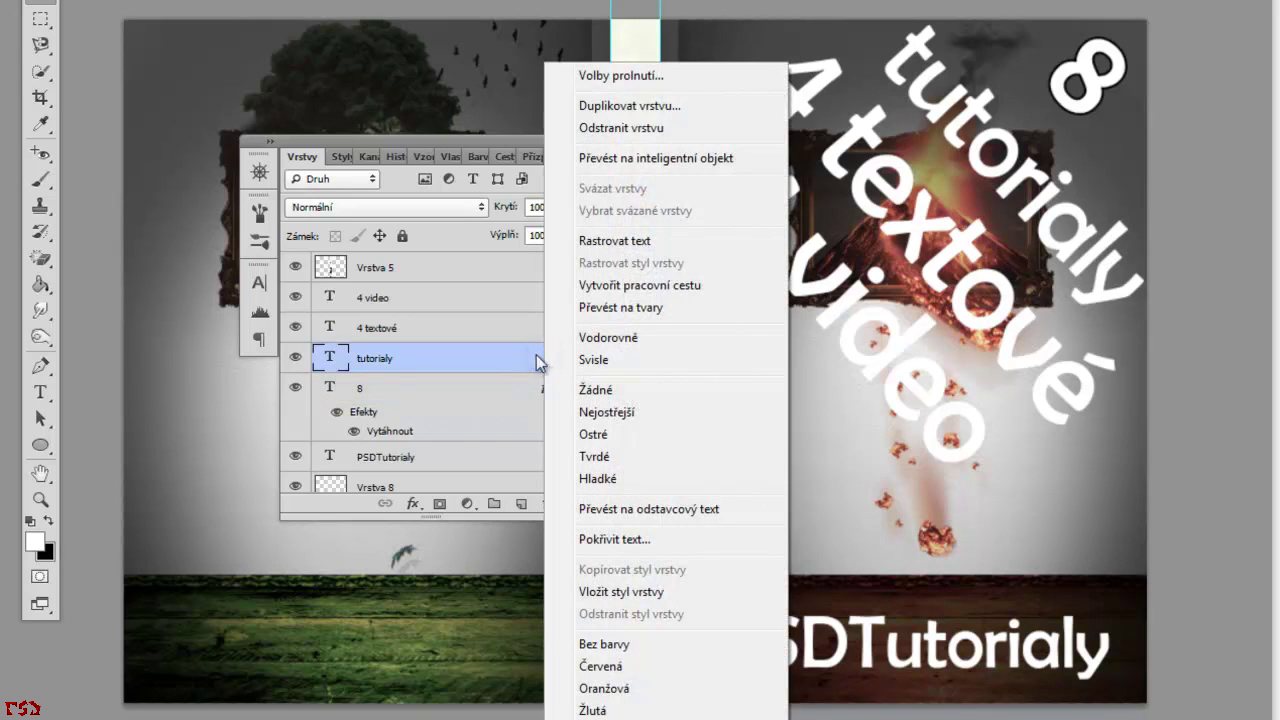
pyautogui.click(628, 591)
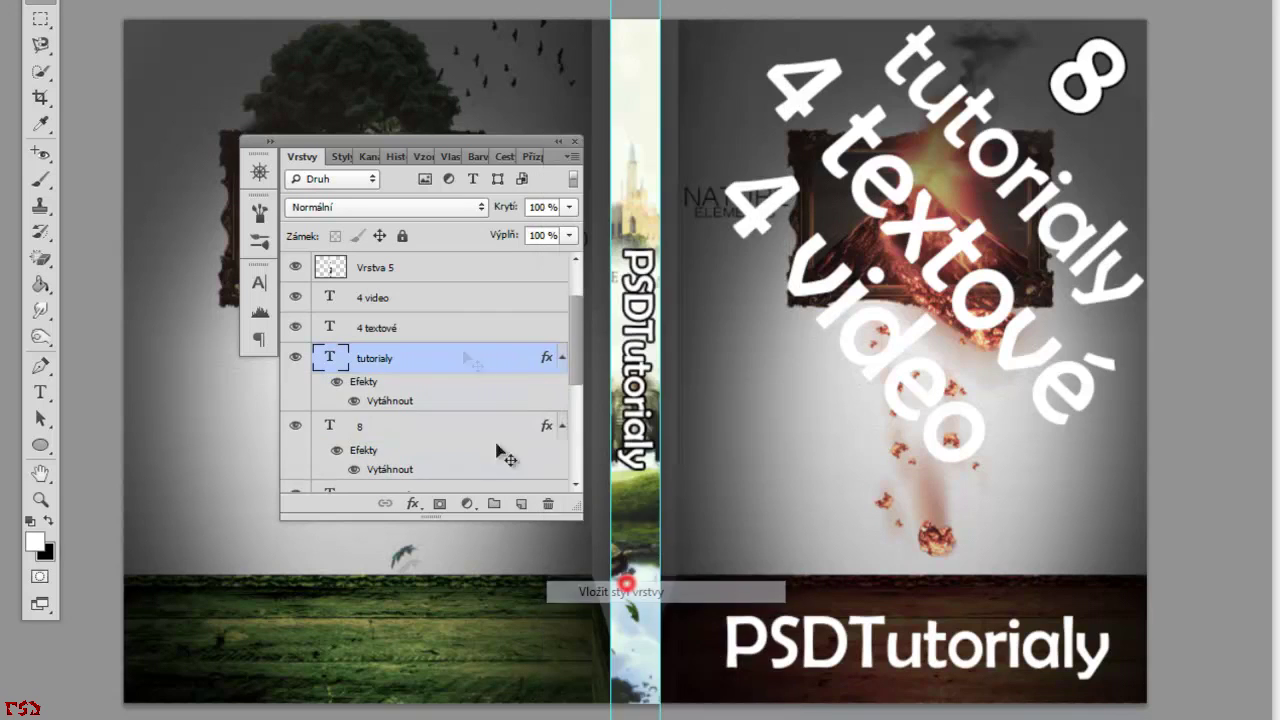
pyautogui.rightClick(462, 334)
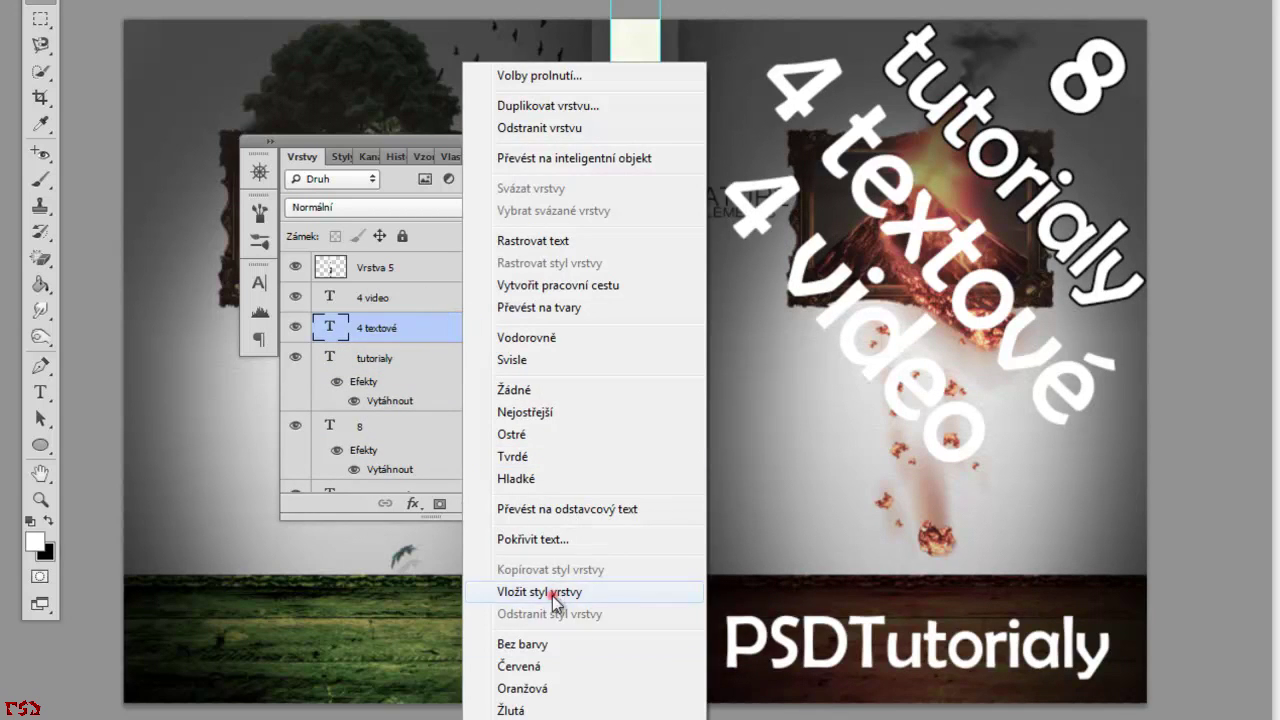
pyautogui.click(552, 595)
pyautogui.rightClick(457, 298)
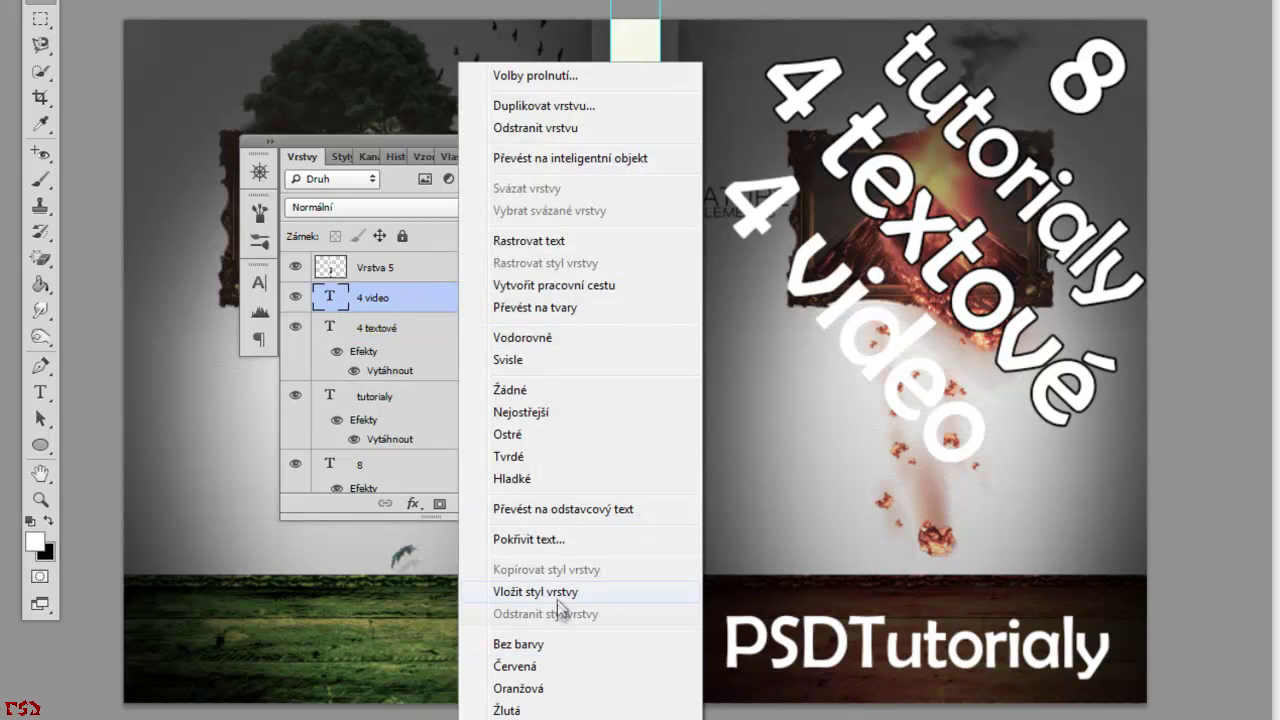
pyautogui.click(557, 594)
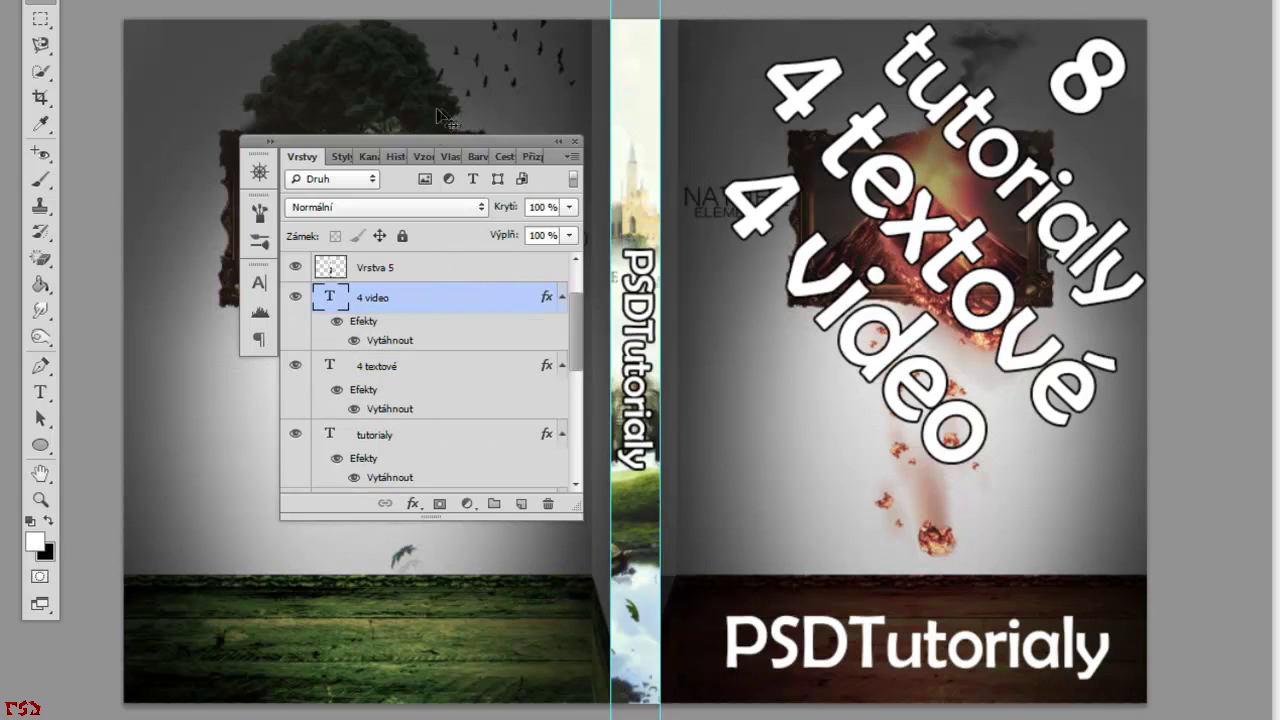
pyautogui.moveTo(438, 145); pyautogui.dragTo(980, 146)
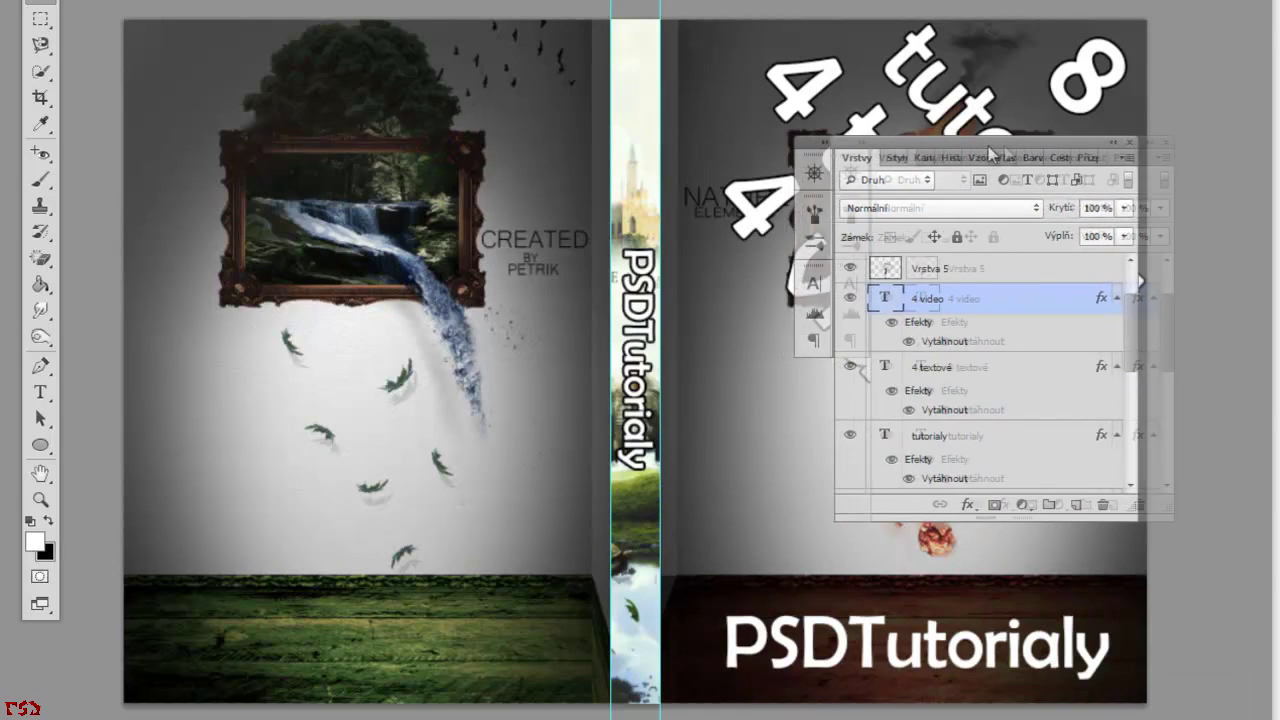
# On new layer Vrstva 9, fill a black rectangle around the framed waterfall on the back cover.
pyautogui.moveTo(997, 321); pyautogui.dragTo(992, 316)
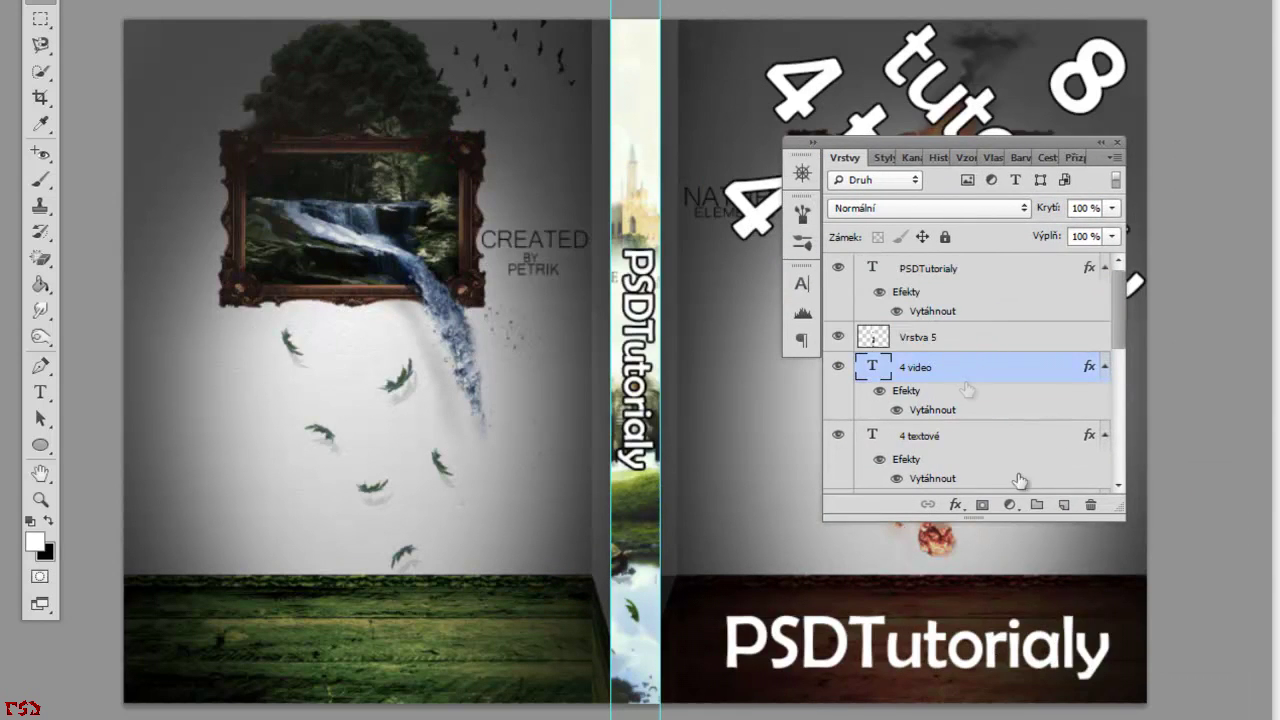
pyautogui.click(1063, 508)
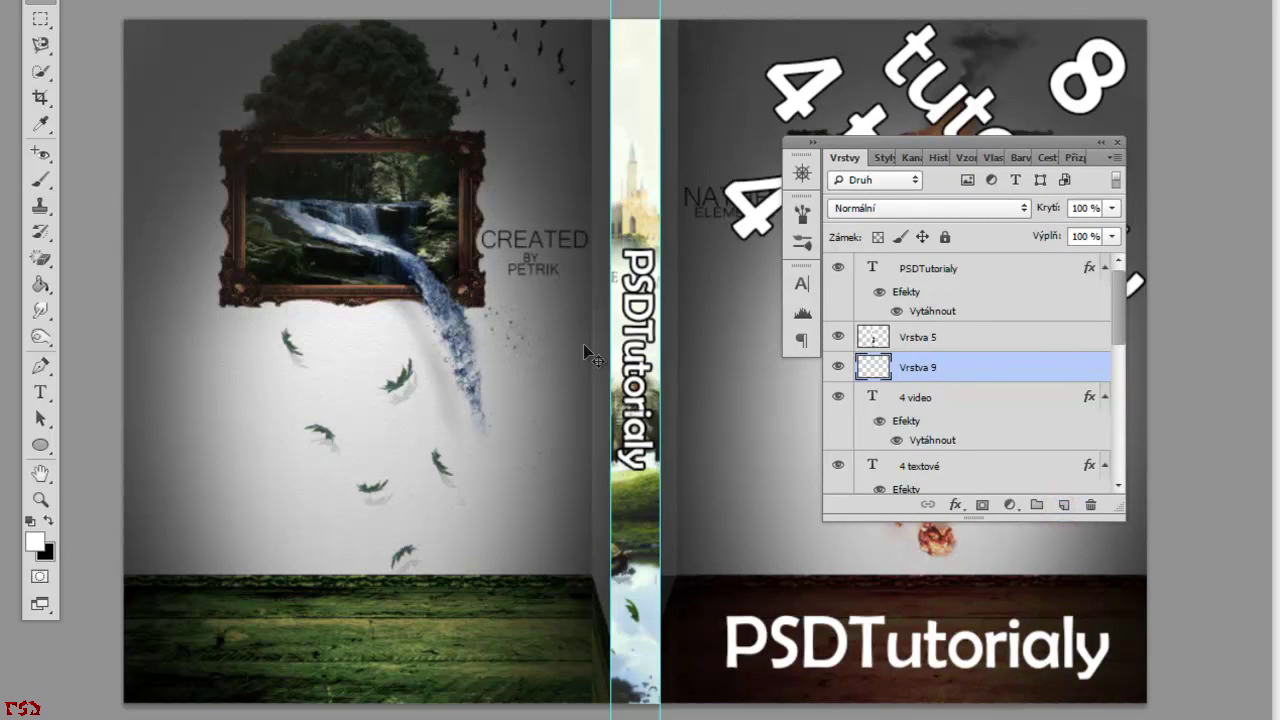
pyautogui.press('m')
pyautogui.moveTo(189, 98); pyautogui.dragTo(542, 312)
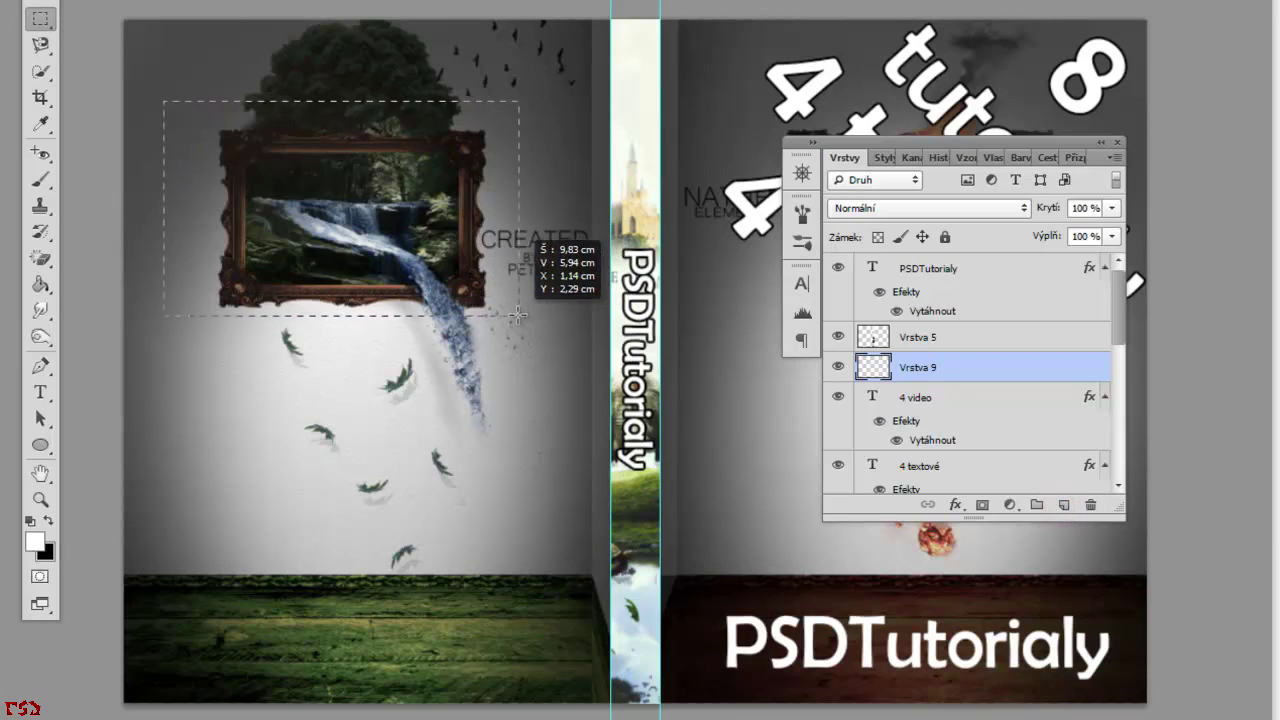
pyautogui.moveTo(542, 312); pyautogui.dragTo(566, 330)
pyautogui.press('g')
pyautogui.press('x')
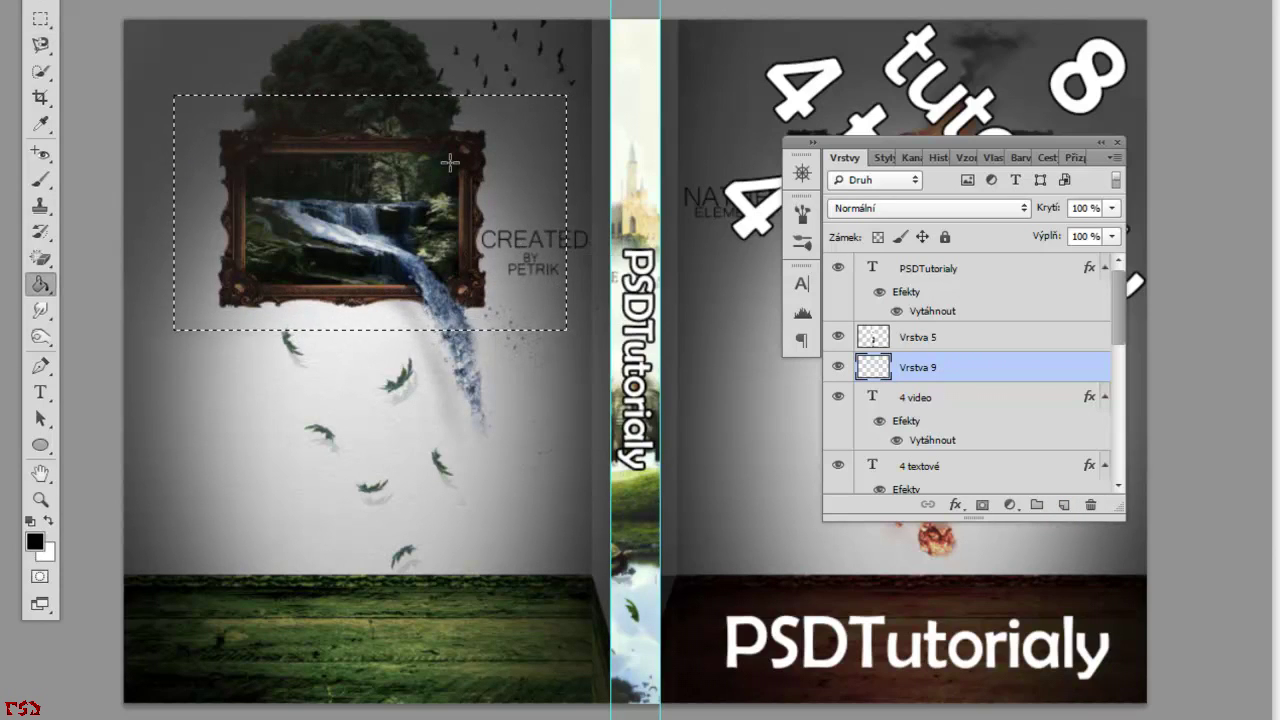
pyautogui.click(415, 172)
pyautogui.hotkey('ctrl', 'd')
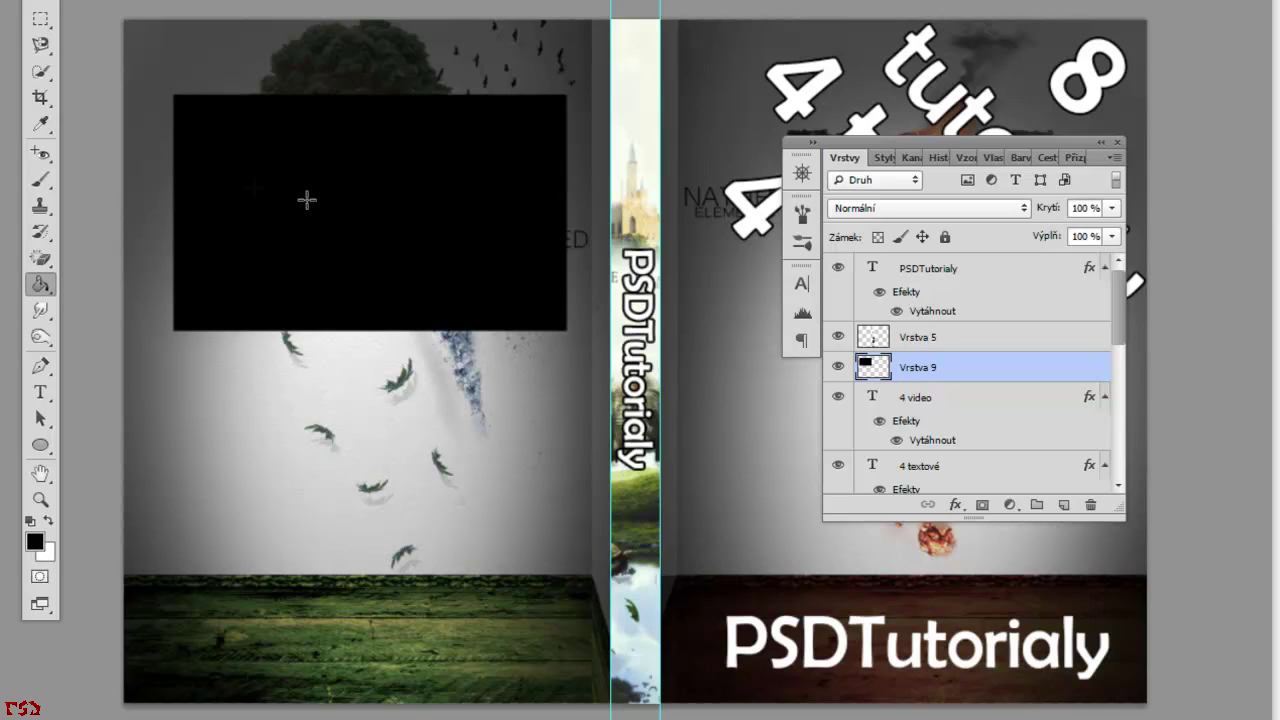
pyautogui.click(41, 5)
# Duplicate the black rectangle as Vrstva 9 kopie and place it lower on the back cover.
pyautogui.moveTo(451, 230); pyautogui.dragTo(449, 200)
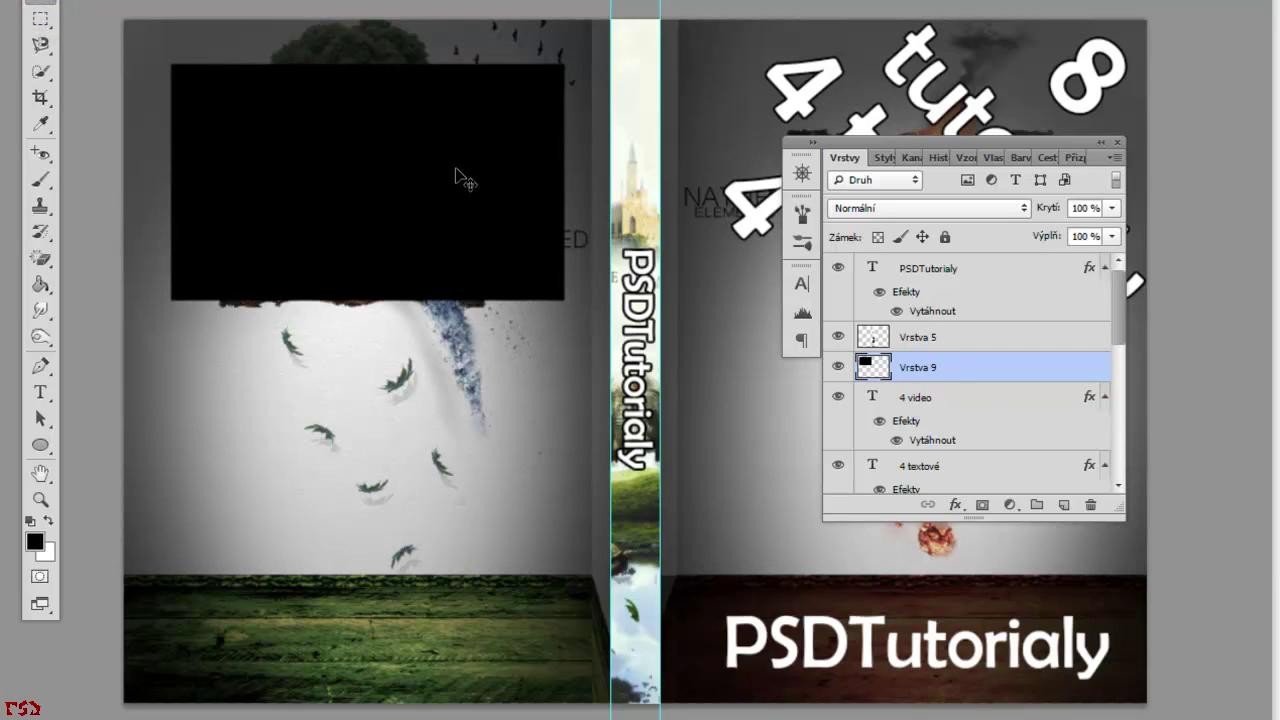
pyautogui.hotkey('ctrl', 'j')
pyautogui.moveTo(357, 188)
pyautogui.mouseDown()
pyautogui.moveTo(361, 530)
pyautogui.moveTo(370, 503)
pyautogui.mouseUp()
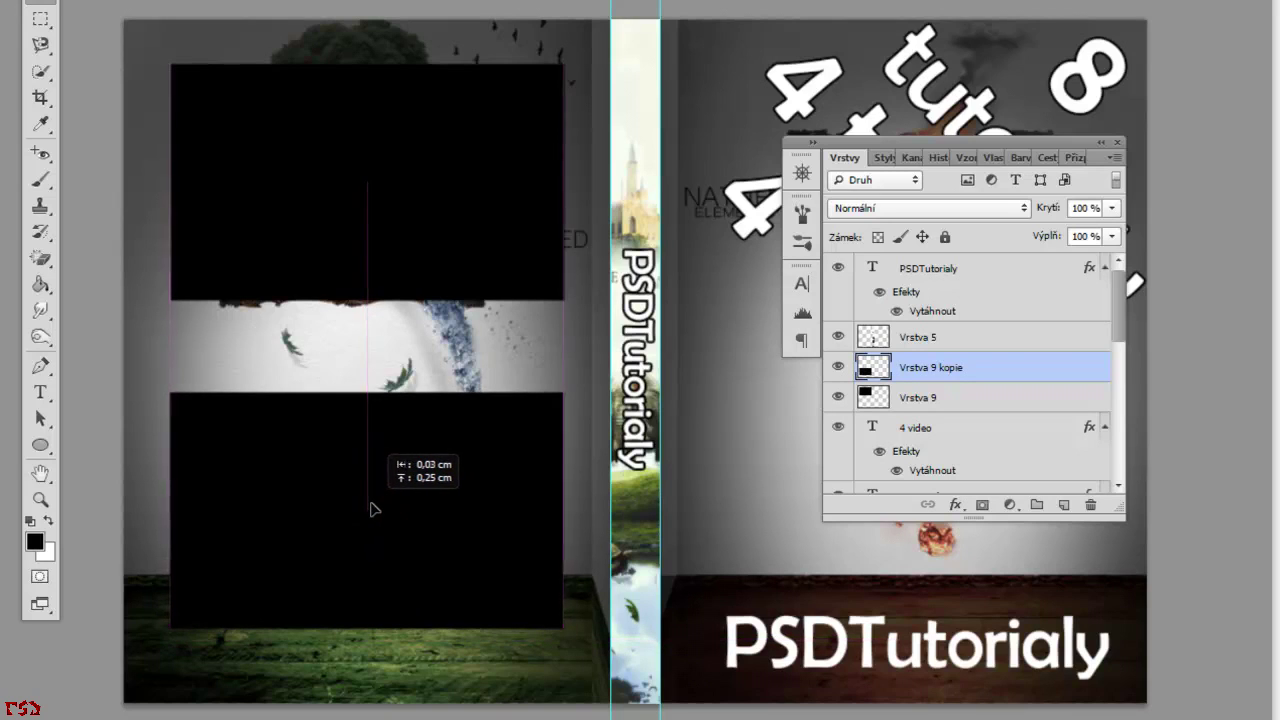
pyautogui.moveTo(370, 509); pyautogui.dragTo(371, 508)
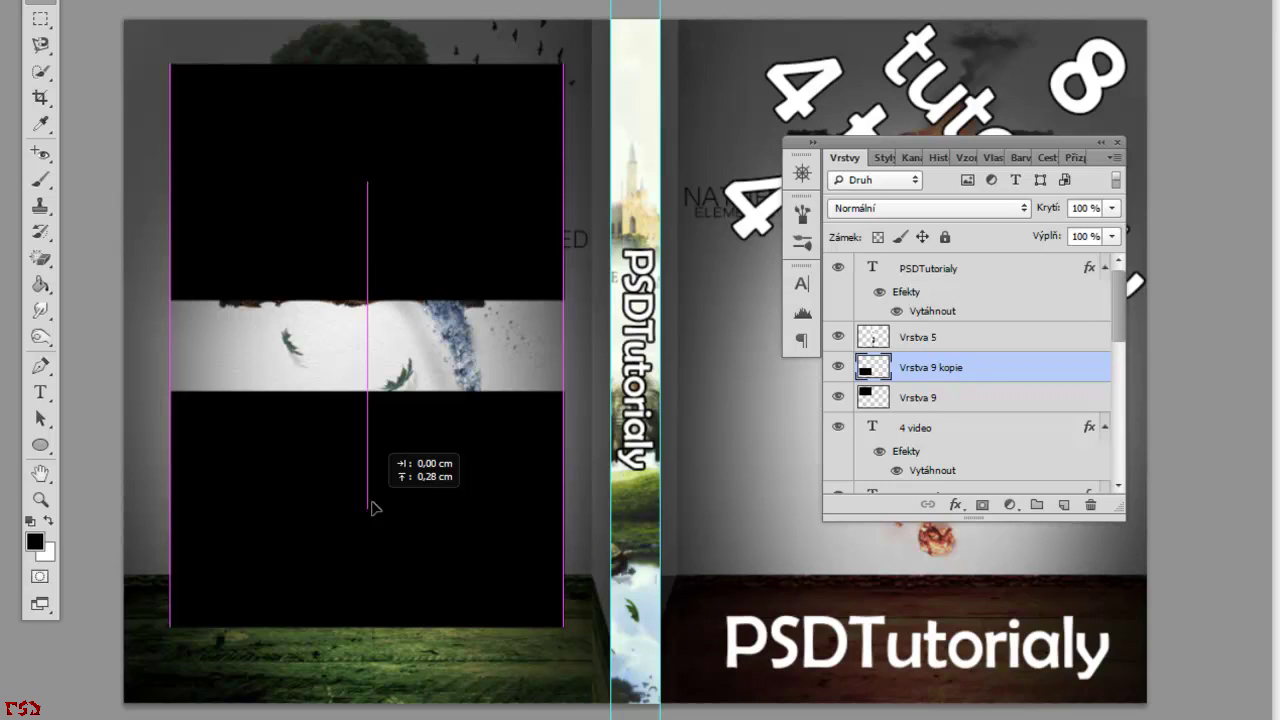
pyautogui.moveTo(371, 507); pyautogui.dragTo(375, 527)
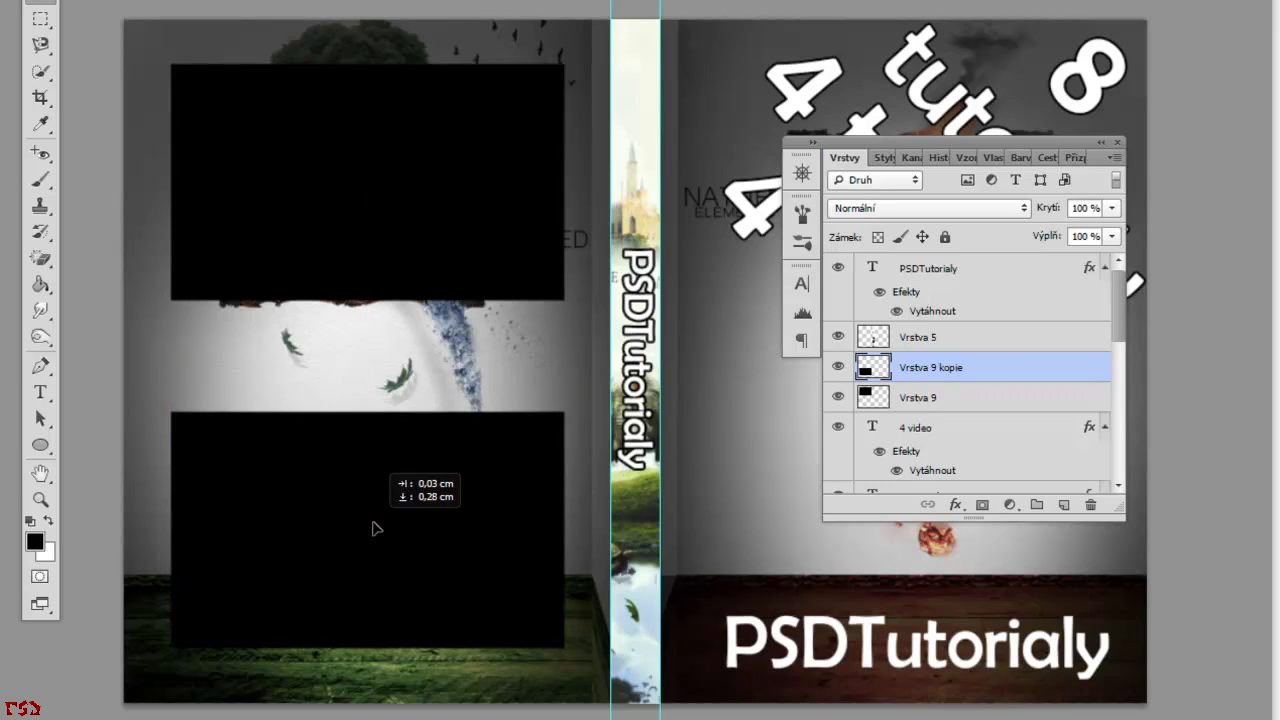
pyautogui.moveTo(372, 527); pyautogui.dragTo(372, 526)
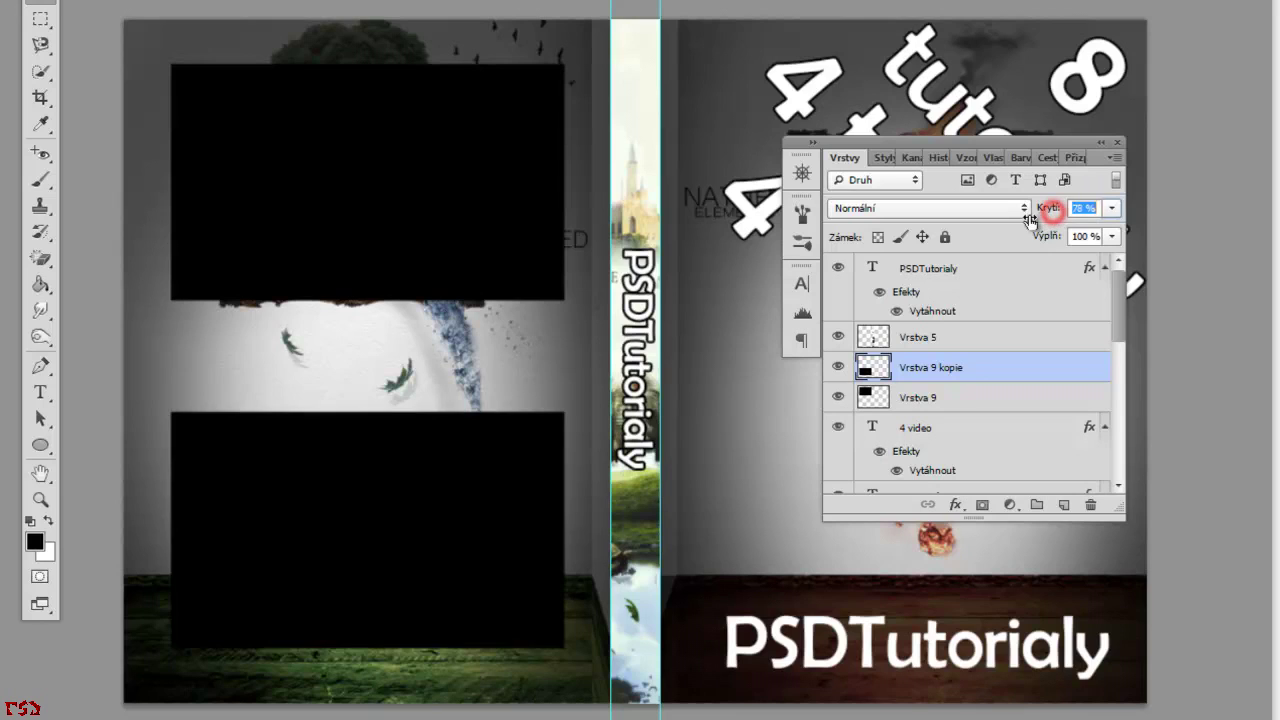
# Set both black panels to 59% opacity and move the upper panel down slightly.
pyautogui.moveTo(1055, 218); pyautogui.dragTo(1020, 222)
pyautogui.click(997, 335)
pyautogui.click(970, 393)
pyautogui.moveTo(1040, 208); pyautogui.dragTo(1009, 226)
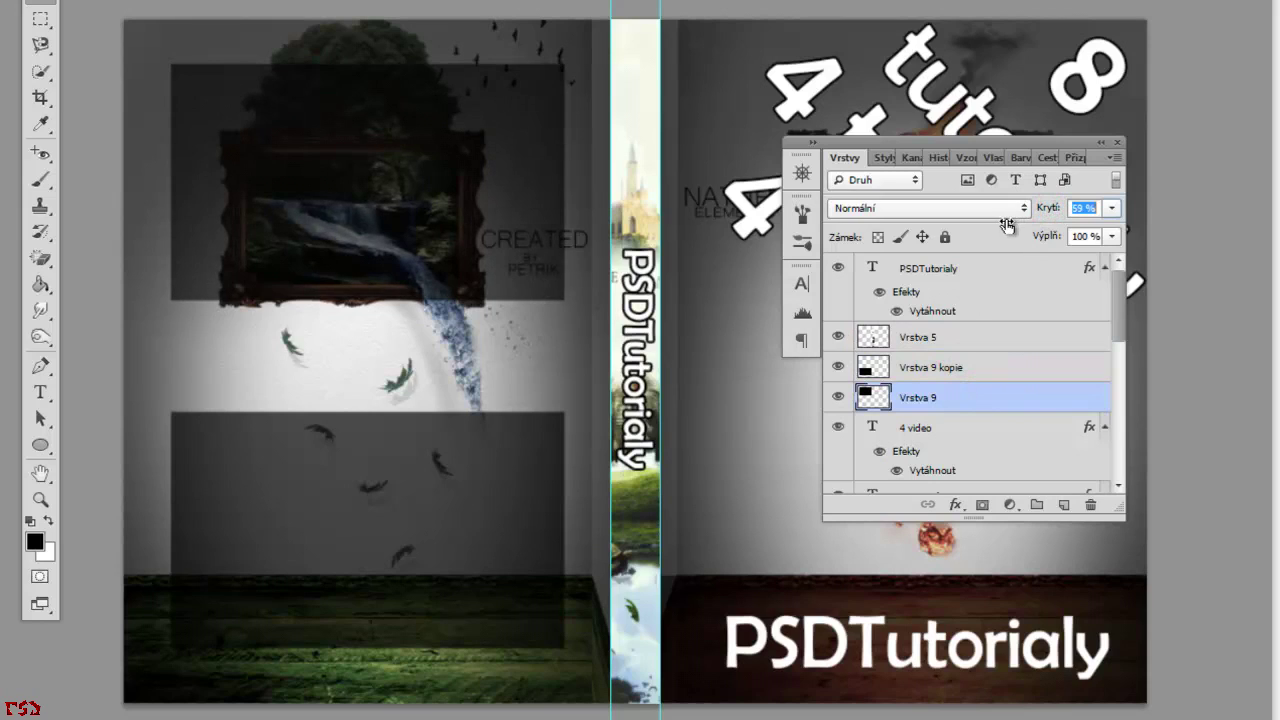
pyautogui.press('Return')
pyautogui.moveTo(358, 212); pyautogui.dragTo(359, 277)
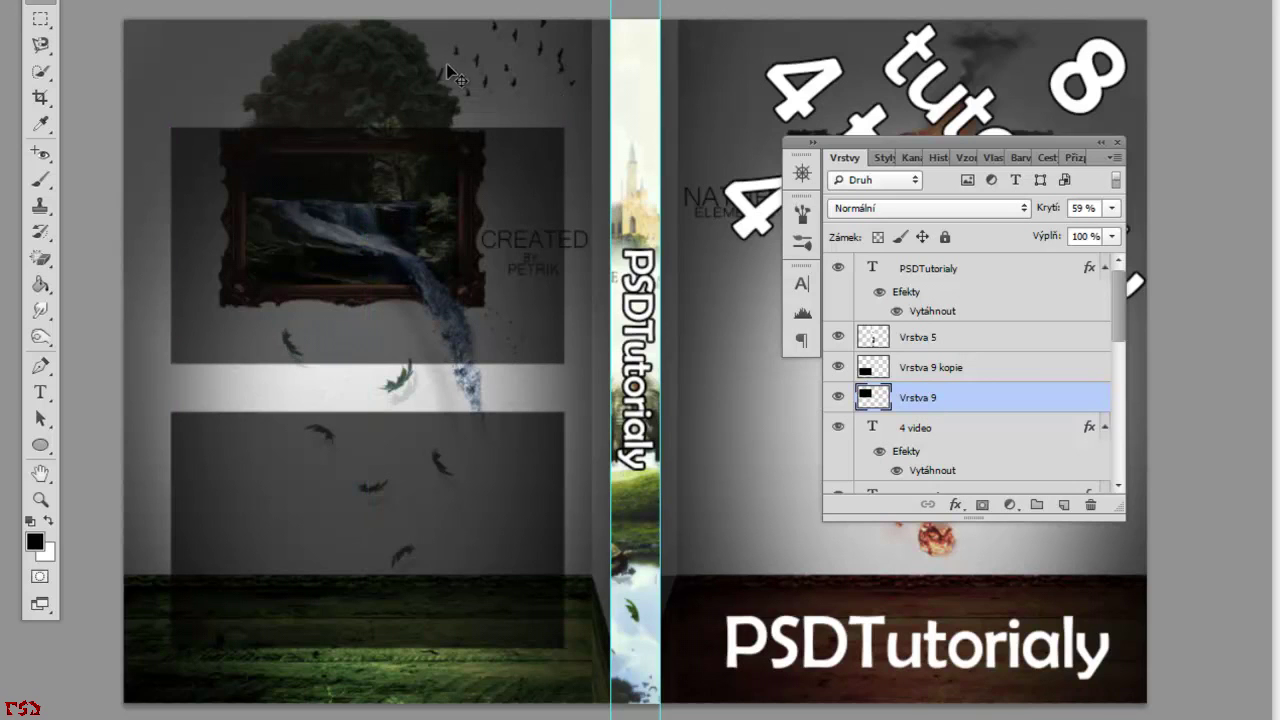
# Type the PSDTutorialy heading at the top of the back cover and set it to 40 pt.
pyautogui.press('t')
pyautogui.click(235, 68)
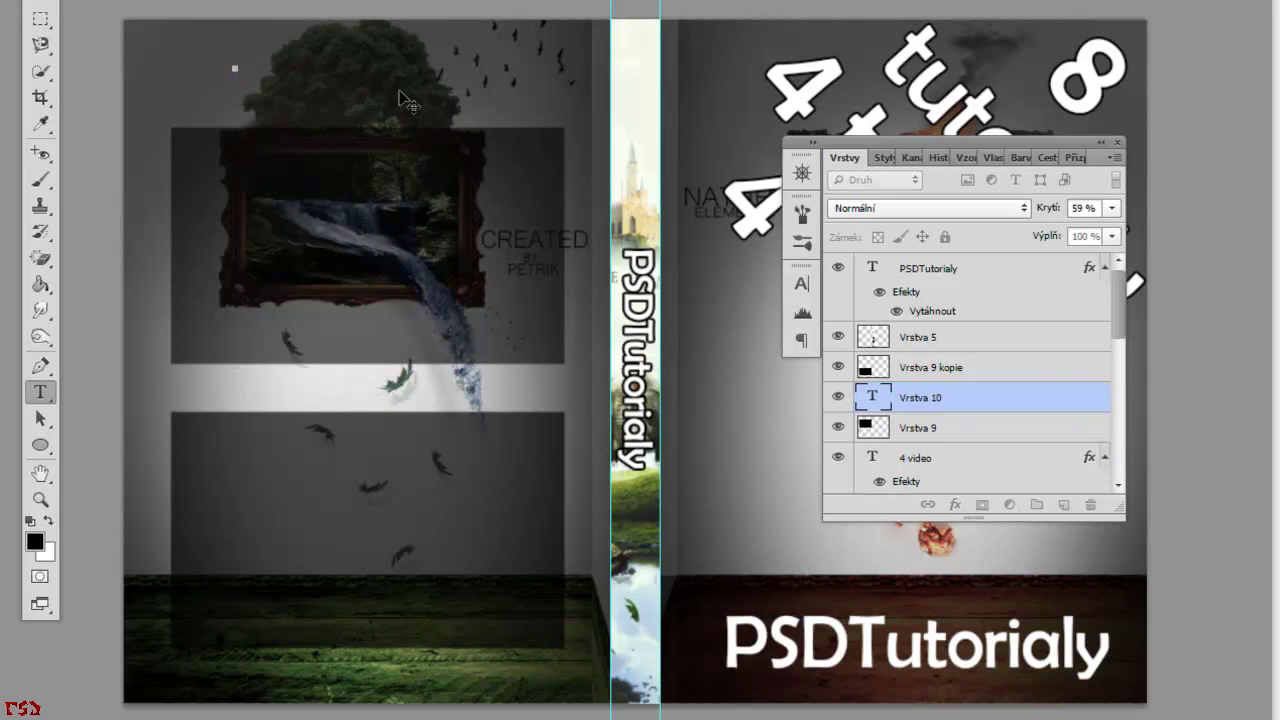
pyautogui.write('PSD')
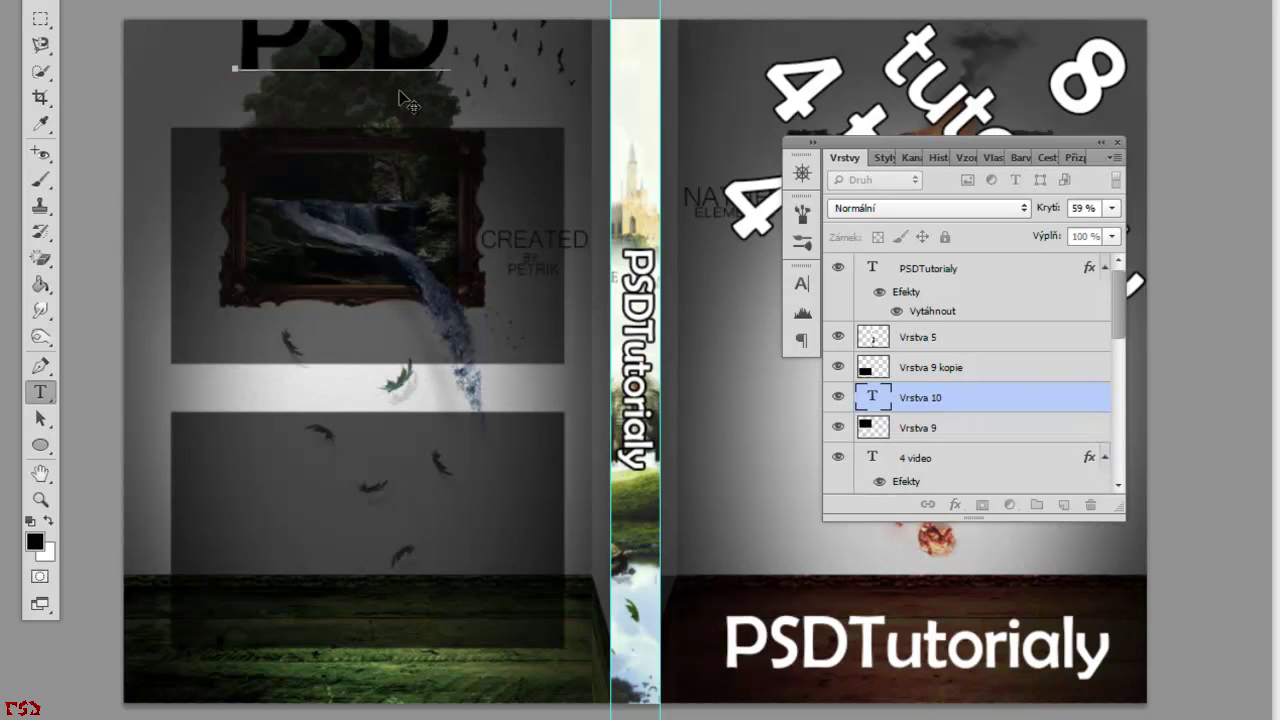
pyautogui.write('Tutorialyutorialy')
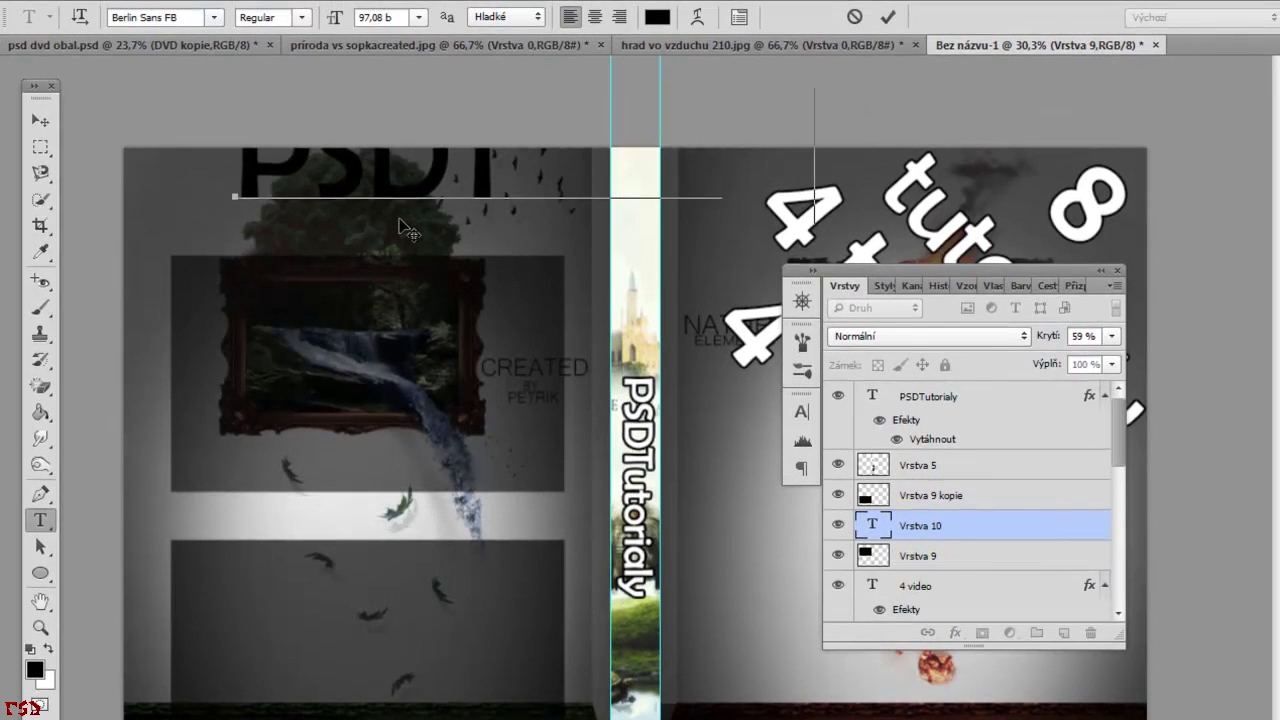
pyautogui.hotkey('ctrl', 'a')
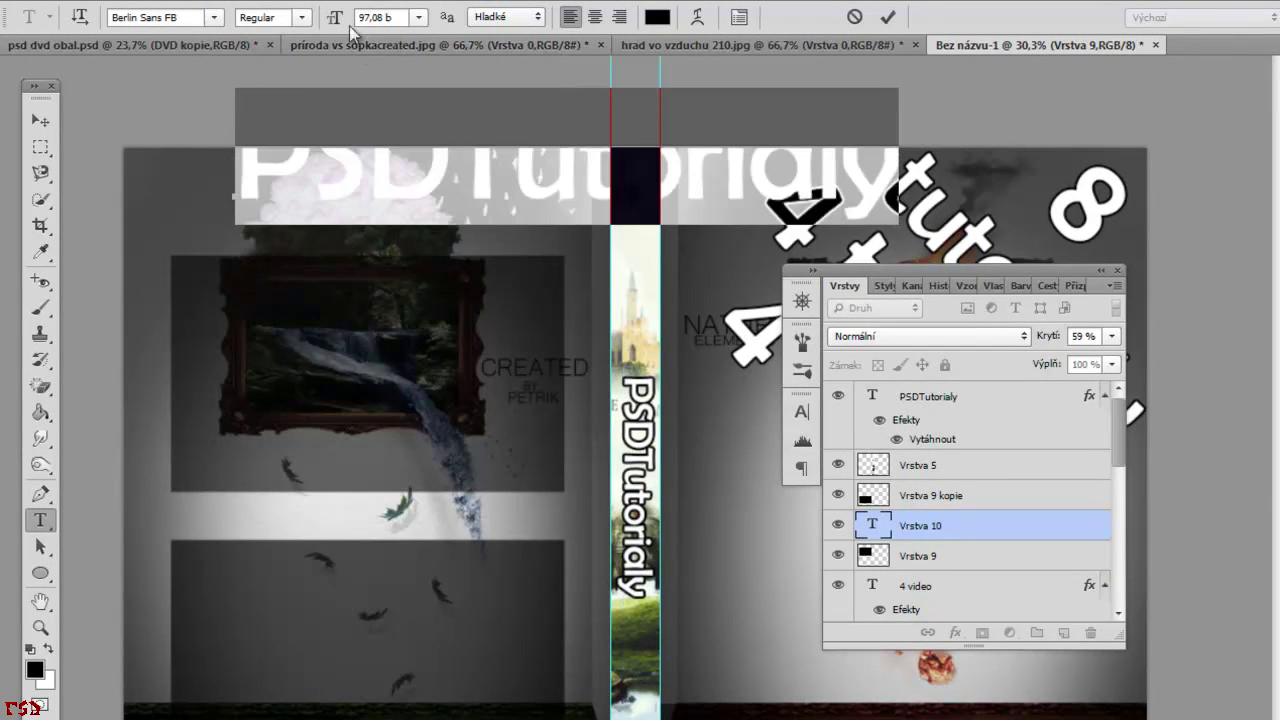
pyautogui.moveTo(334, 18); pyautogui.dragTo(274, 40)
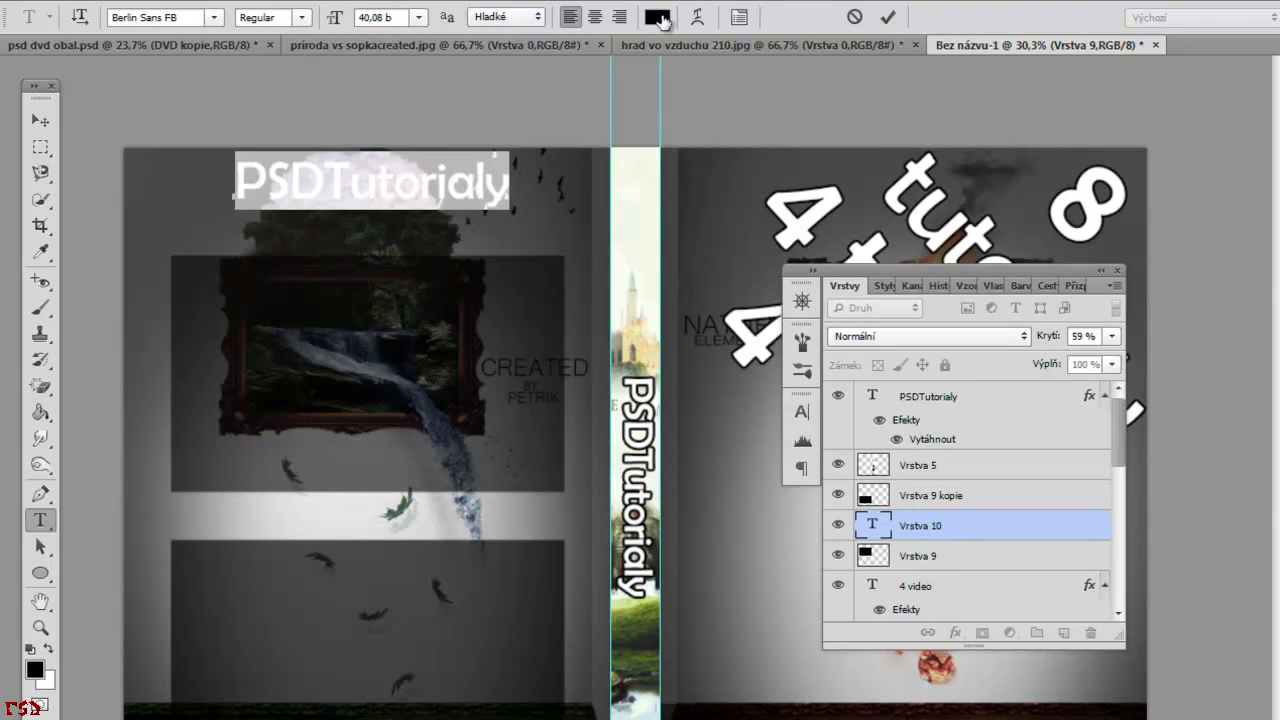
# Make the heading text white (ffffff).
pyautogui.click(657, 17)
pyautogui.write('ffffff')
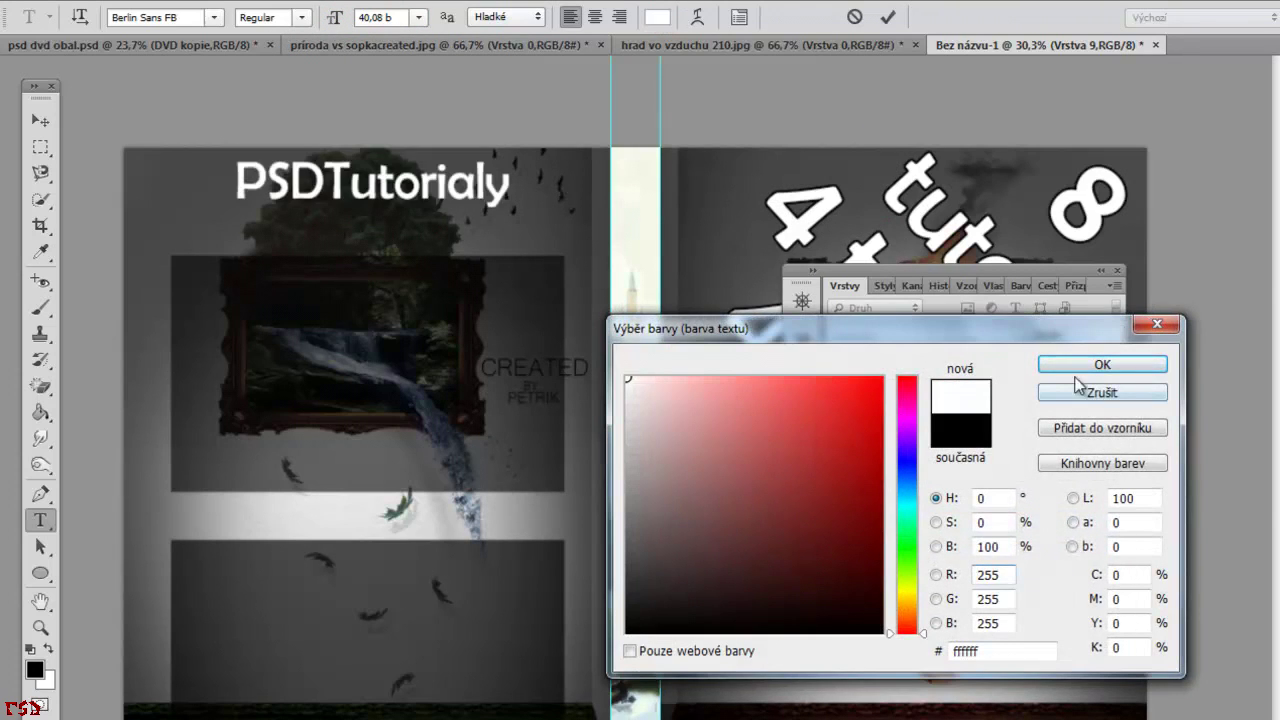
pyautogui.click(819, 457)
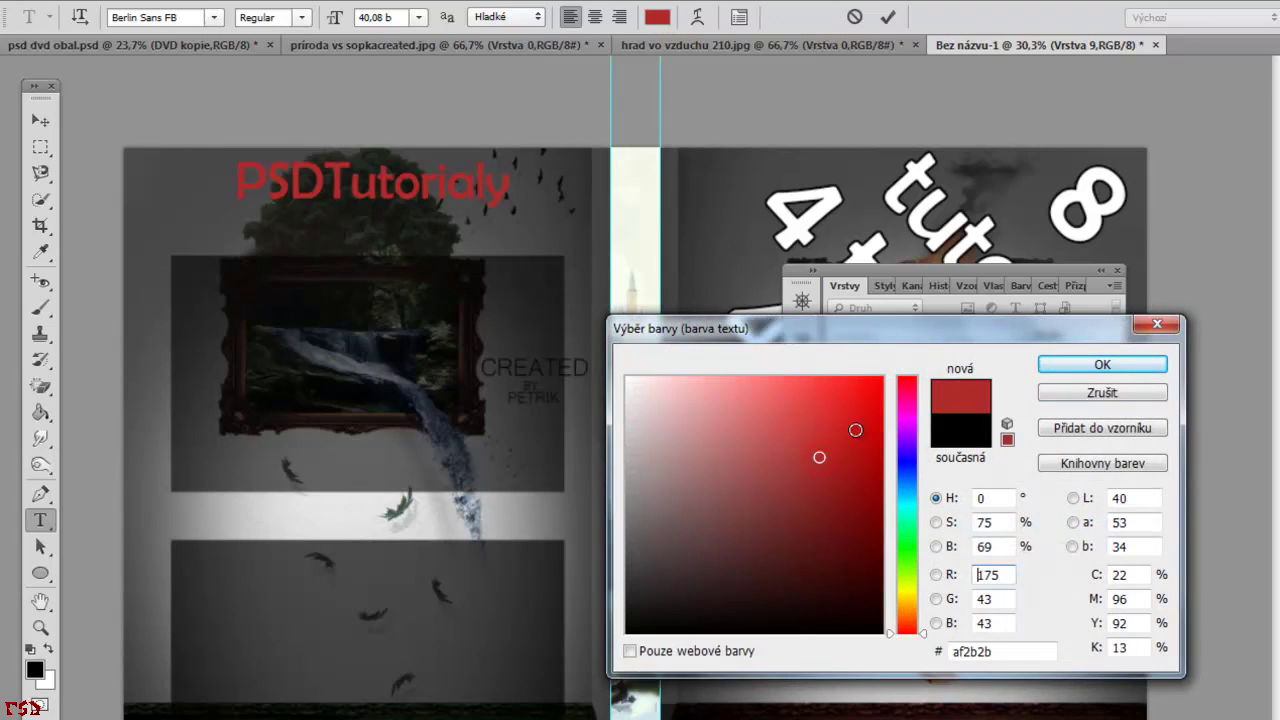
pyautogui.moveTo(730, 528)
pyautogui.mouseDown()
pyautogui.moveTo(777, 618)
pyautogui.moveTo(858, 422)
pyautogui.mouseUp()
pyautogui.click(909, 420)
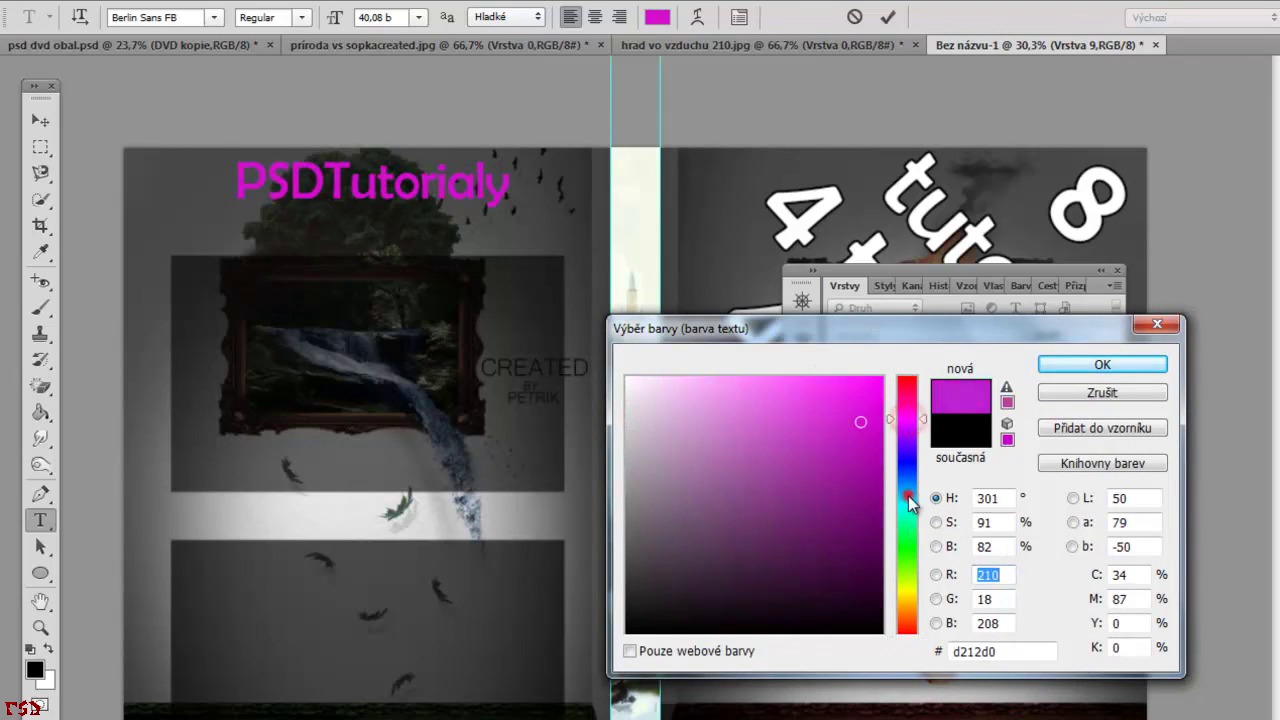
pyautogui.moveTo(910, 500); pyautogui.dragTo(655, 360)
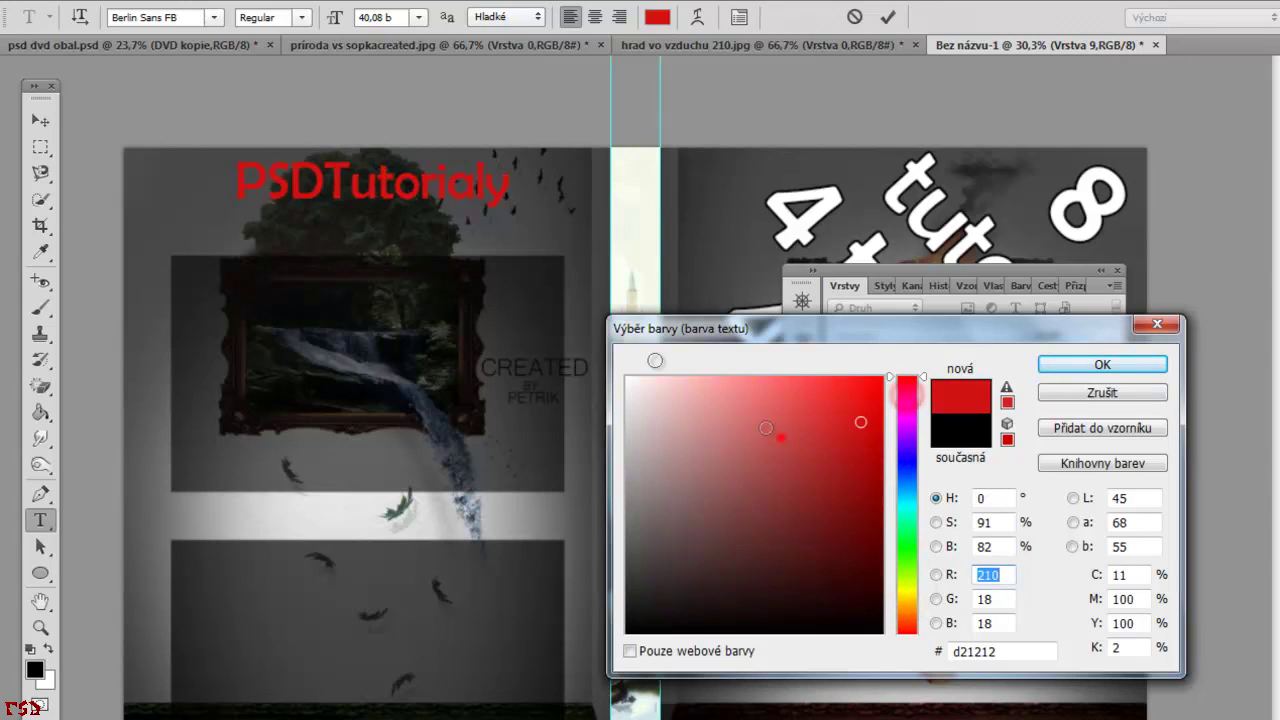
pyautogui.click(627, 378)
pyautogui.click(1102, 364)
# Position the heading near the back cover top and place a duplicate just below it.
pyautogui.click(40, 120)
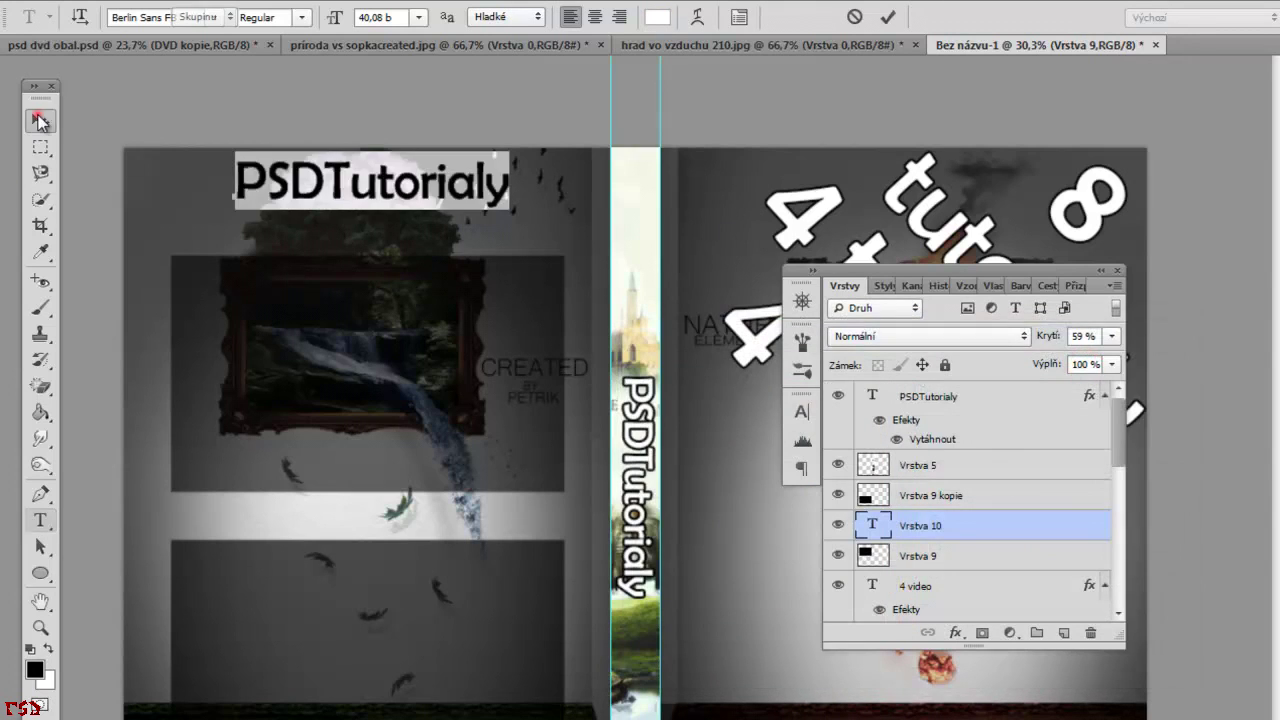
pyautogui.moveTo(384, 195); pyautogui.dragTo(378, 200)
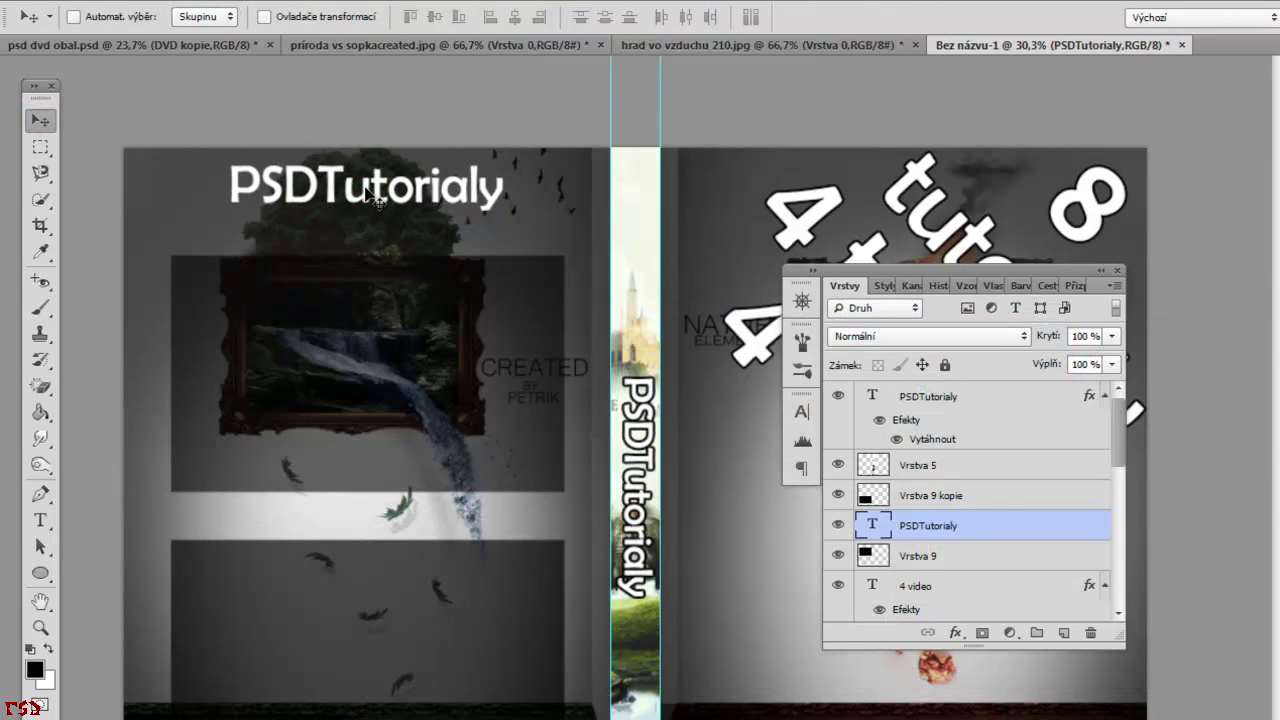
pyautogui.hotkey('ctrl', 'j')
pyautogui.moveTo(378, 200); pyautogui.dragTo(378, 250)
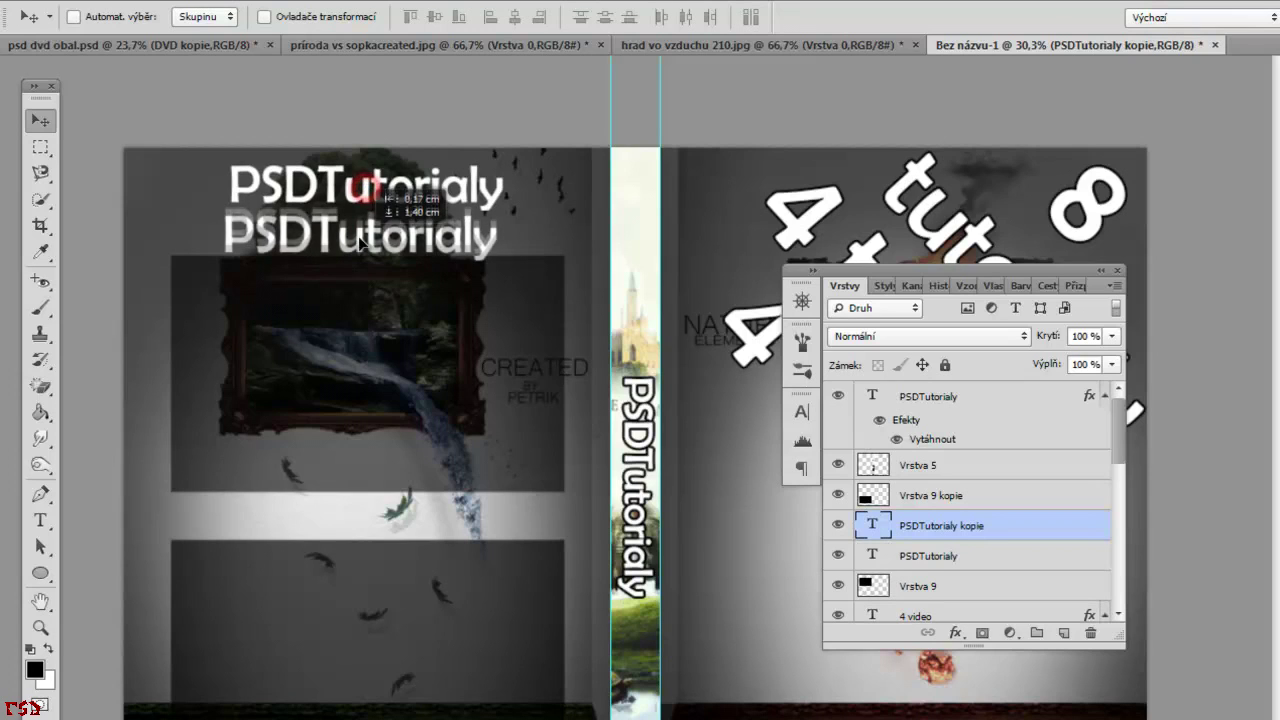
# Retype the copy as 'Obsah DVD' and shrink it to 26 pt.
pyautogui.press('t')
pyautogui.click(373, 241)
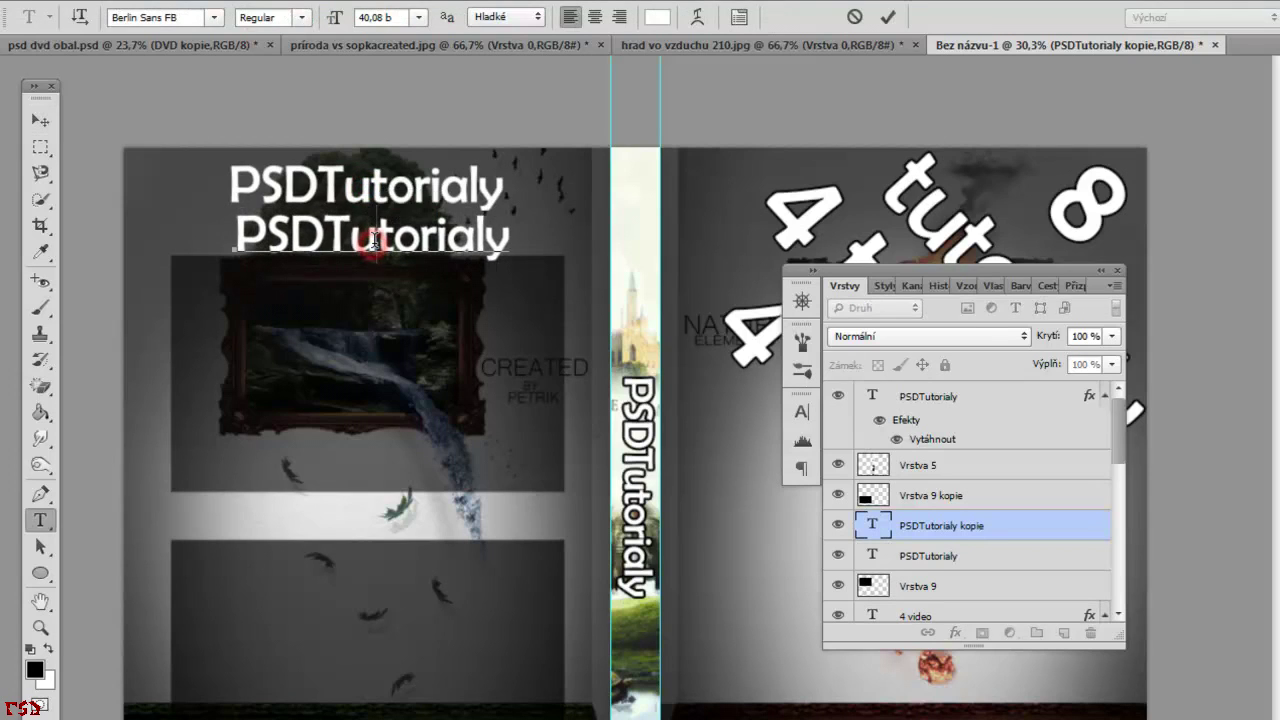
pyautogui.doubleClick(373, 241)
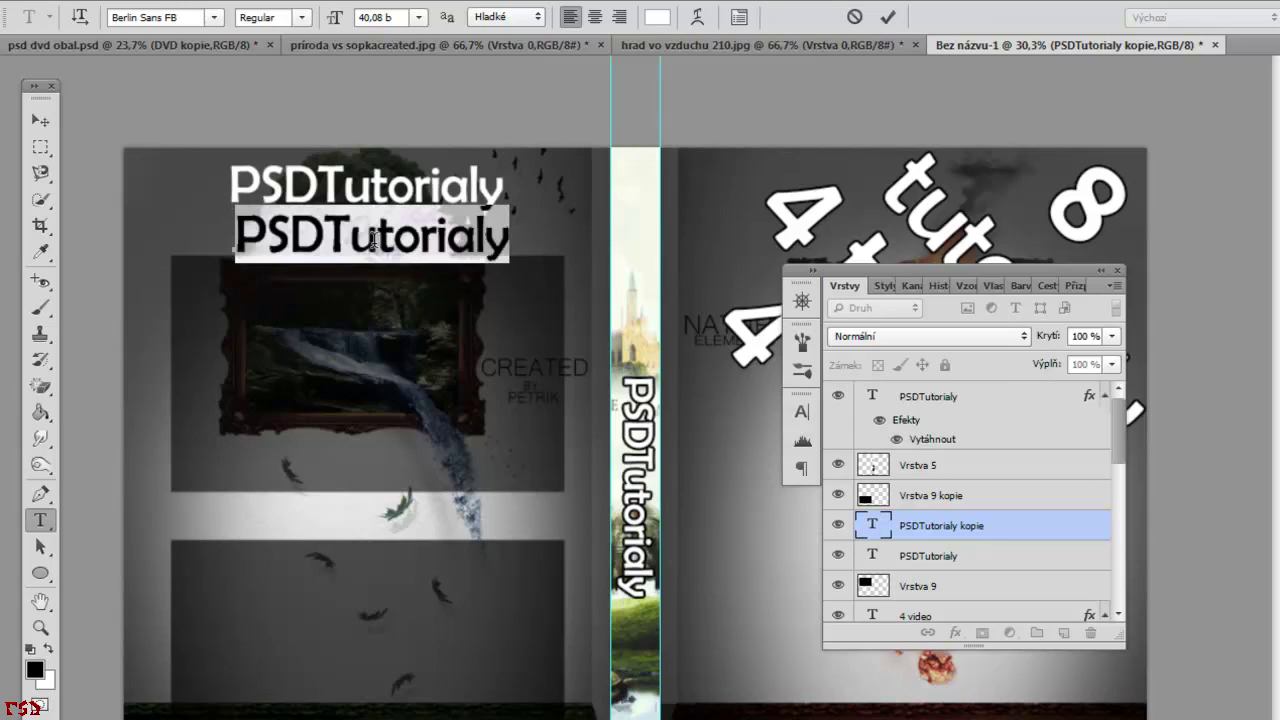
pyautogui.write('O')
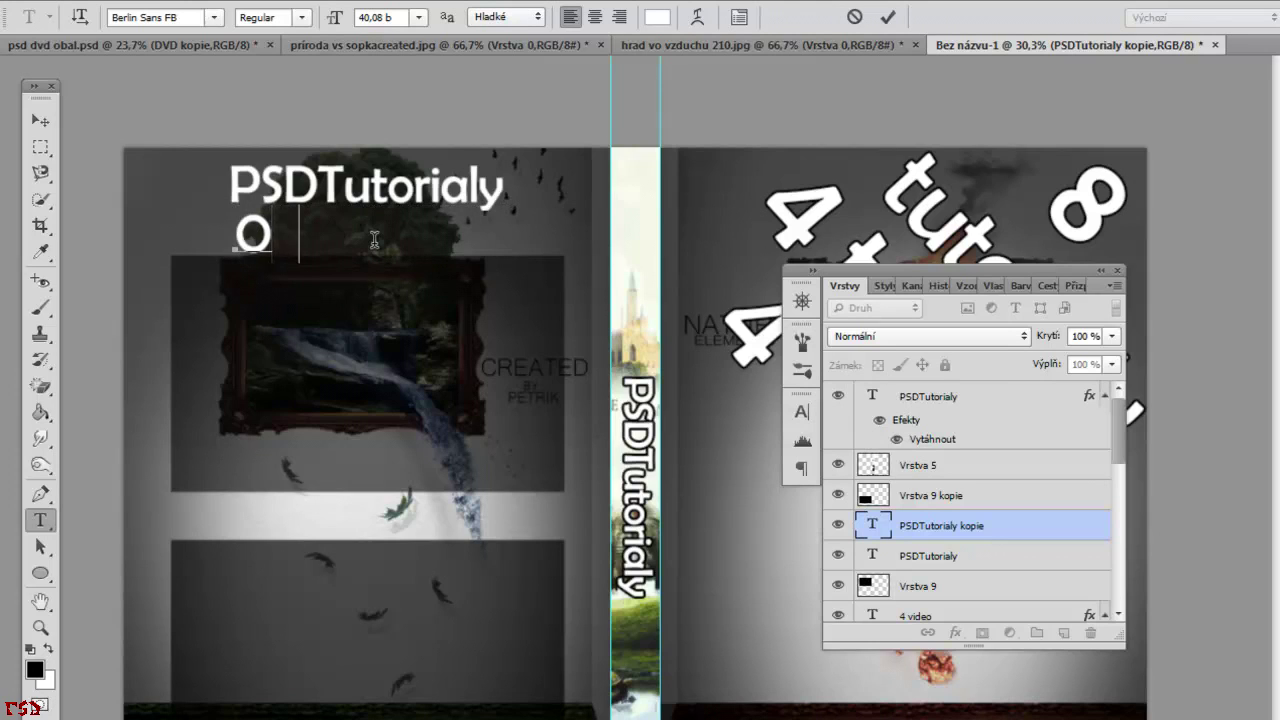
pyautogui.write('bsah DVD')
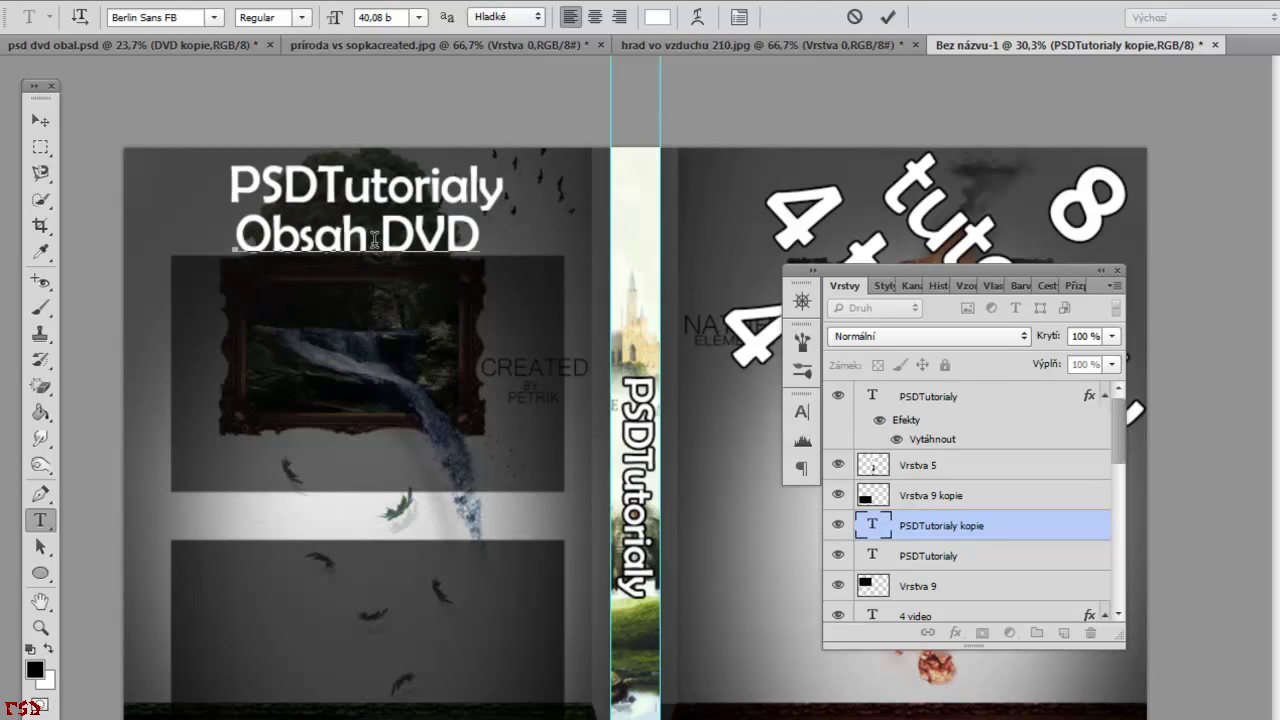
pyautogui.hotkey('ctrl', 'a')
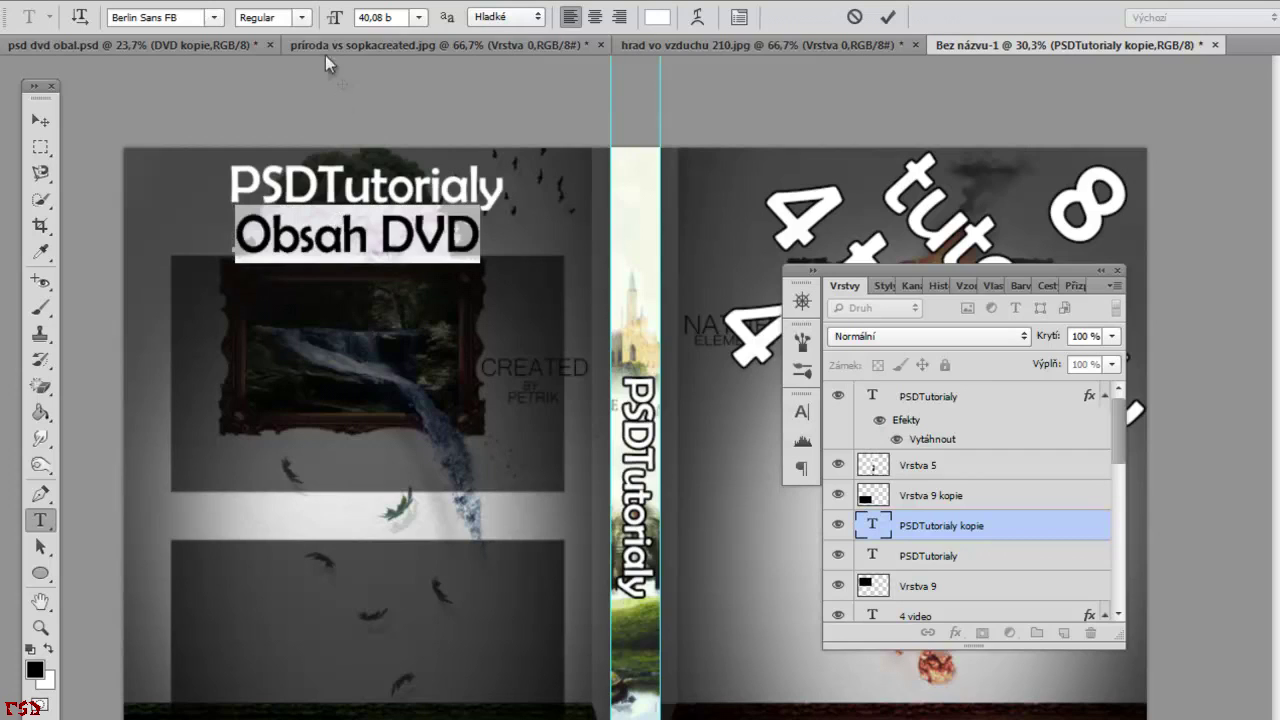
pyautogui.moveTo(333, 22); pyautogui.dragTo(160, 90)
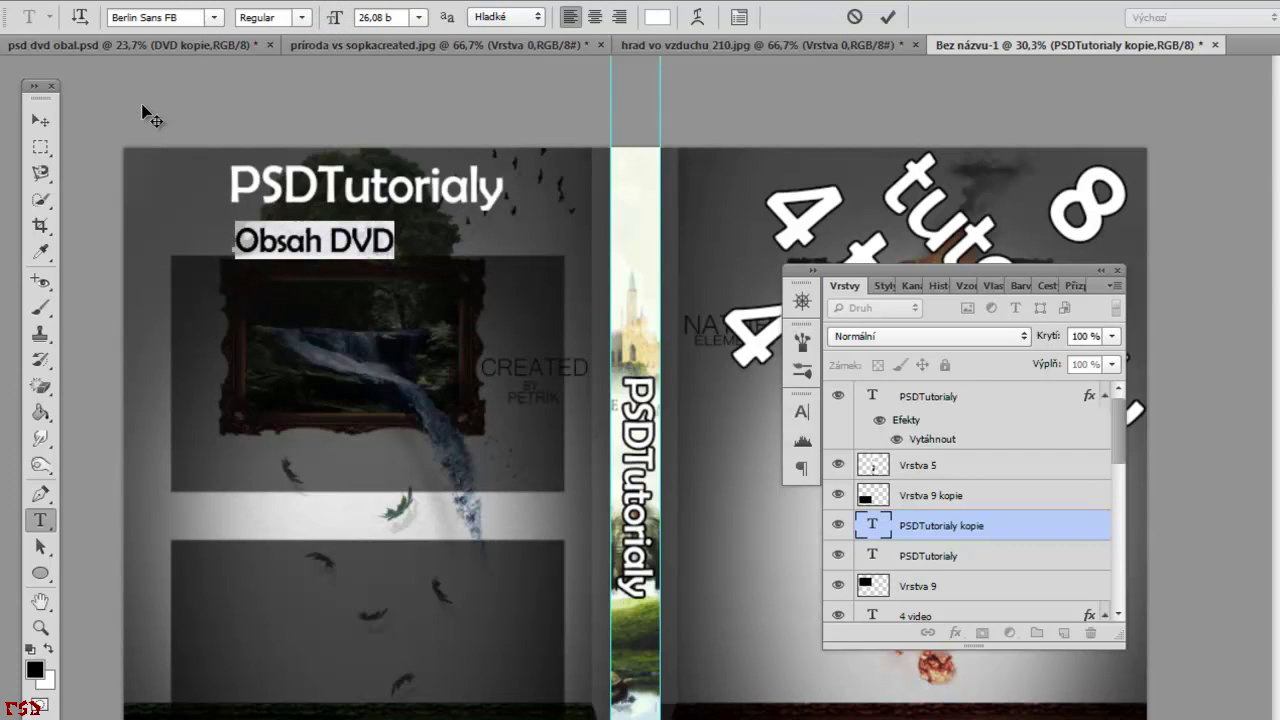
# Center Obsah DVD under the heading and place a duplicate of it lower on the panel.
pyautogui.click(40, 120)
pyautogui.moveTo(356, 222)
pyautogui.mouseDown()
pyautogui.moveTo(458, 212)
pyautogui.moveTo(694, 298)
pyautogui.mouseUp()
pyautogui.hotkey('ctrl', 't')
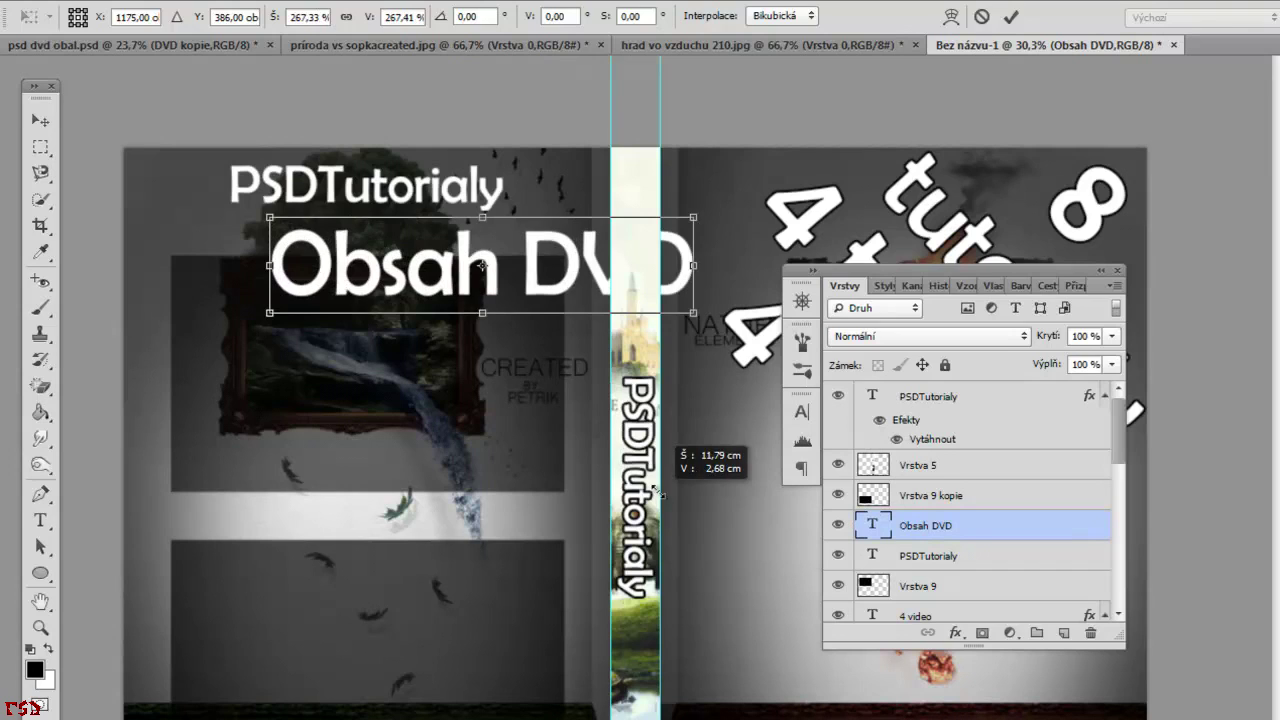
pyautogui.press('Escape')
pyautogui.moveTo(440, 245); pyautogui.dragTo(440, 215)
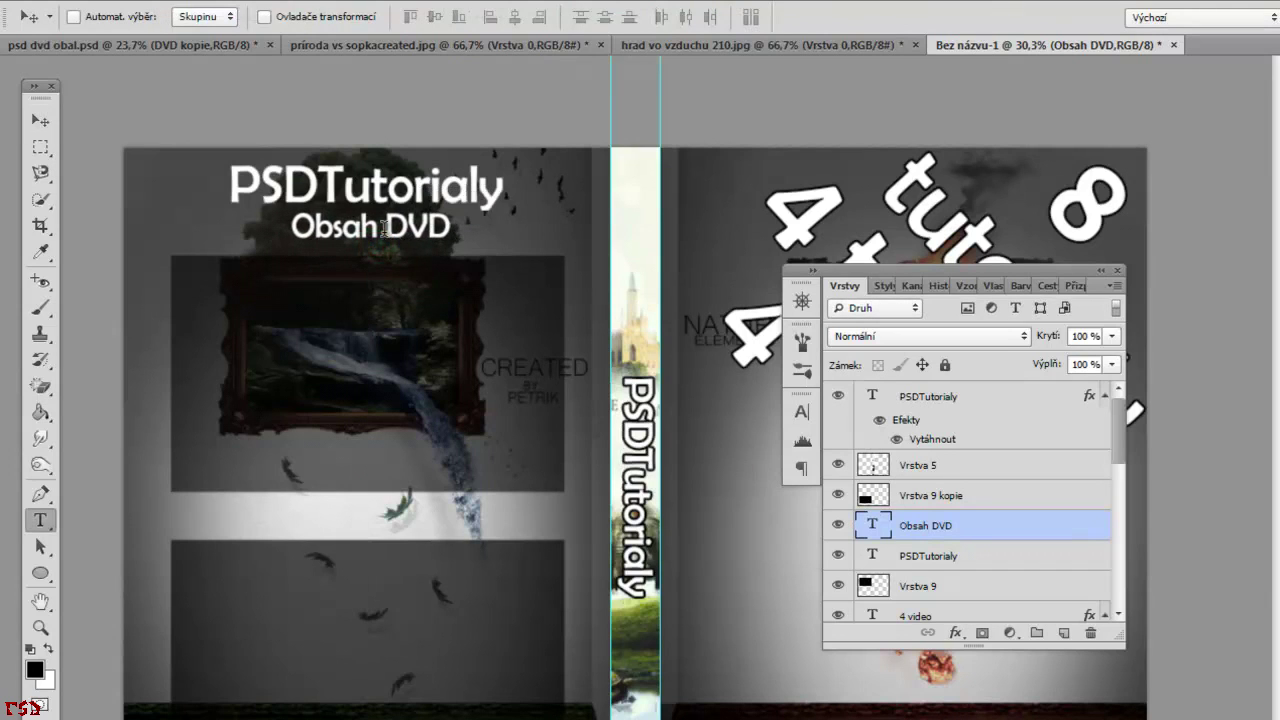
pyautogui.press('t')
pyautogui.click(384, 228)
pyautogui.hotkey('ctrl', 'a')
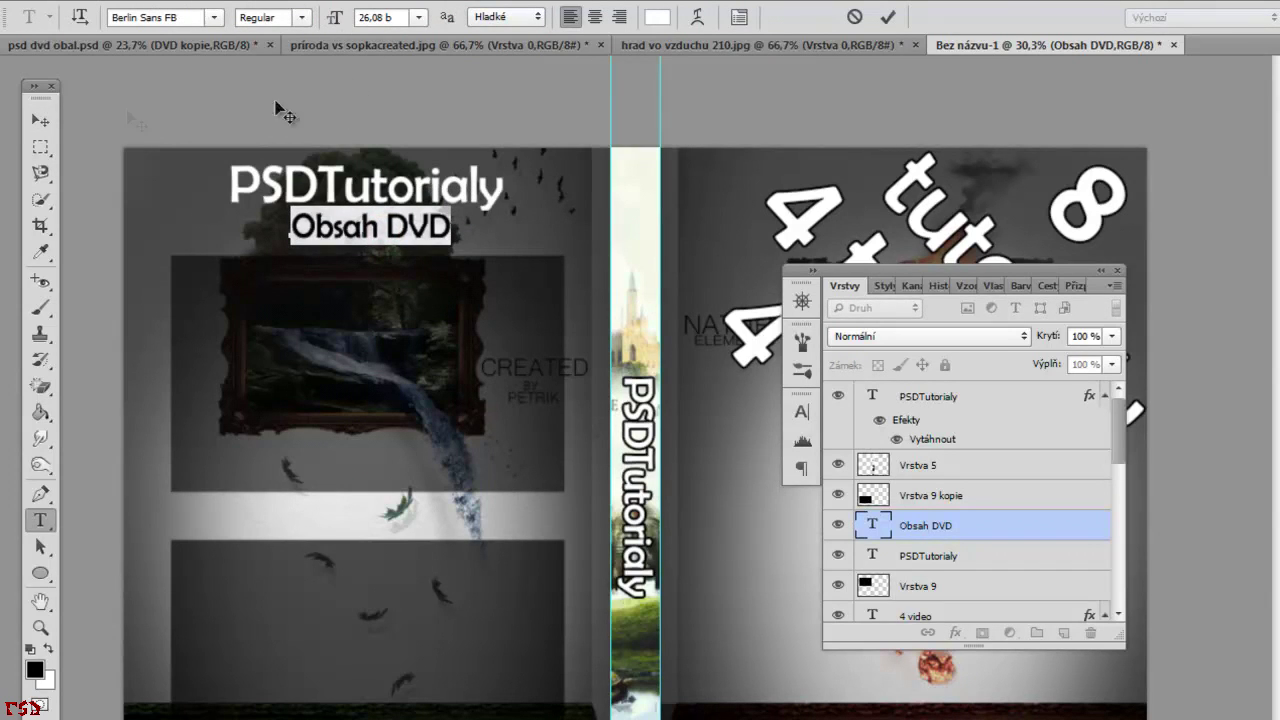
pyautogui.click(44, 124)
pyautogui.moveTo(458, 254); pyautogui.dragTo(450, 250)
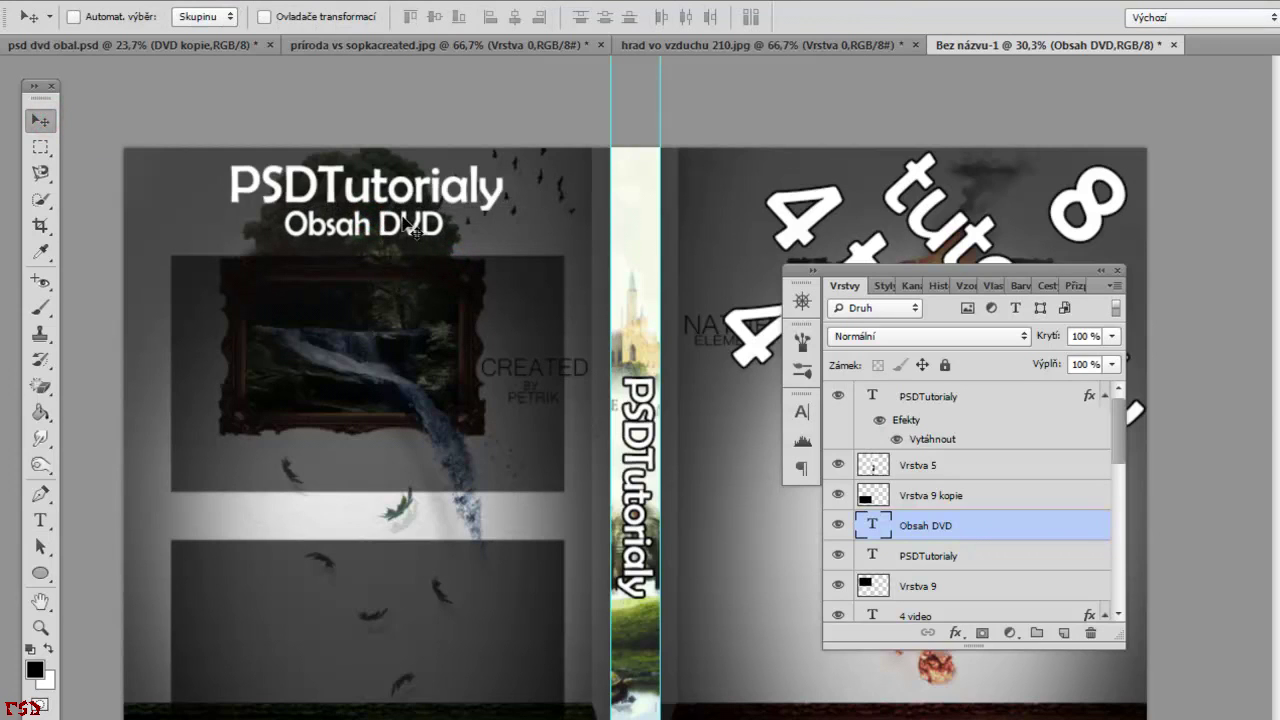
pyautogui.hotkey('ctrl', 'j')
pyautogui.moveTo(322, 244); pyautogui.dragTo(325, 302)
# Retype the copied subtitle as '4 textové tutorialy', fixing the typo.
pyautogui.press('t')
pyautogui.click(366, 283)
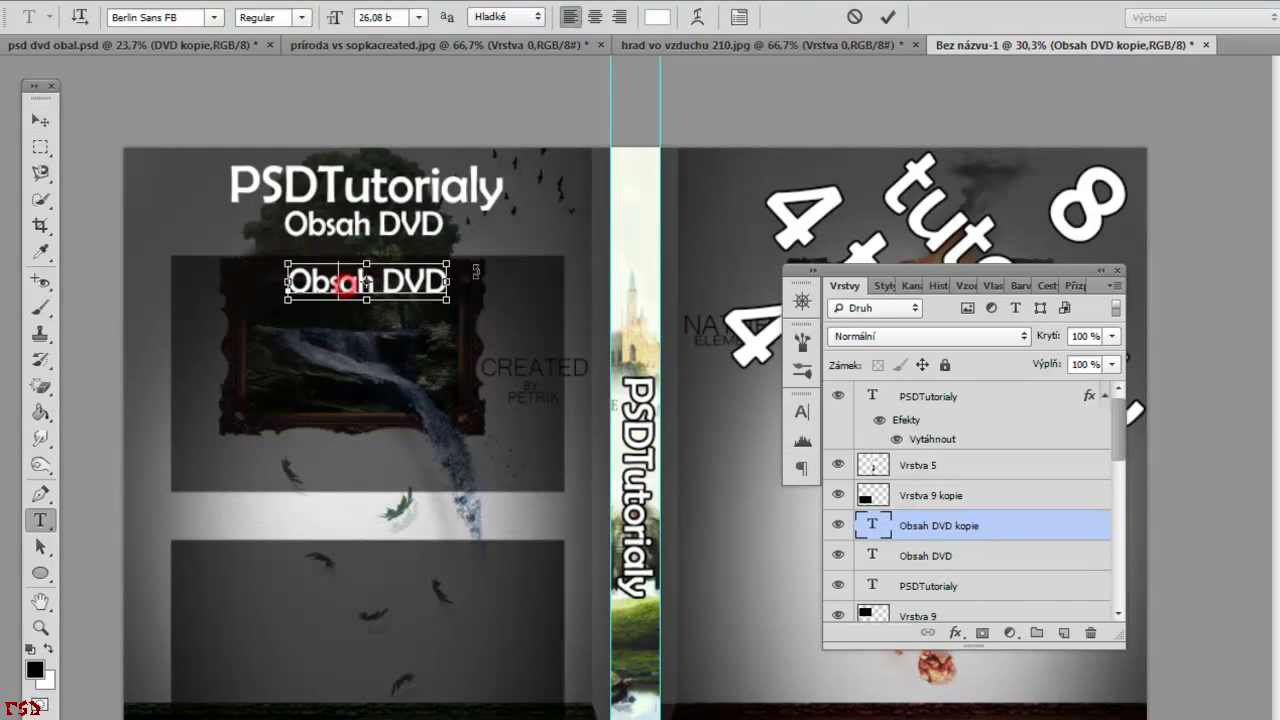
pyautogui.hotkey('ctrl', 'a')
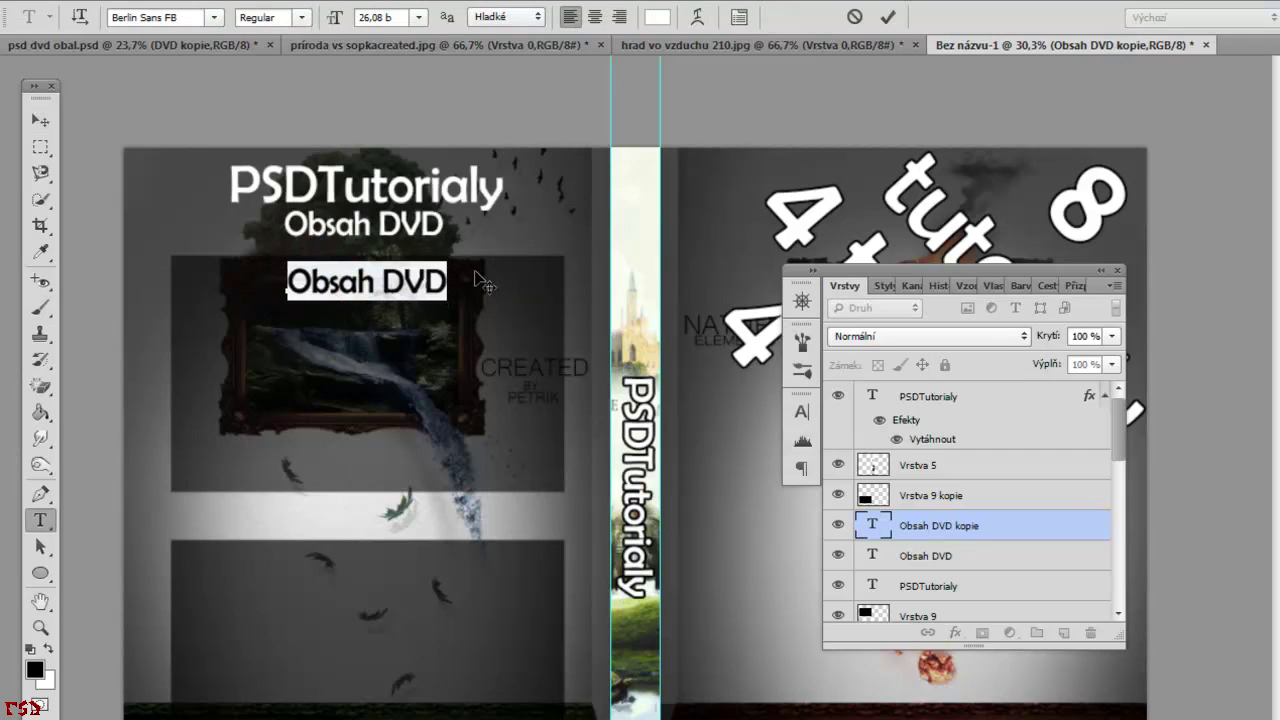
pyautogui.write('4')
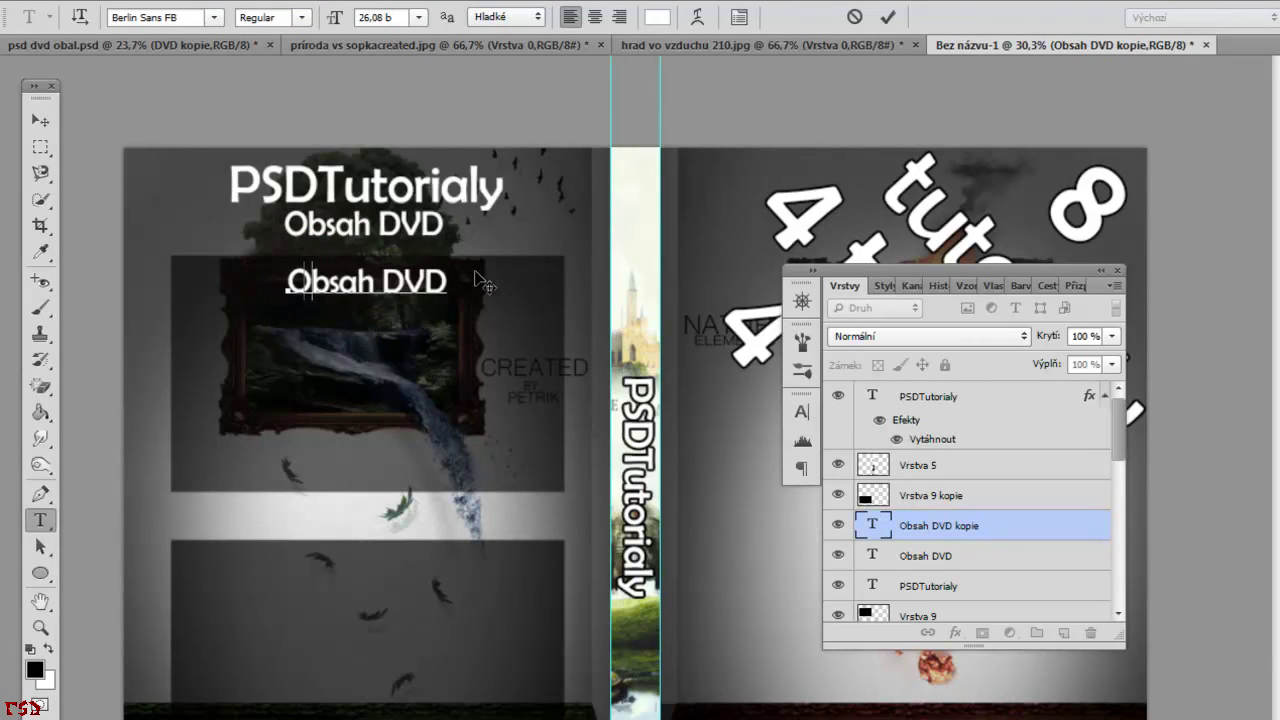
pyautogui.write('extové tuotor')
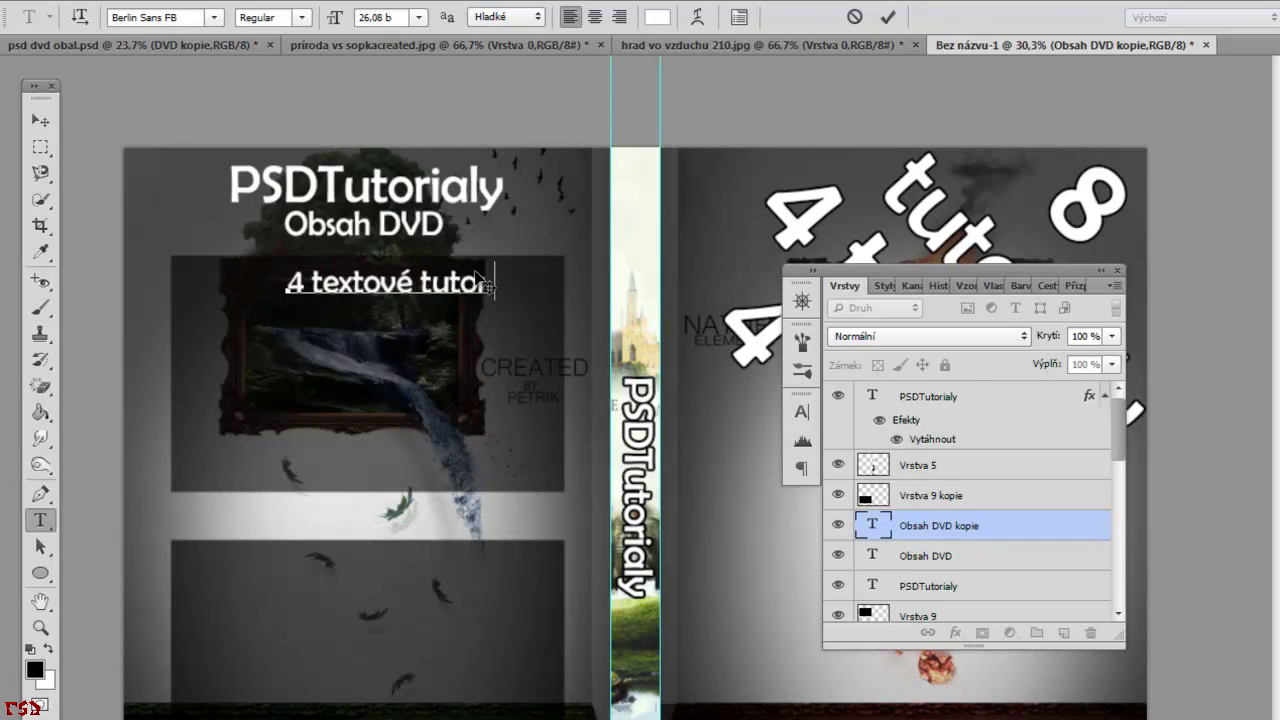
pyautogui.write('ôy')
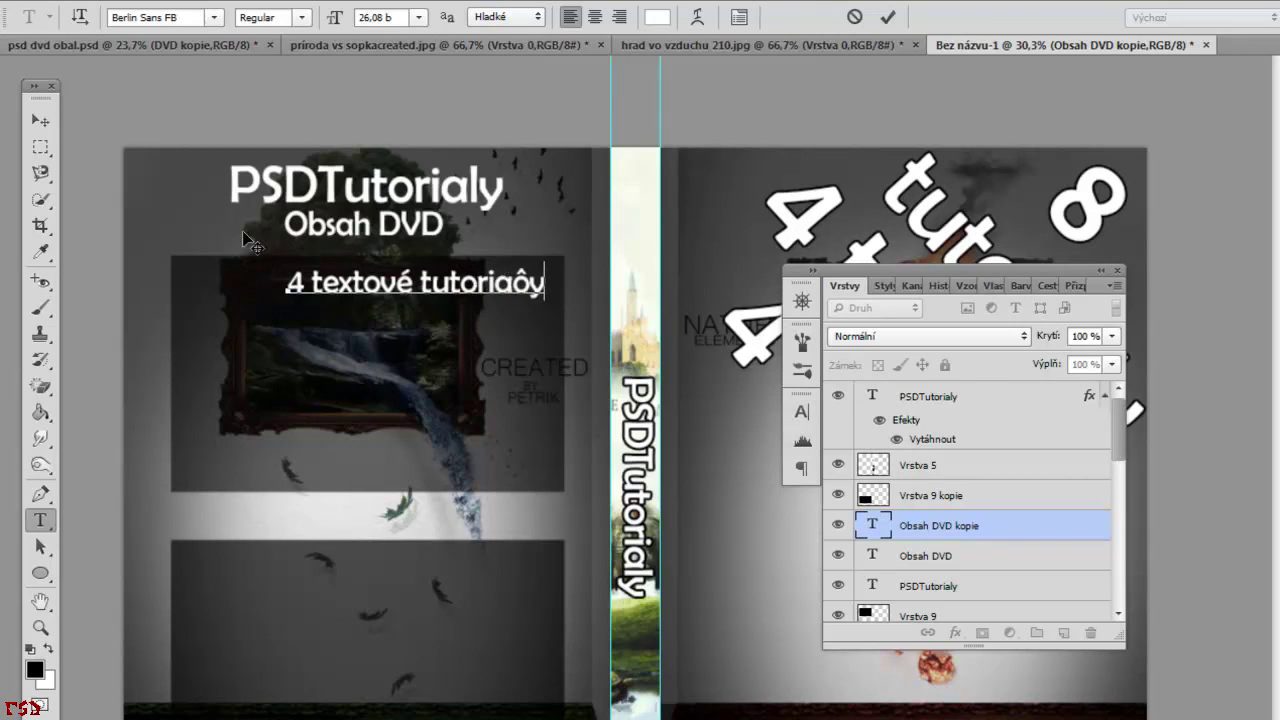
pyautogui.press('Delete')
pyautogui.press('Delete')
pyautogui.write('ly')
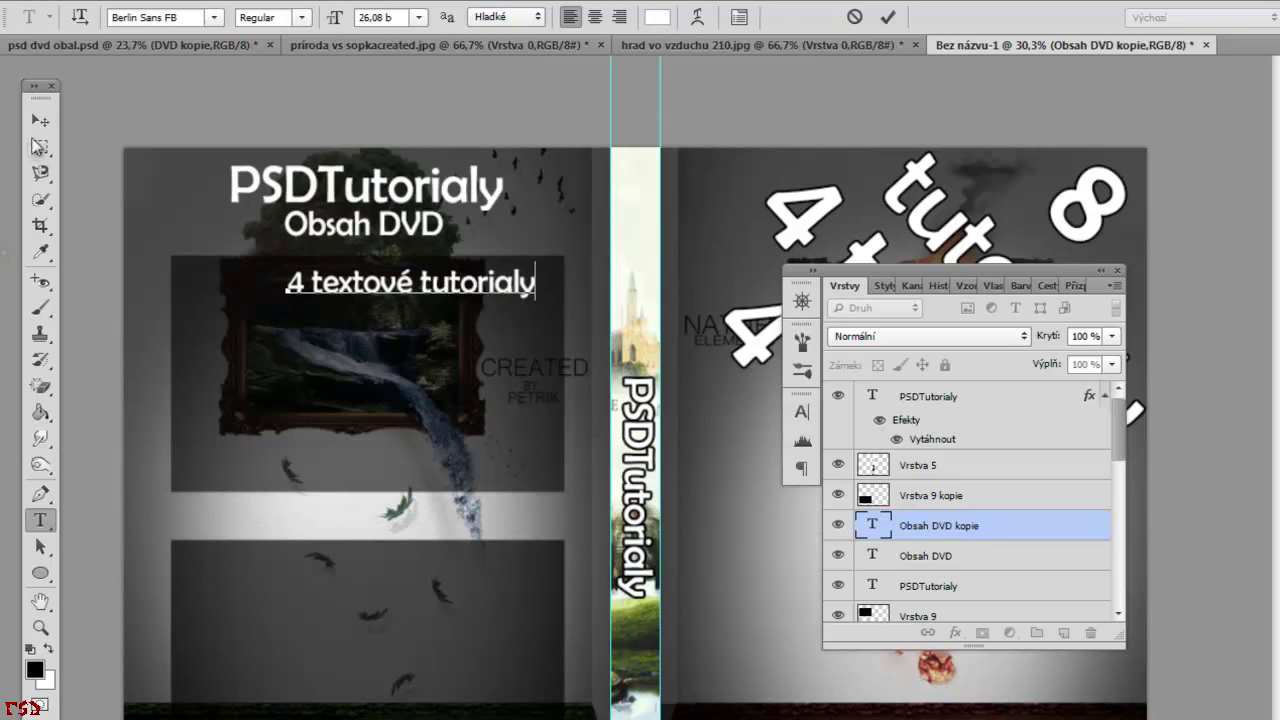
pyautogui.click(38, 140)
# Enlarge the line to about 127%, place it under Obsah DVD, and add an empty layer.
pyautogui.press('v')
pyautogui.moveTo(403, 285); pyautogui.dragTo(365, 296)
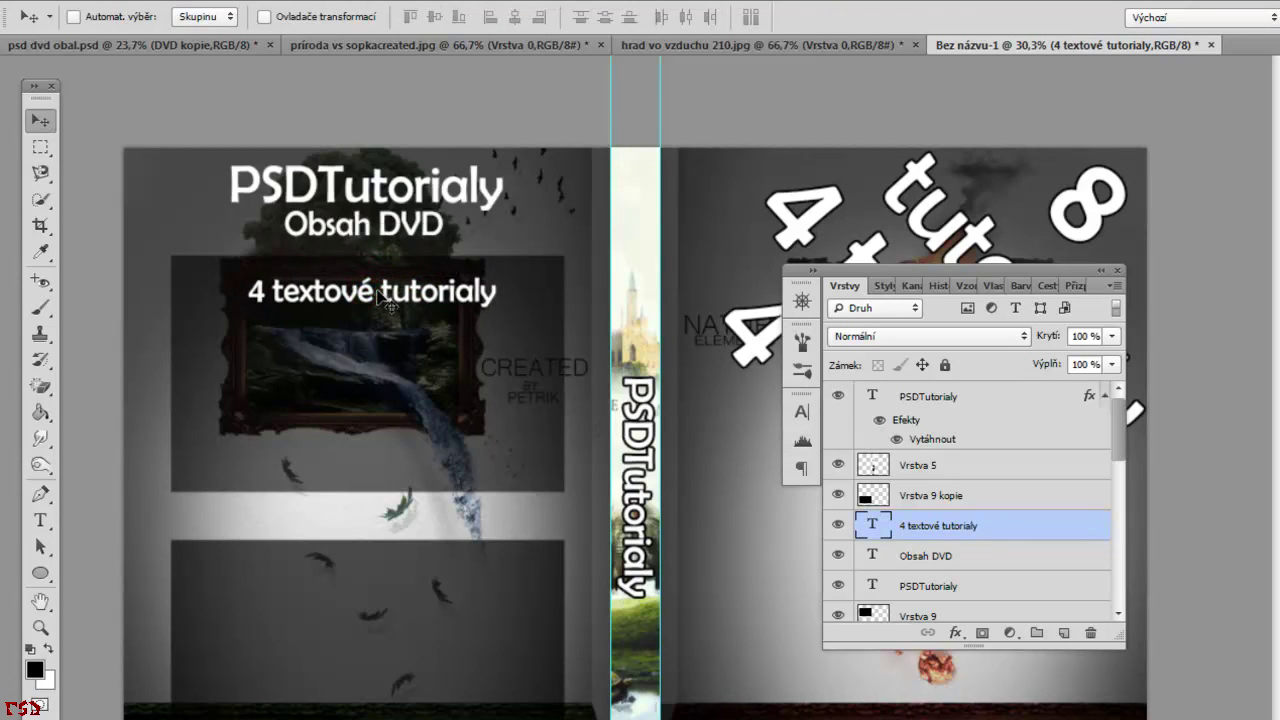
pyautogui.hotkey('ctrl', 't')
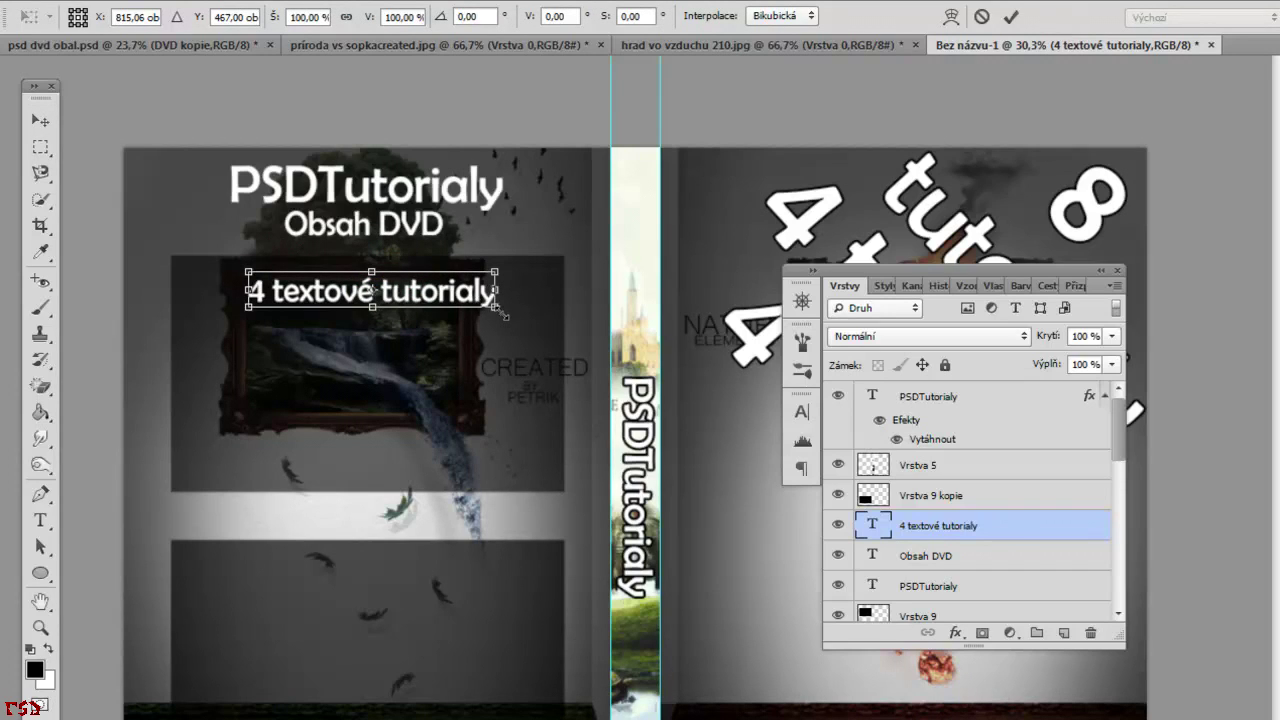
pyautogui.moveTo(497, 312); pyautogui.dragTo(553, 342)
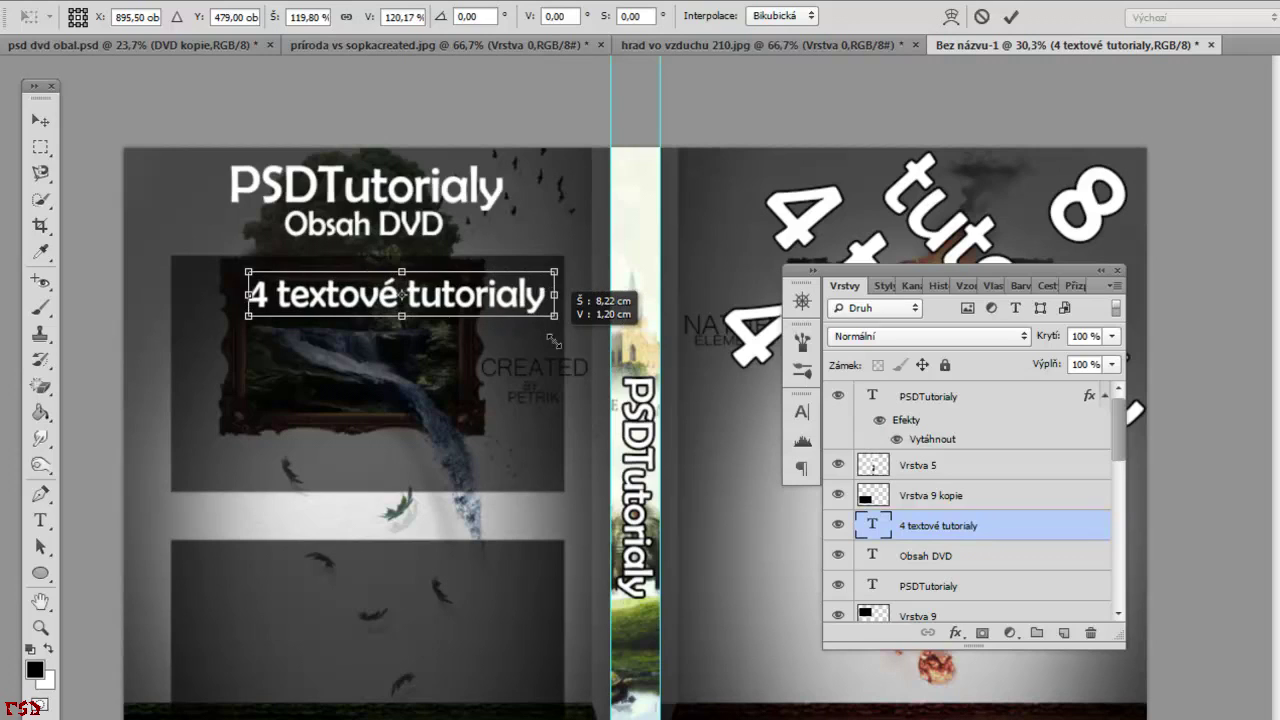
pyautogui.moveTo(553, 342); pyautogui.dragTo(562, 342)
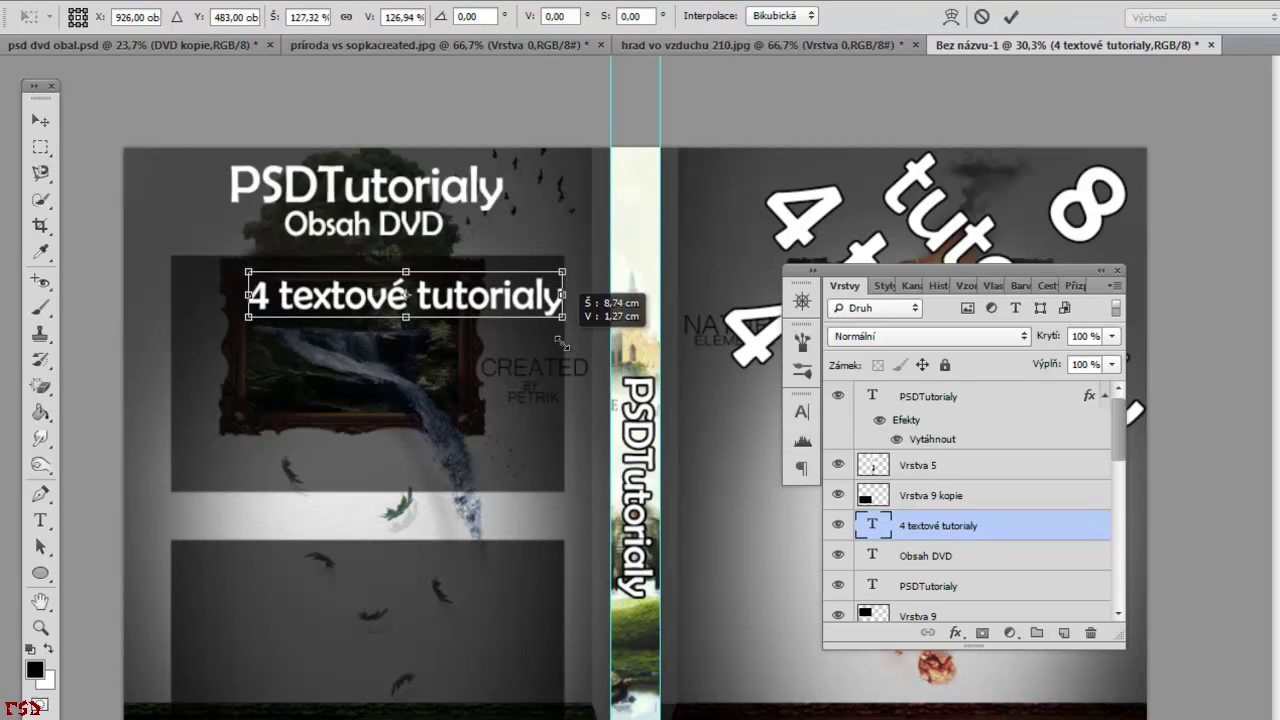
pyautogui.press('Return')
pyautogui.moveTo(488, 305); pyautogui.dragTo(452, 296)
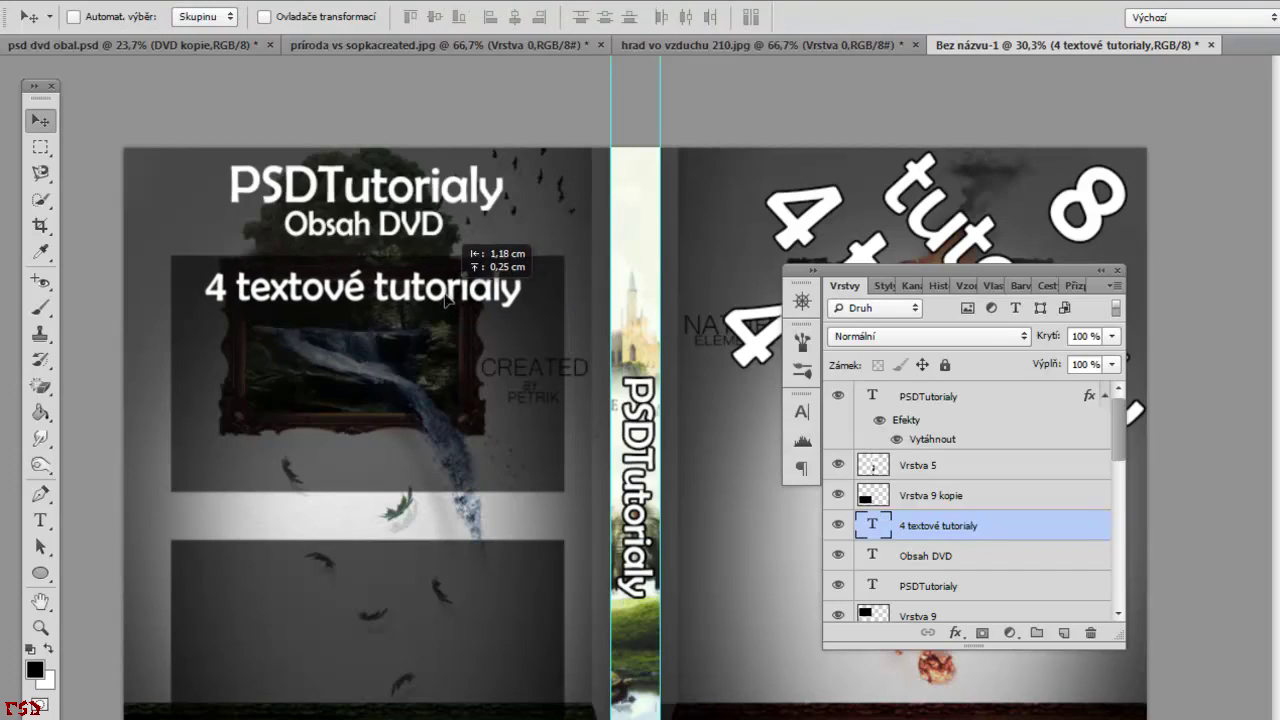
pyautogui.moveTo(454, 294); pyautogui.dragTo(448, 300)
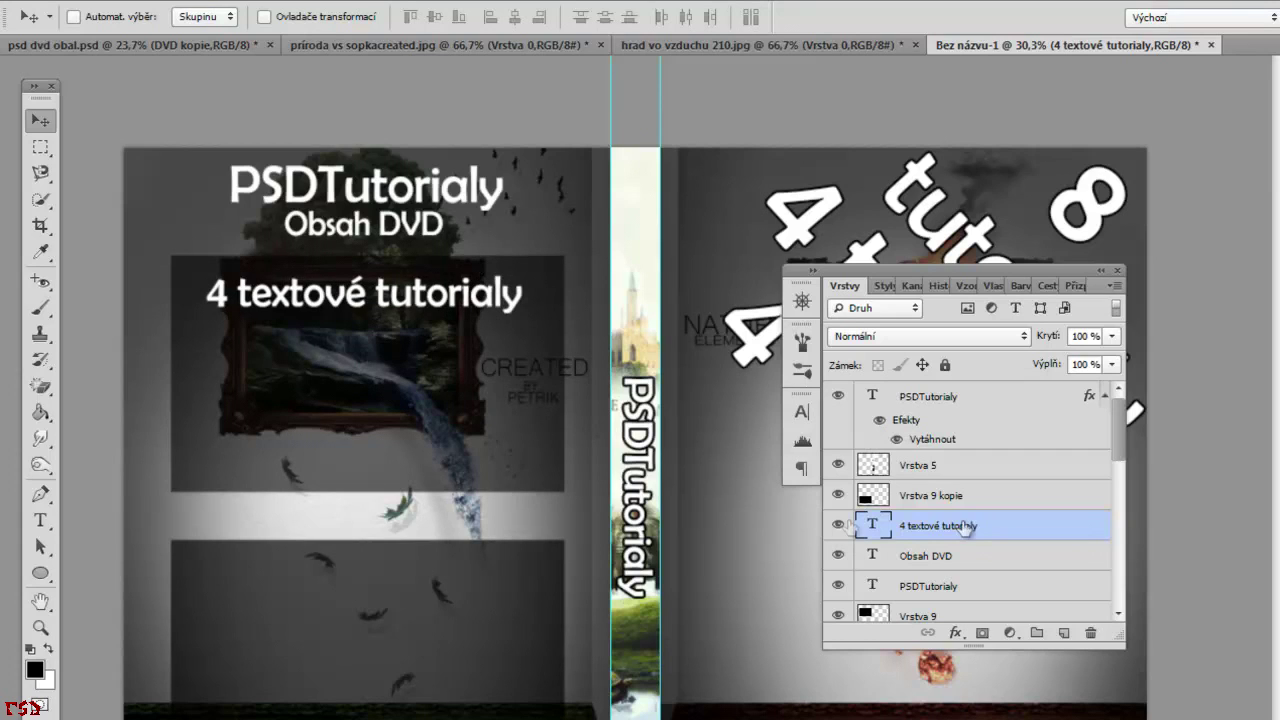
pyautogui.click(1063, 632)
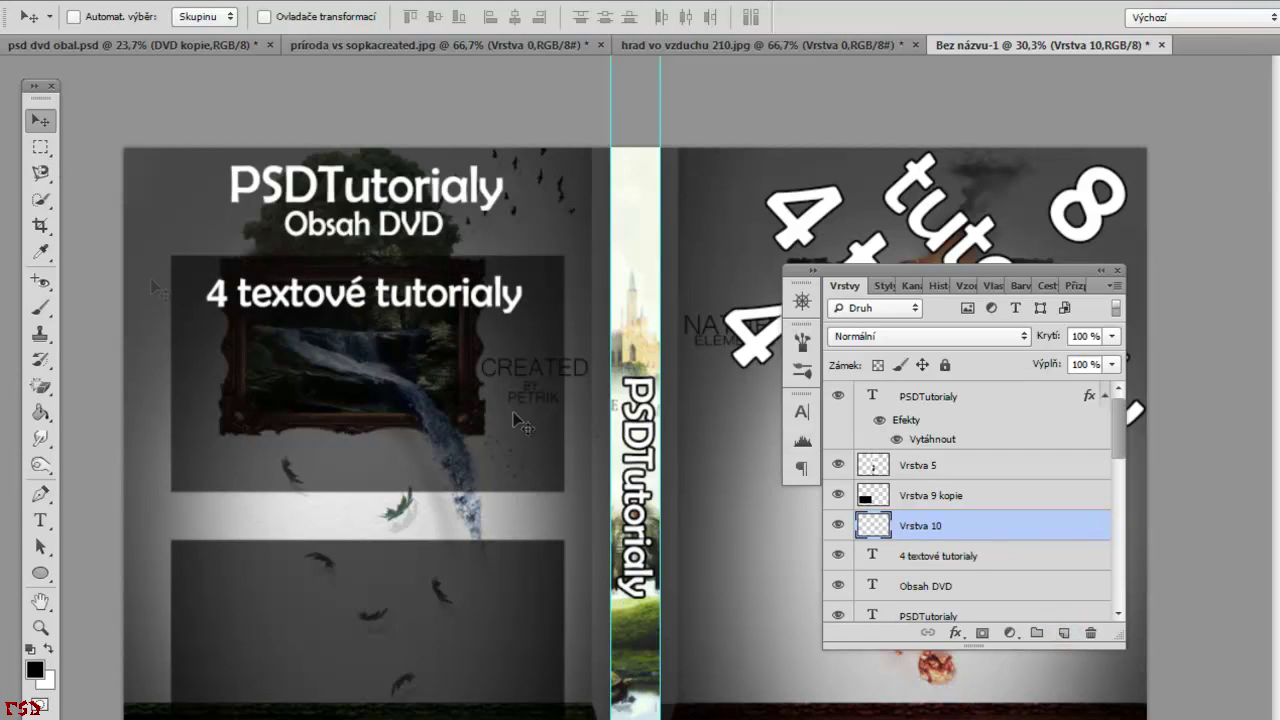
# Fill a thin white bar right of 'tutorialy' on the new layer and duplicate it.
pyautogui.scroll(1, 515, 295)
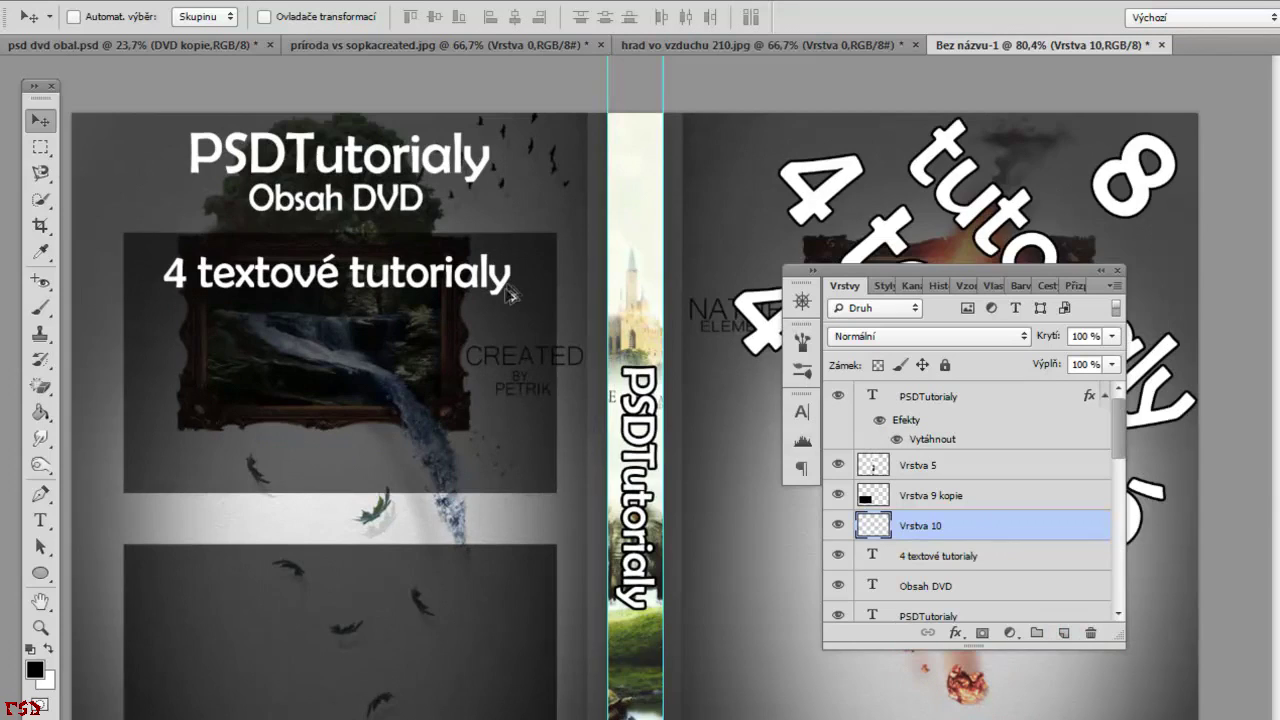
pyautogui.scroll(2, 520, 292)
pyautogui.scroll(2, 540, 290)
pyautogui.scroll(1, 560, 288)
pyautogui.scroll(-3, 565, 285)
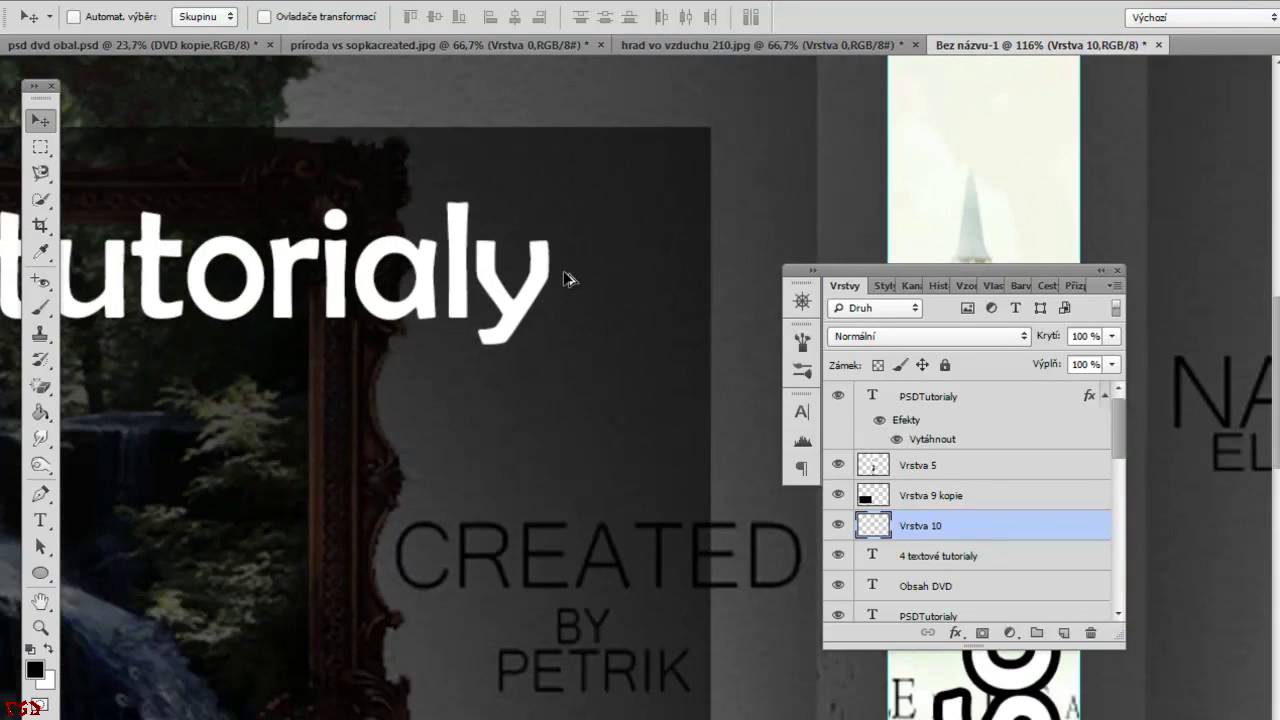
pyautogui.scroll(2, 568, 278)
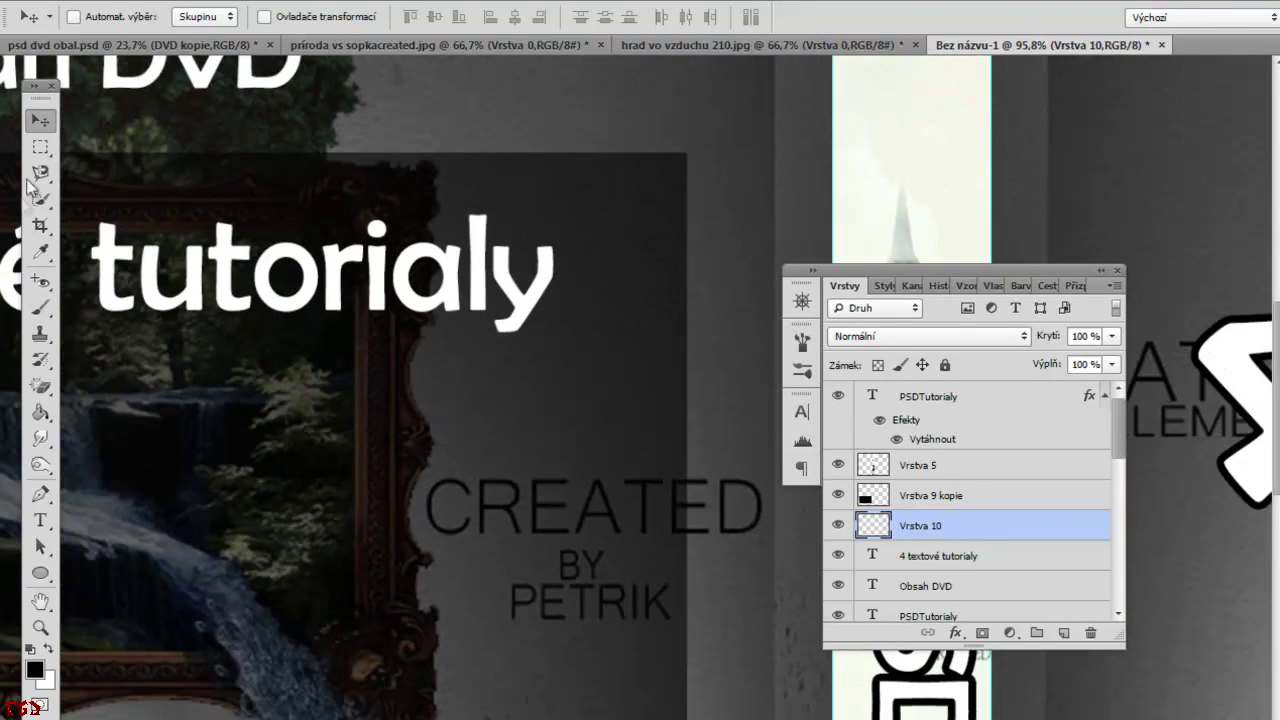
pyautogui.click(40, 147)
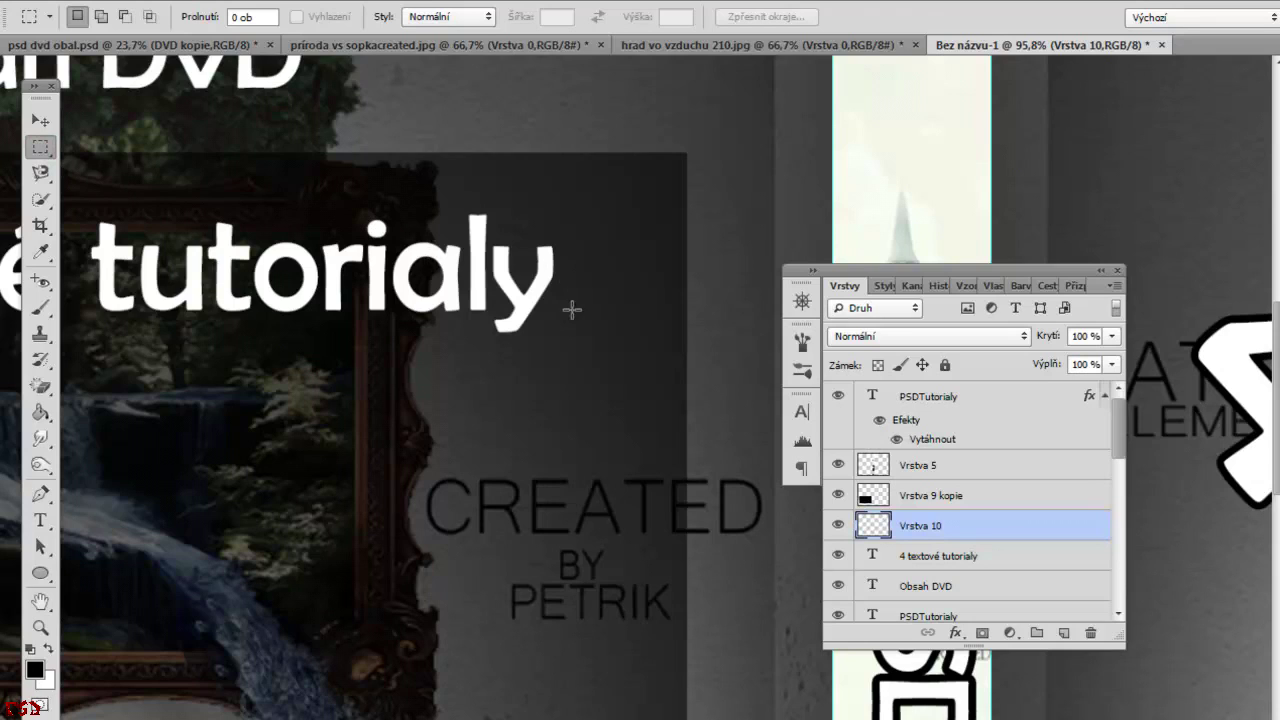
pyautogui.moveTo(557, 279); pyautogui.dragTo(680, 291)
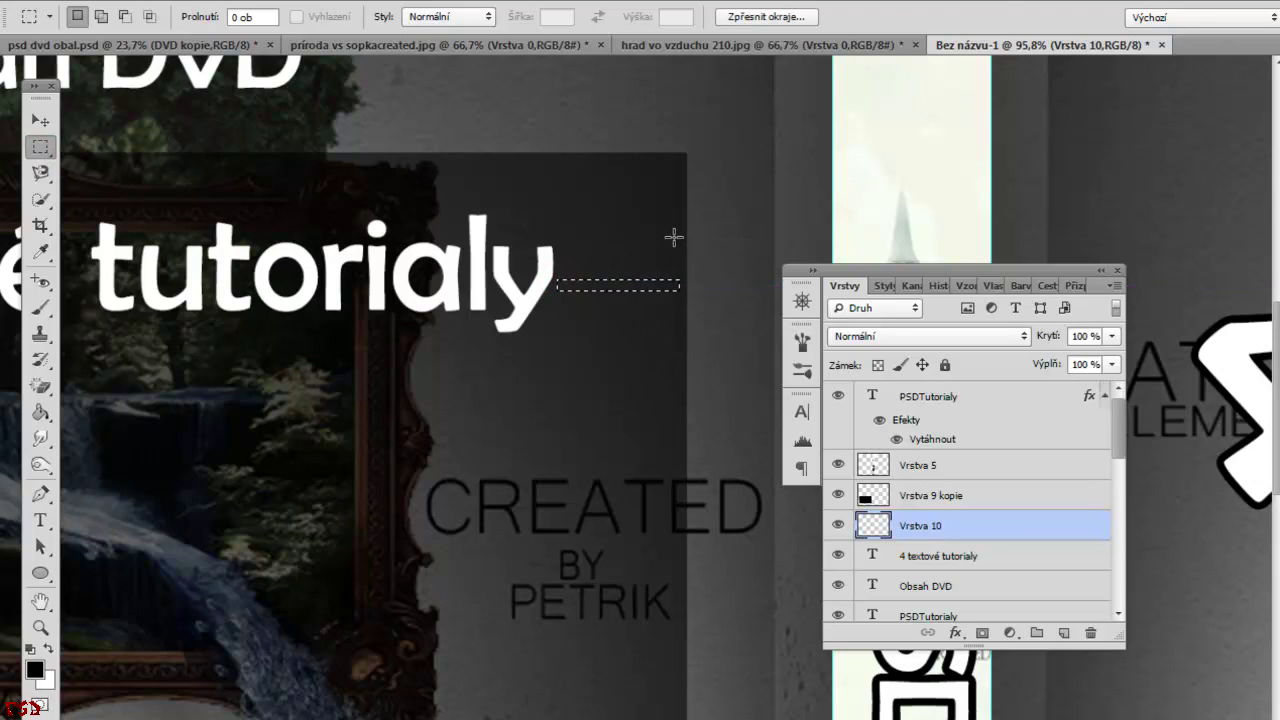
pyautogui.press('x')
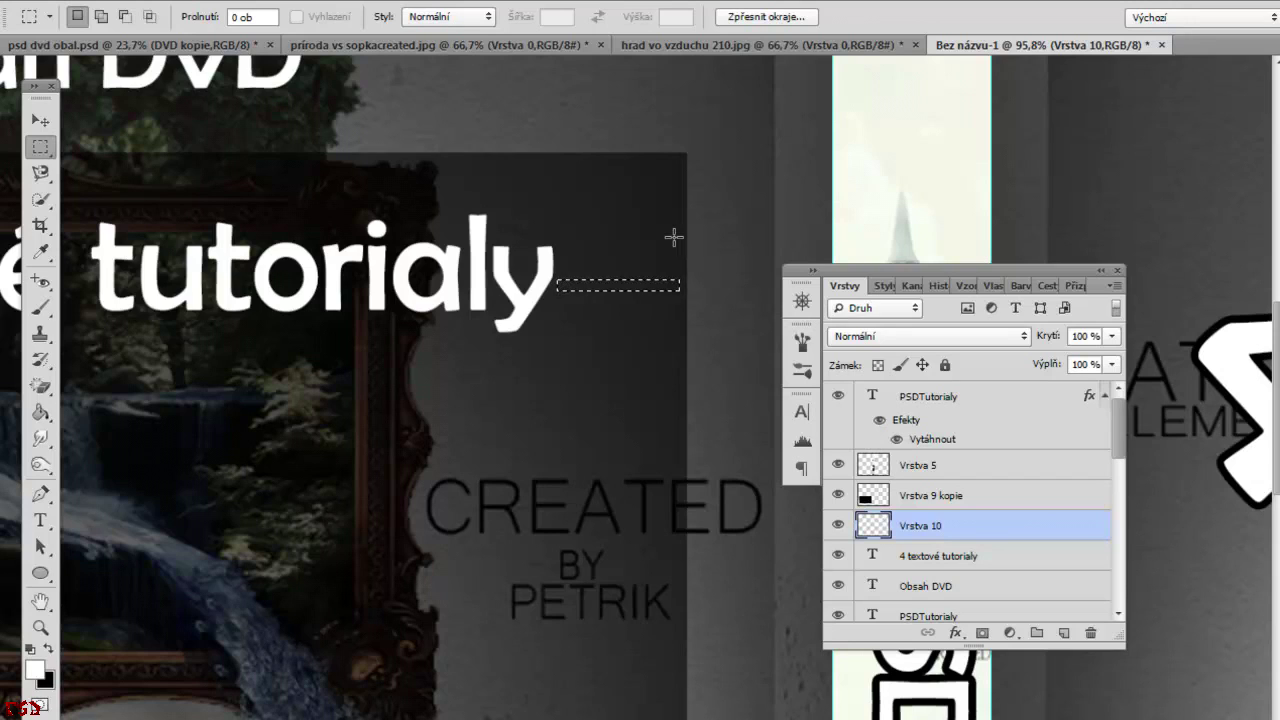
pyautogui.press('g')
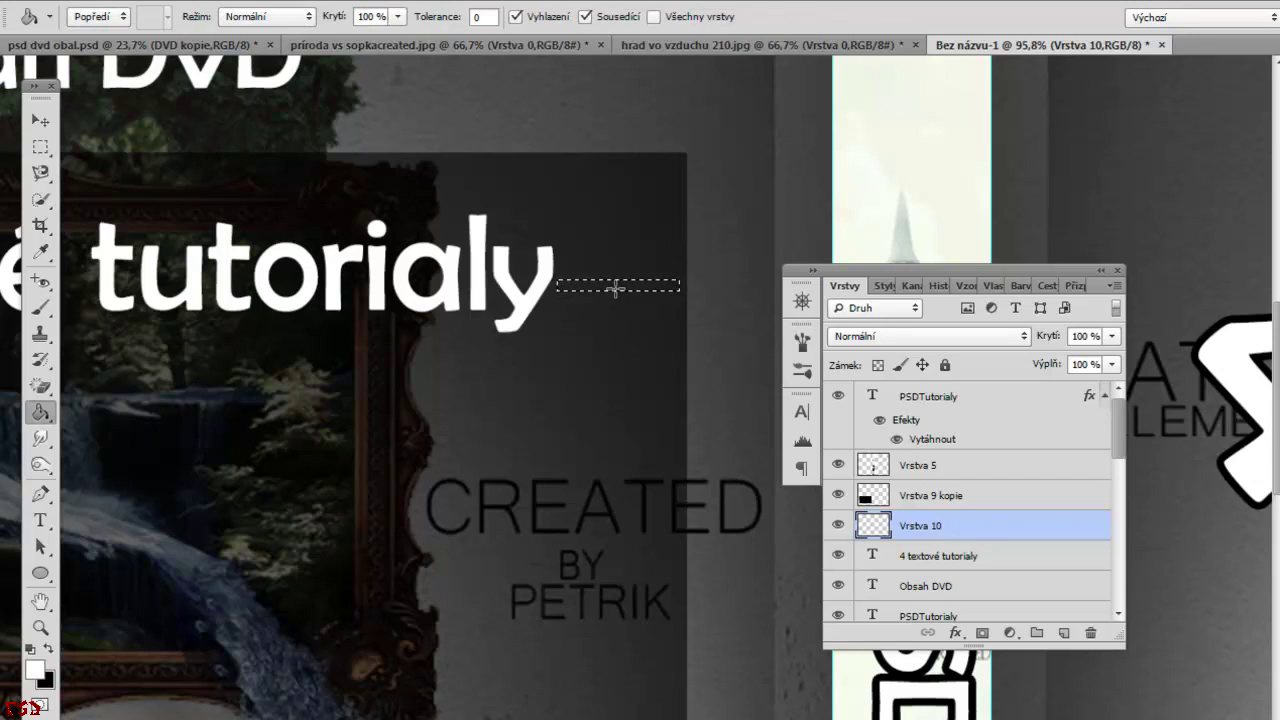
pyautogui.click(616, 289)
pyautogui.press('v')
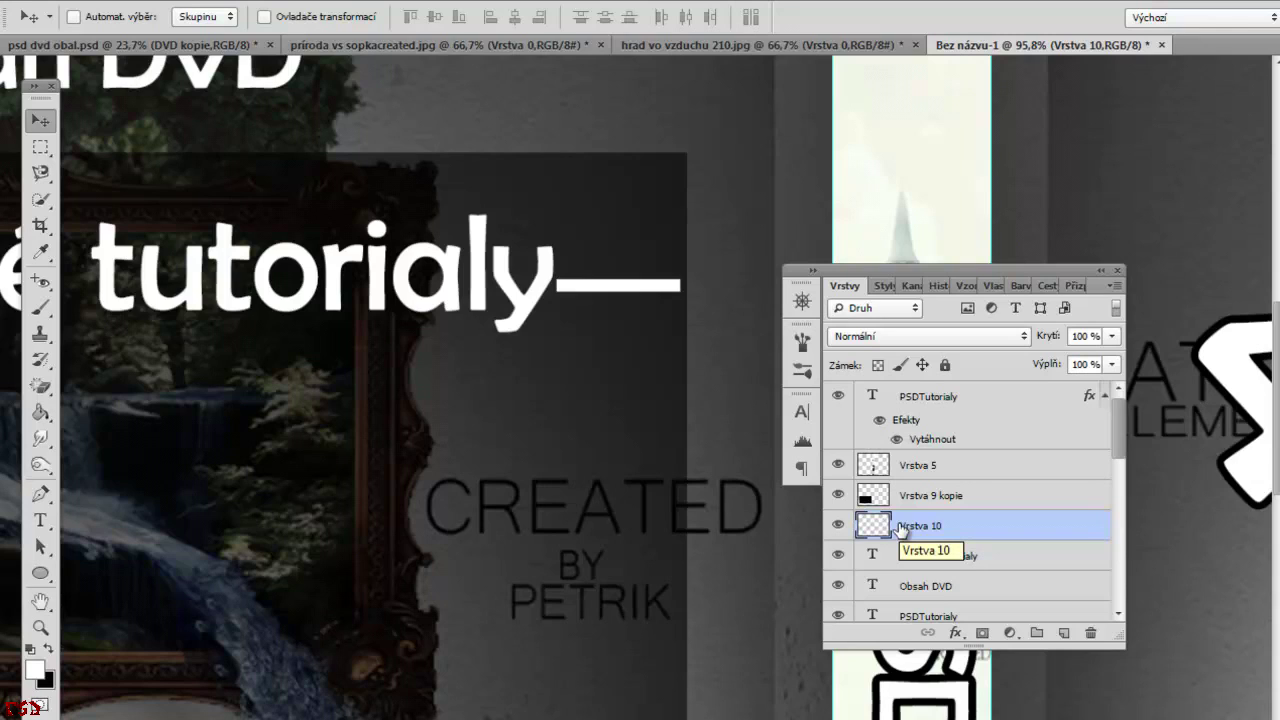
pyautogui.hotkey('ctrl', 'j')
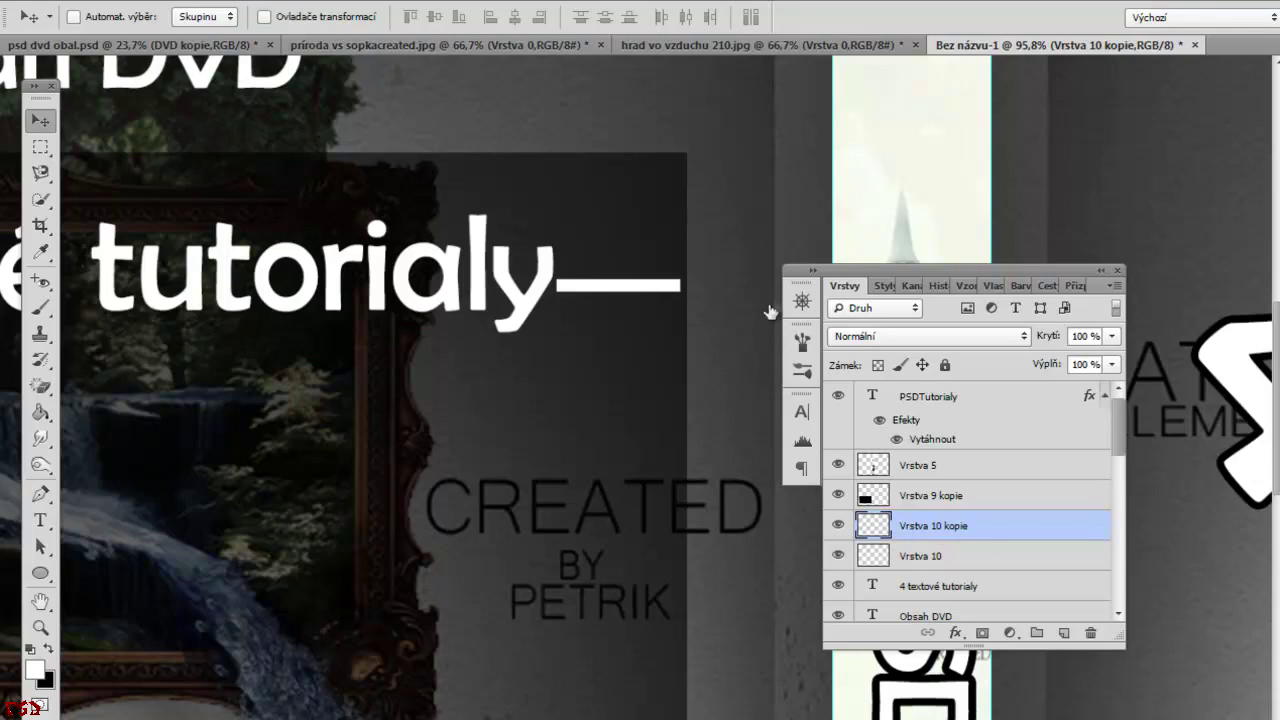
# Rotate the copied bar 90° to vertical and move it down.
pyautogui.hotkey('ctrl', 't')
pyautogui.moveTo(680, 192); pyautogui.dragTo(741, 312)
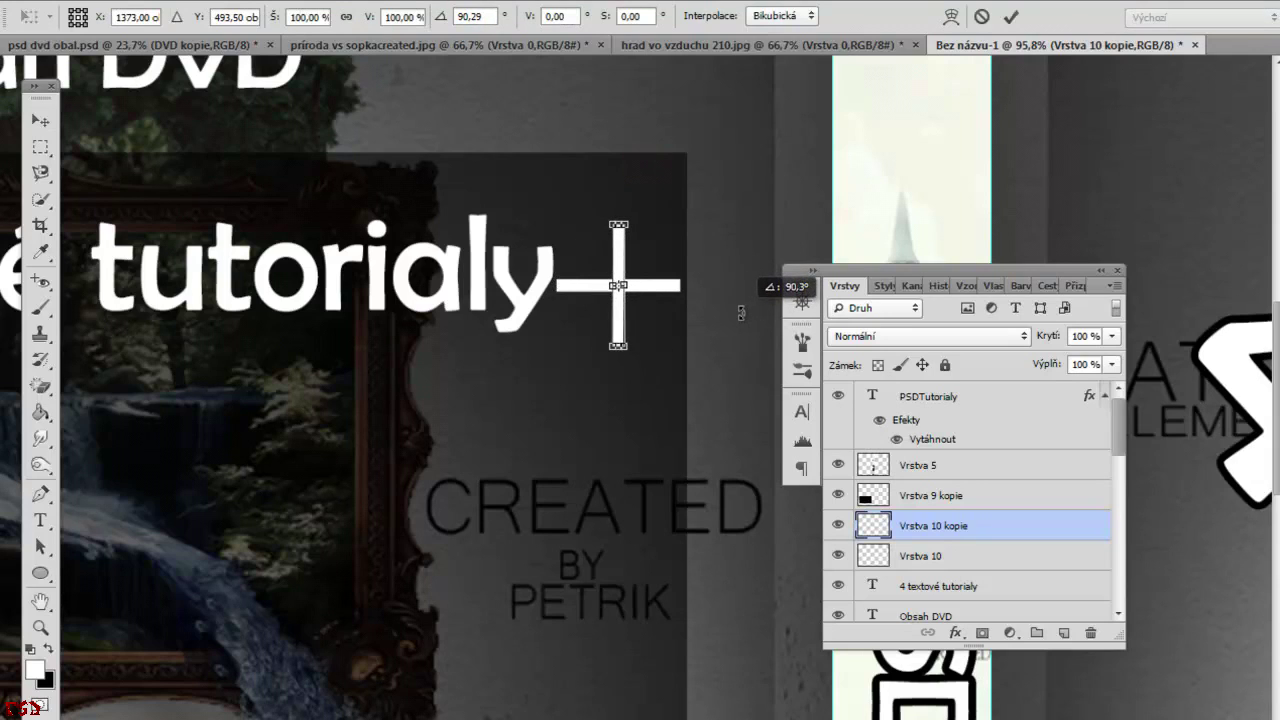
pyautogui.moveTo(741, 312); pyautogui.dragTo(746, 306)
pyautogui.press('Return')
pyautogui.moveTo(616, 248); pyautogui.dragTo(614, 316)
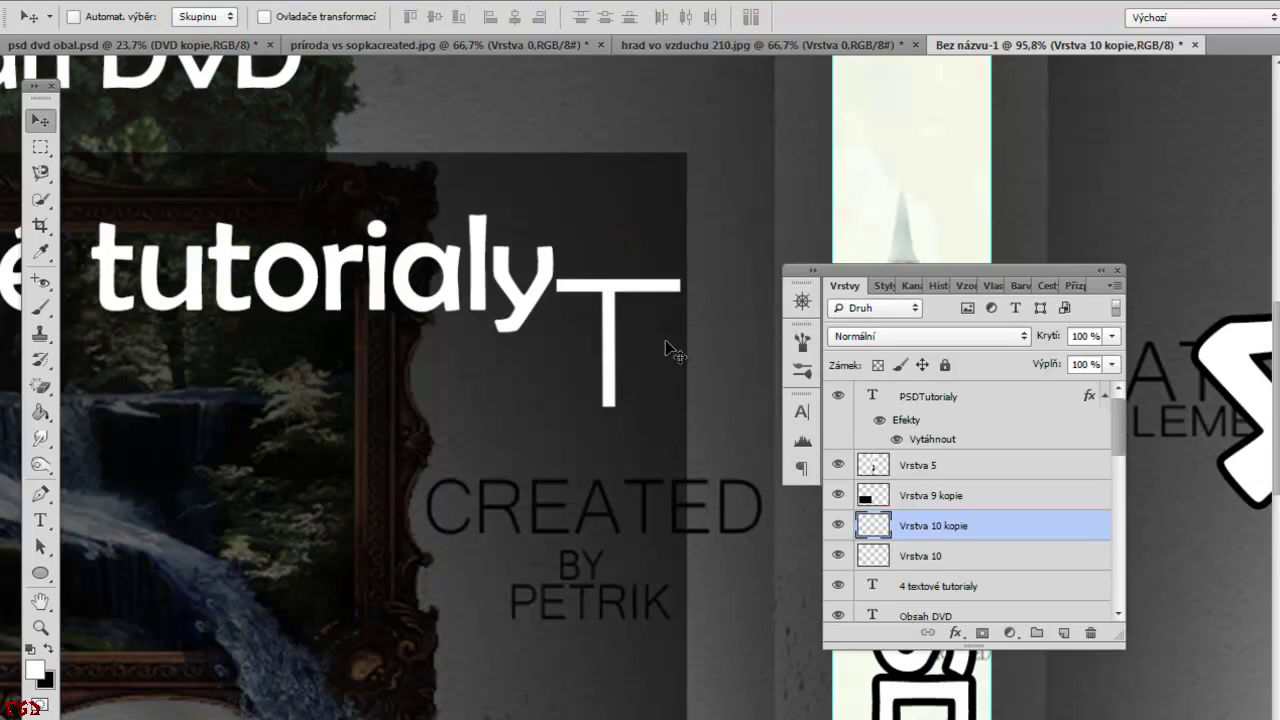
# Narrow the horizontal bar to about 47% so it meets the vertical bar.
pyautogui.click(940, 555)
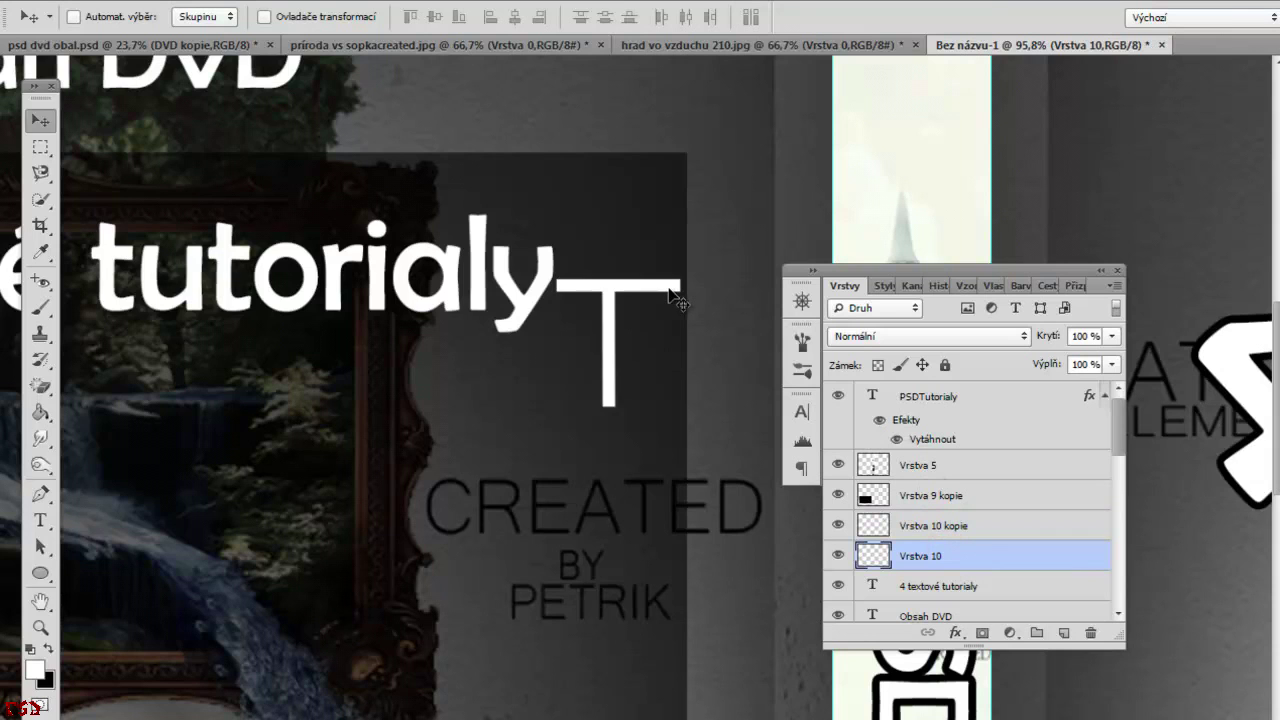
pyautogui.hotkey('ctrl', 't')
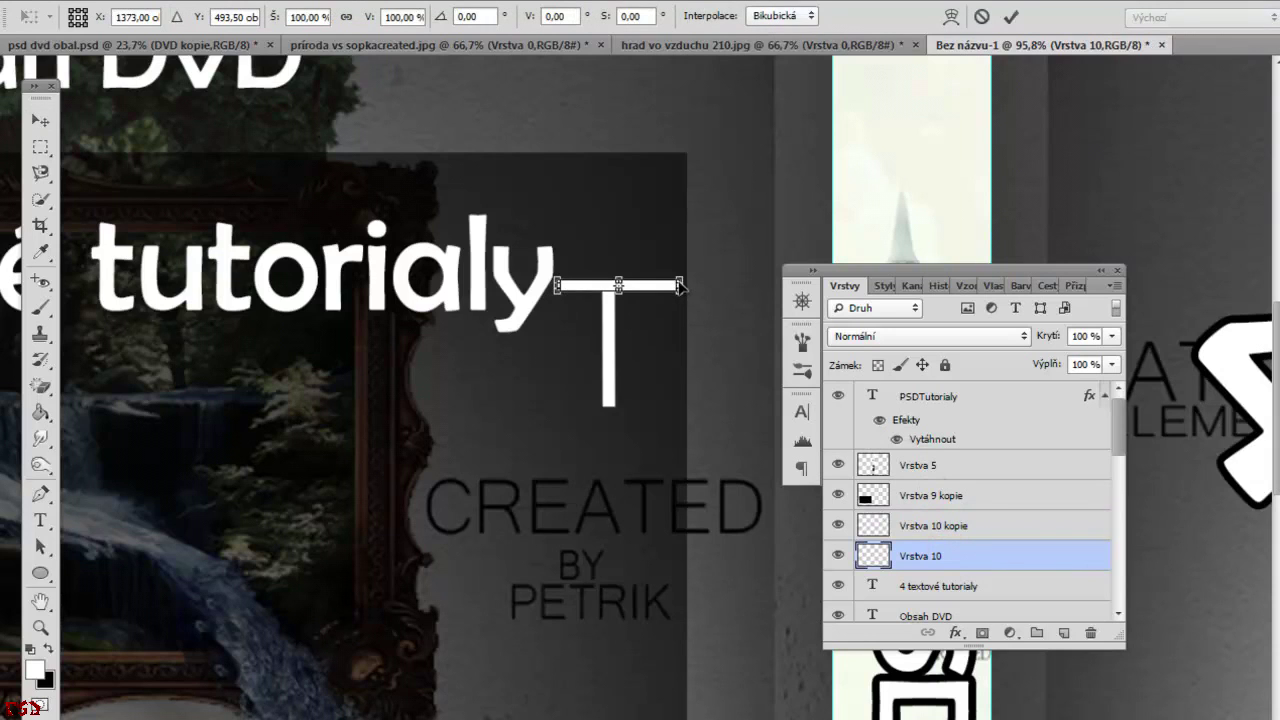
pyautogui.scroll(2, 679, 287)
pyautogui.scroll(2, 679, 287)
pyautogui.scroll(1, 682, 295)
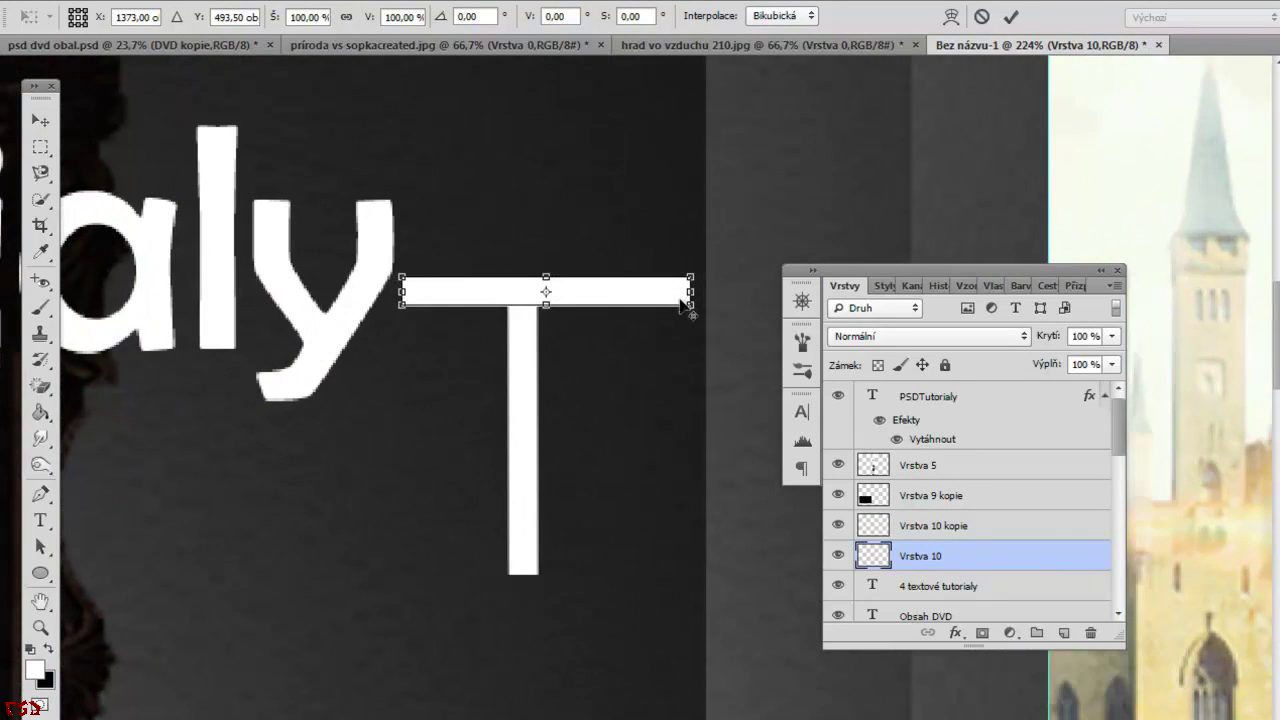
pyautogui.moveTo(690, 292); pyautogui.dragTo(541, 292)
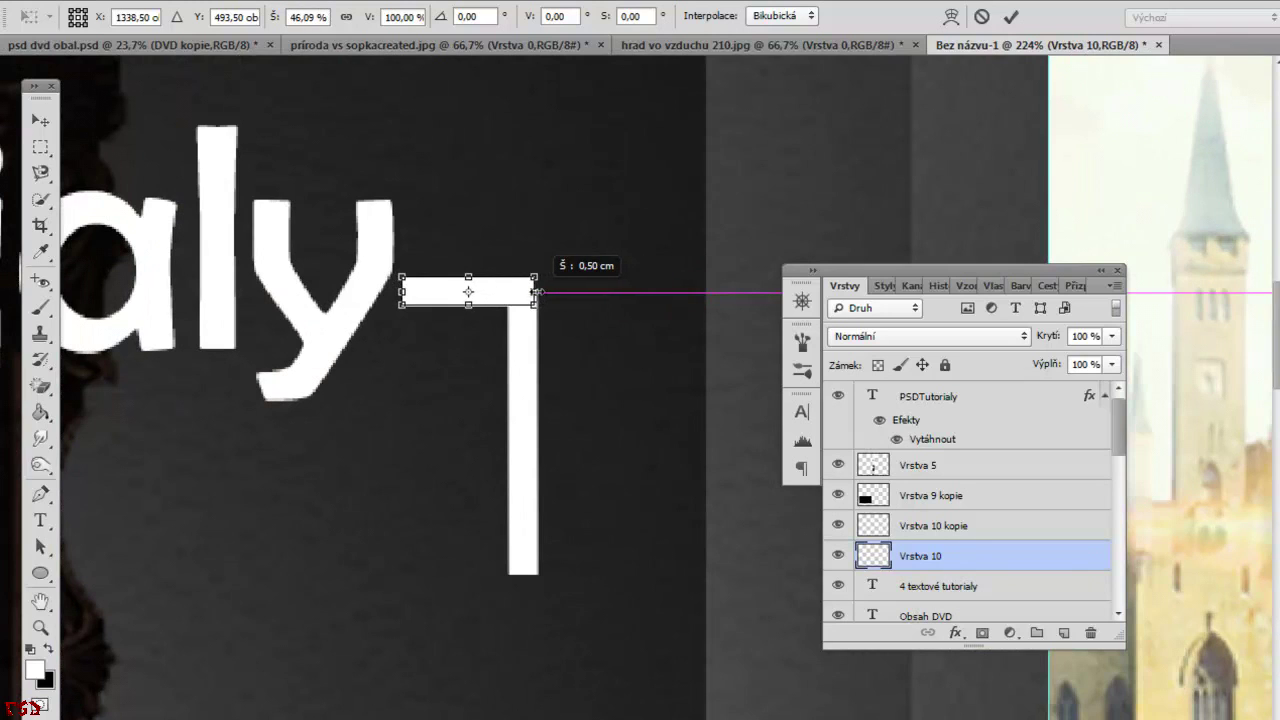
pyautogui.click(641, 247)
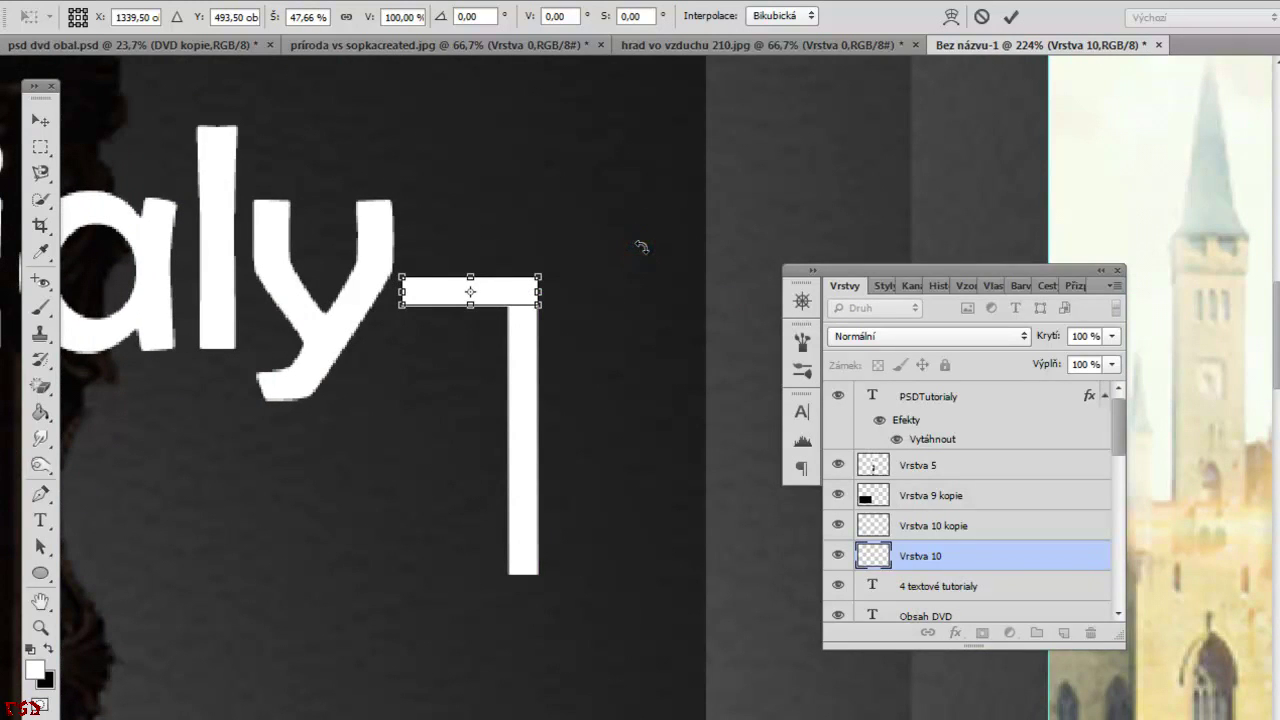
pyautogui.press('Return')
# Nudge the vertical bar into alignment with the horizontal bar's end.
pyautogui.click(925, 535)
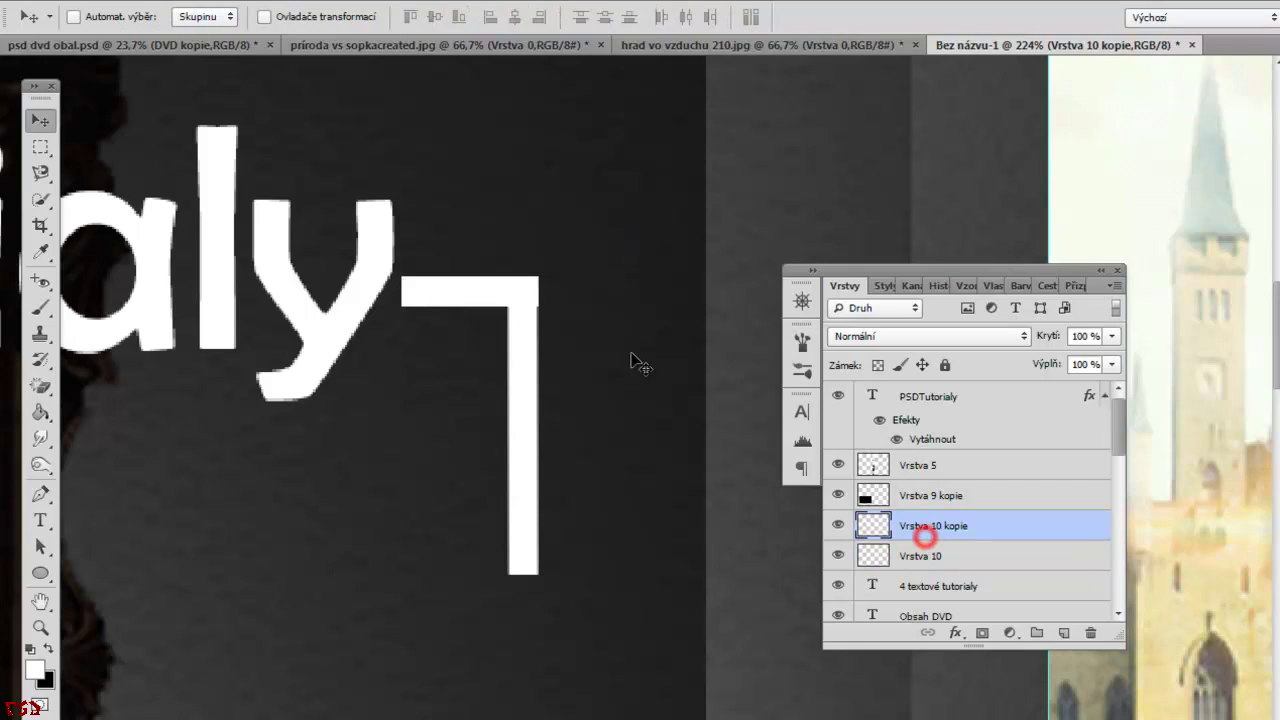
pyautogui.press('Right')
pyautogui.press('Right')
pyautogui.press('Left')
pyautogui.press('Left')
pyautogui.press('Up')
pyautogui.press('Up')
pyautogui.press('Right')
pyautogui.press('Right')
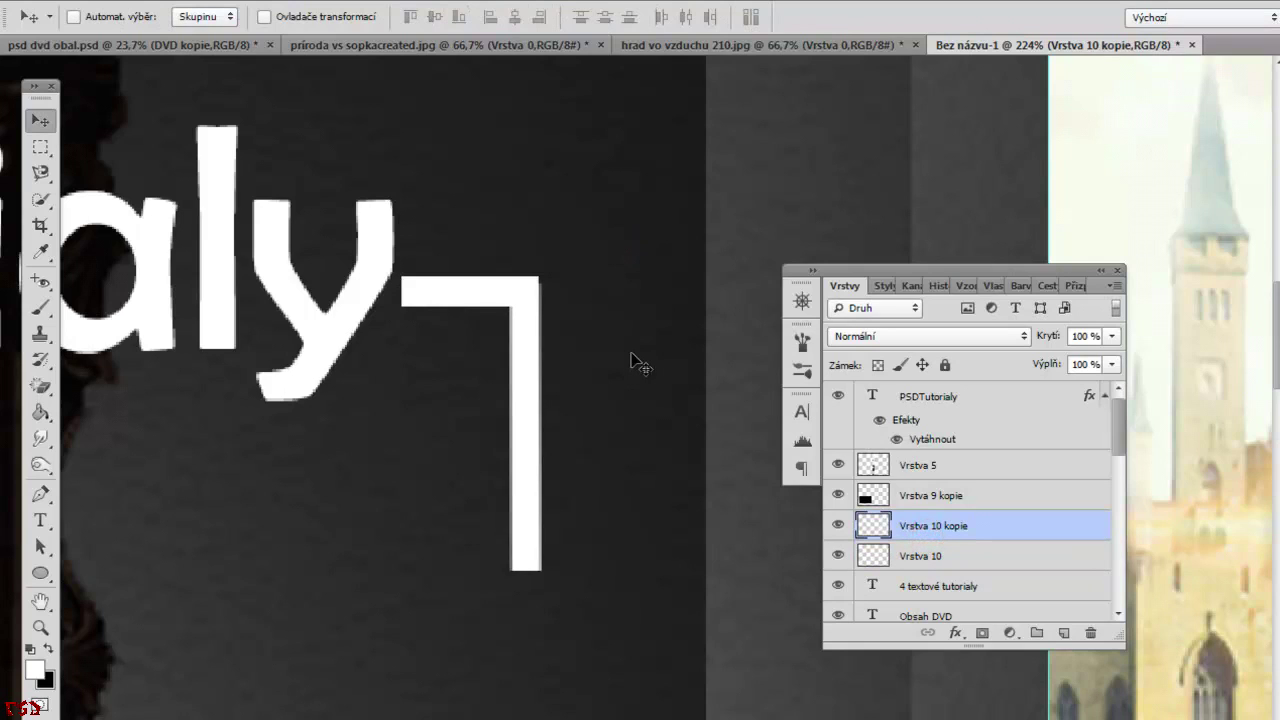
pyautogui.press('Up')
pyautogui.press('Left')
pyautogui.press('Left')
pyautogui.press('Up')
pyautogui.press('Right')
pyautogui.press('Down')
# Remove the surplus vertical-bar duplicates created by Alt+arrow nudges.
pyautogui.hotkey('alt', 'Right')
pyautogui.hotkey('alt', 'Right')
pyautogui.hotkey('alt', 'Left')
pyautogui.hotkey('alt', 'Left')
pyautogui.hotkey('alt', 'Left')
pyautogui.hotkey('alt', 'Right')
pyautogui.hotkey('alt', 'Right')
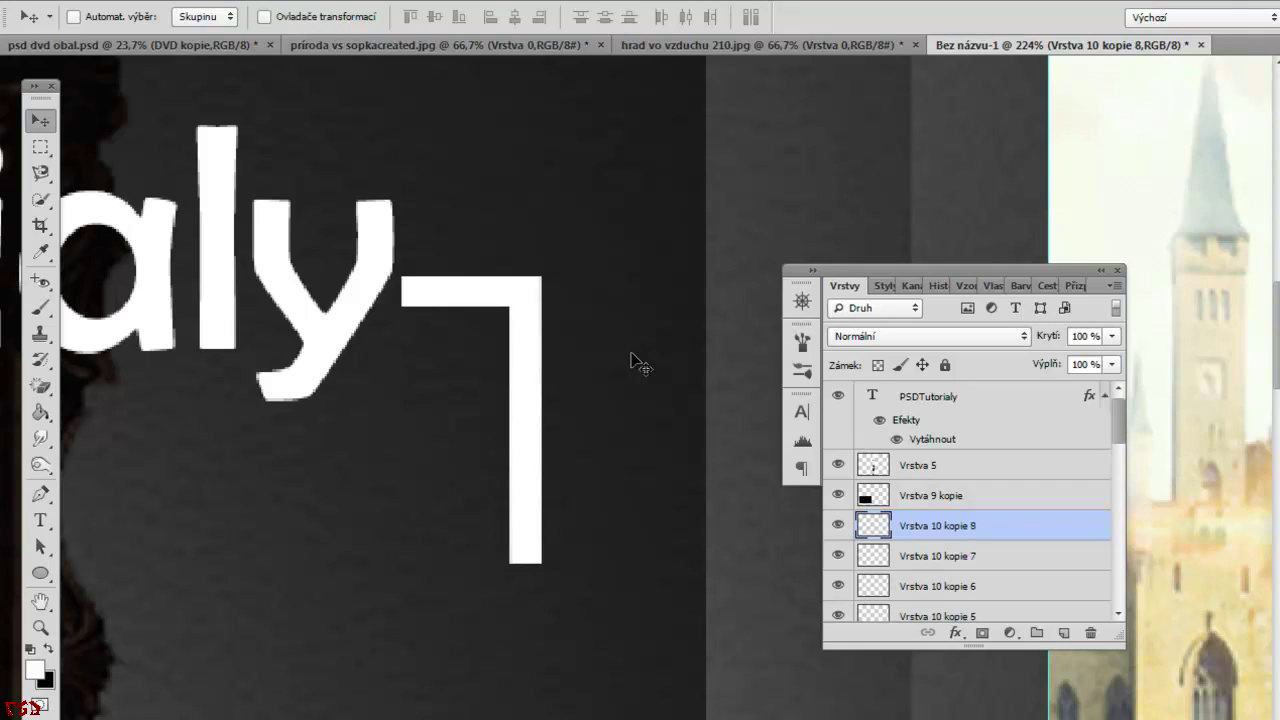
pyautogui.press('Delete')
pyautogui.press('Delete')
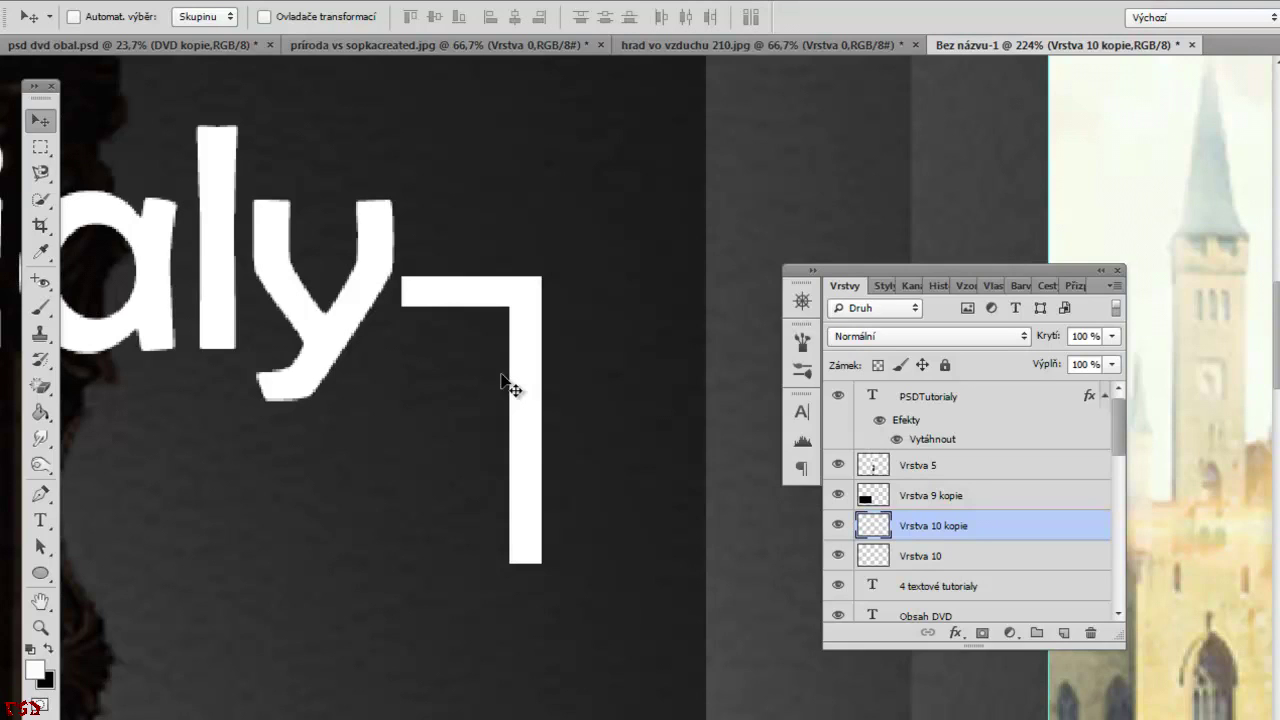
# Lengthen the 'Vrstva 10 kopie' vertical bar downward well past the CREATED BY PETRIK text.
pyautogui.click(838, 525)
pyautogui.click(838, 525)
pyautogui.moveTo(571, 541); pyautogui.dragTo(569, 503)
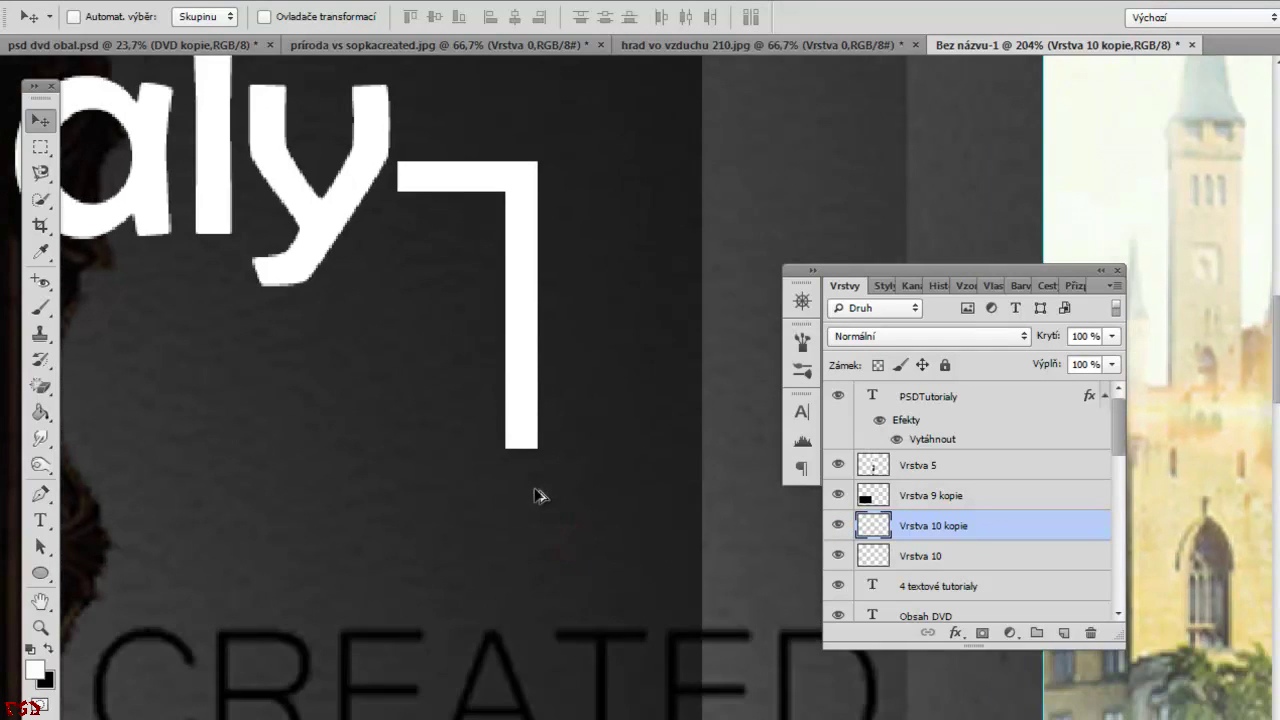
pyautogui.scroll(-2, 537, 494)
pyautogui.scroll(-1, 535, 535)
pyautogui.scroll(-1, 547, 433)
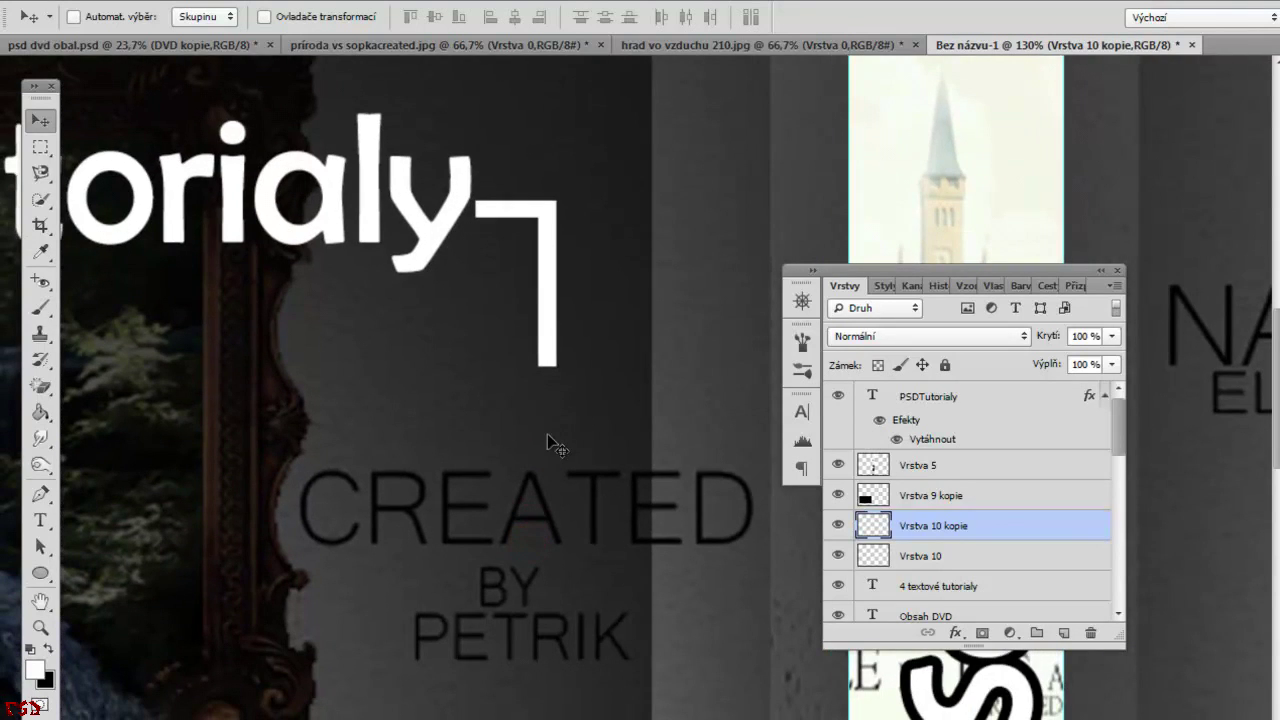
pyautogui.hotkey('ctrl', 't')
pyautogui.moveTo(547, 366); pyautogui.dragTo(547, 718)
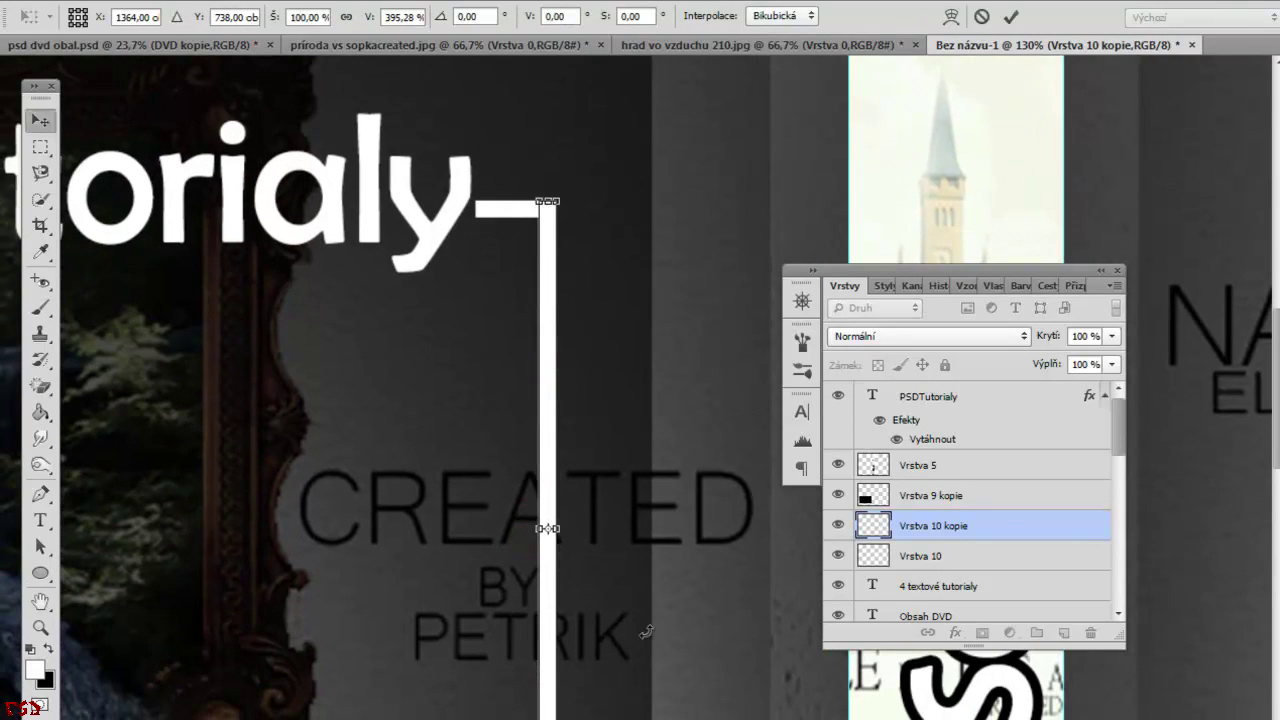
pyautogui.press('Return')
pyautogui.click(914, 556)
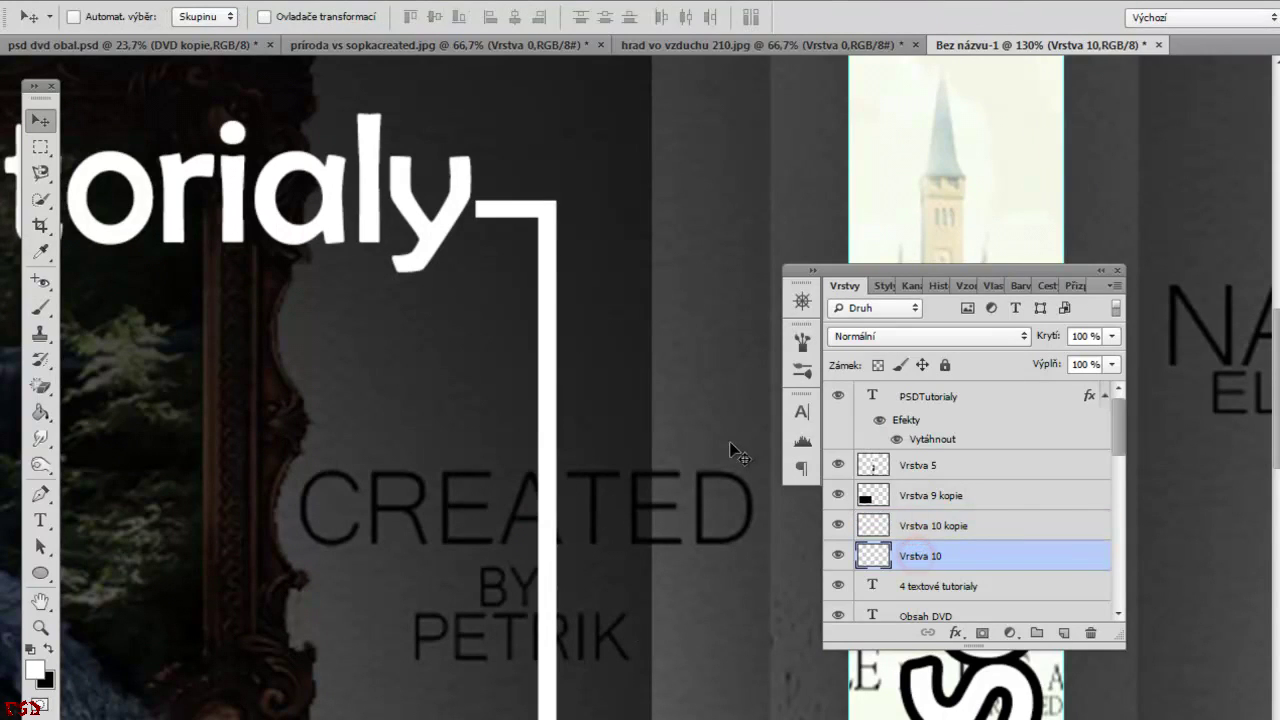
# Add three copies of the horizontal bar as white ticks spaced down the bracket.
pyautogui.click(836, 556)
pyautogui.click(836, 556)
pyautogui.click(836, 556)
pyautogui.click(834, 558)
pyautogui.hotkey('ctrl', 'j')
pyautogui.moveTo(514, 207)
pyautogui.mouseDown()
pyautogui.moveTo(516, 404)
pyautogui.moveTo(516, 374)
pyautogui.mouseUp()
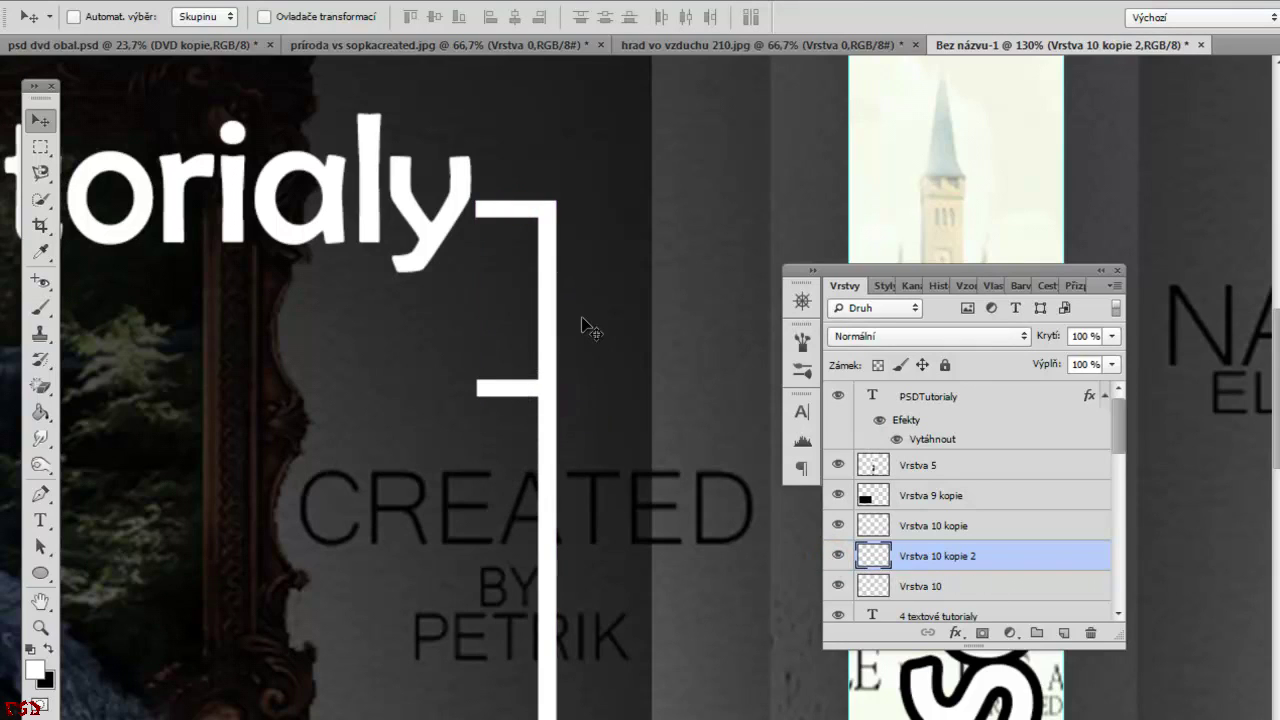
pyautogui.hotkey('ctrl', 'j')
pyautogui.moveTo(514, 390); pyautogui.dragTo(505, 622)
pyautogui.press('Up')
pyautogui.press('Up')
pyautogui.press('Up')
pyautogui.press('Up')
pyautogui.press('Up')
pyautogui.press('Up')
pyautogui.press('Up')
pyautogui.press('Up')
pyautogui.press('Up')
pyautogui.press('Up')
pyautogui.press('Up')
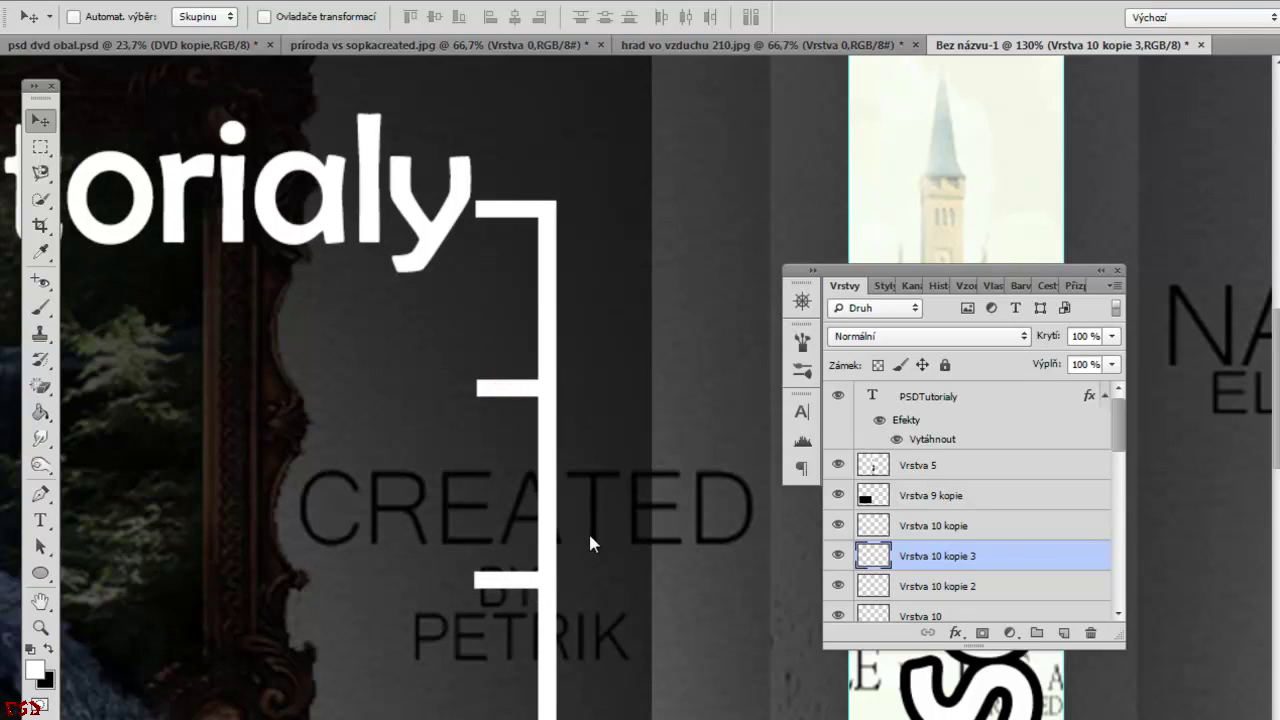
pyautogui.hotkey('ctrl', 'j')
pyautogui.moveTo(514, 582); pyautogui.dragTo(514, 719)
# Shorten the vertical bar so it ends exactly at the lowest tick.
pyautogui.click(912, 524)
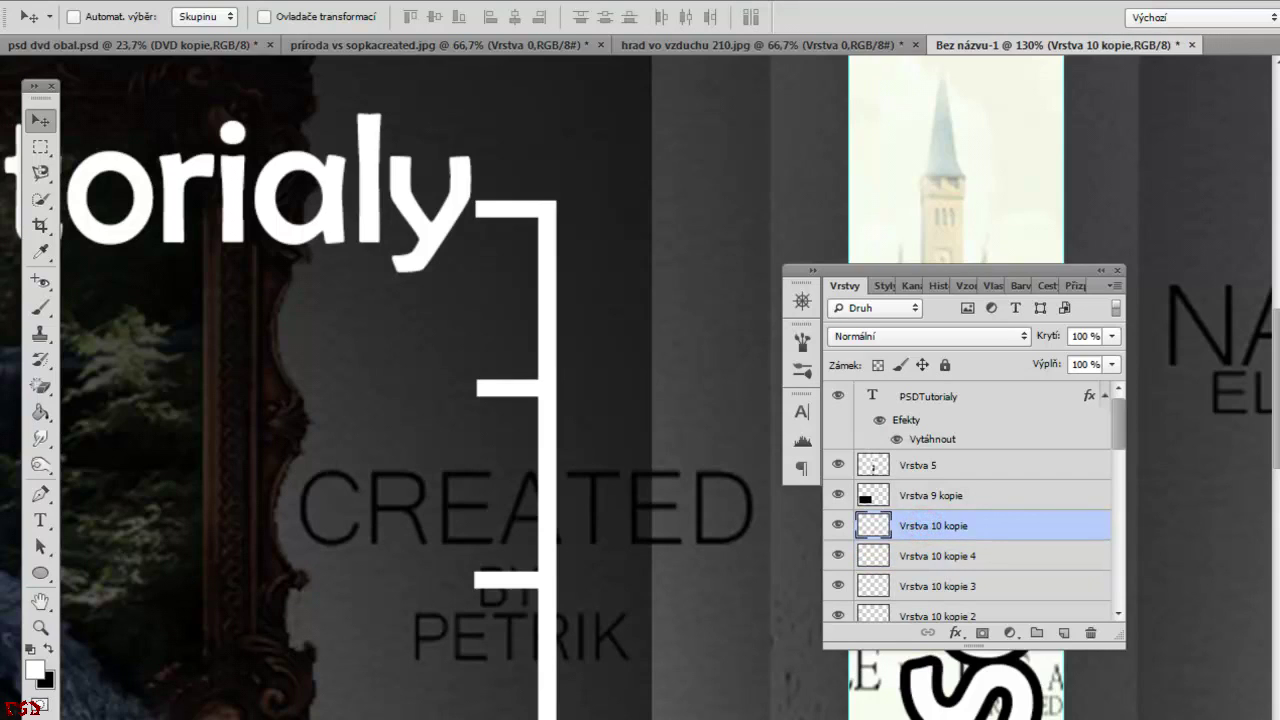
pyautogui.hotkey('ctrl', 't')
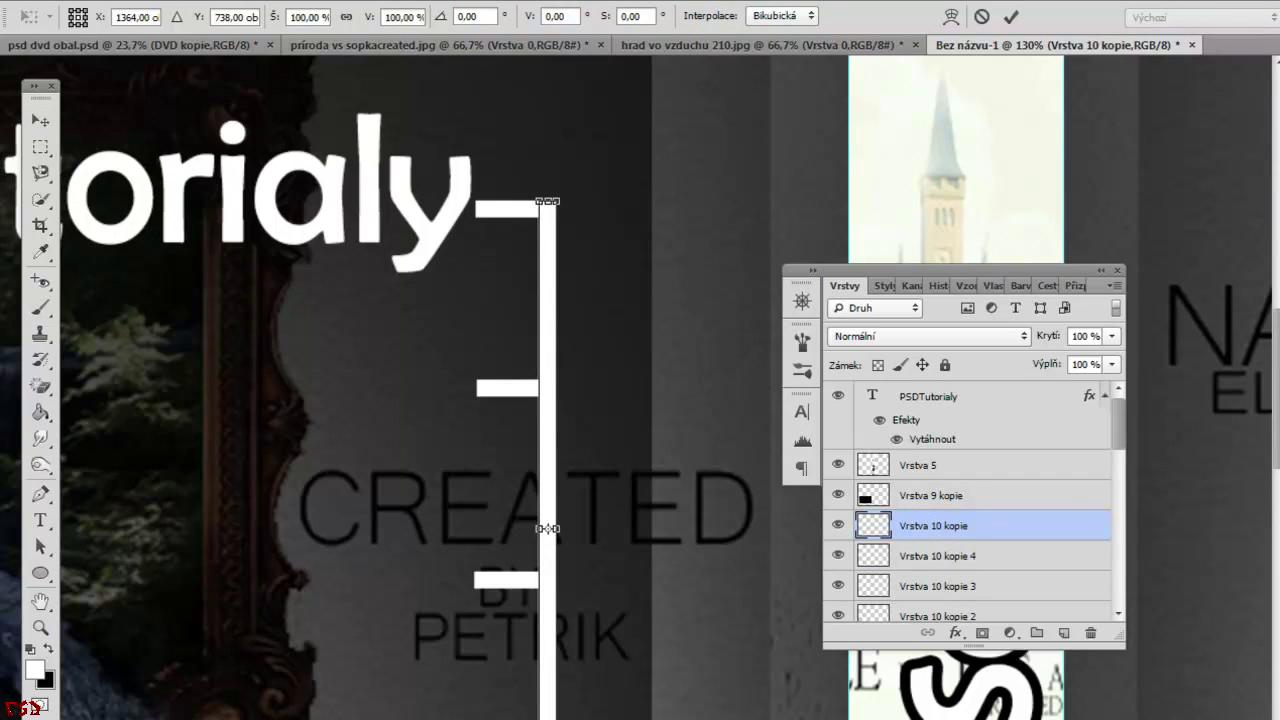
pyautogui.moveTo(548, 528); pyautogui.dragTo(548, 494)
pyautogui.press('Return')
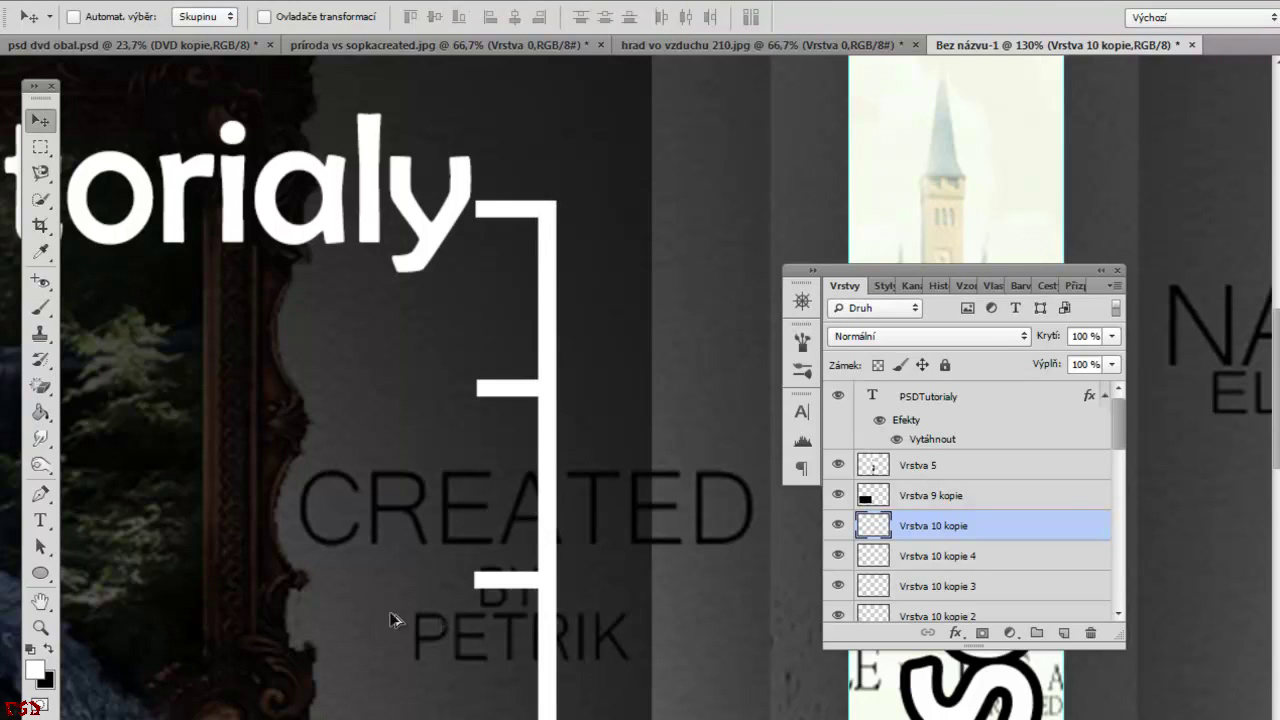
pyautogui.scroll(-3, 400, 615)
pyautogui.scroll(-3, 346, 572)
pyautogui.moveTo(397, 594)
pyautogui.mouseDown()
pyautogui.moveTo(437, 610)
pyautogui.moveTo(313, 405)
pyautogui.moveTo(491, 531)
pyautogui.mouseUp()
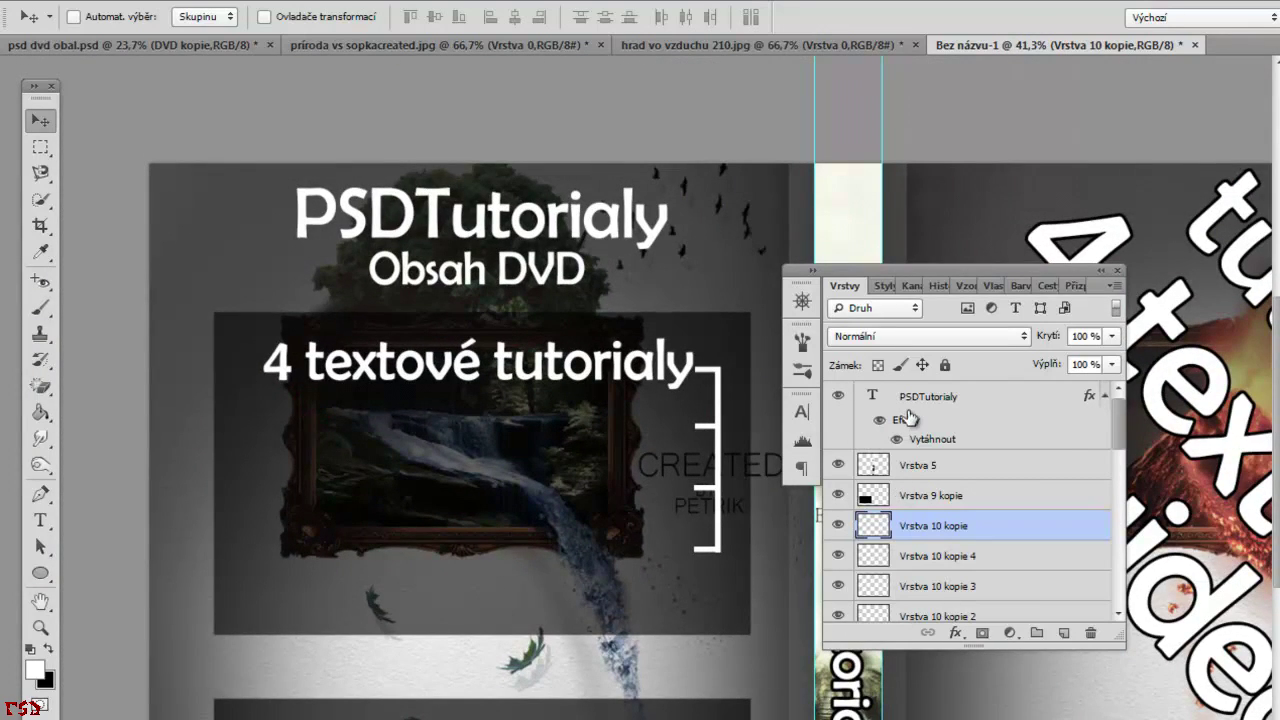
# Duplicate the '4 textové tutorialy' line and move the copy below the original.
pyautogui.click(906, 408)
pyautogui.hotkey('ctrl', 'j')
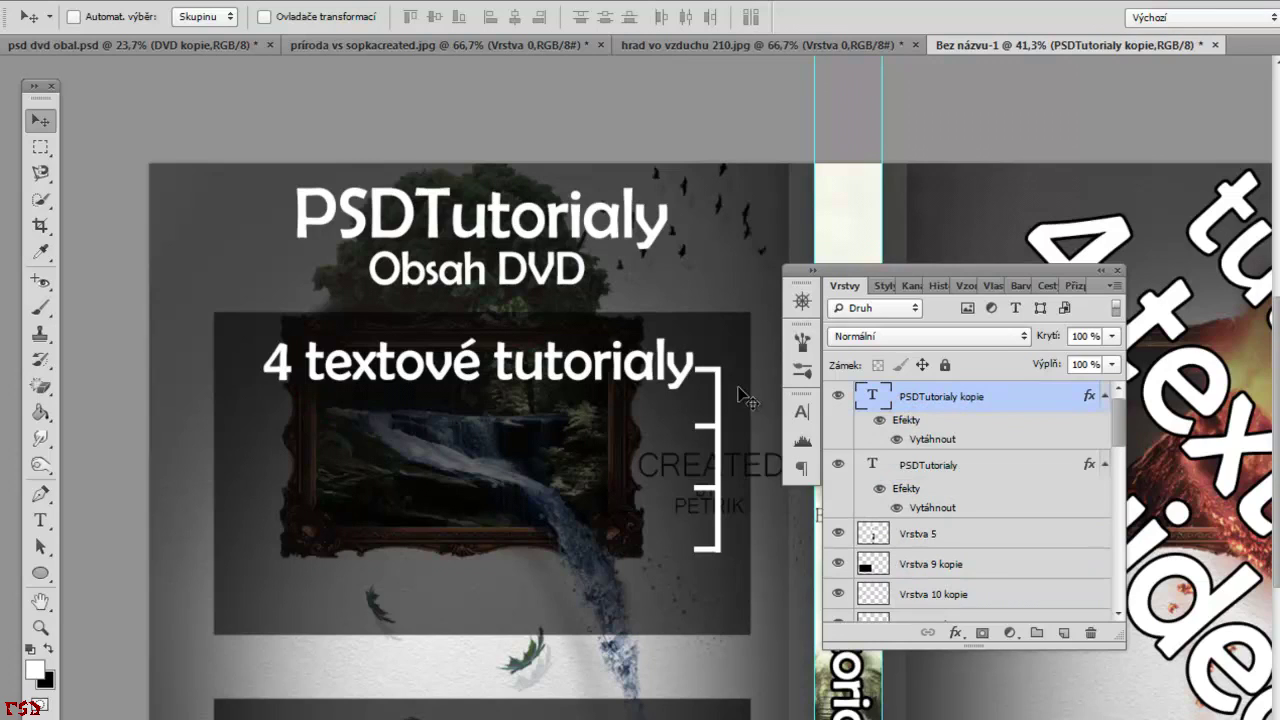
pyautogui.scroll(-5, 986, 443)
pyautogui.click(920, 478)
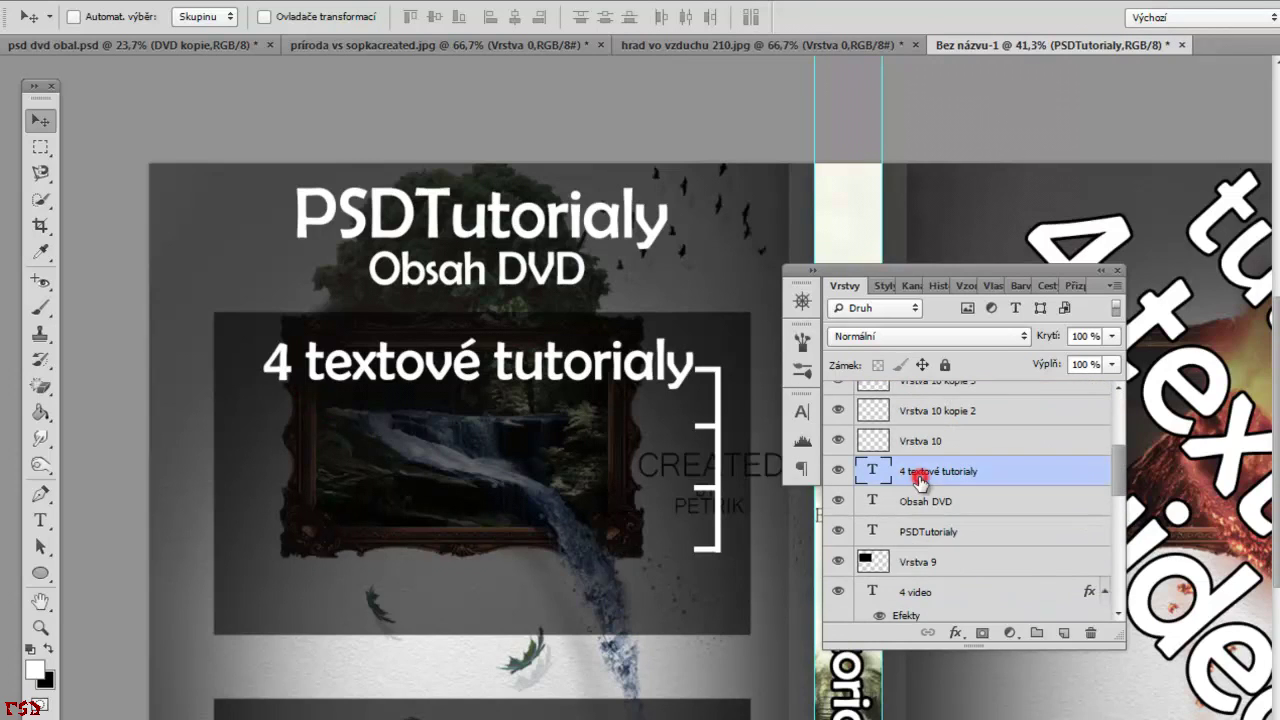
pyautogui.hotkey('ctrl', 'j')
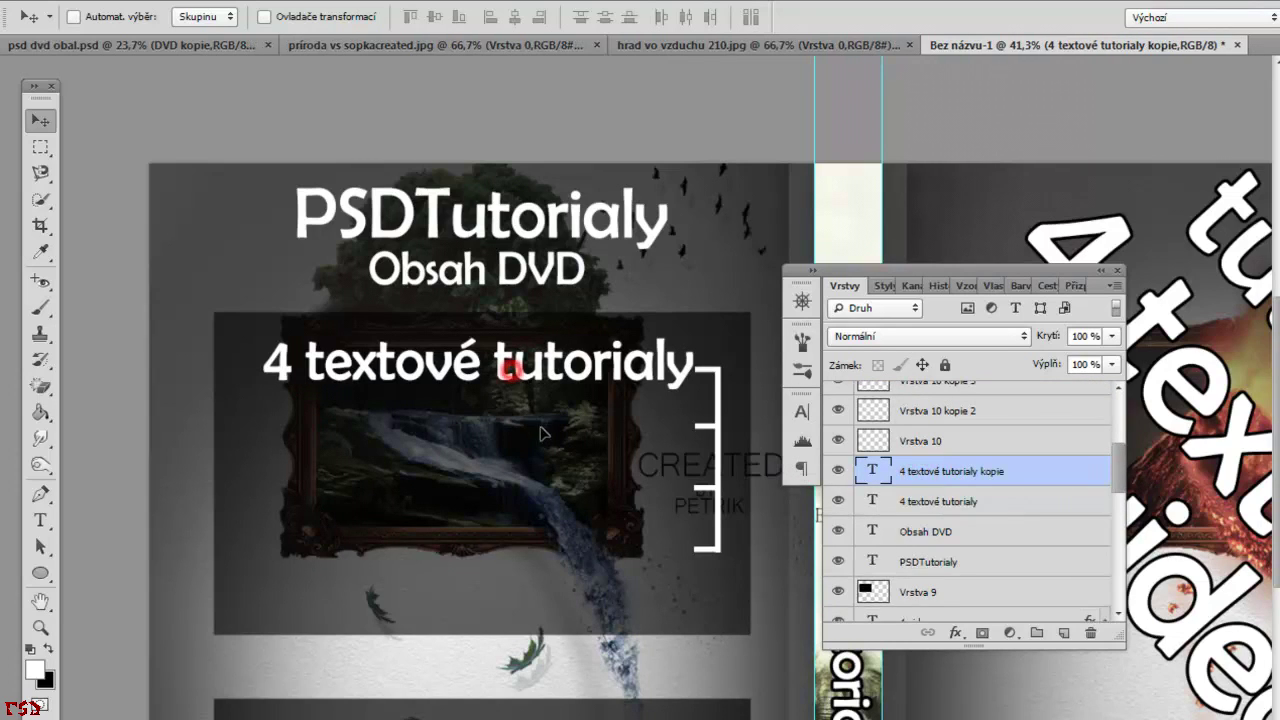
pyautogui.moveTo(540, 433); pyautogui.dragTo(529, 481)
# Set the duplicate line to 28 pt and shift it right beside the bracket.
pyautogui.press('t')
pyautogui.tripleClick(484, 385)
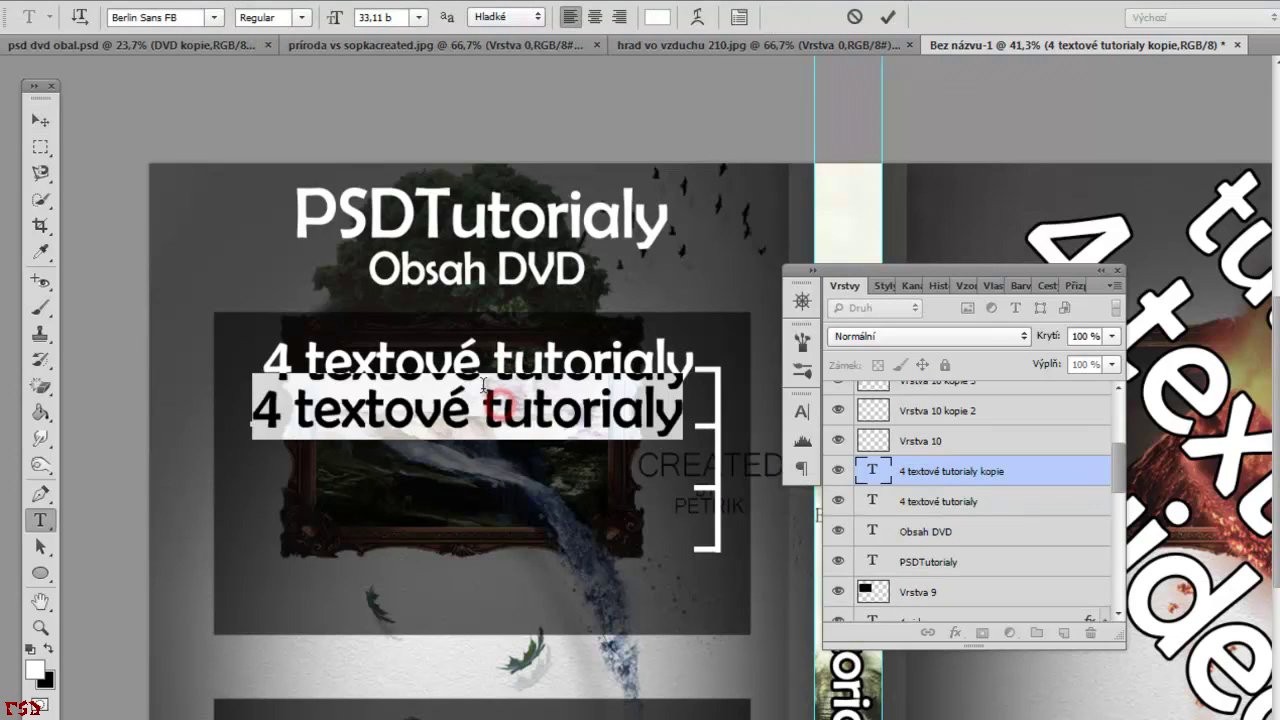
pyautogui.doubleClick(379, 17)
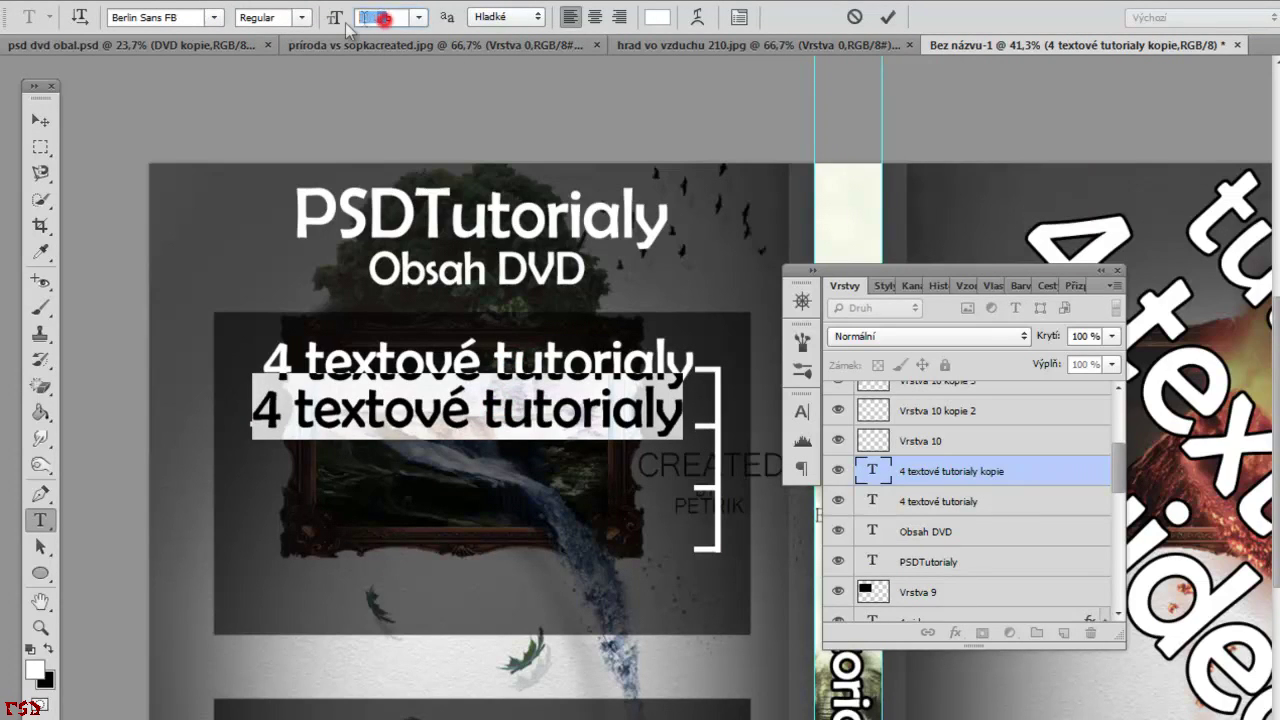
pyautogui.write('30')
pyautogui.press('Return')
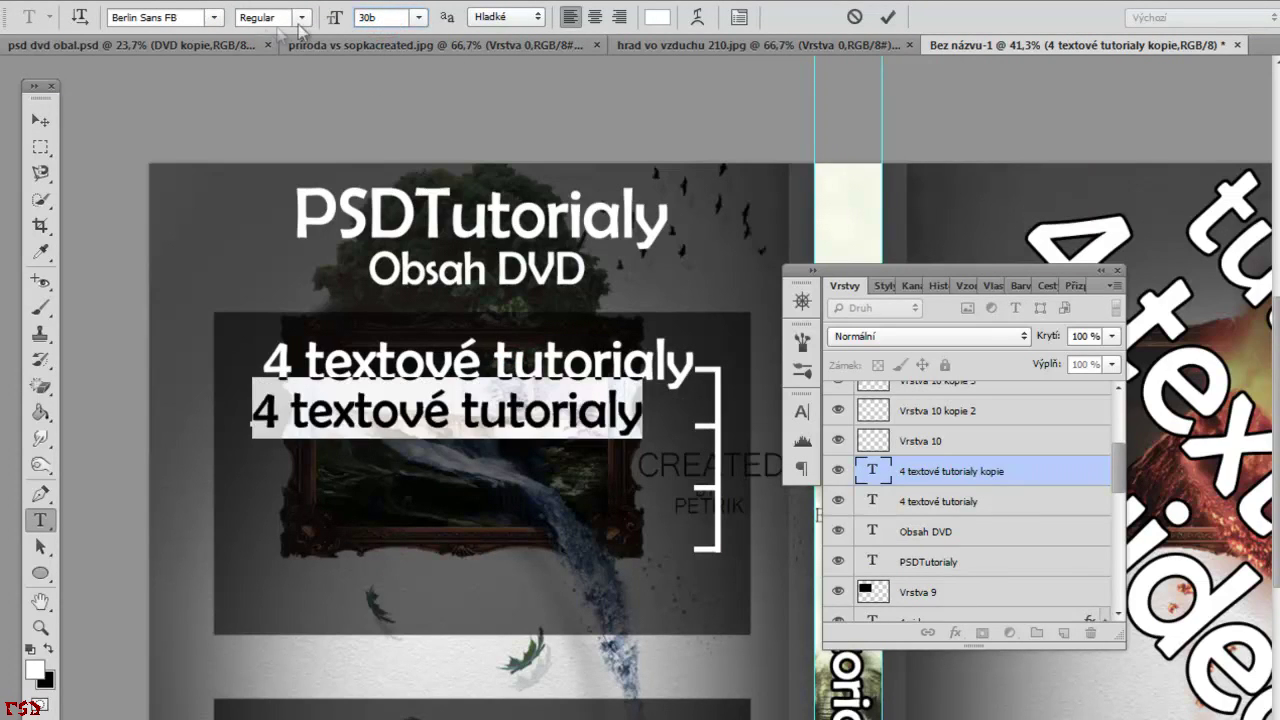
pyautogui.press('BackSpace')
pyautogui.write('28')
pyautogui.press('Return')
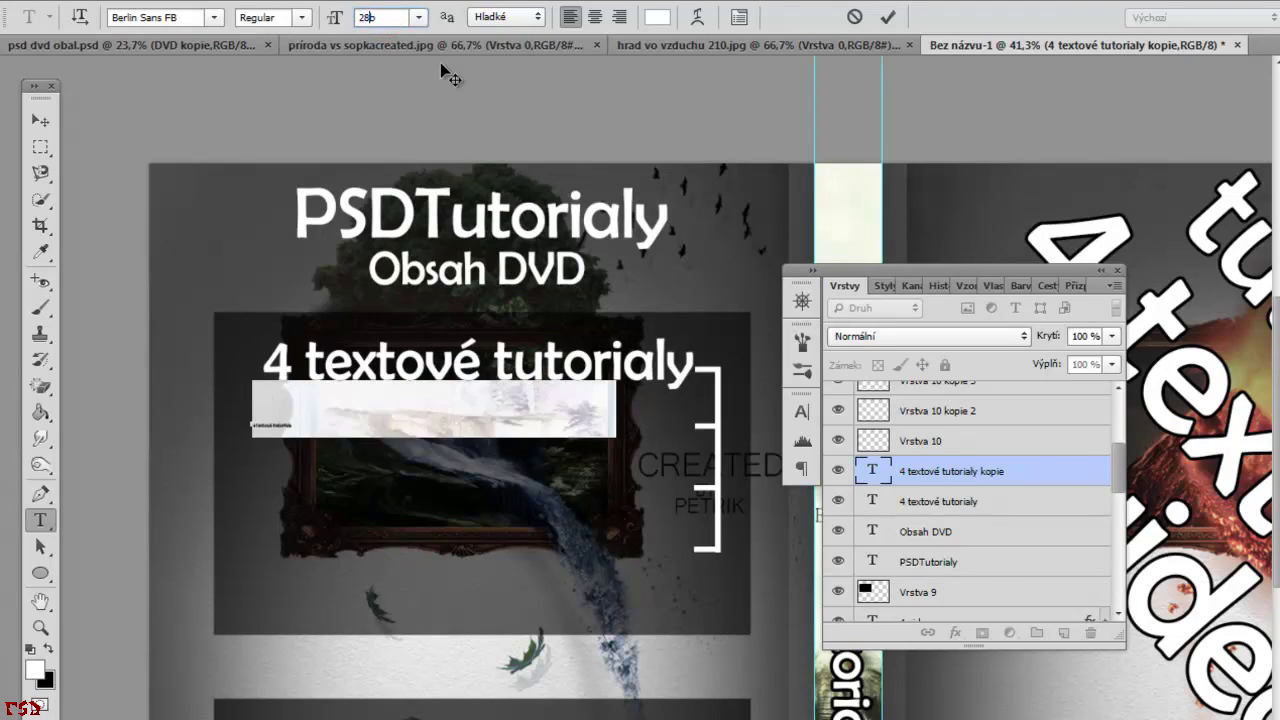
pyautogui.click(40, 121)
pyautogui.moveTo(444, 322); pyautogui.dragTo(482, 301)
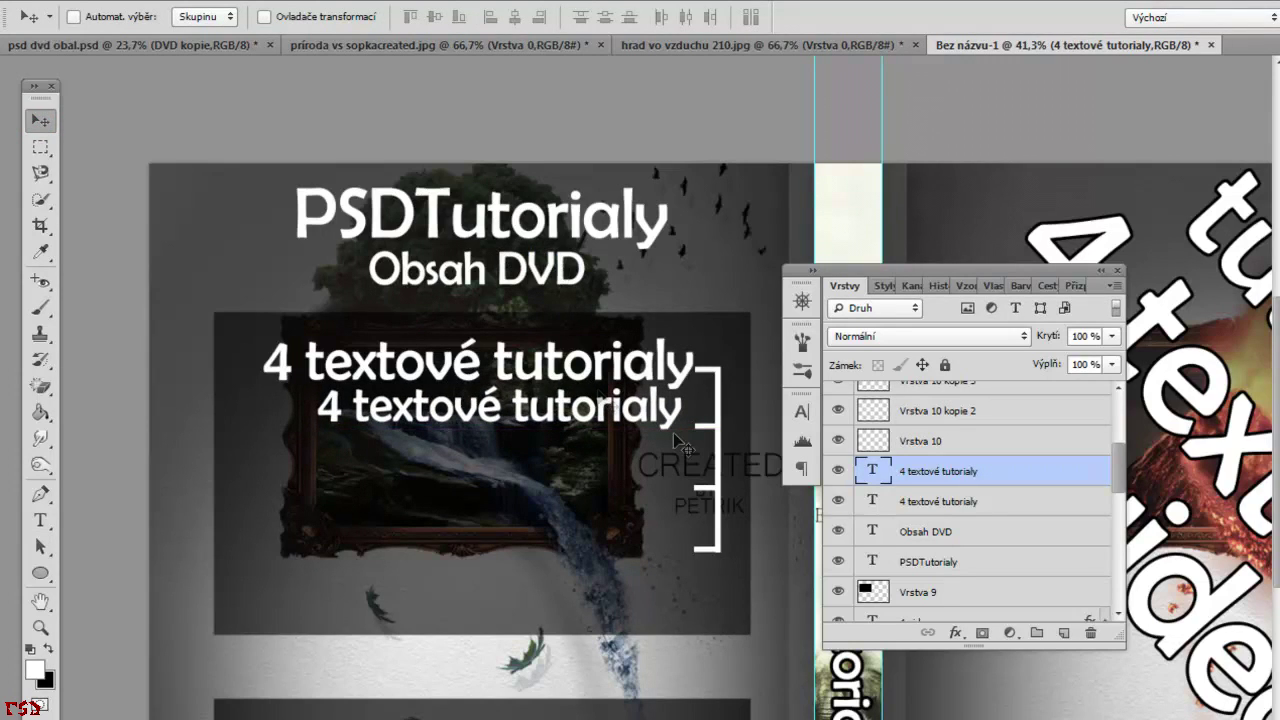
# Retype the duplicate line as 'Dýmový text' and move it under the heading.
pyautogui.press('t')
pyautogui.click(614, 428)
pyautogui.hotkey('ctrl', 'a')
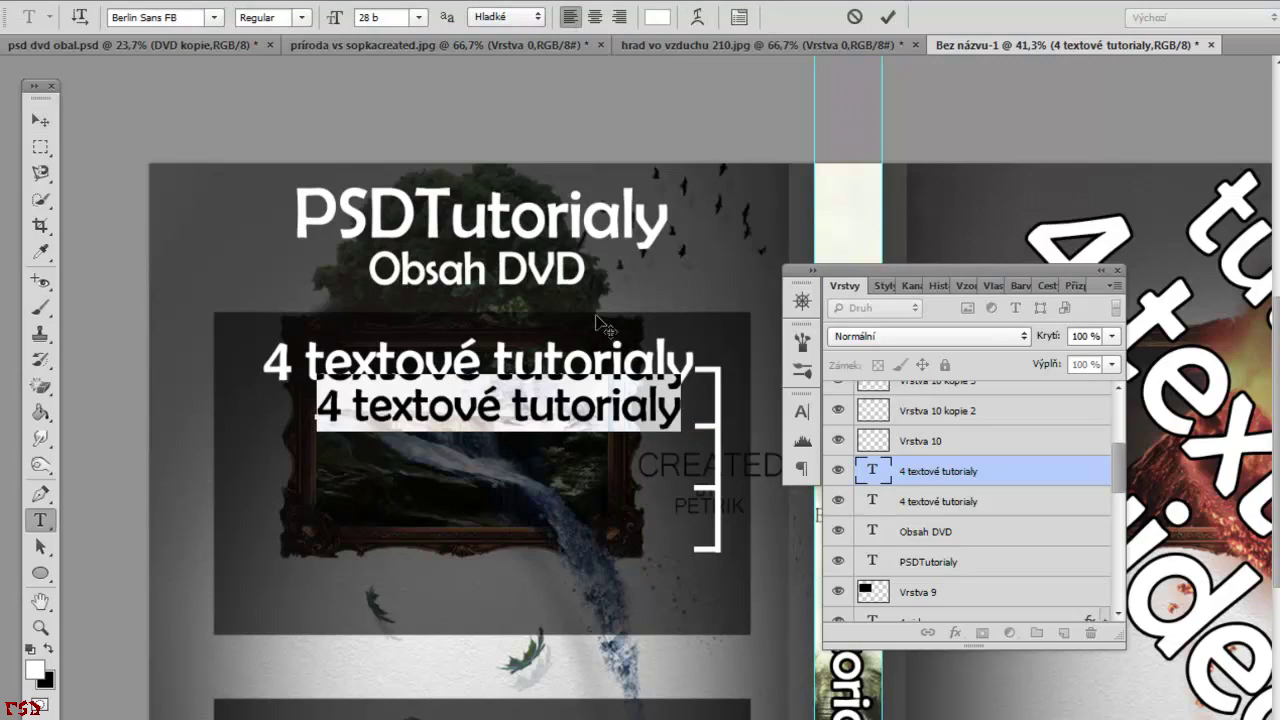
pyautogui.write('Dýmový t')
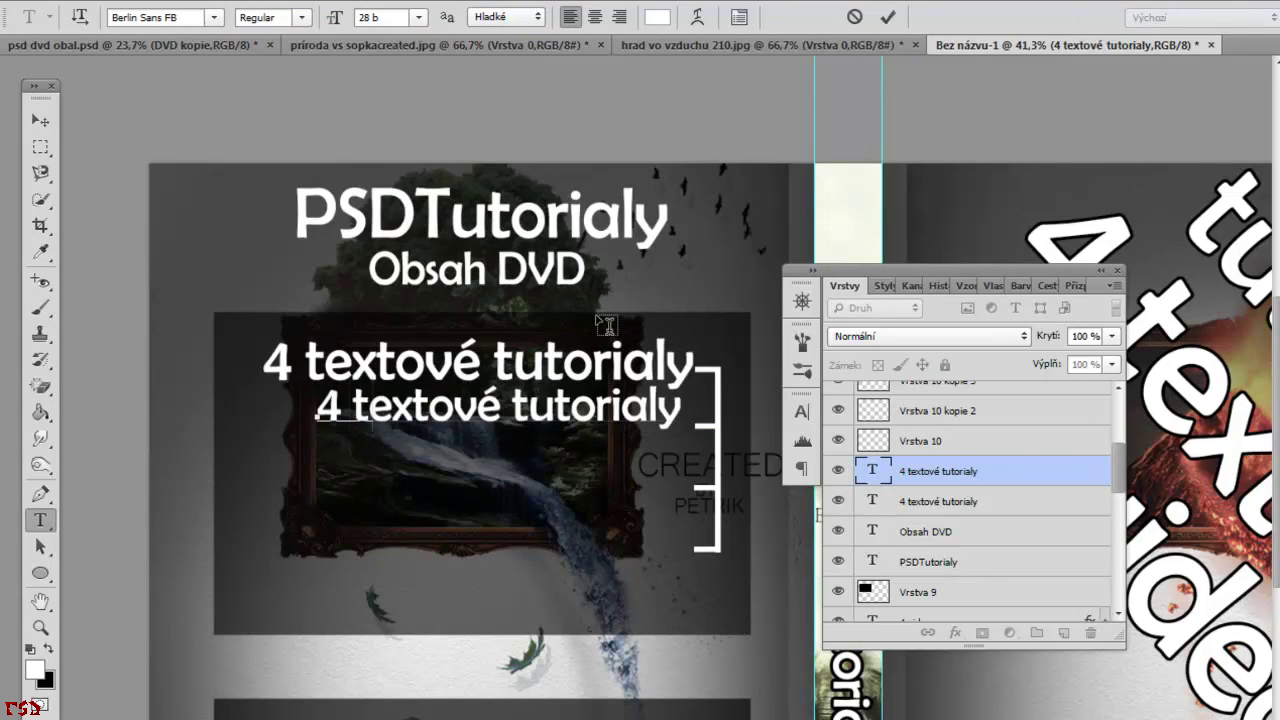
pyautogui.write('ext')
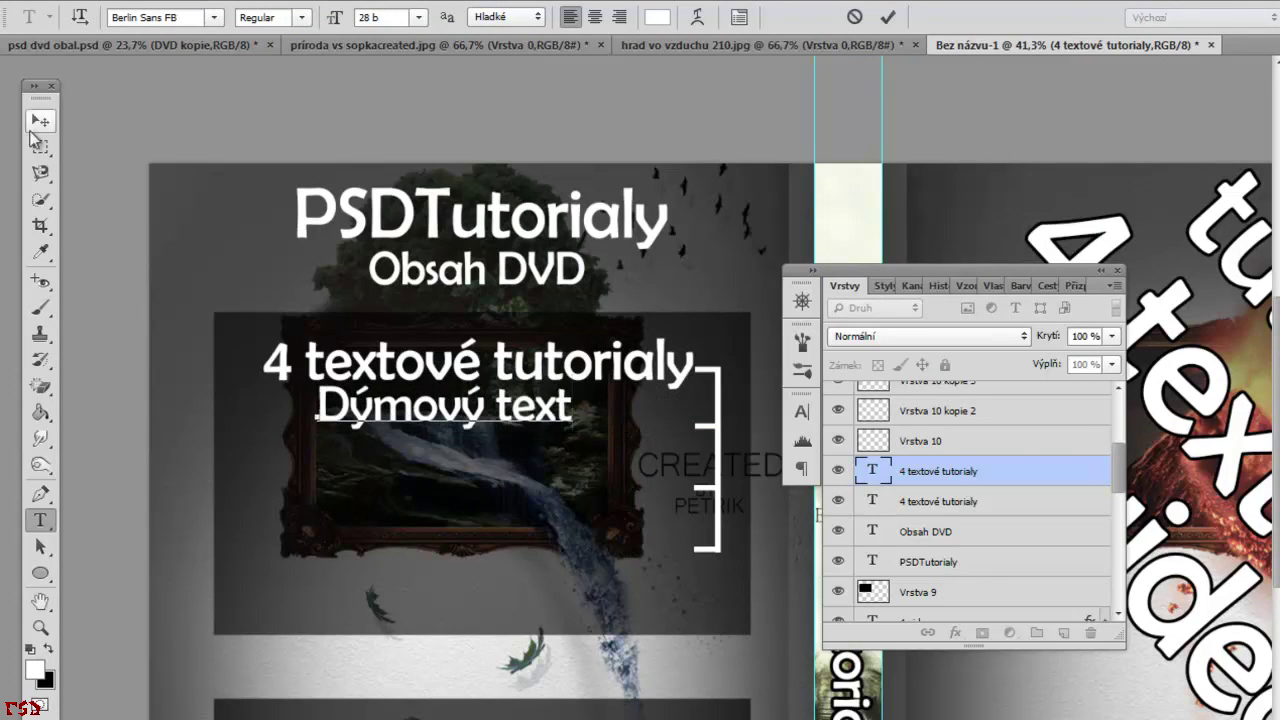
pyautogui.click(40, 120)
pyautogui.moveTo(521, 399)
pyautogui.mouseDown()
pyautogui.moveTo(624, 400)
pyautogui.moveTo(650, 378)
pyautogui.mouseUp()
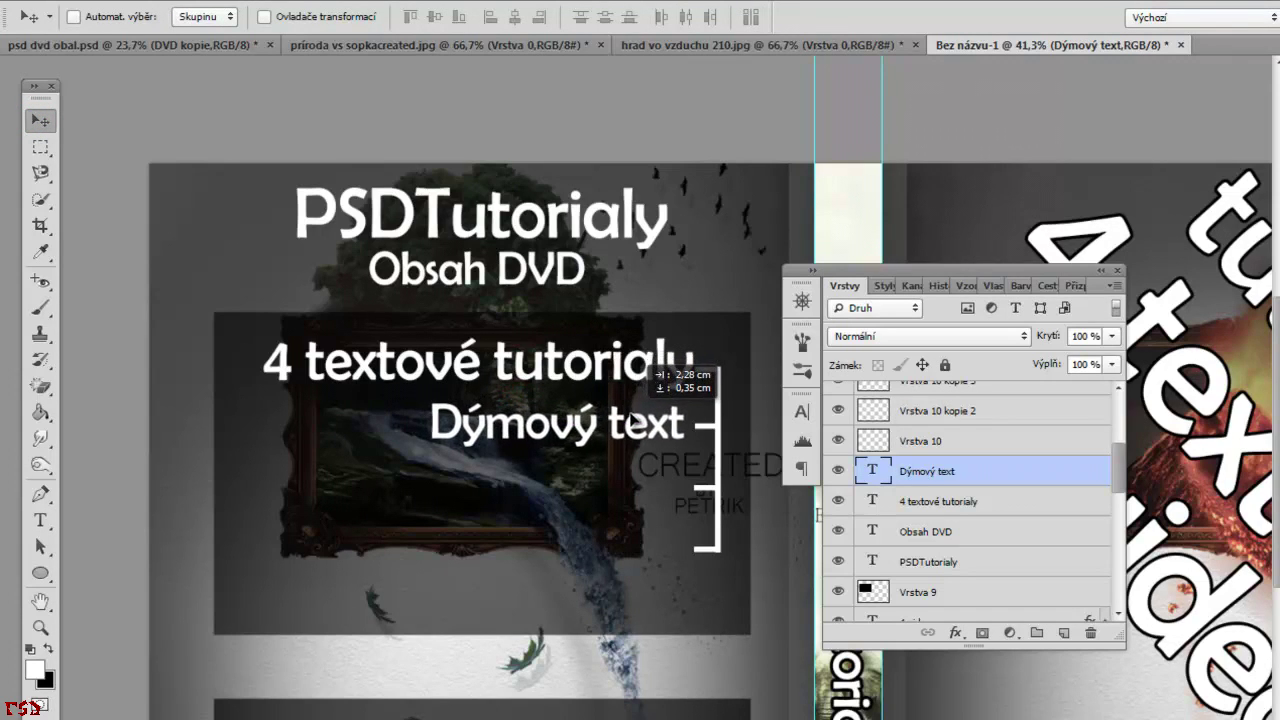
pyautogui.moveTo(650, 378)
pyautogui.mouseDown()
pyautogui.moveTo(655, 368)
pyautogui.moveTo(633, 395)
pyautogui.mouseUp()
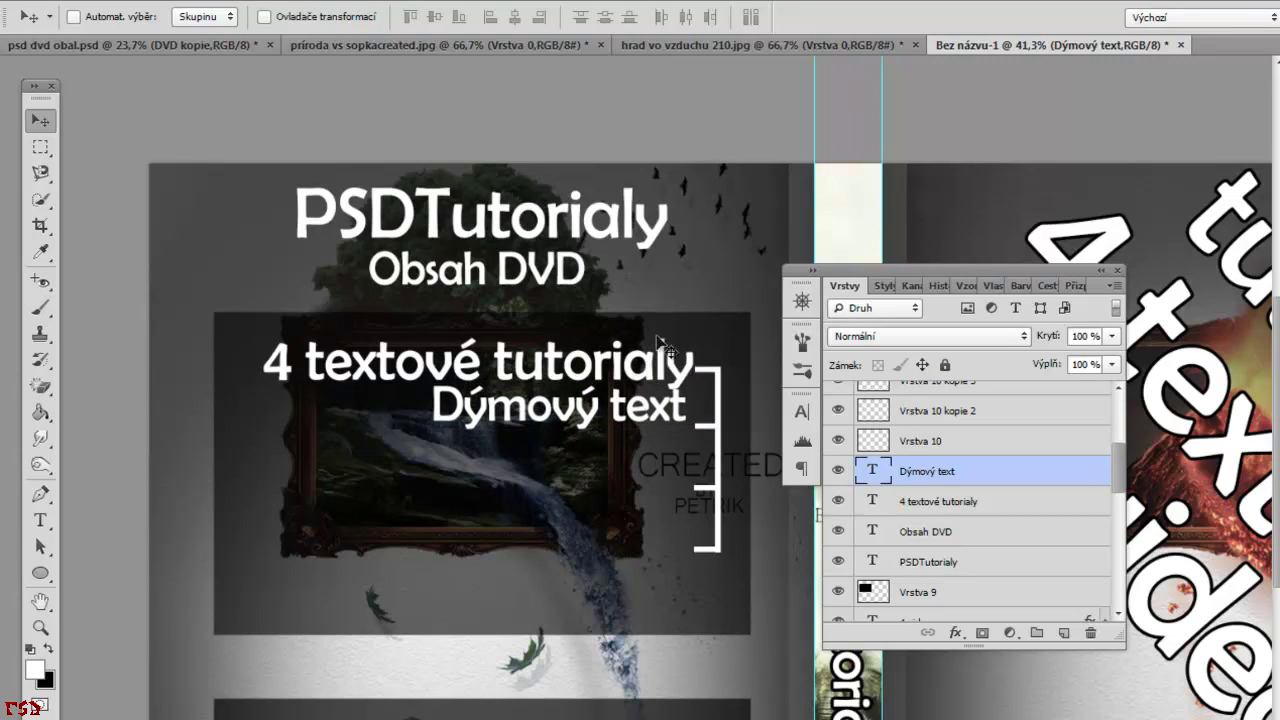
# Set 'Dýmový text' to 25 pt and align it beneath the heading beside the bracket.
pyautogui.doubleClick(605, 405)
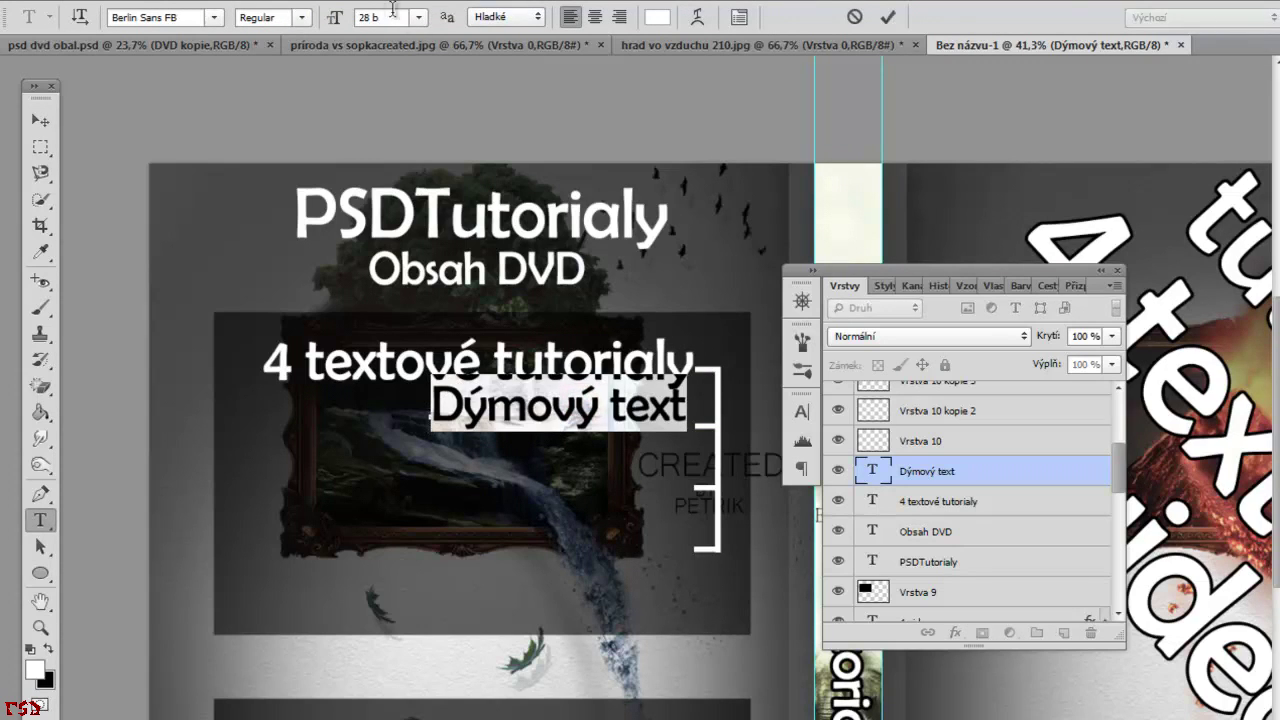
pyautogui.click(360, 15)
pyautogui.press('Return')
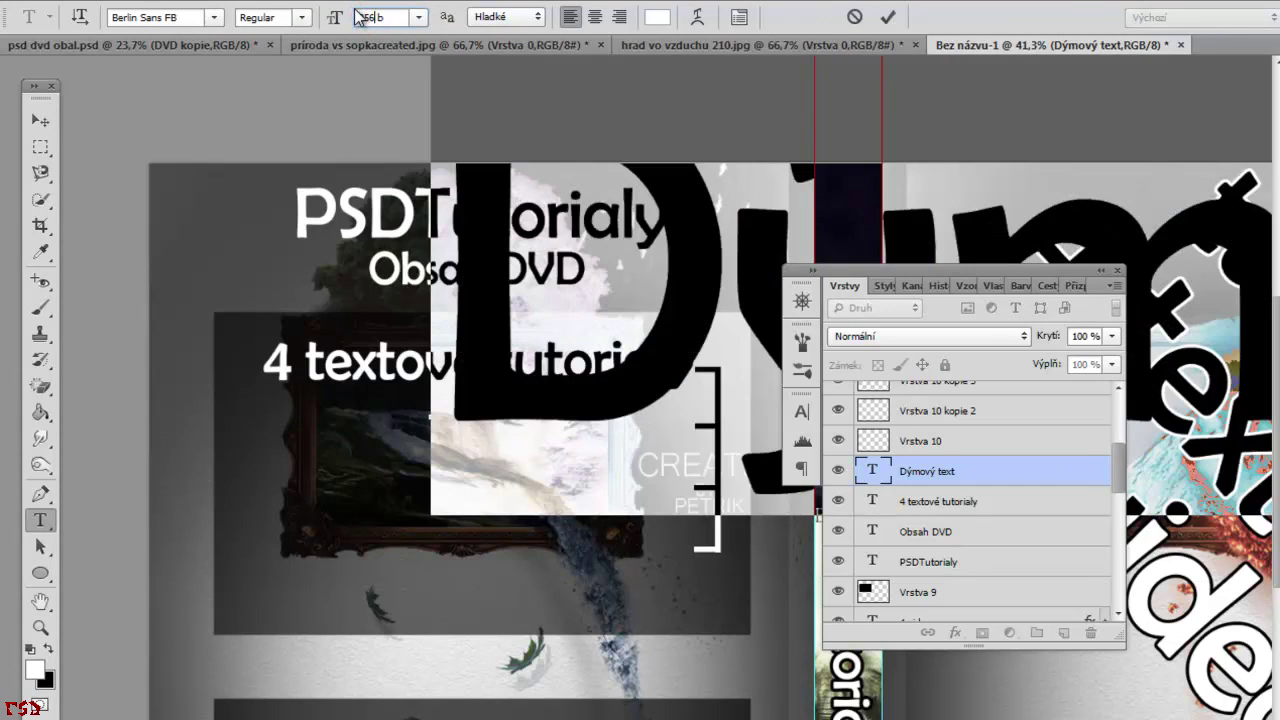
pyautogui.click(375, 18)
pyautogui.write('25')
pyautogui.press('Return')
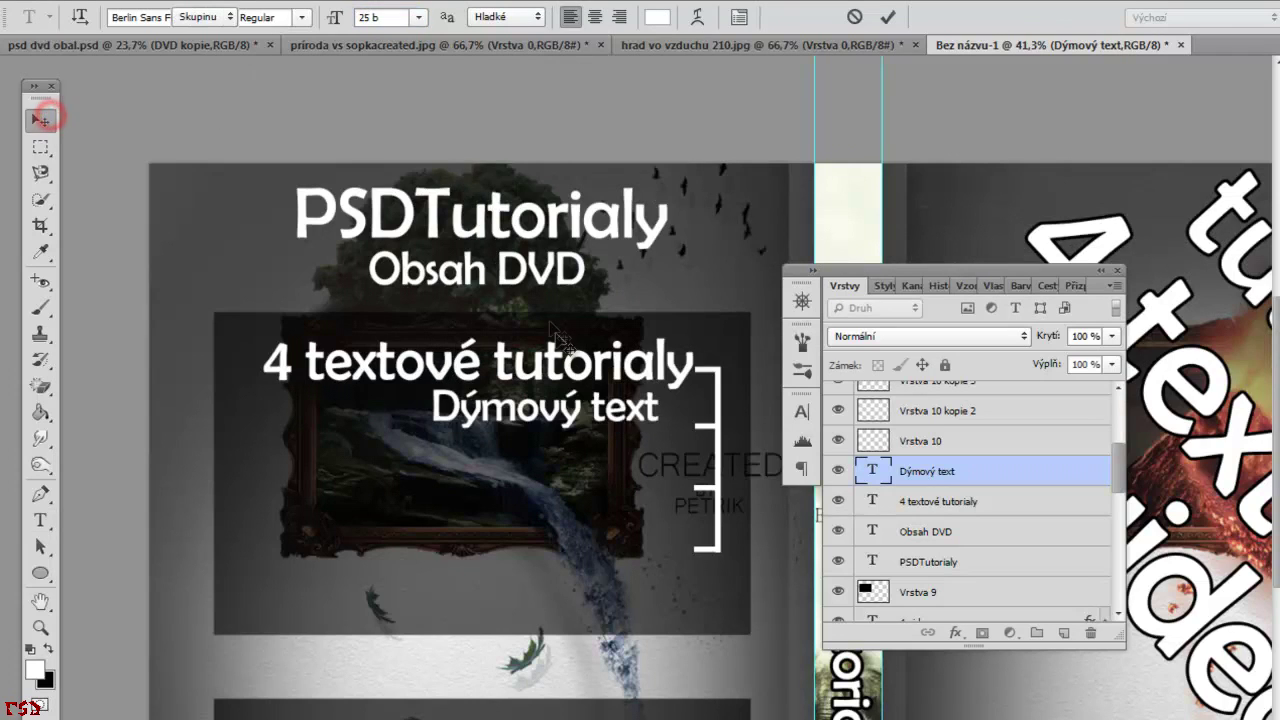
pyautogui.click(48, 118)
pyautogui.moveTo(605, 420); pyautogui.dragTo(632, 432)
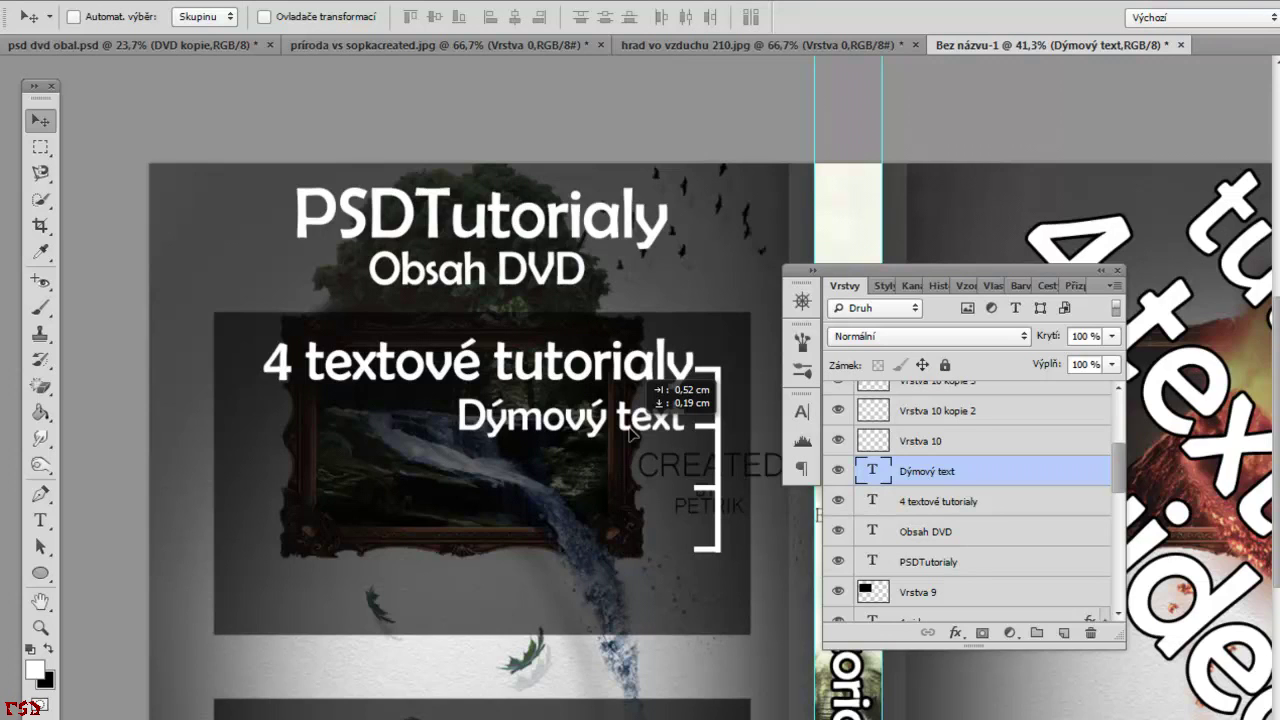
pyautogui.moveTo(632, 432); pyautogui.dragTo(630, 429)
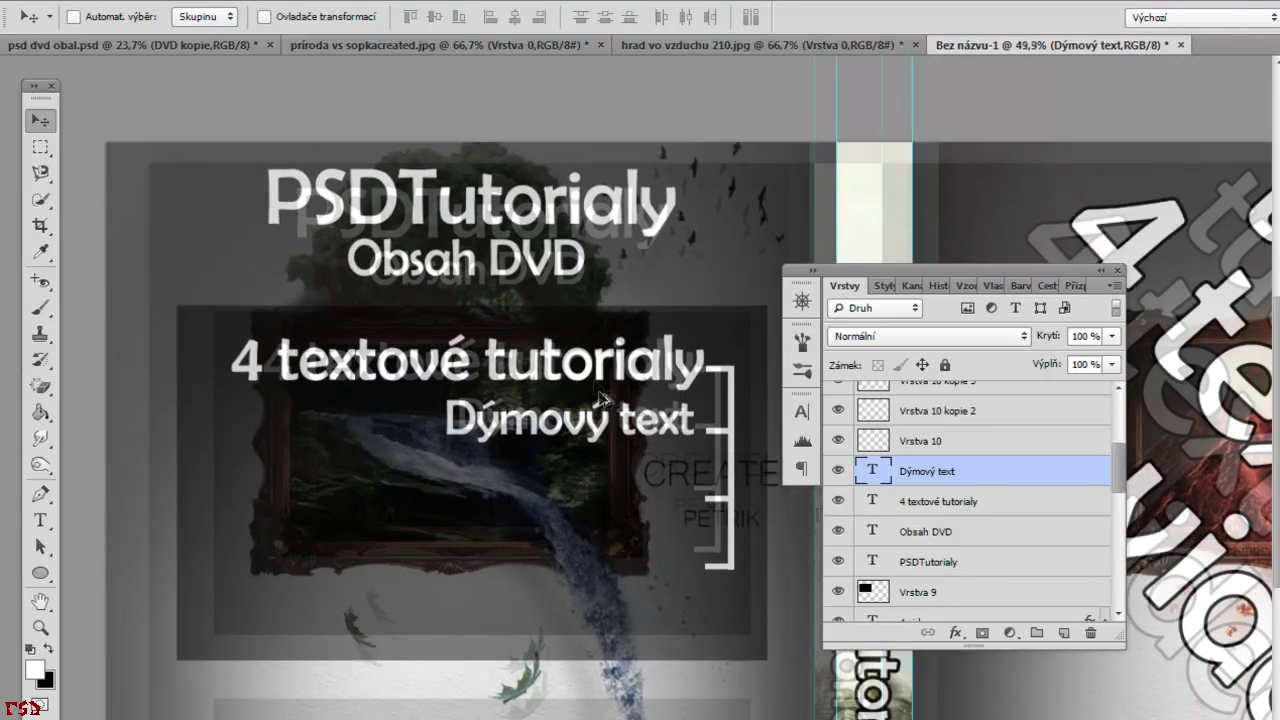
# Add an 'Obrázok v texte' sub-item copied from Dýmový text and aligned below it.
pyautogui.scroll(2, 595, 392)
pyautogui.scroll(-1, 644, 463)
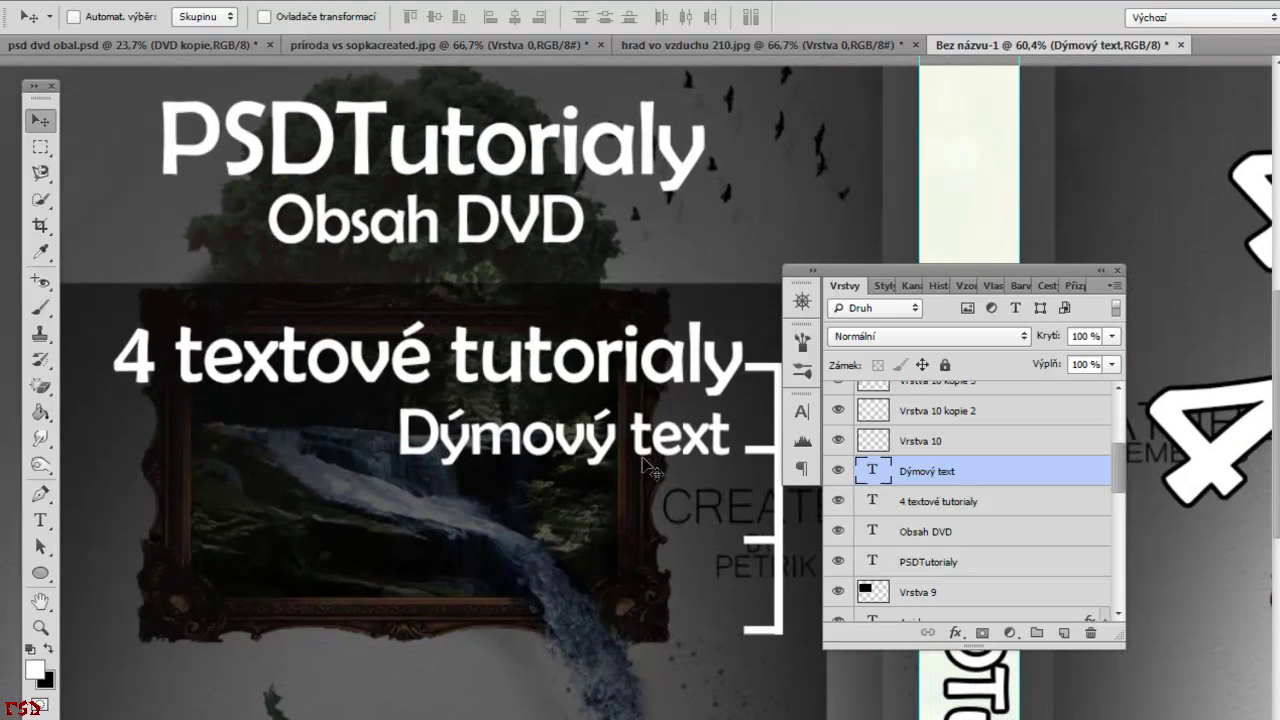
pyautogui.hotkey('ctrl', 'j')
pyautogui.moveTo(644, 463); pyautogui.dragTo(637, 527)
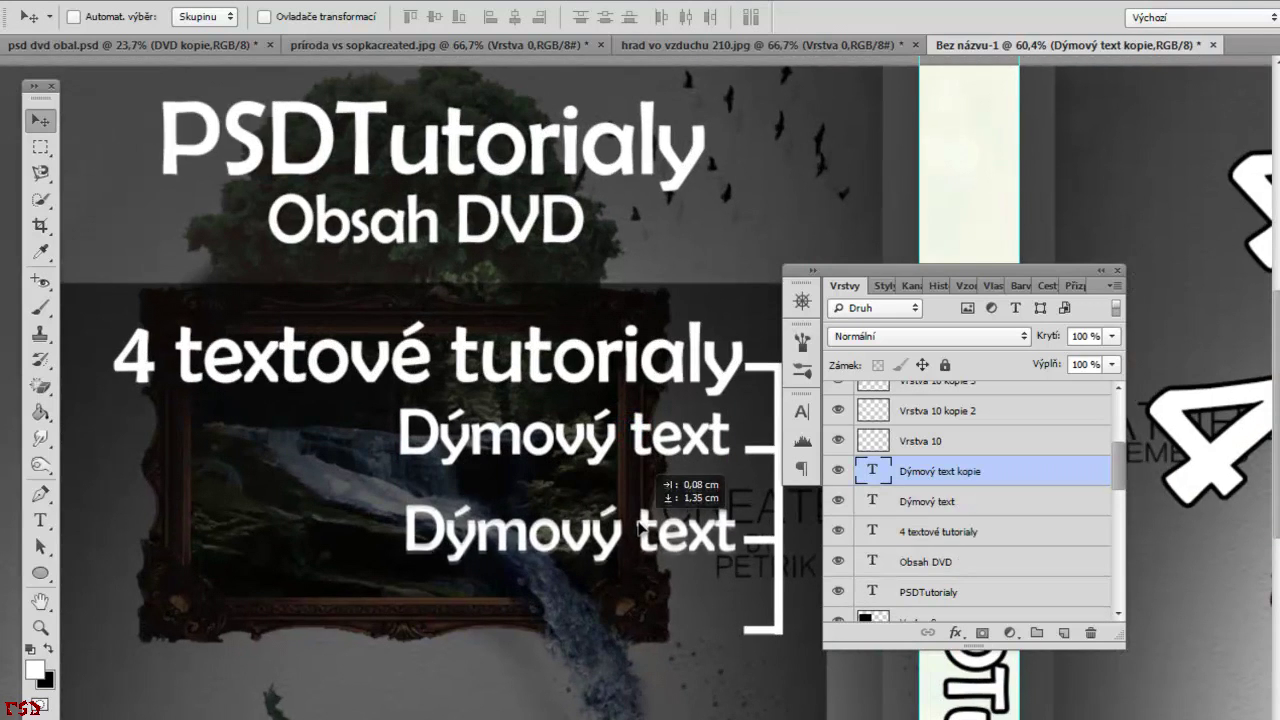
pyautogui.press('t')
pyautogui.click(637, 527)
pyautogui.hotkey('ctrl', 'a')
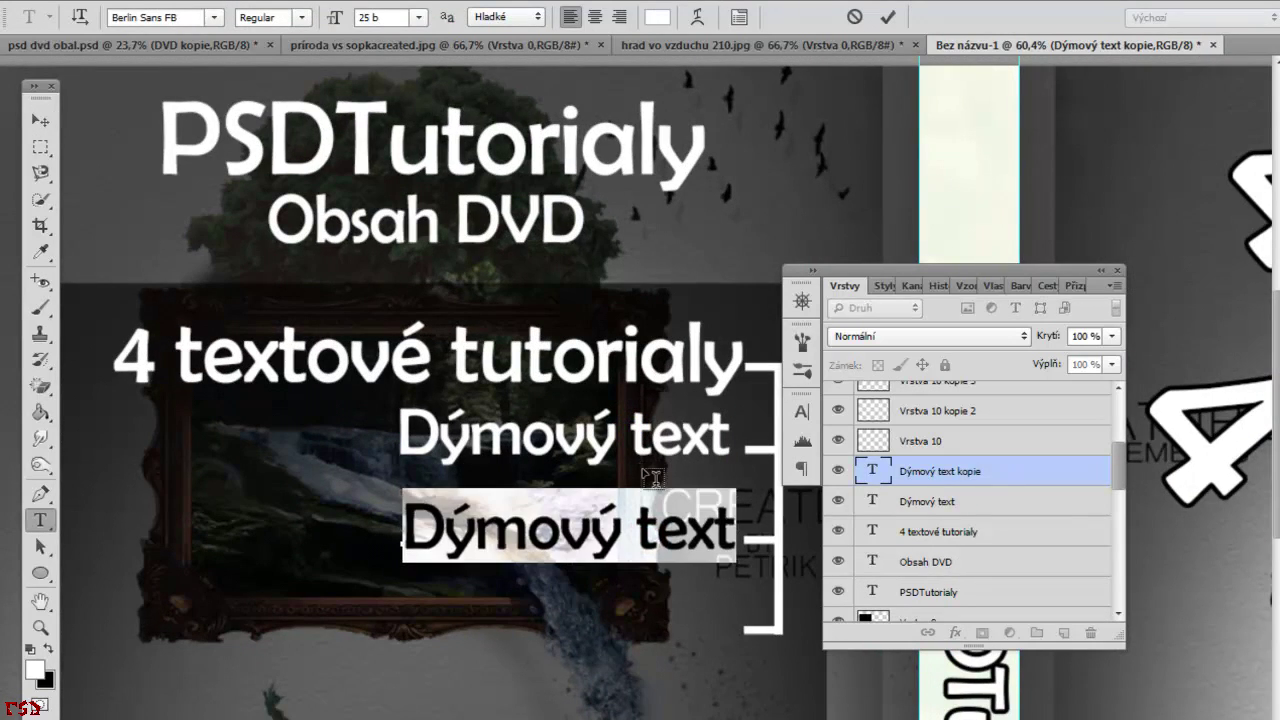
pyautogui.press('Right')
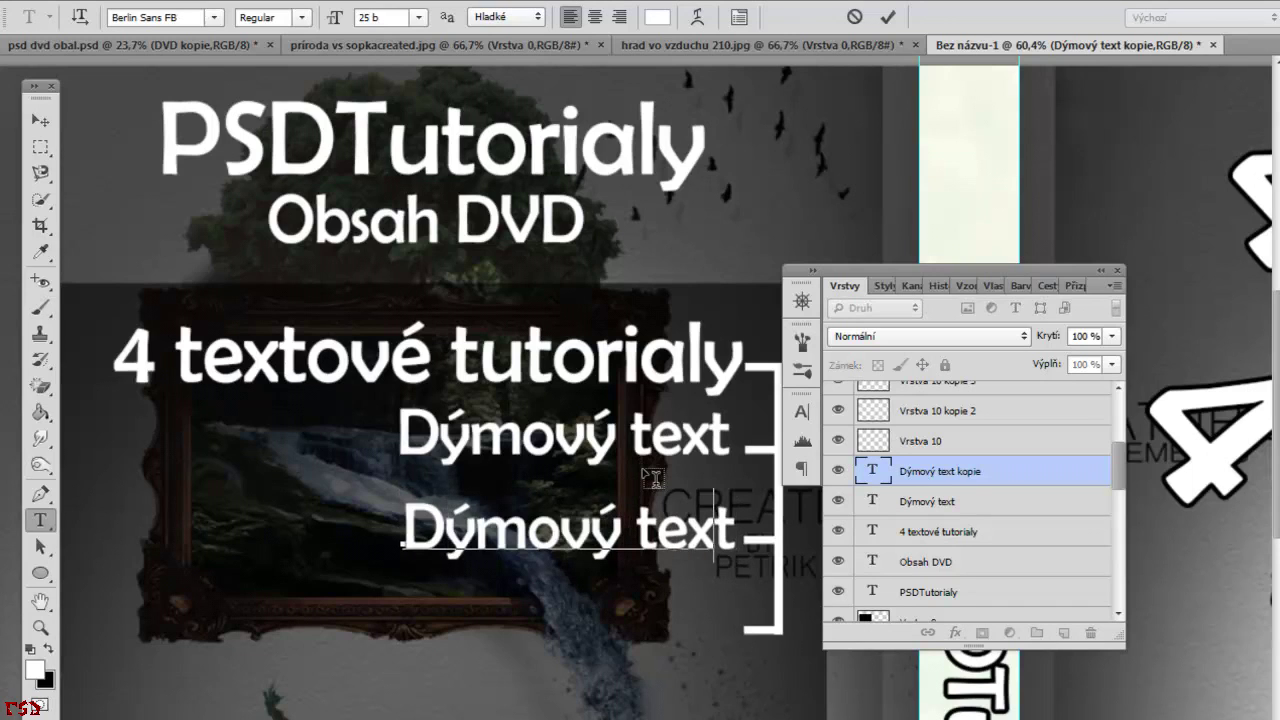
pyautogui.write('Obrázok v texte')
pyautogui.click(38, 119)
pyautogui.moveTo(540, 381); pyautogui.dragTo(455, 386)
pyautogui.moveTo(694, 515); pyautogui.dragTo(694, 514)
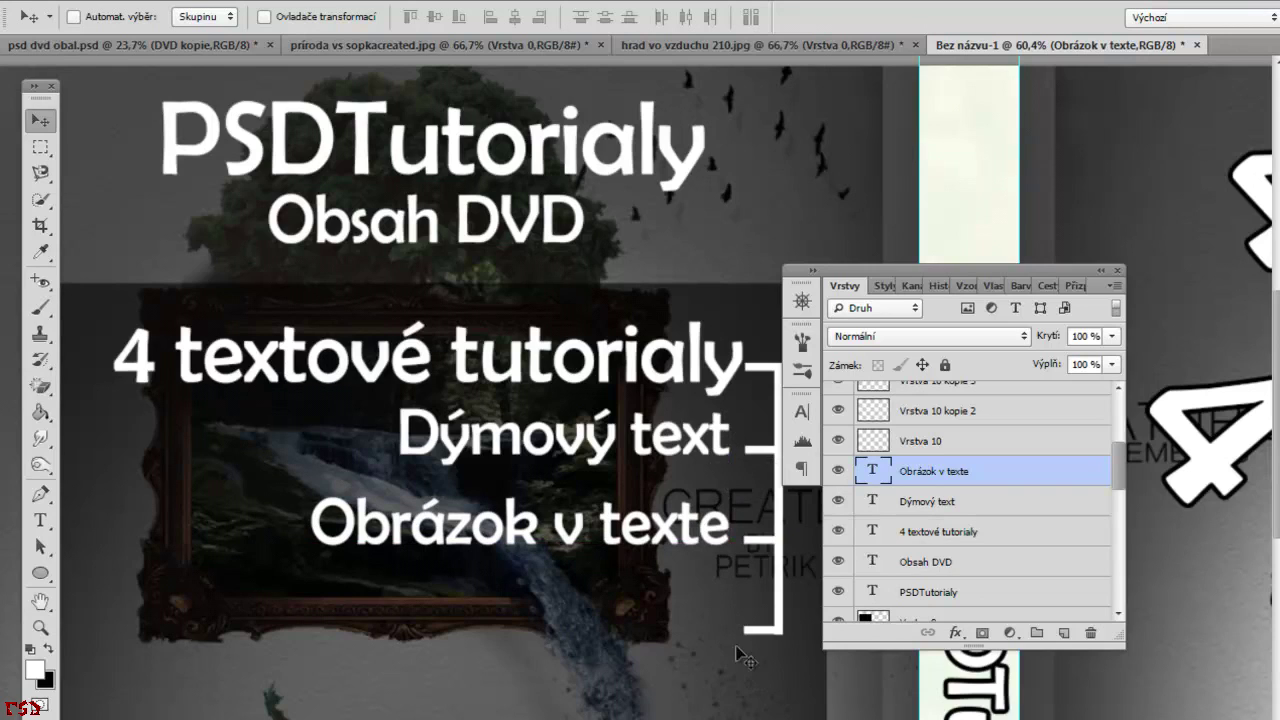
# Nudge the heading slightly left, then add a 'Button' sub-item below Obrázok v texte.
pyautogui.click(955, 535)
pyautogui.moveTo(704, 372); pyautogui.dragTo(692, 372)
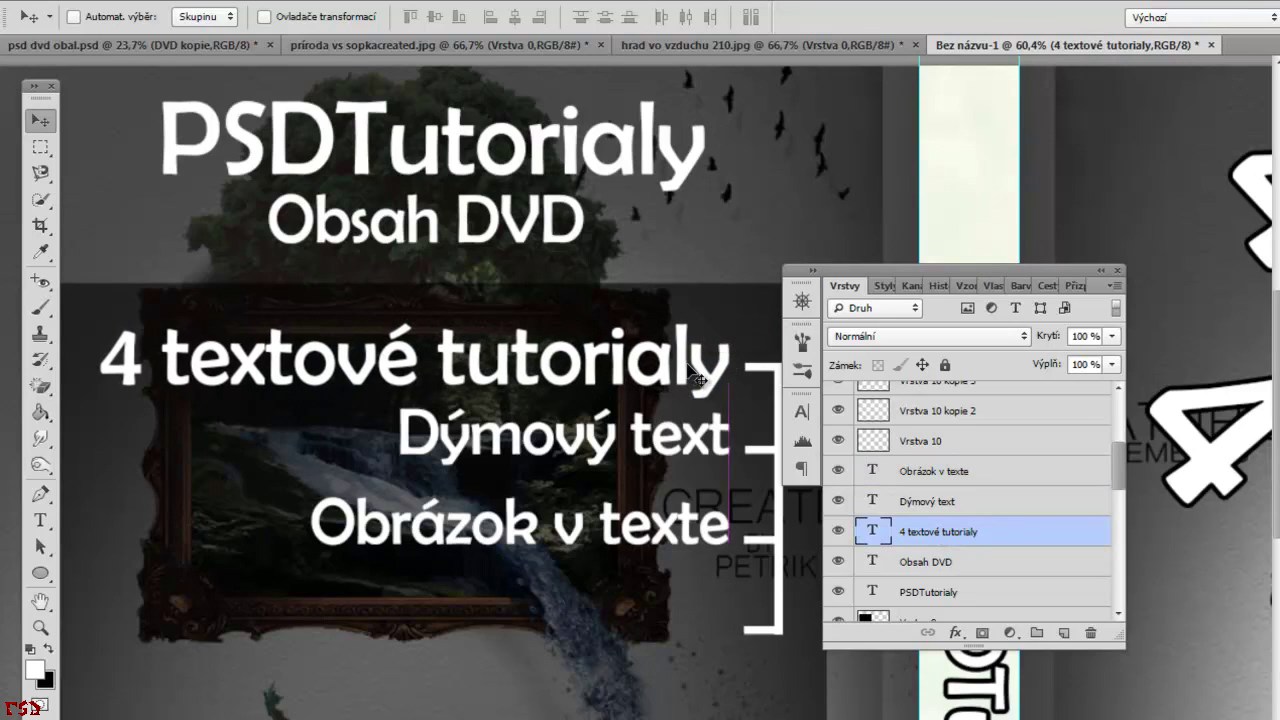
pyautogui.click(940, 470)
pyautogui.hotkey('ctrl', 'j')
pyautogui.moveTo(519, 573); pyautogui.dragTo(519, 651)
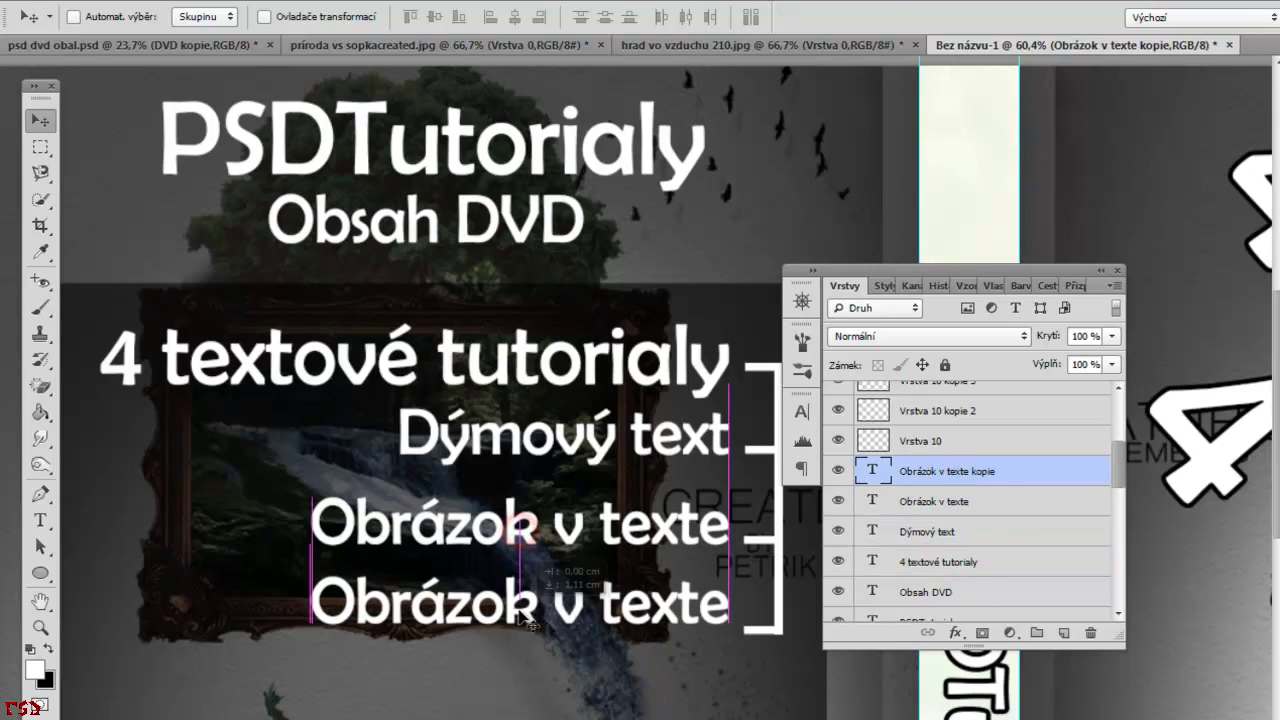
pyautogui.press('t')
pyautogui.click(520, 600)
pyautogui.hotkey('ctrl', 'a')
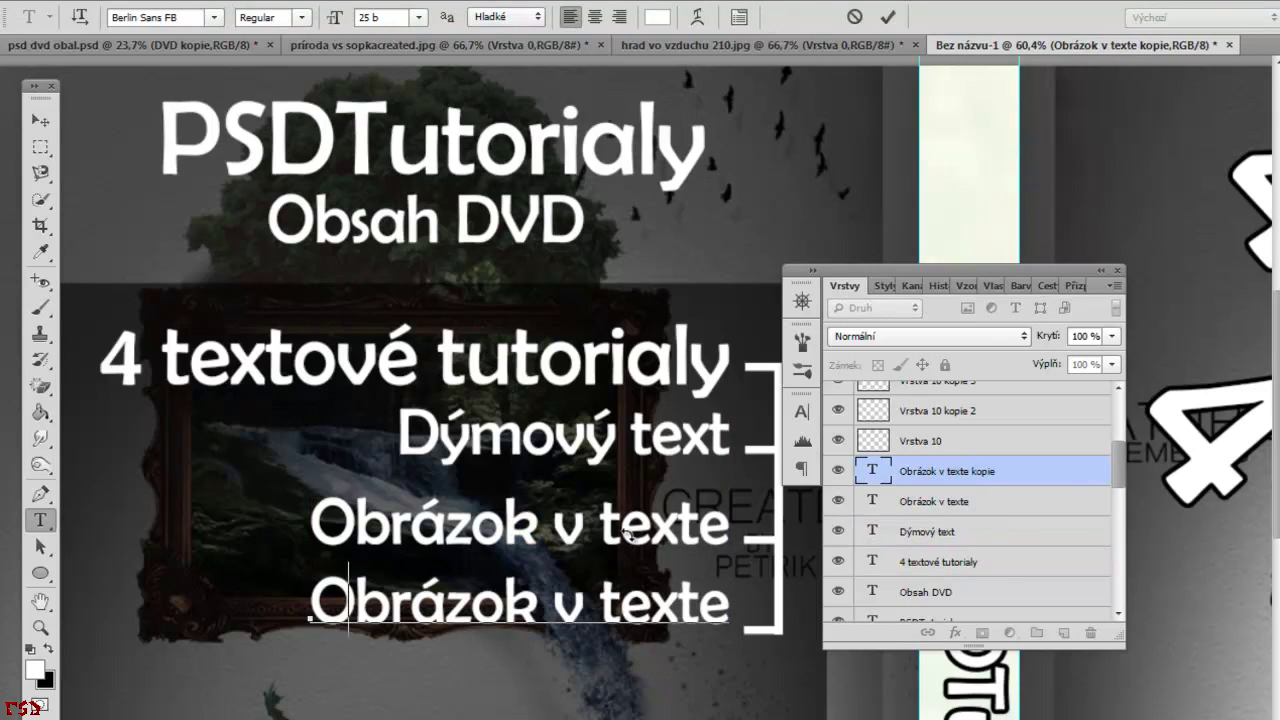
pyautogui.write('Button')
pyautogui.click(41, 119)
pyautogui.moveTo(356, 507); pyautogui.dragTo(594, 517)
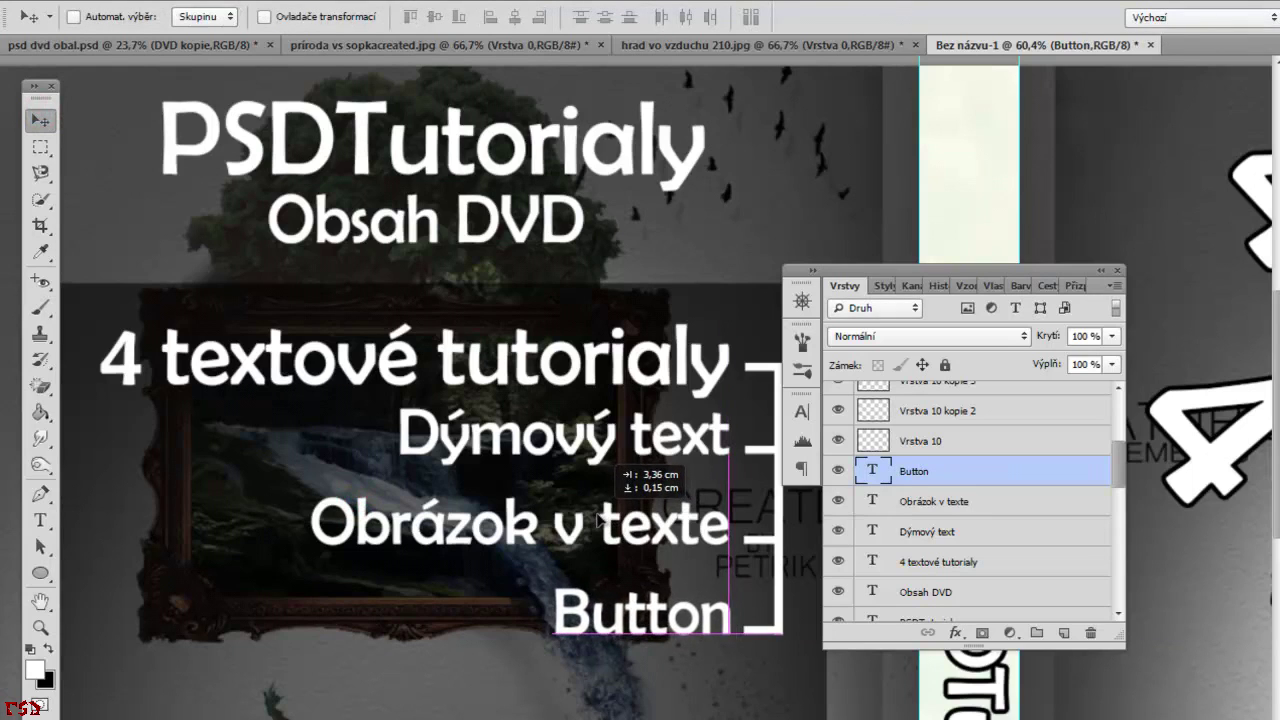
pyautogui.moveTo(594, 517); pyautogui.dragTo(596, 518)
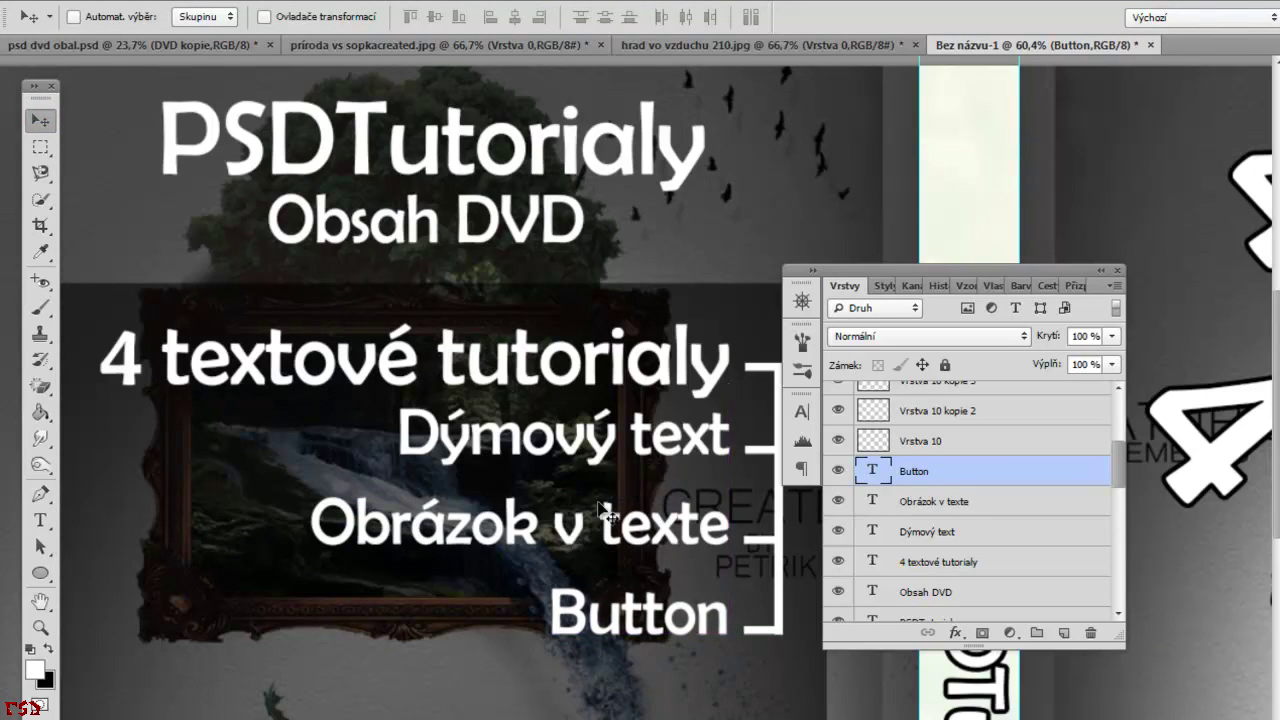
pyautogui.keyDown('alt'); pyautogui.scroll(-2, 426, 497); pyautogui.keyUp('alt')
# Zoom out to 25.6% and collapse the Layers panel to show the whole cover.
pyautogui.keyDown('alt'); pyautogui.scroll(-2, 426, 497); pyautogui.keyUp('alt')
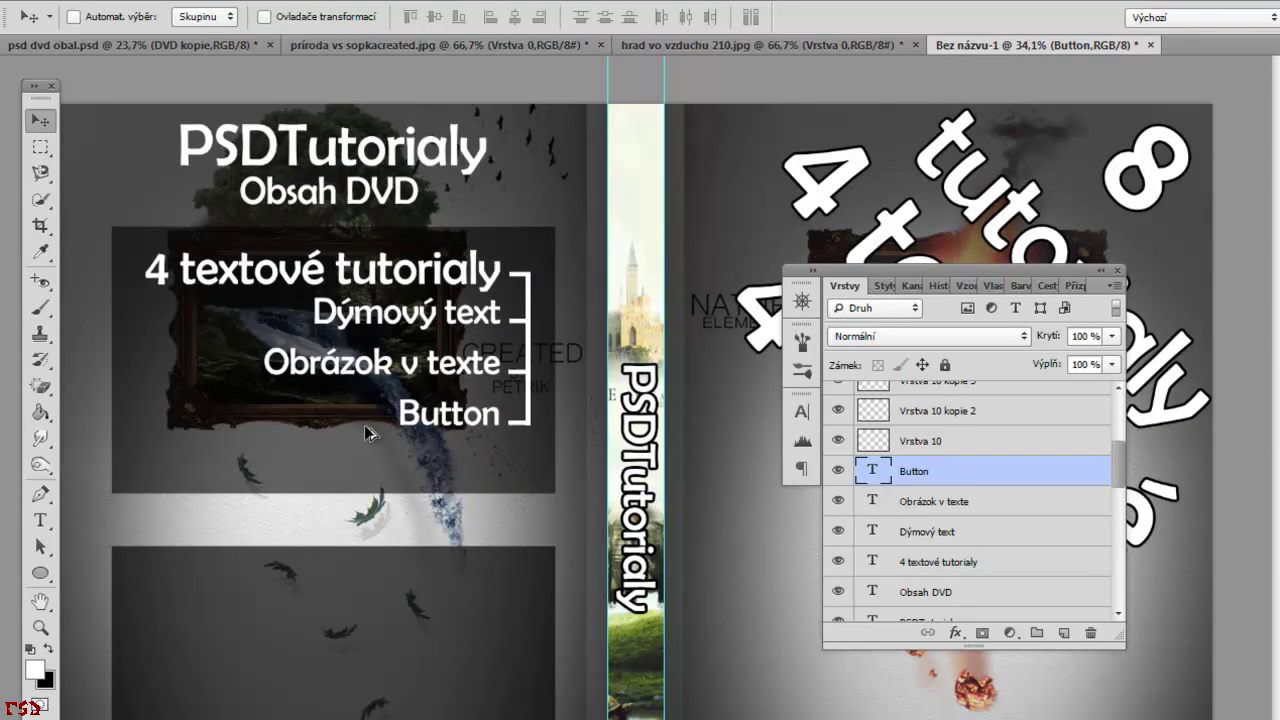
pyautogui.keyDown('alt'); pyautogui.scroll(-1, 368, 432); pyautogui.keyUp('alt')
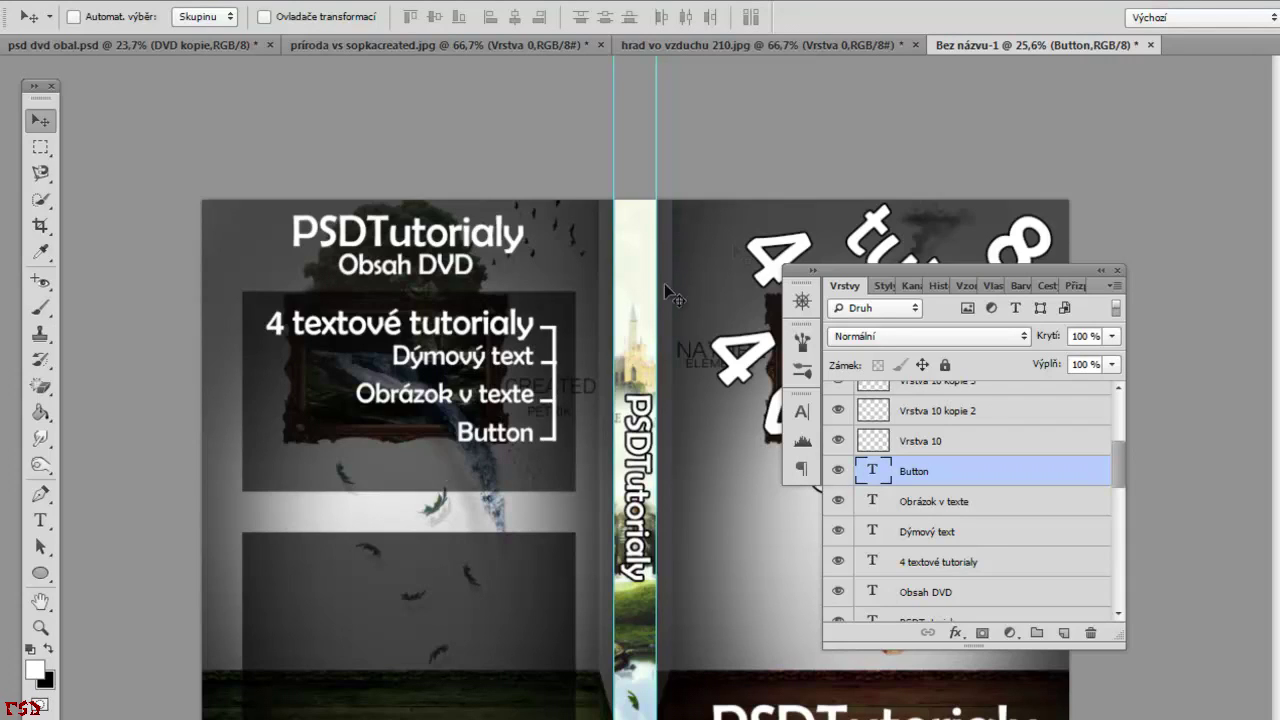
pyautogui.moveTo(878, 268); pyautogui.dragTo(990, 712)
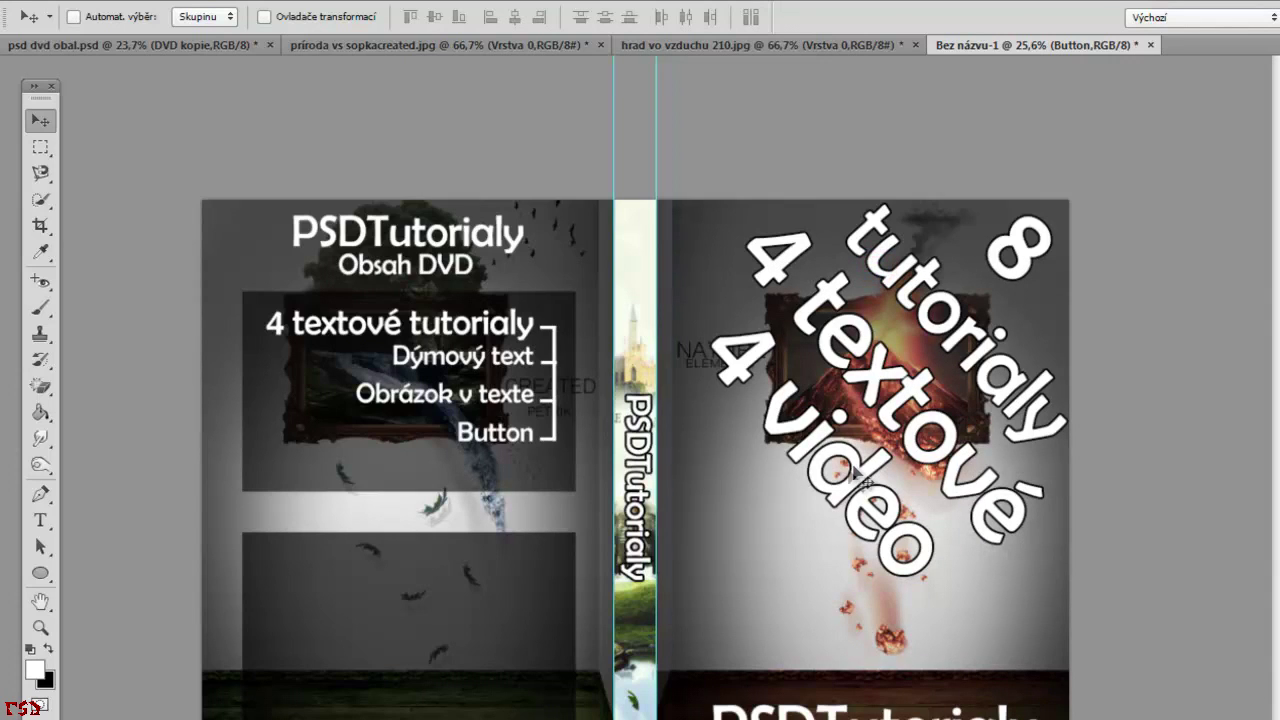